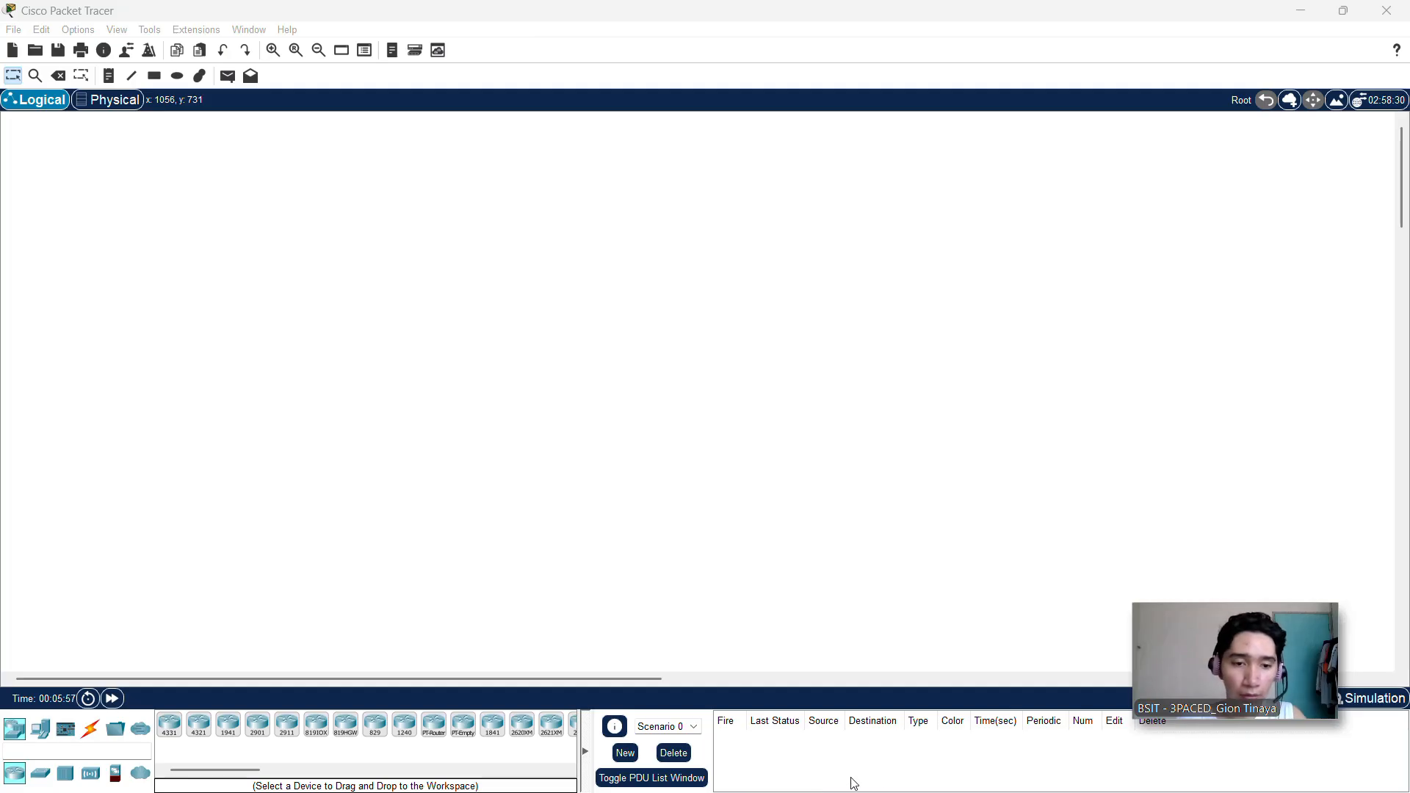
Step: Switch to the Book1 workbook in Excel and look over the given network and CIDR notes
key("alt+Tab")
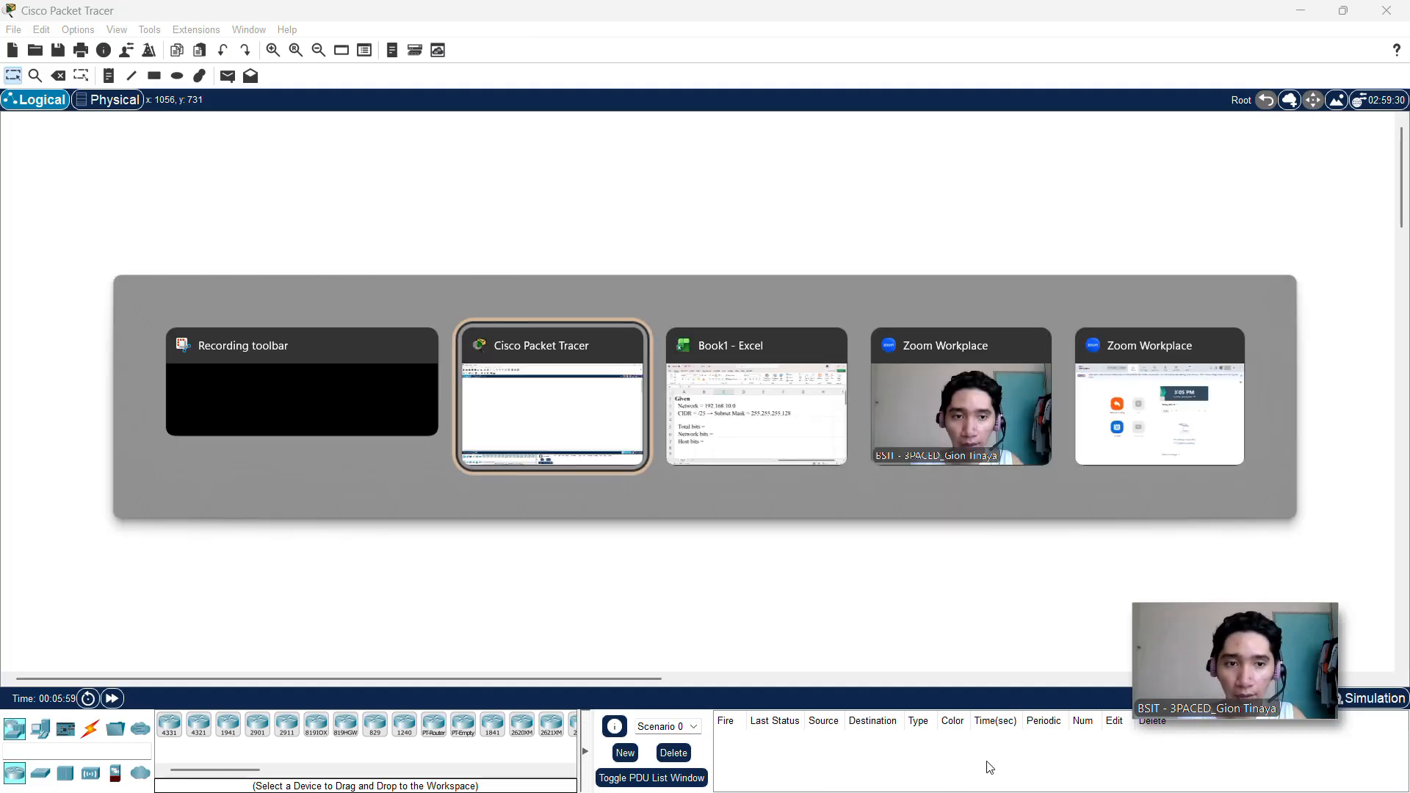
key("Tab")
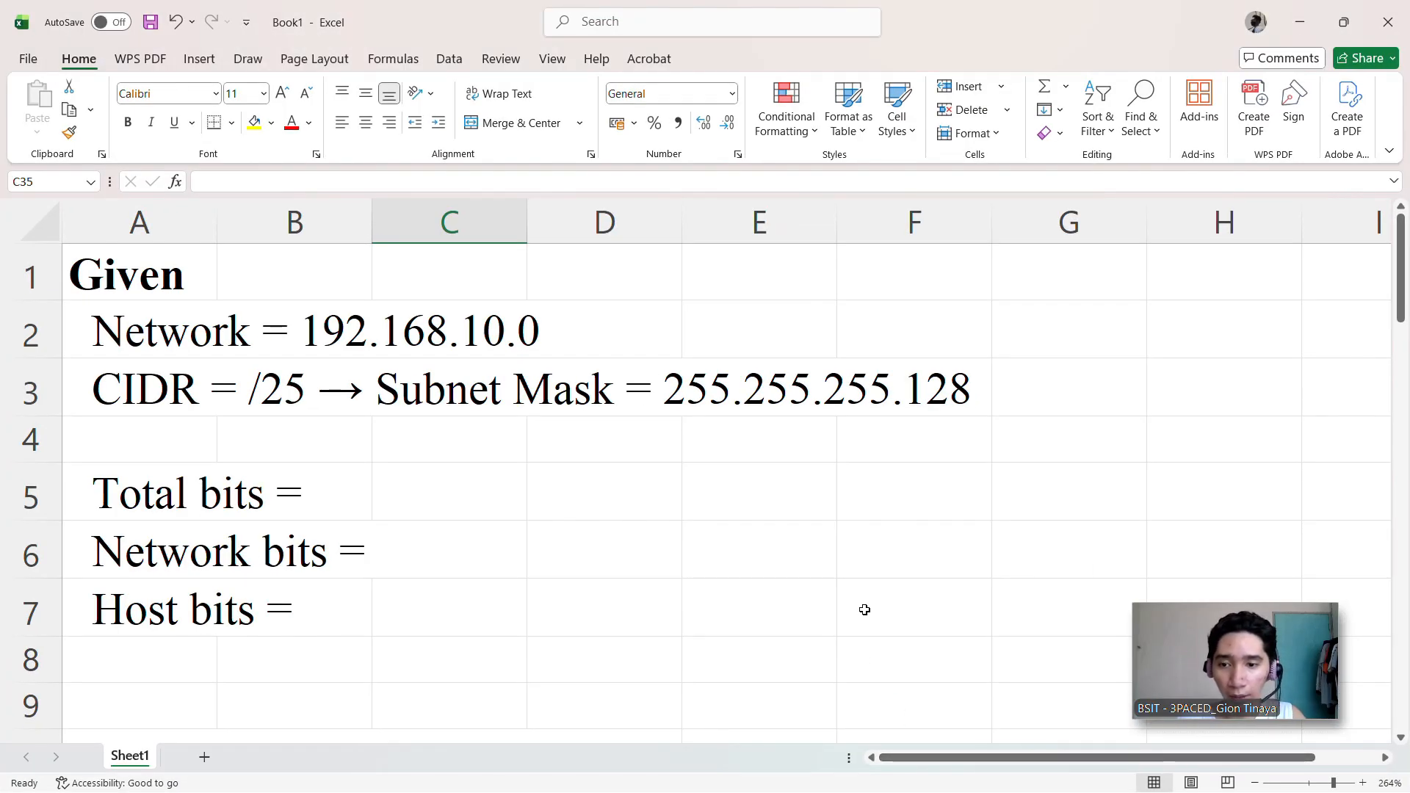
scroll(865, 610, "up", 1)
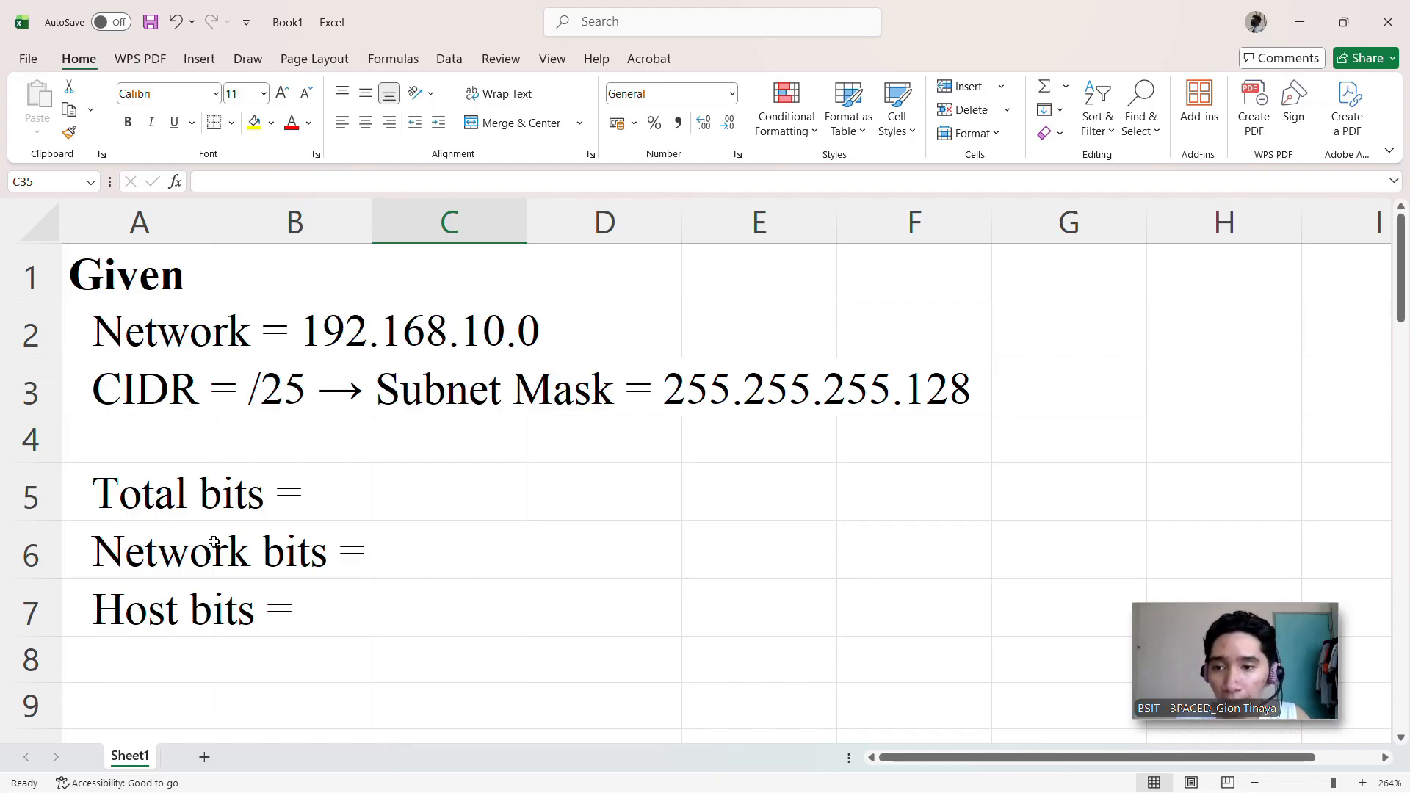
scroll(319, 567, "down", 1)
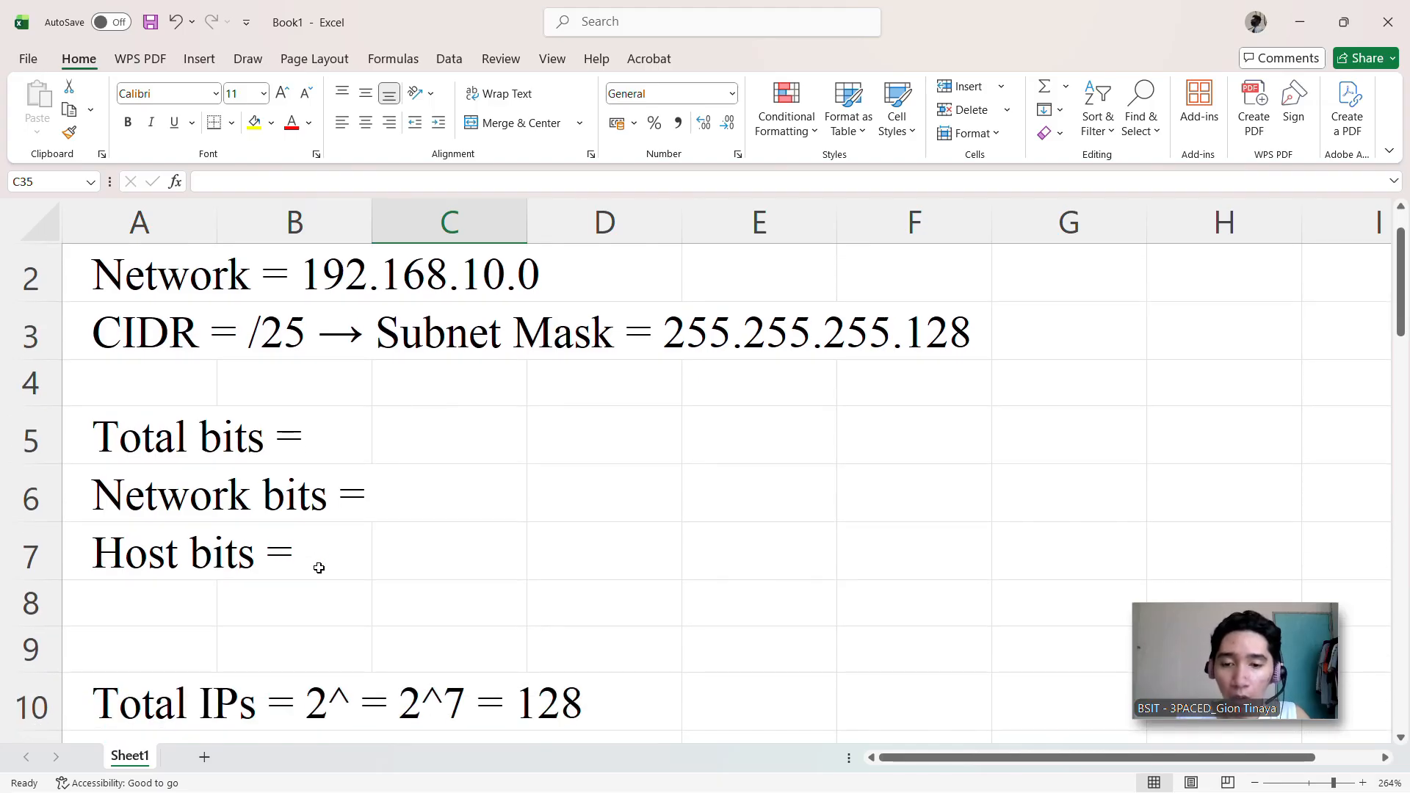
Step: Complete the "Total bits =" line in cell A5 with 32
left_click(234, 503)
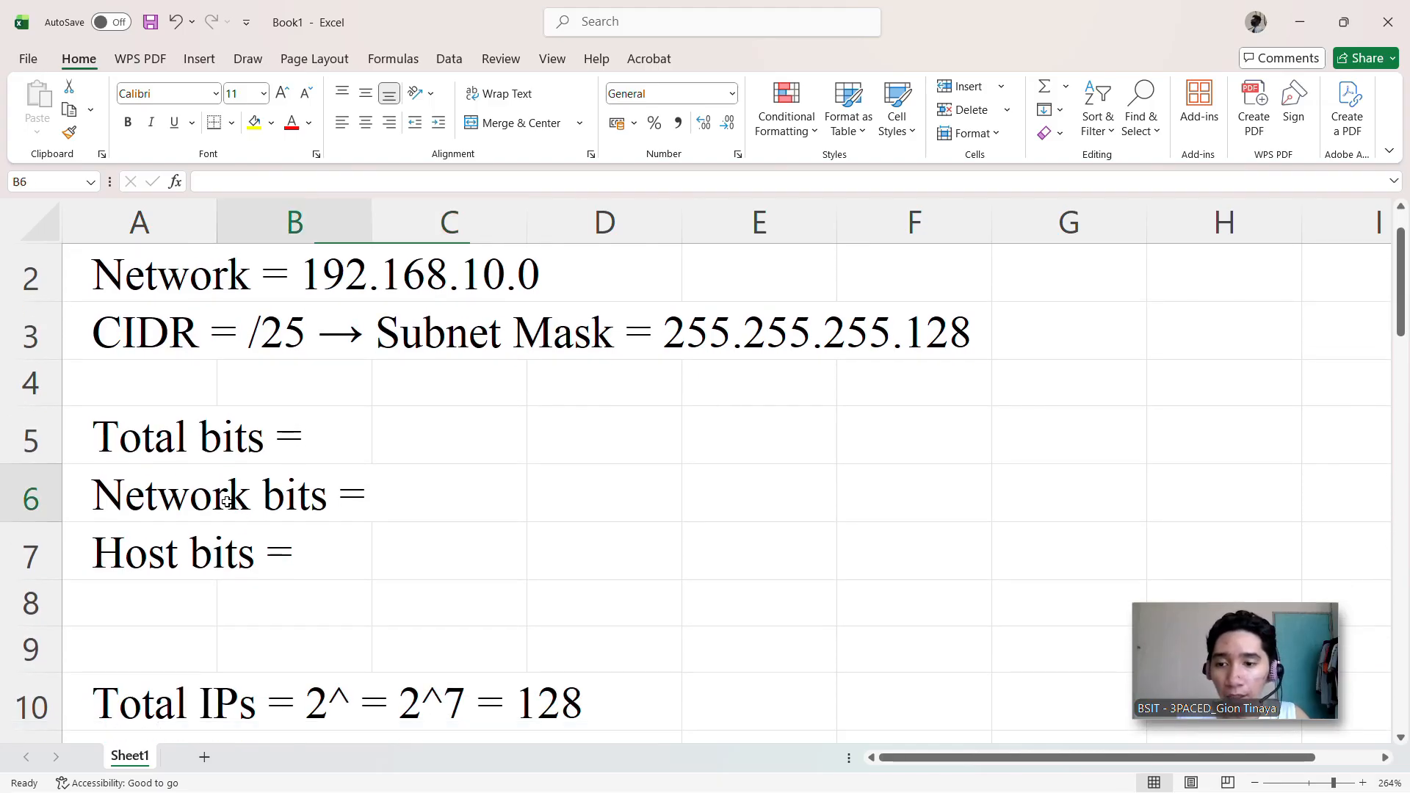
scroll(233, 505, "up", 1)
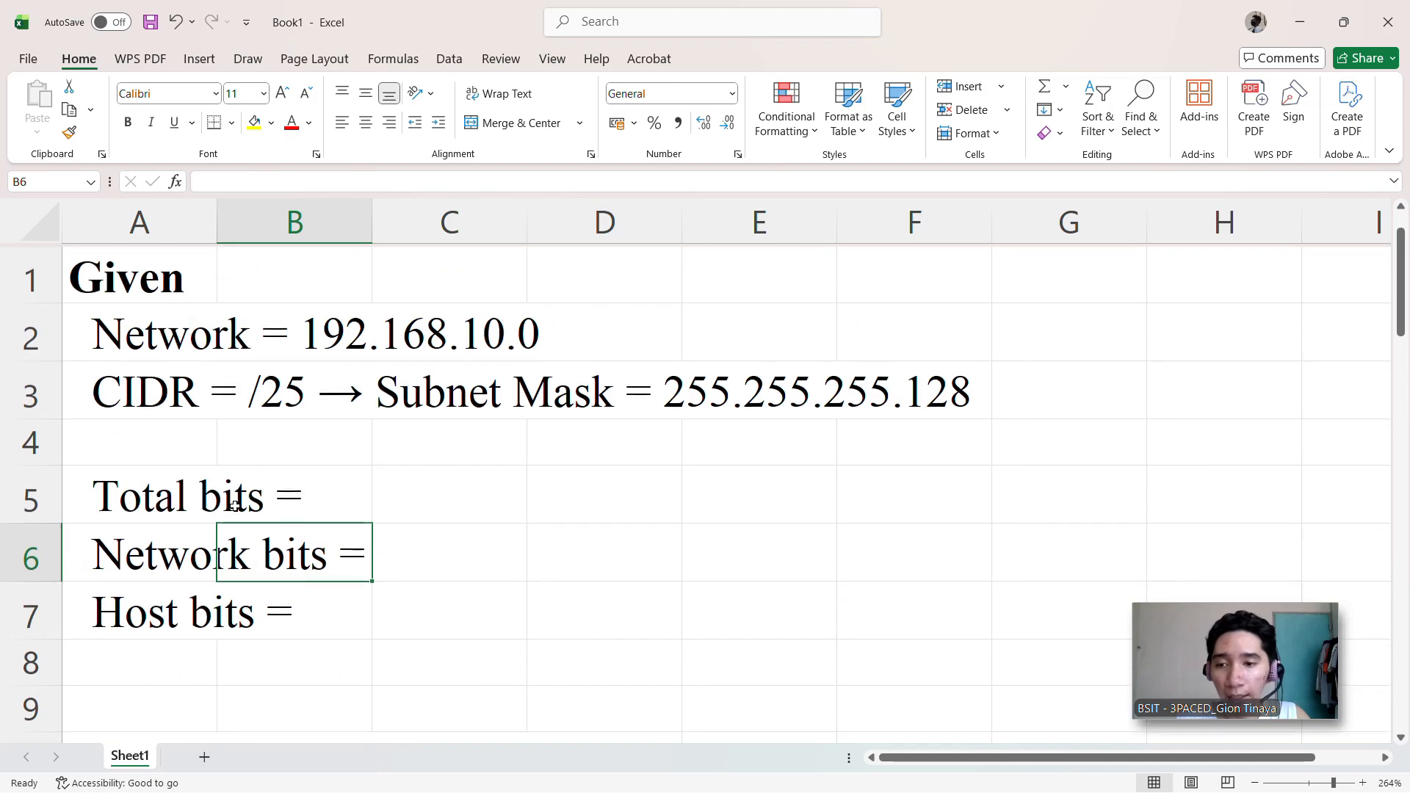
left_click(207, 505)
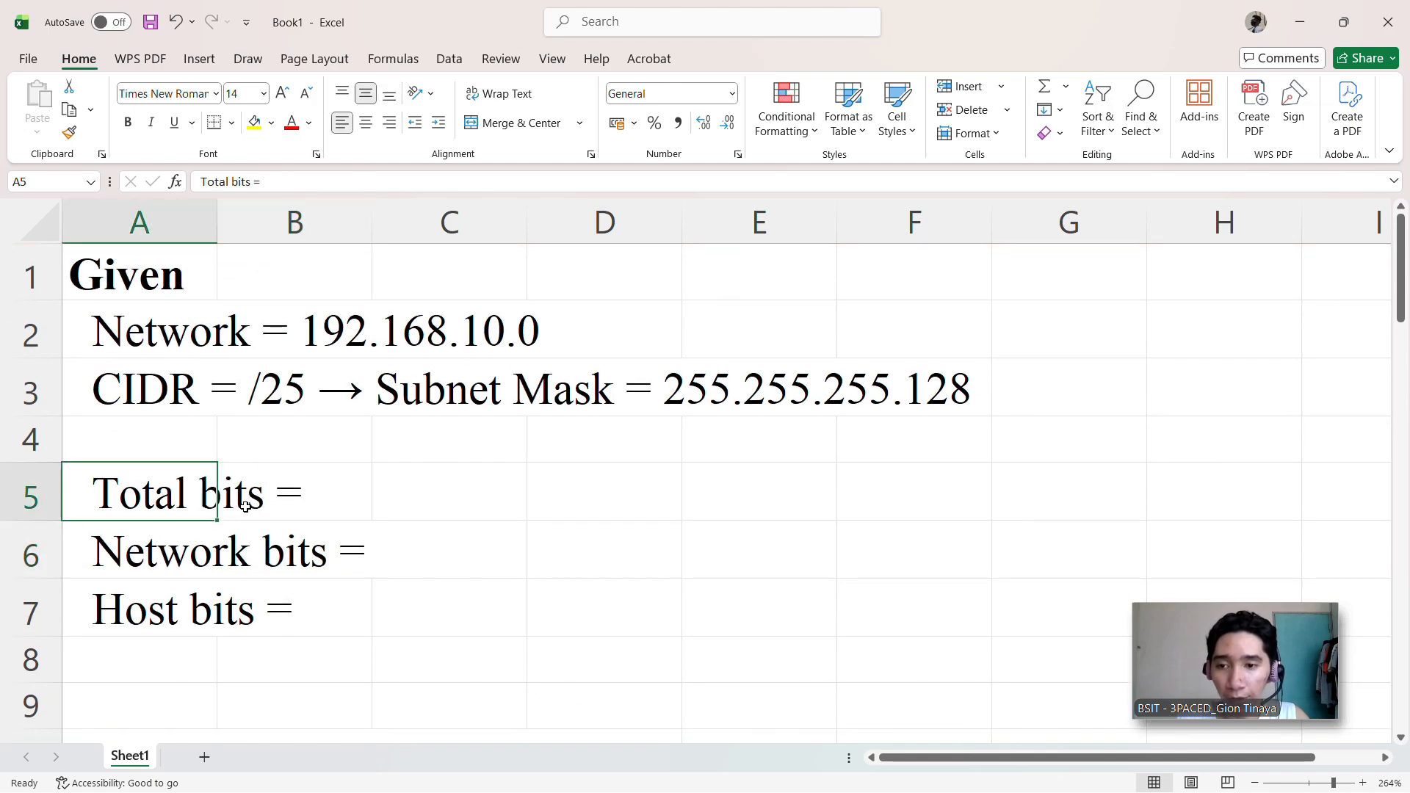
double_click(184, 505)
key("Right")
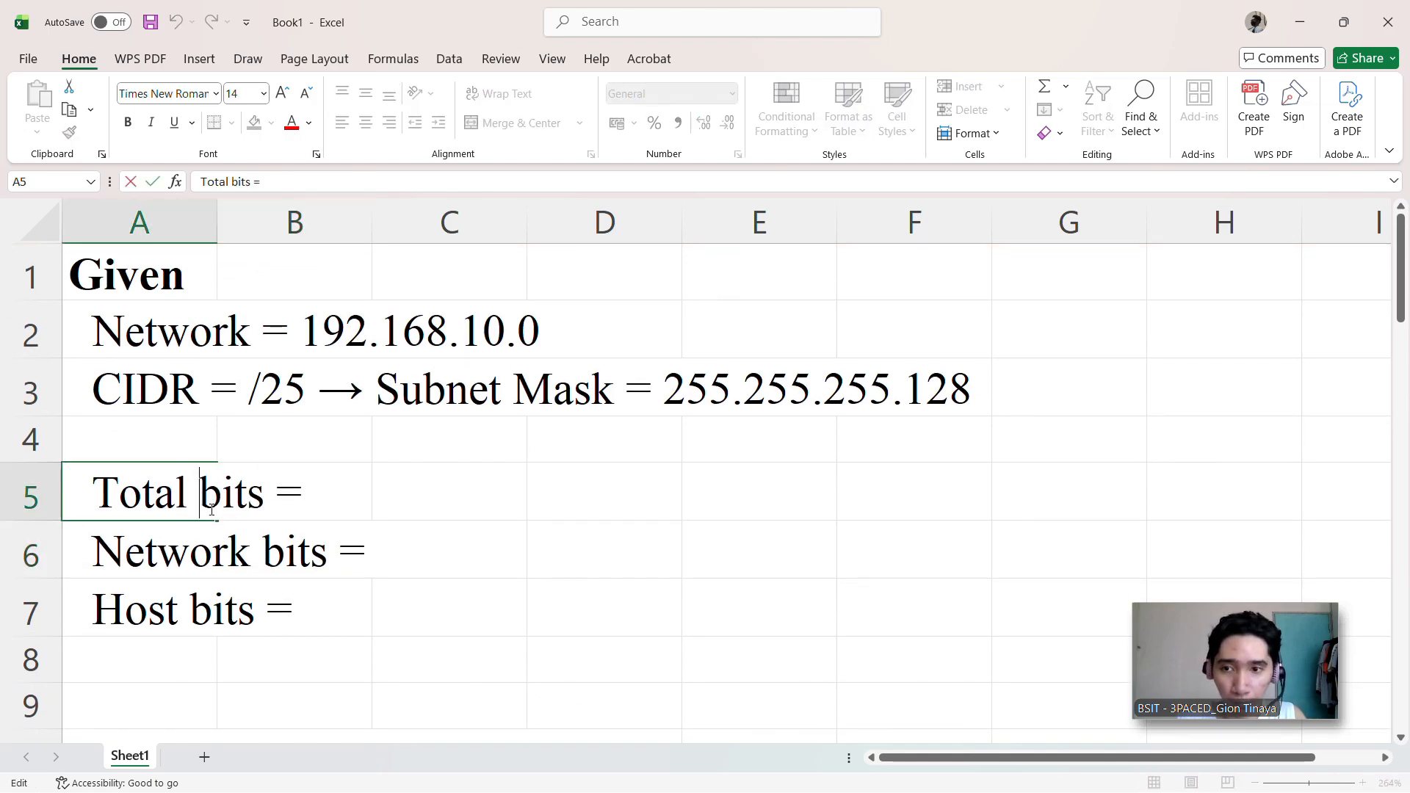
key("End")
type("32")
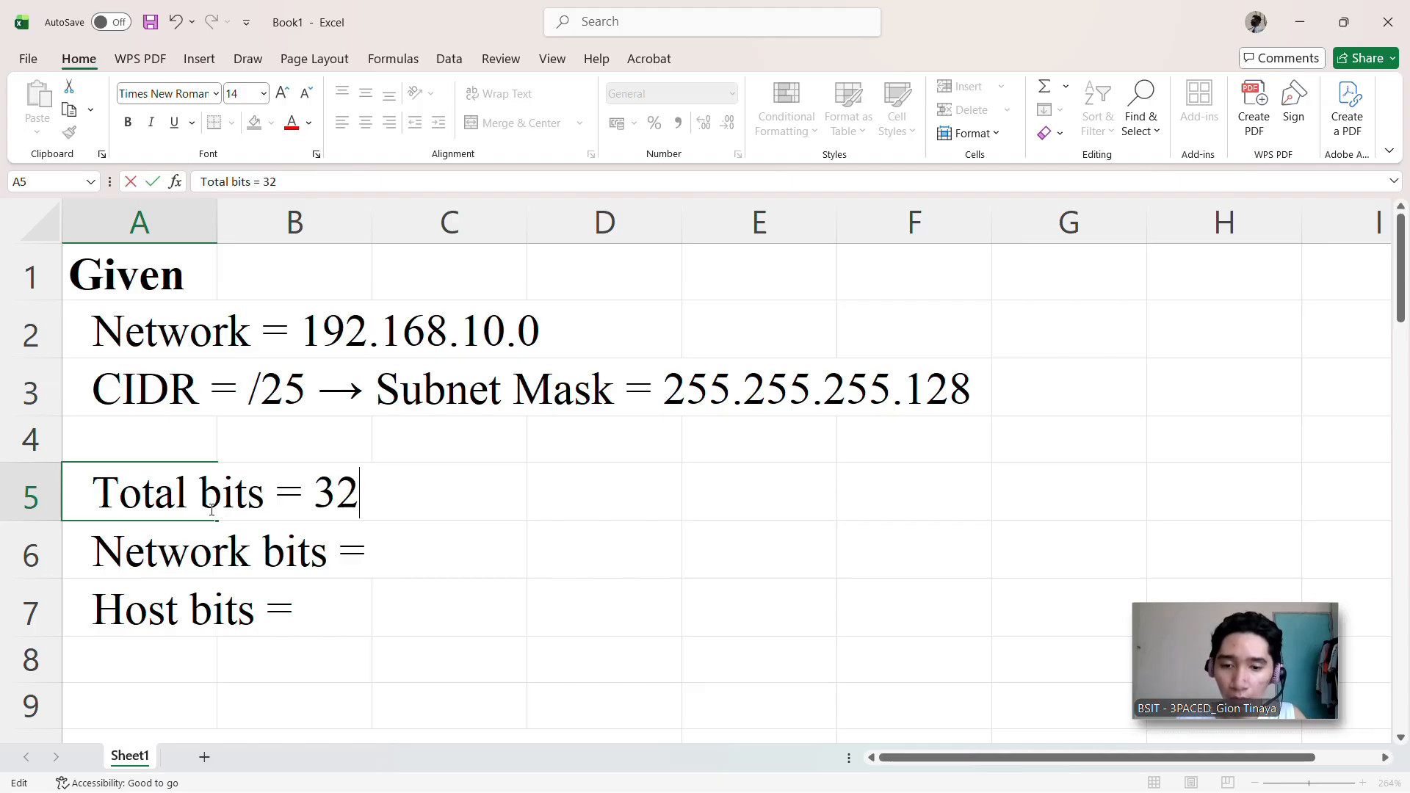
Step: Complete the "Network bits =" line in cell A6 with 25
left_click(160, 564)
double_click(159, 564)
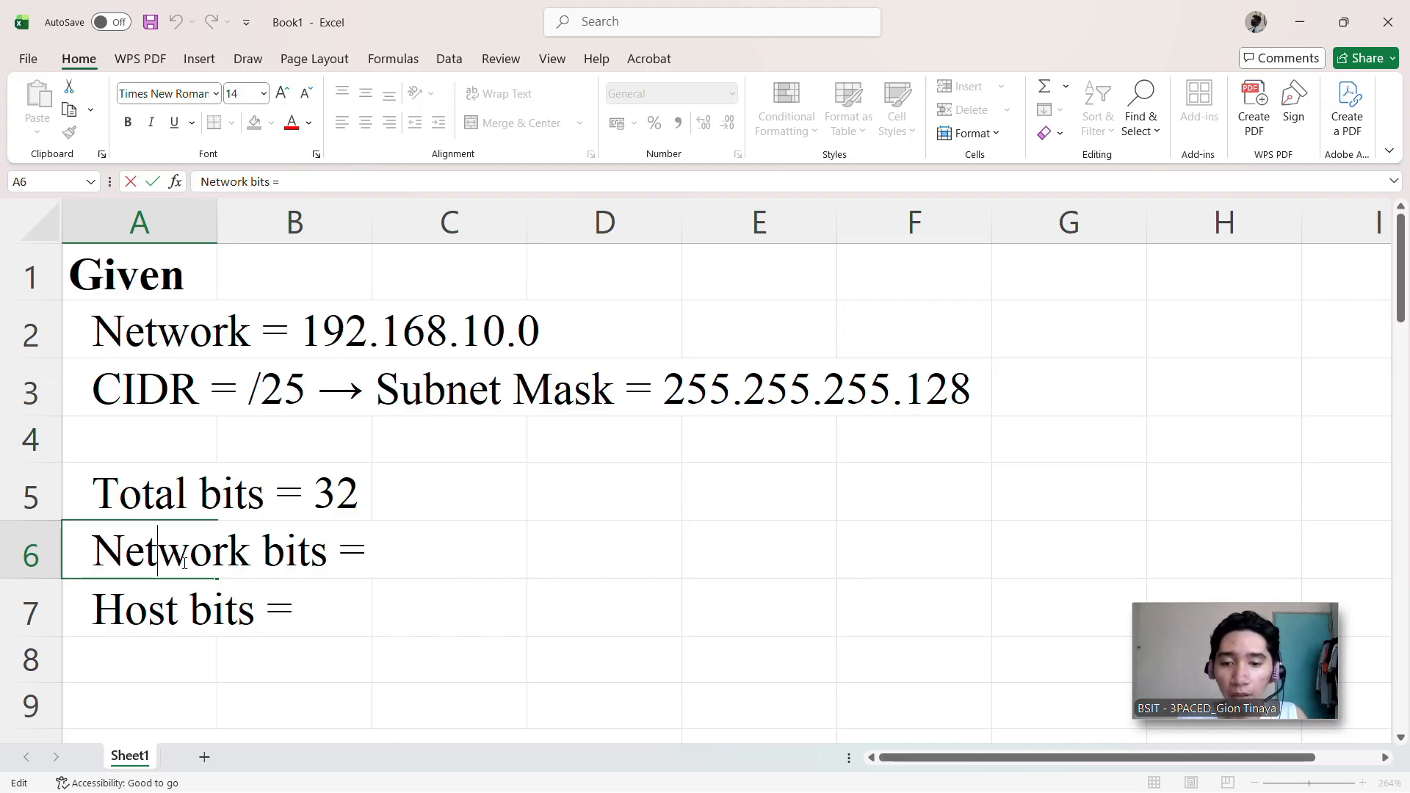
key("Right")
key("Right")
key("Right")
key("Right")
key("Right")
key("Right")
key("Right")
key("Right")
key("Right")
key("Right")
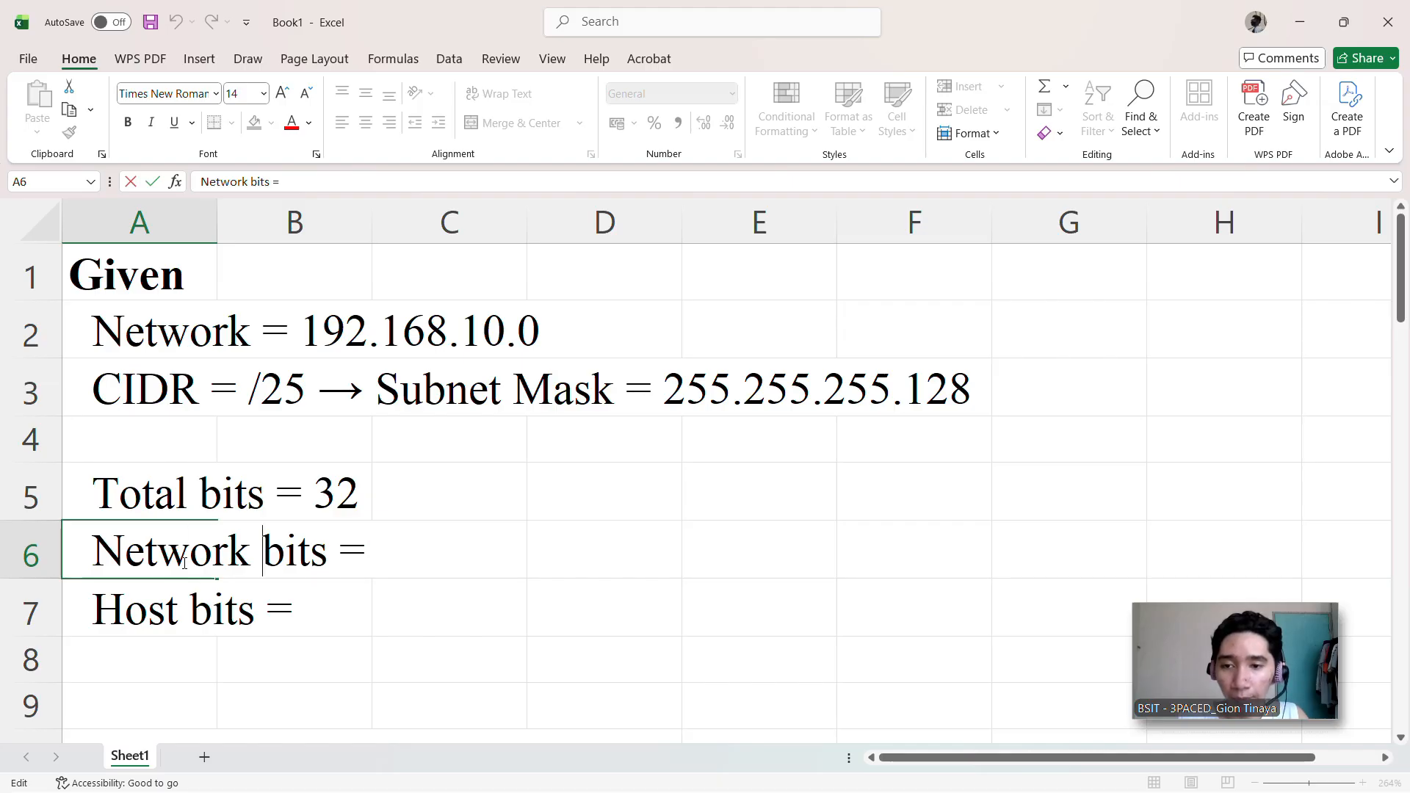
key("Right")
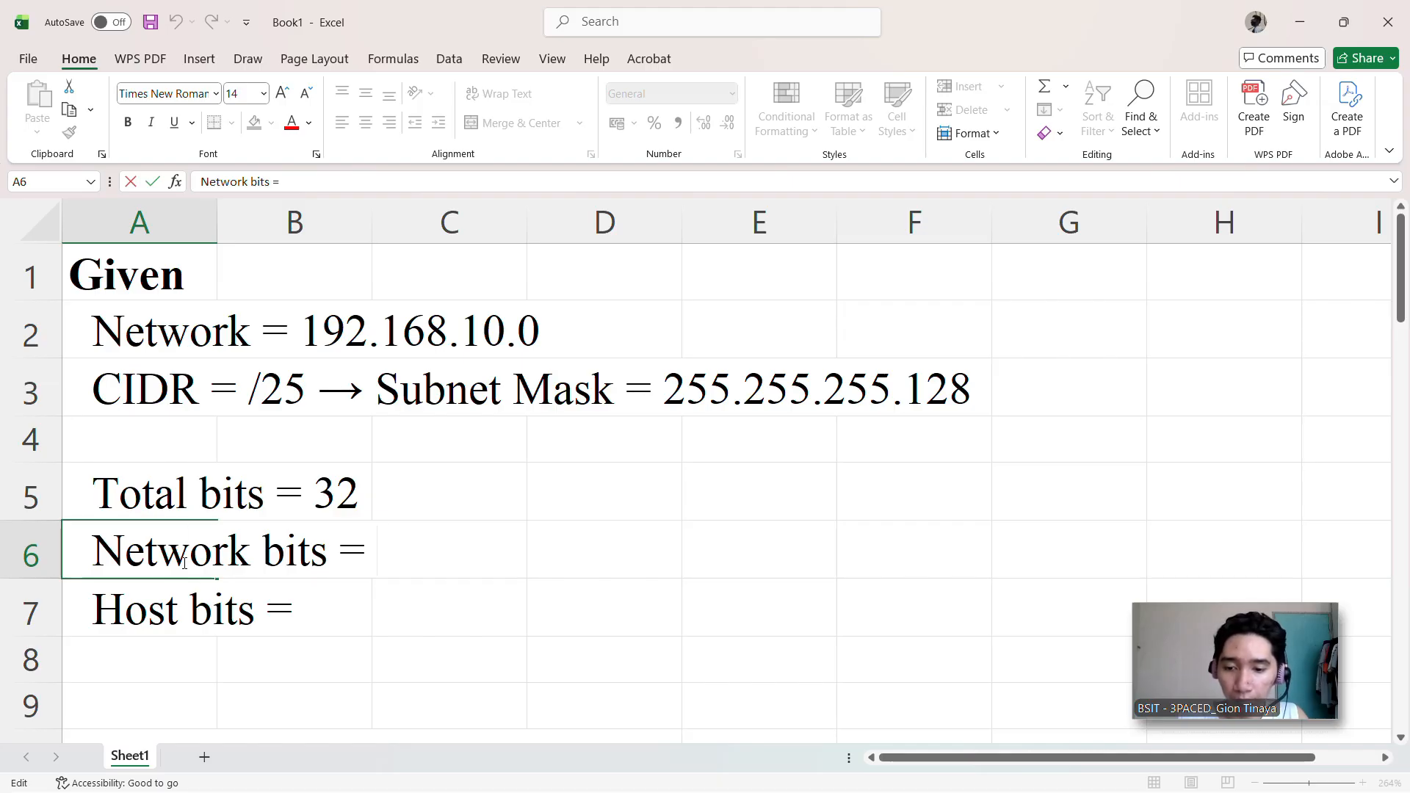
type("25")
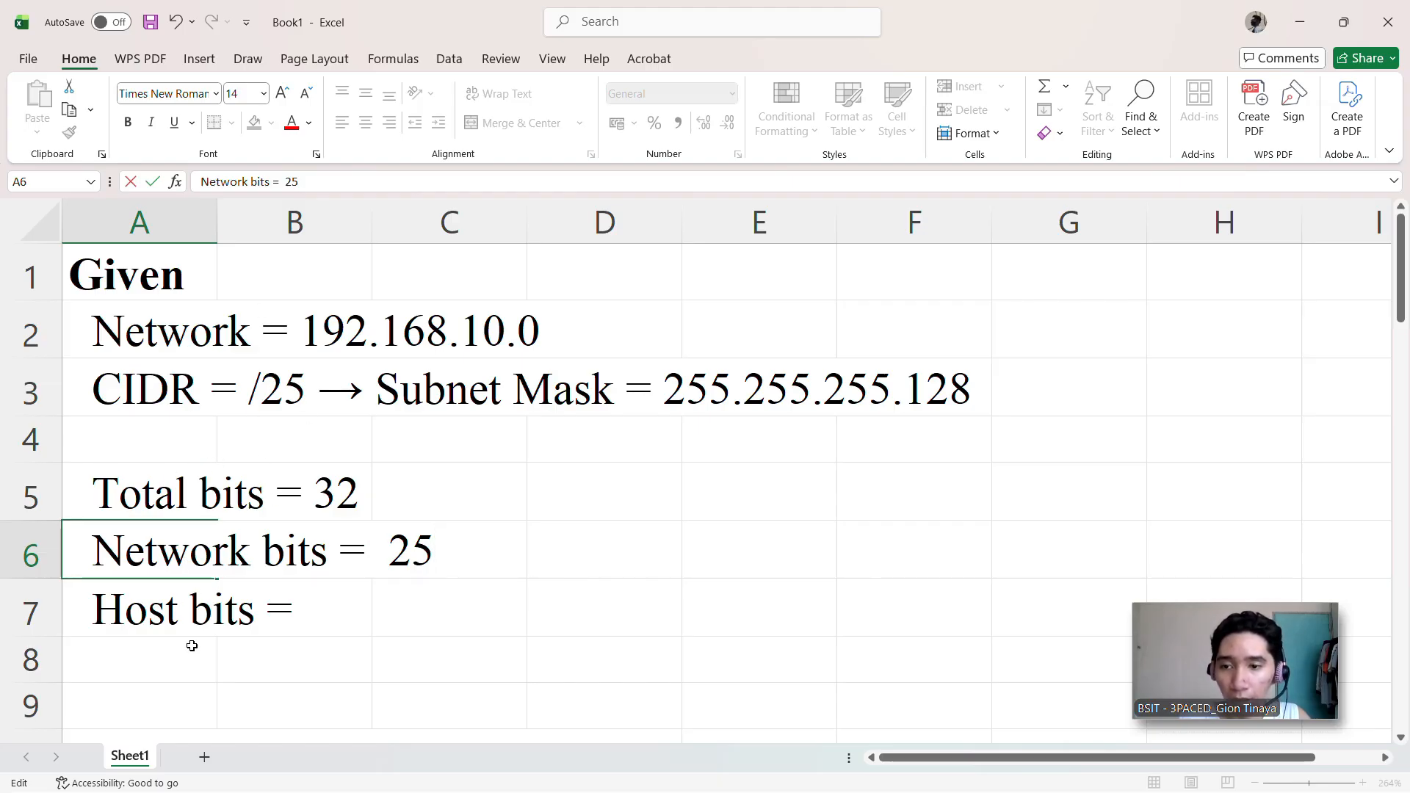
Step: Complete the "Host bits =" line in cell A7 with the calculation 32 - 25 = 7
double_click(183, 610)
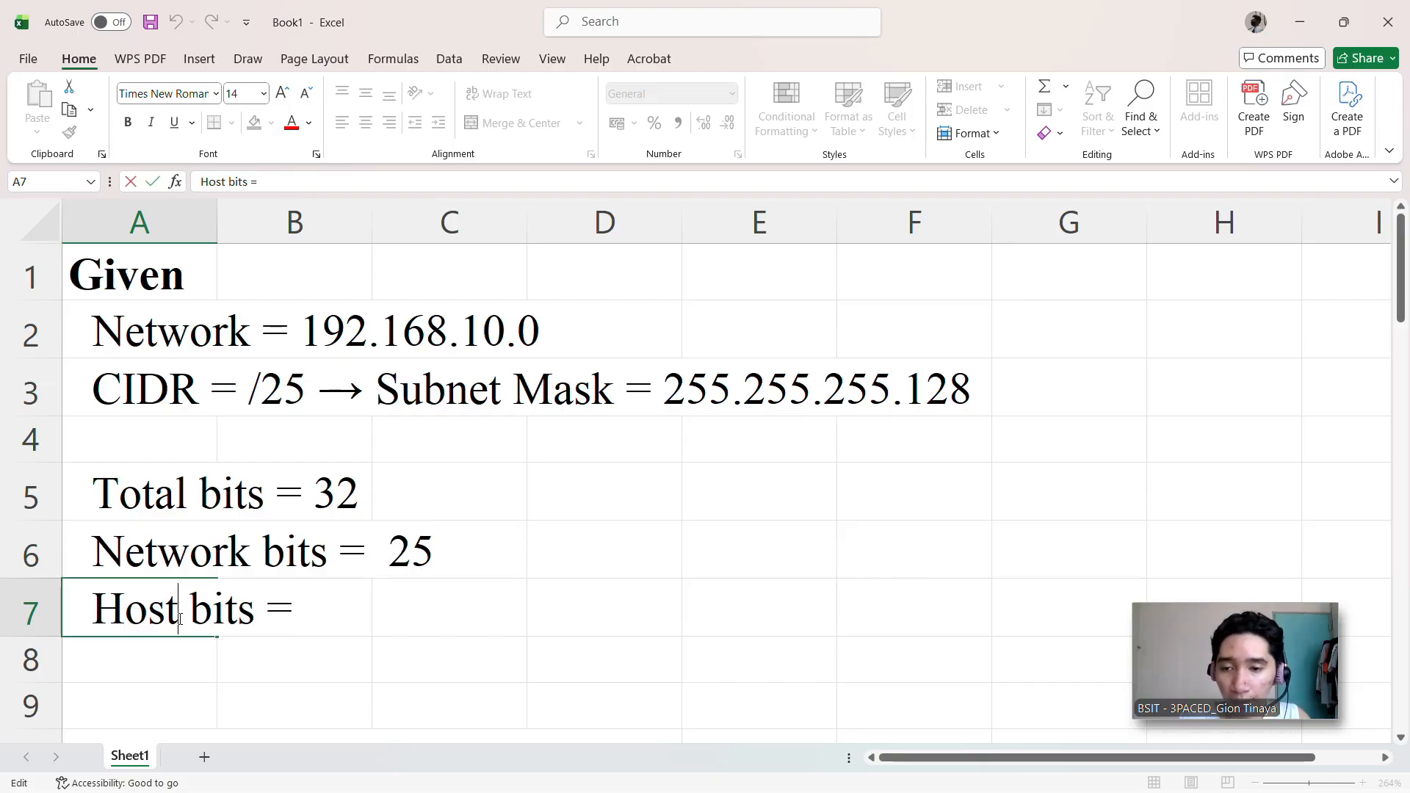
key("Right")
key("End")
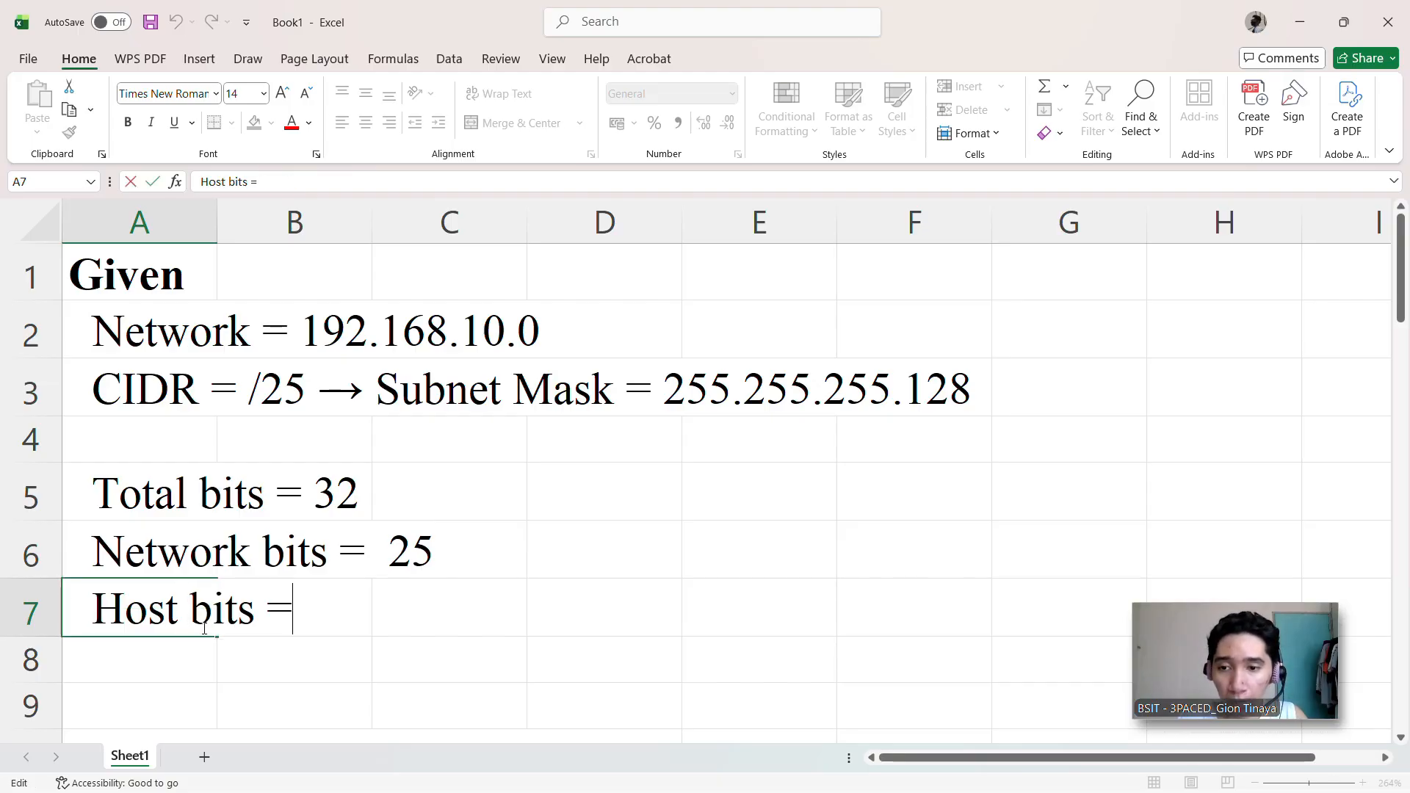
type("32")
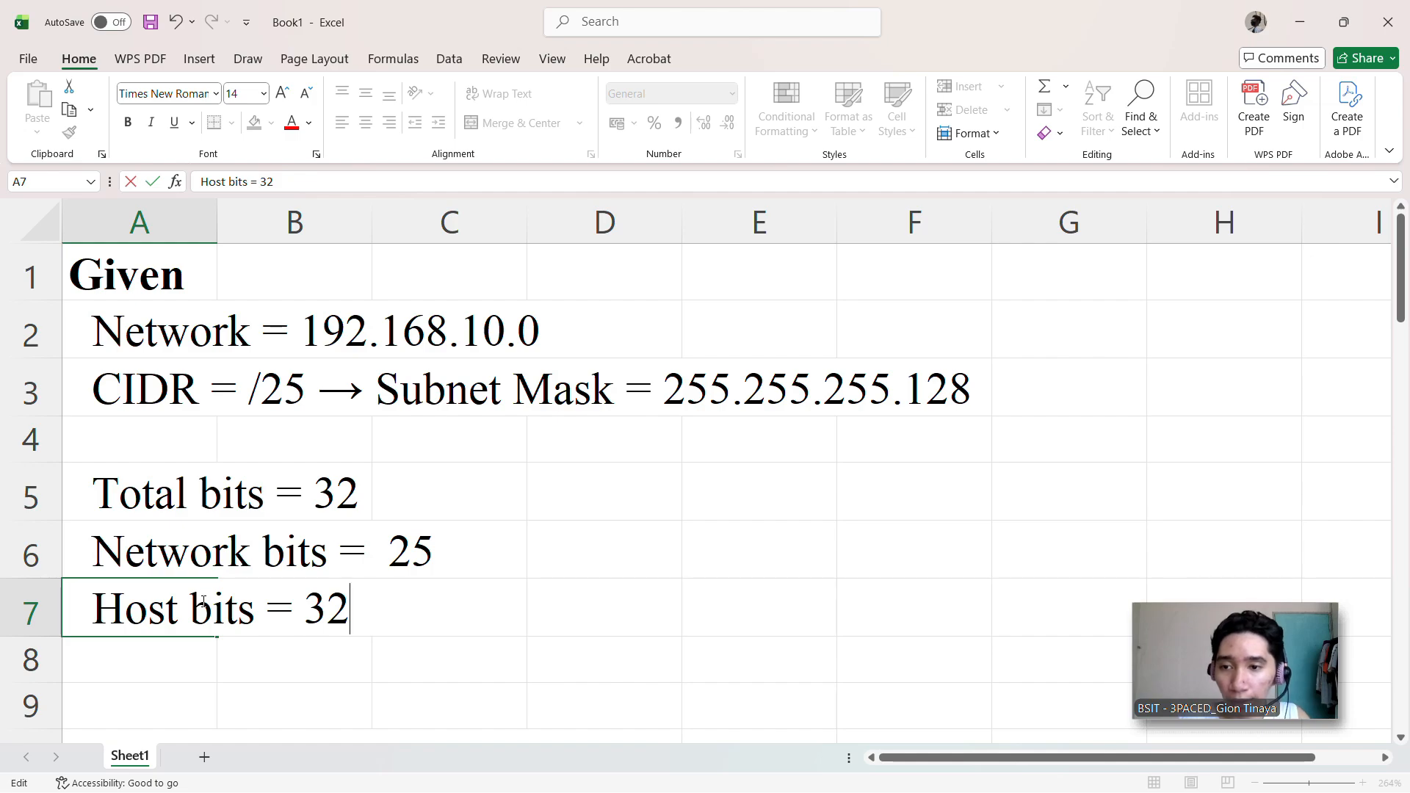
type(" -2")
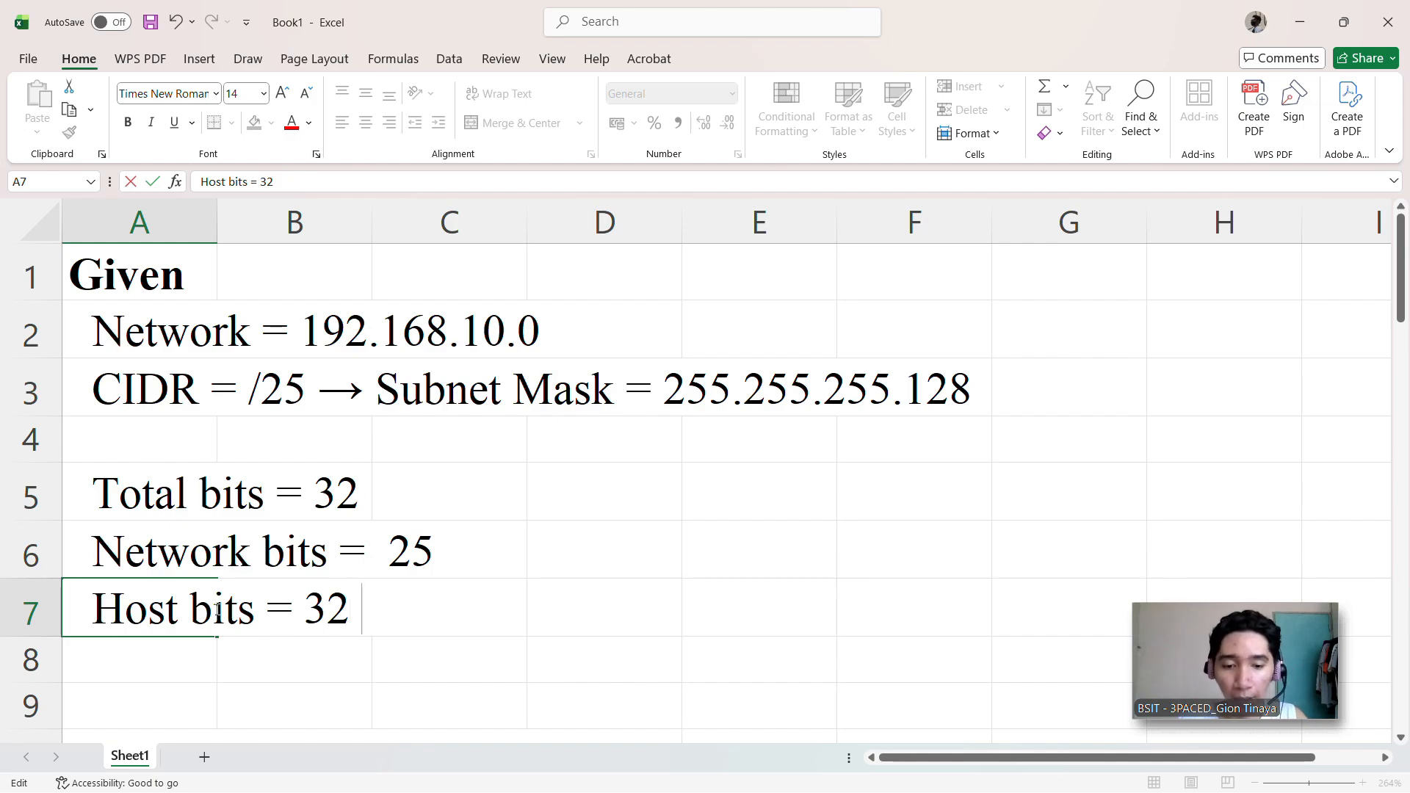
type("5")
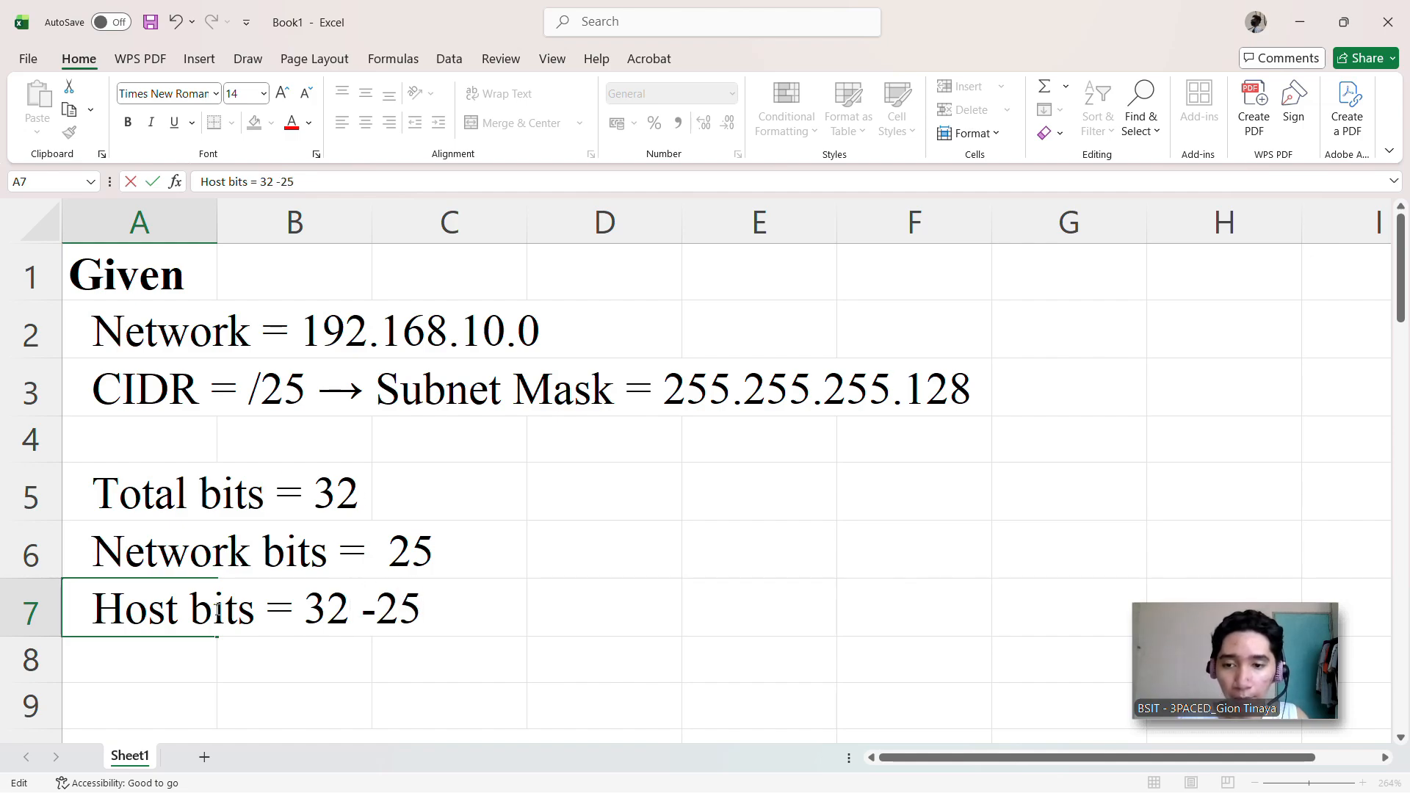
key("BackSpace")
key("BackSpace")
type("25 ")
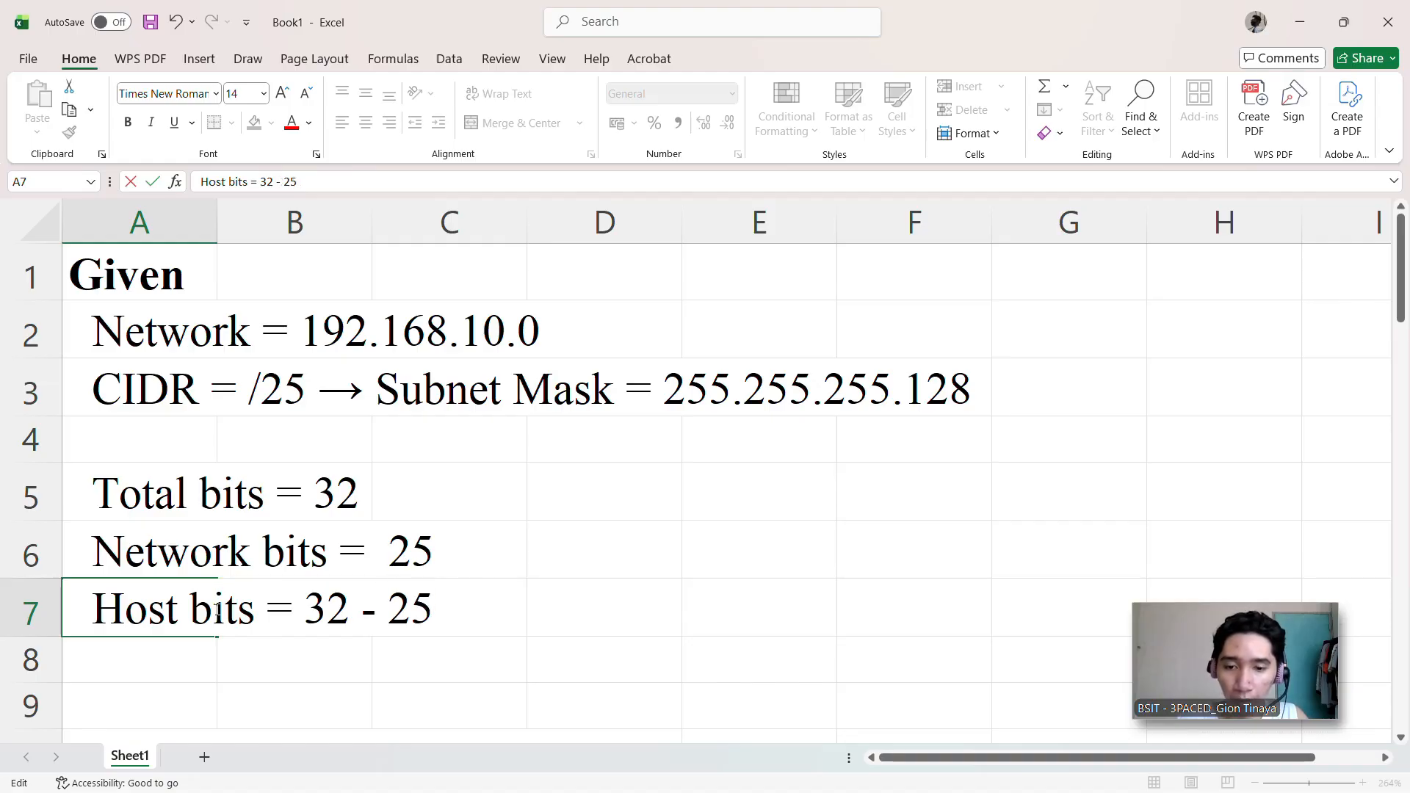
type("=")
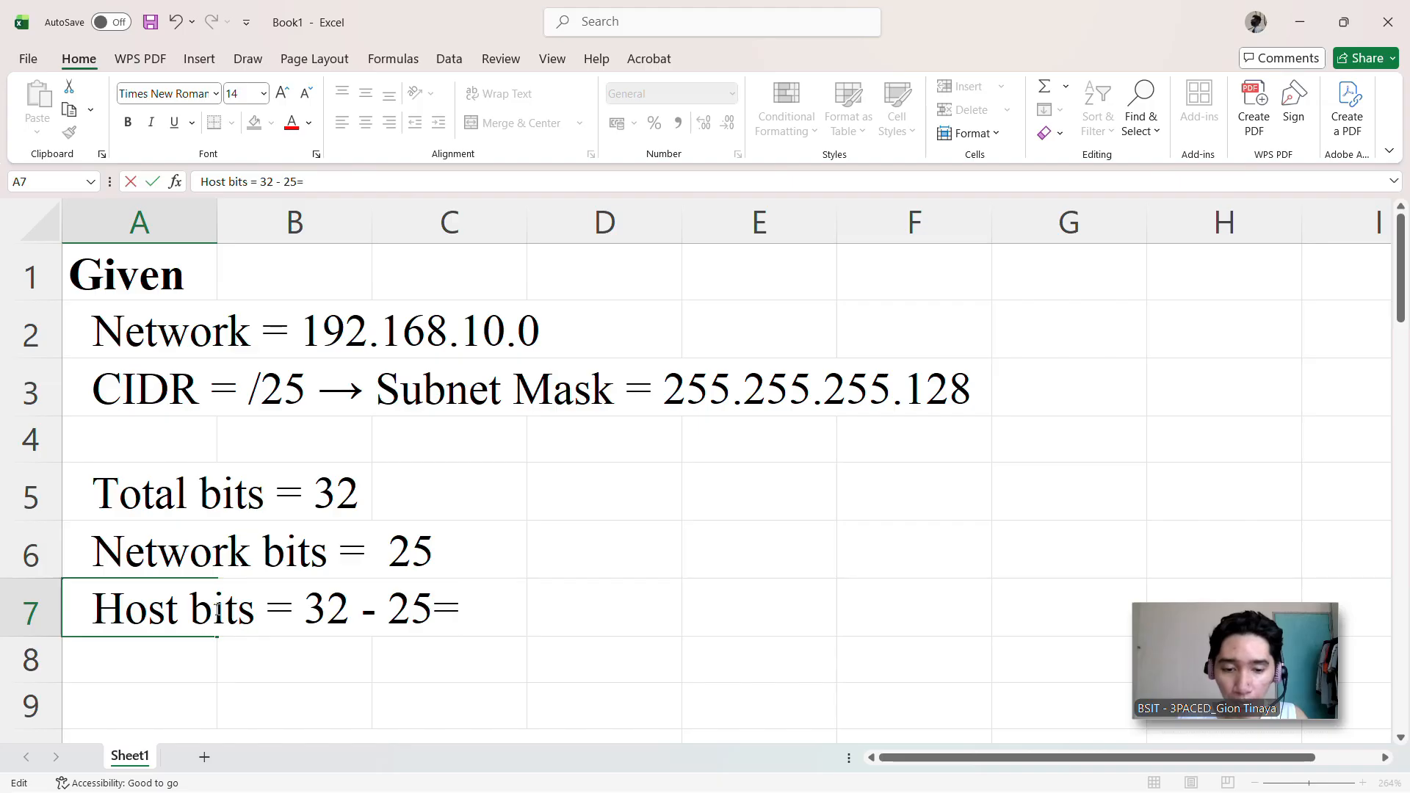
key("BackSpace")
type("= 7")
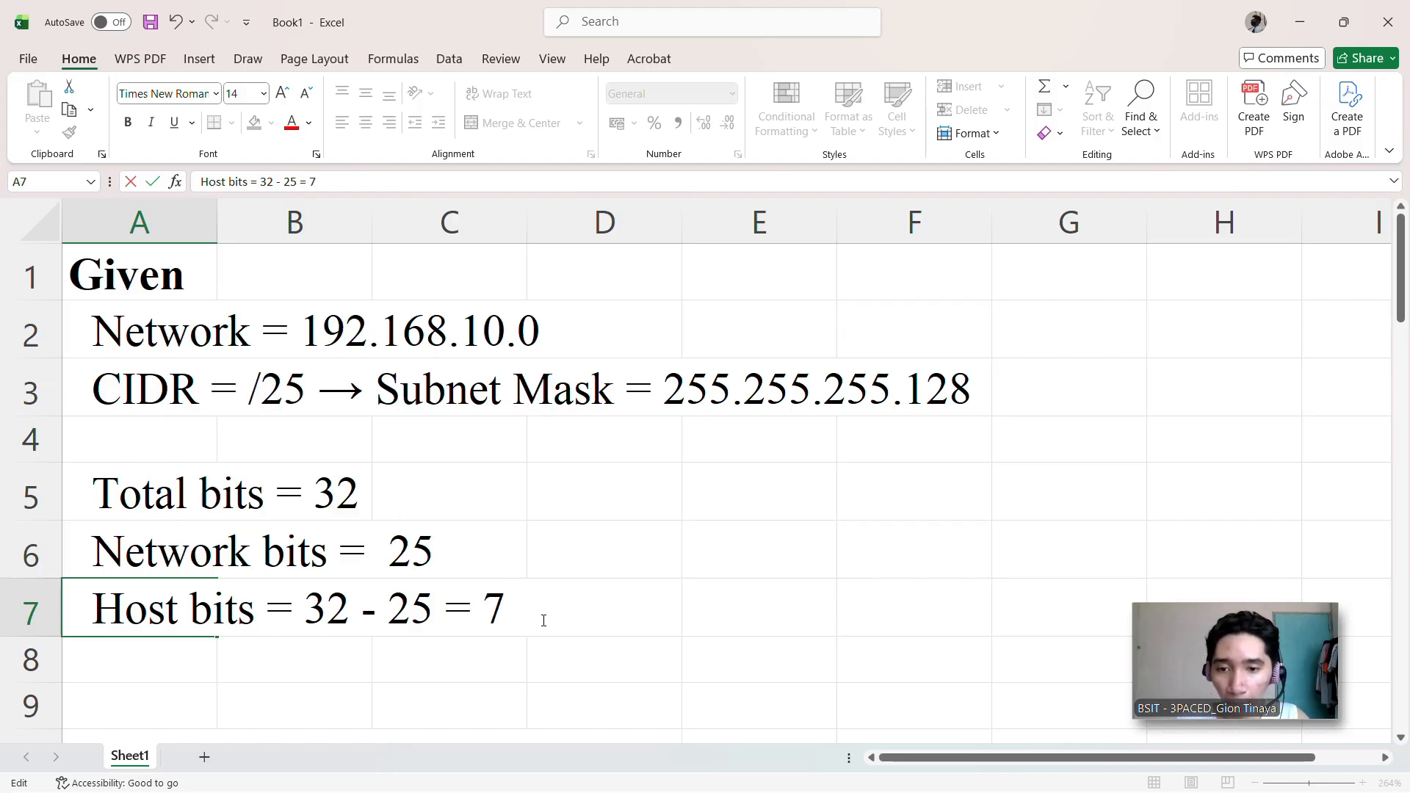
Step: Examine the Total IPs and Usable IPs calculations below the host bits line
scroll(542, 621, "down", 2)
scroll(542, 620, "up", 1)
scroll(542, 621, "up", 1)
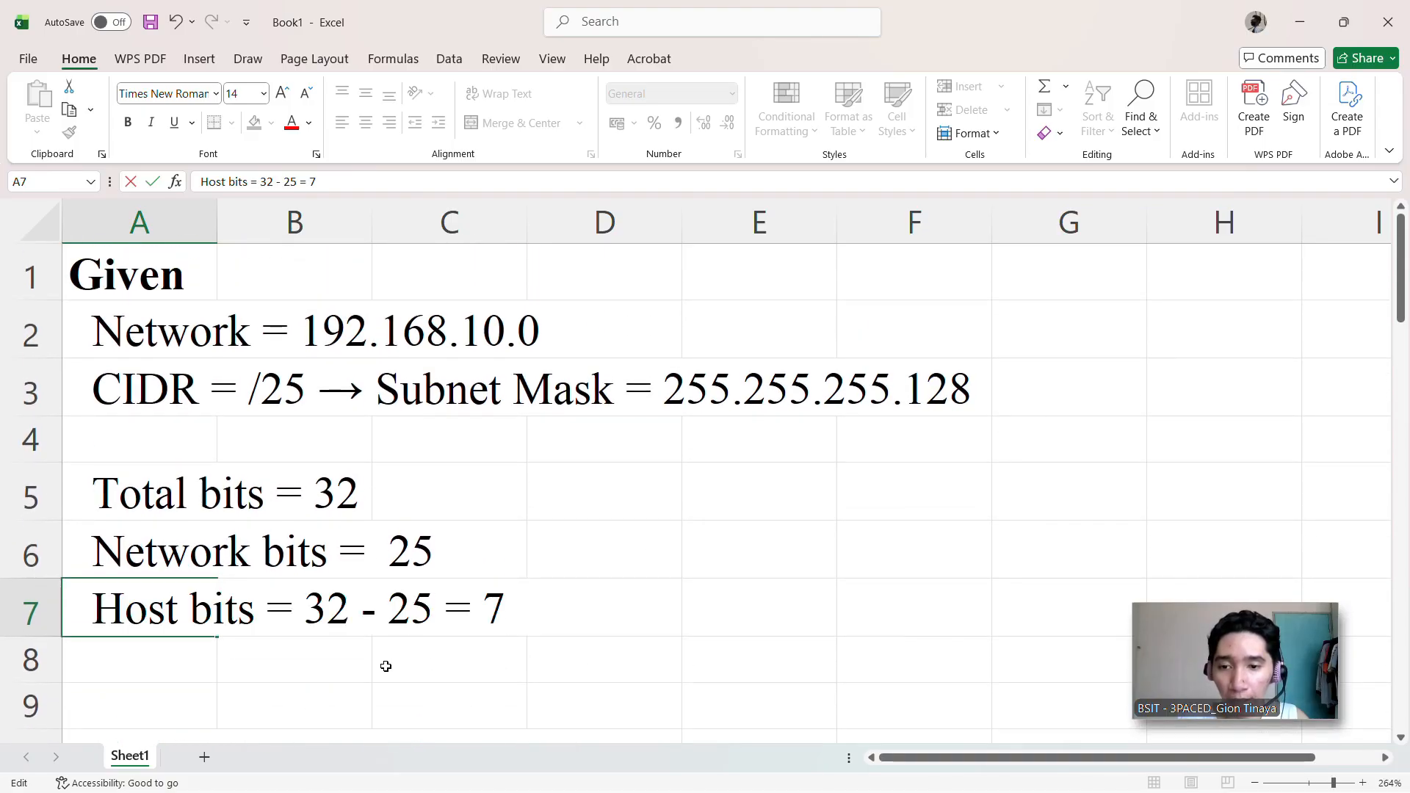
scroll(331, 649, "down", 2)
scroll(330, 651, "down", 1)
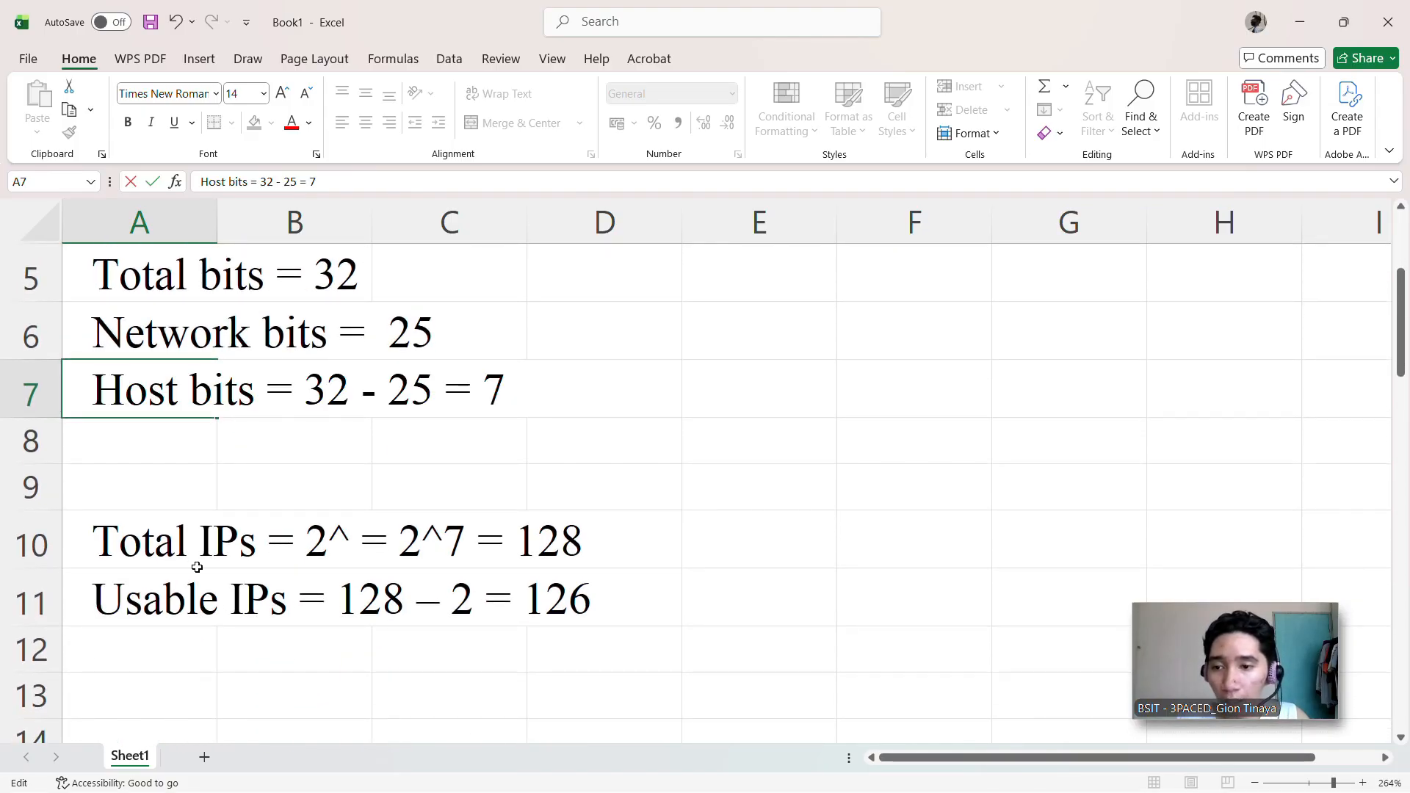
scroll(223, 572, "down", 2)
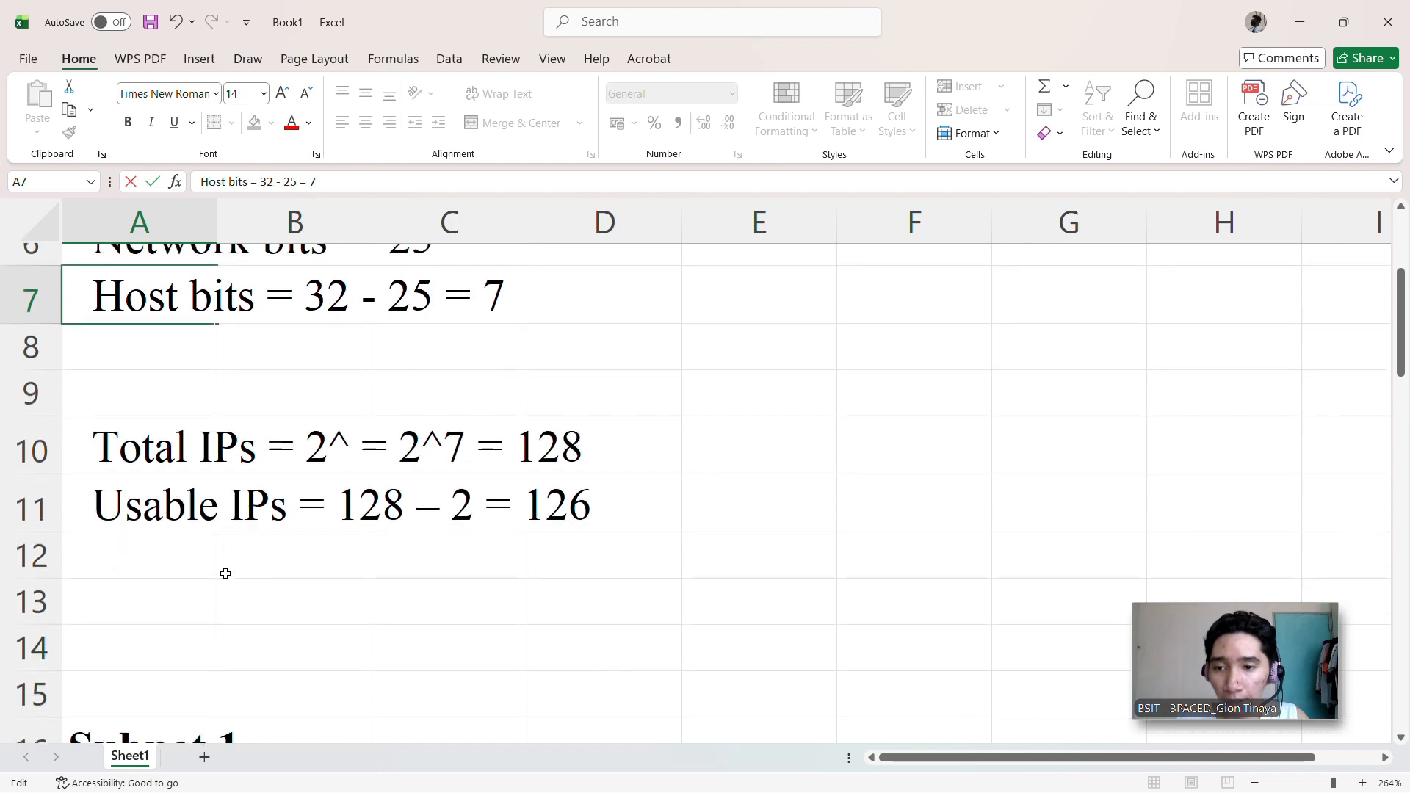
scroll(225, 573, "up", 1)
scroll(225, 574, "down", 1)
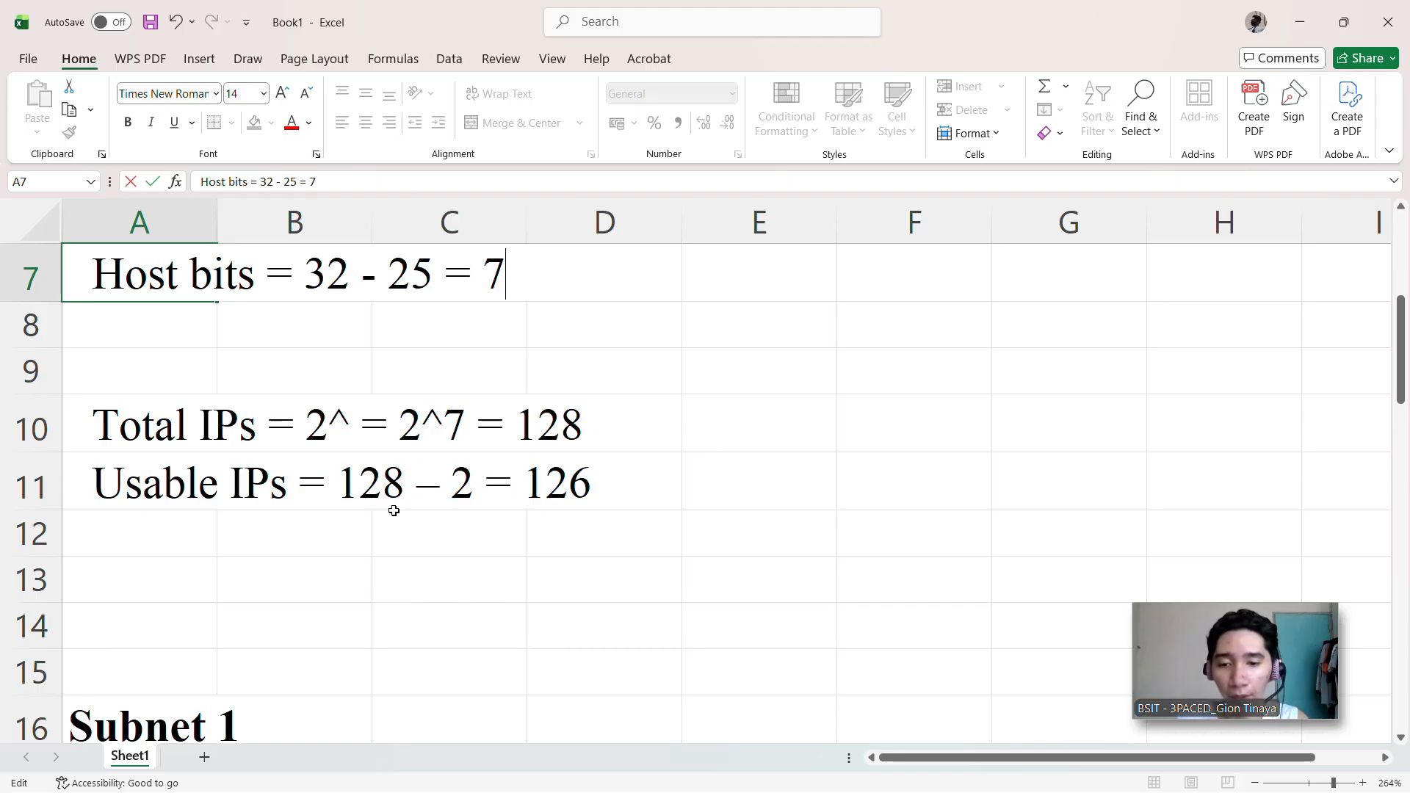
Step: Examine the network address, first and last usable hosts, and broadcast address listed for Subnet 1 and Subnet 2
scroll(397, 551, "down", 2)
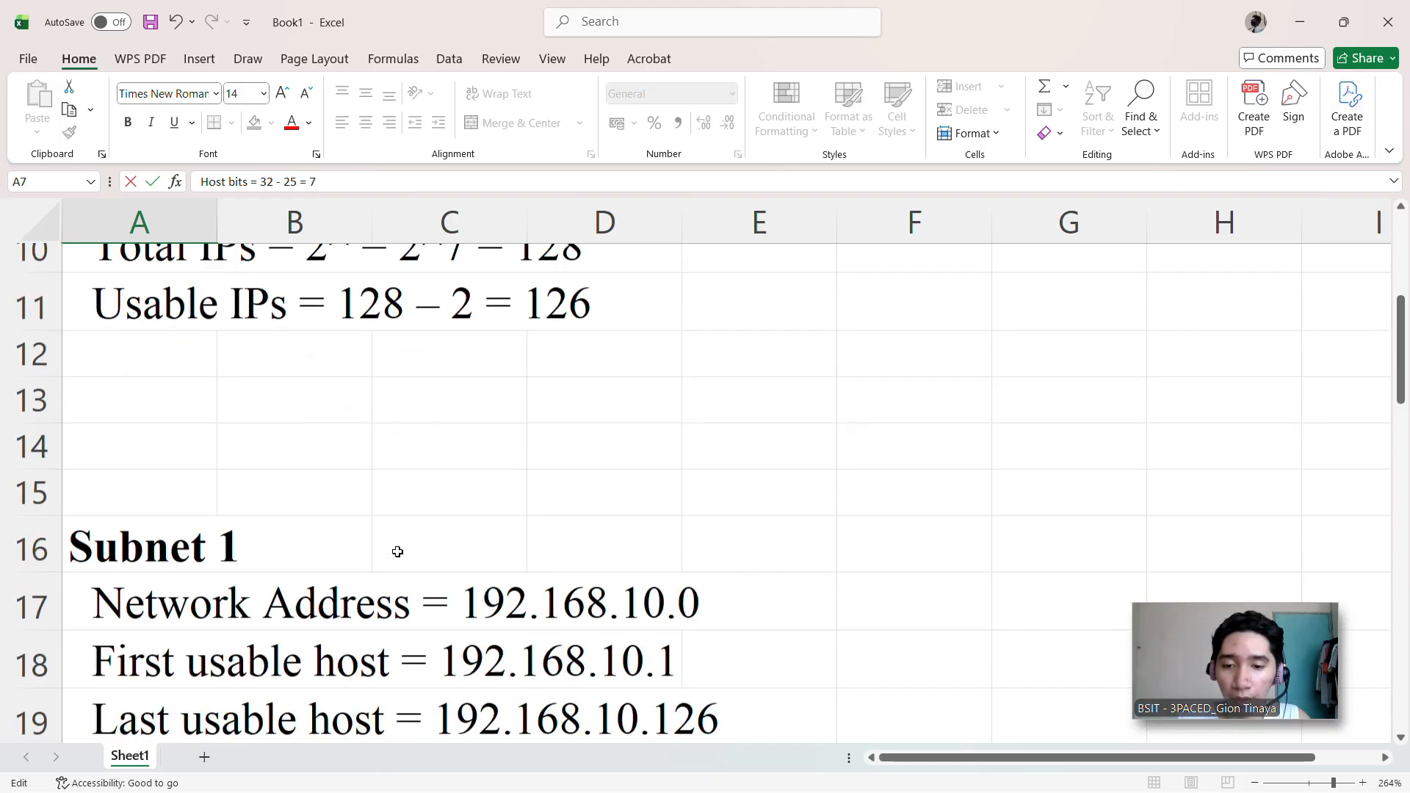
scroll(398, 551, "down", 1)
scroll(397, 551, "up", 1)
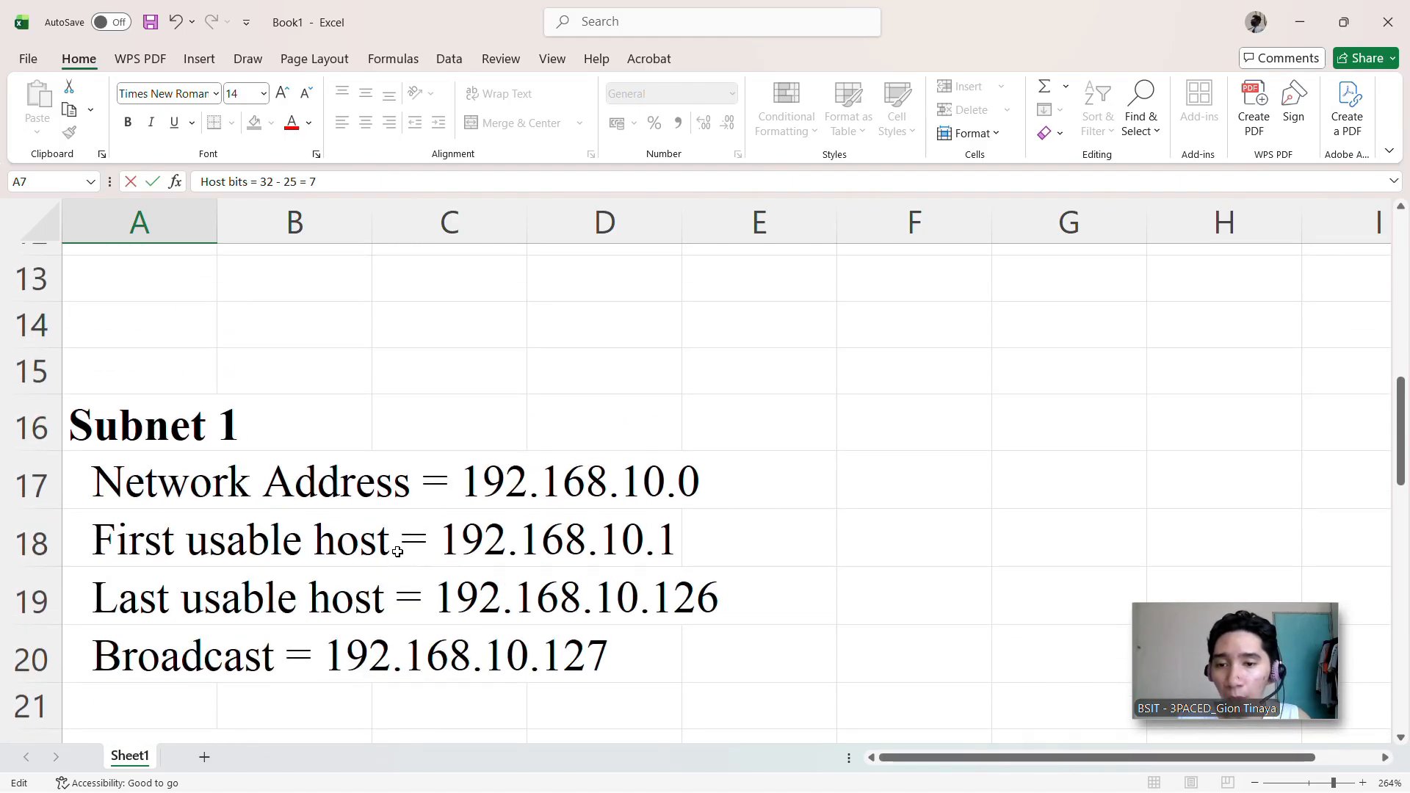
scroll(397, 551, "down", 1)
scroll(396, 555, "up", 2)
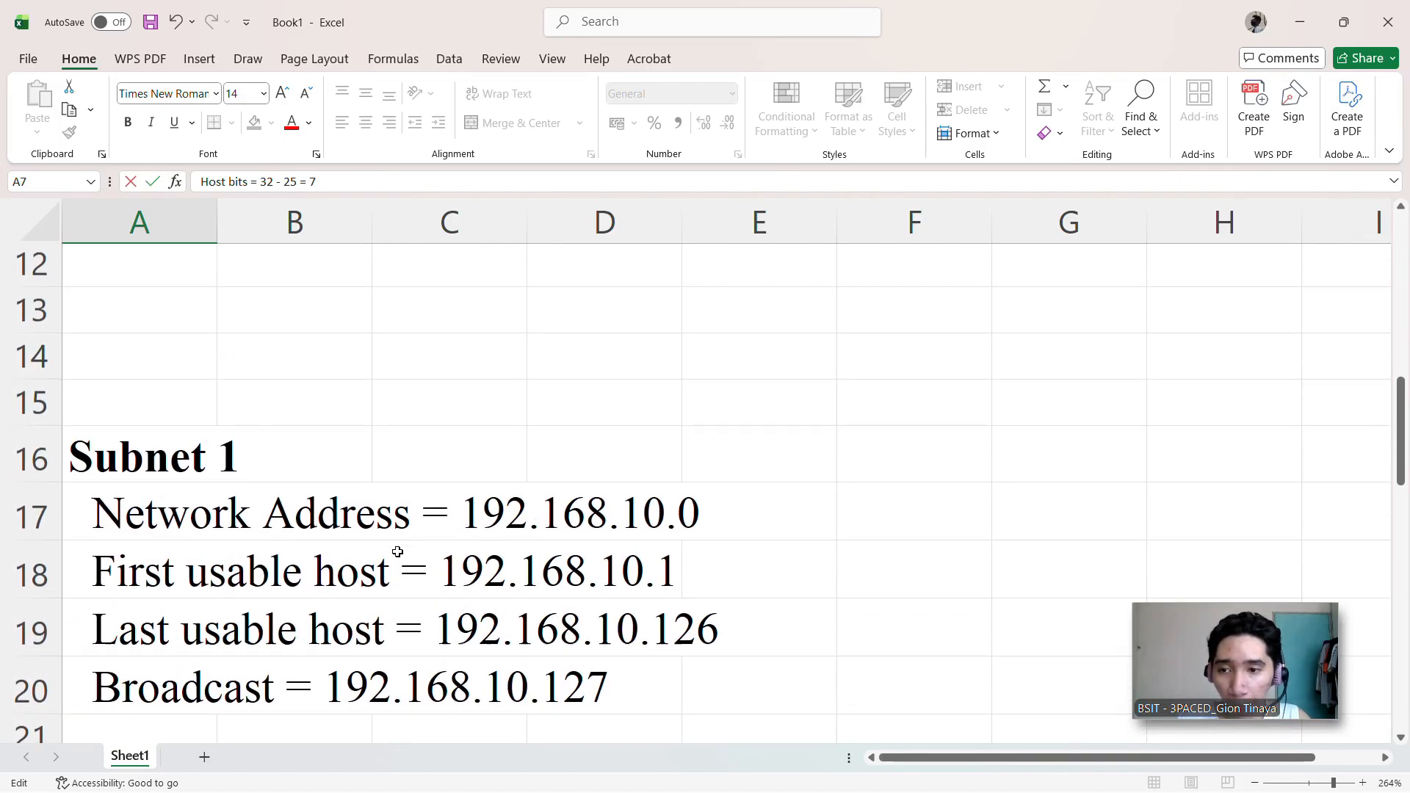
scroll(393, 553, "down", 1)
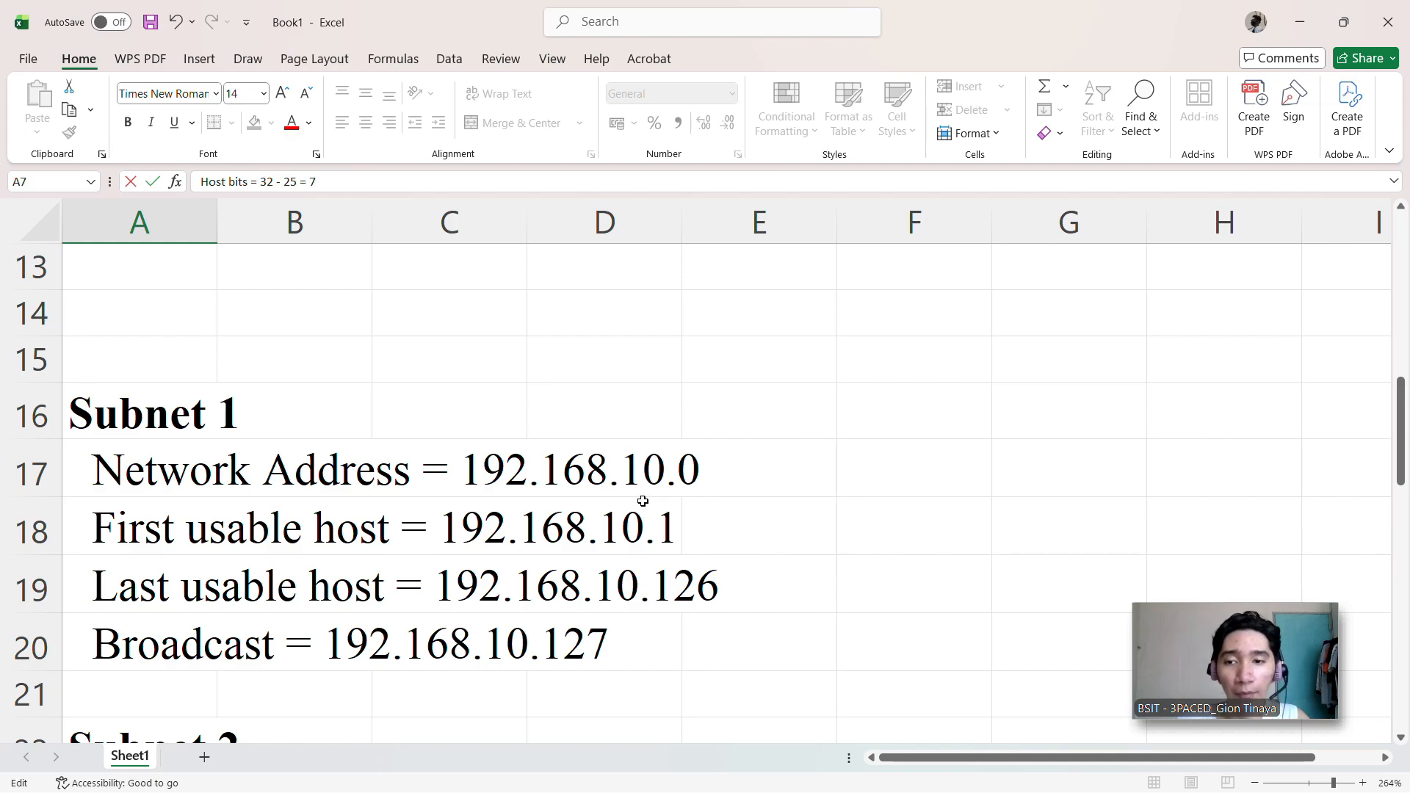
scroll(627, 503, "up", 4)
scroll(576, 424, "down", 5)
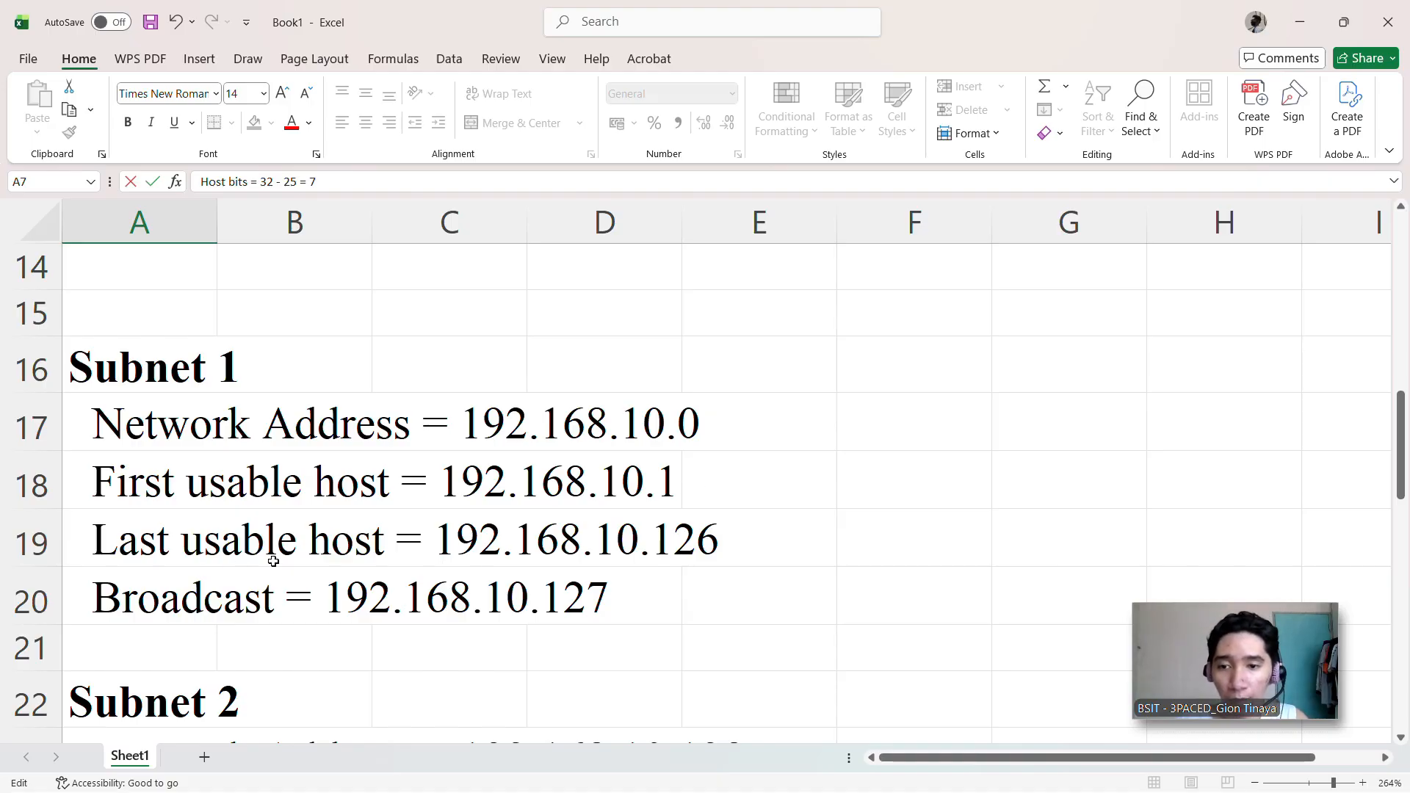
scroll(273, 558, "up", 1)
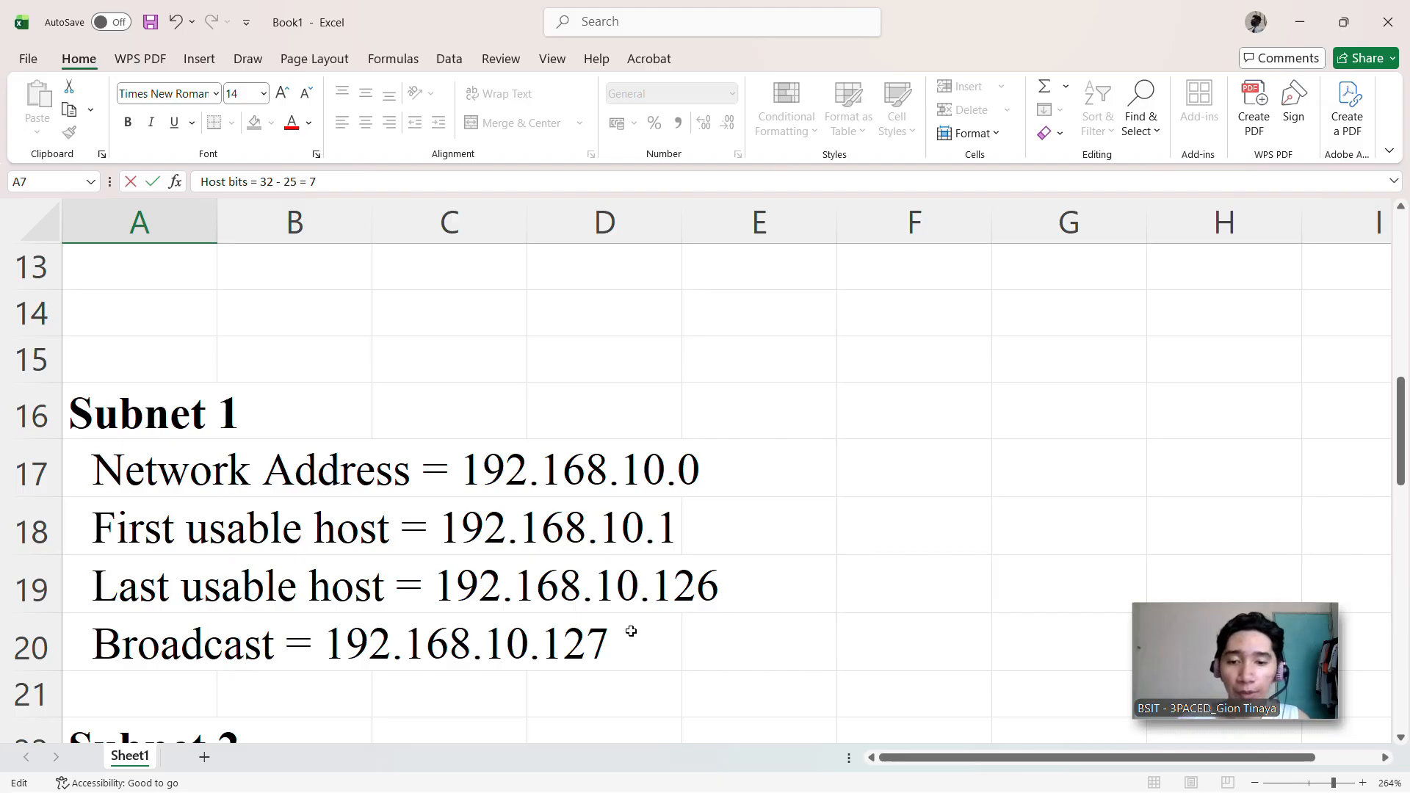
scroll(631, 631, "up", 3)
scroll(631, 631, "down", 1)
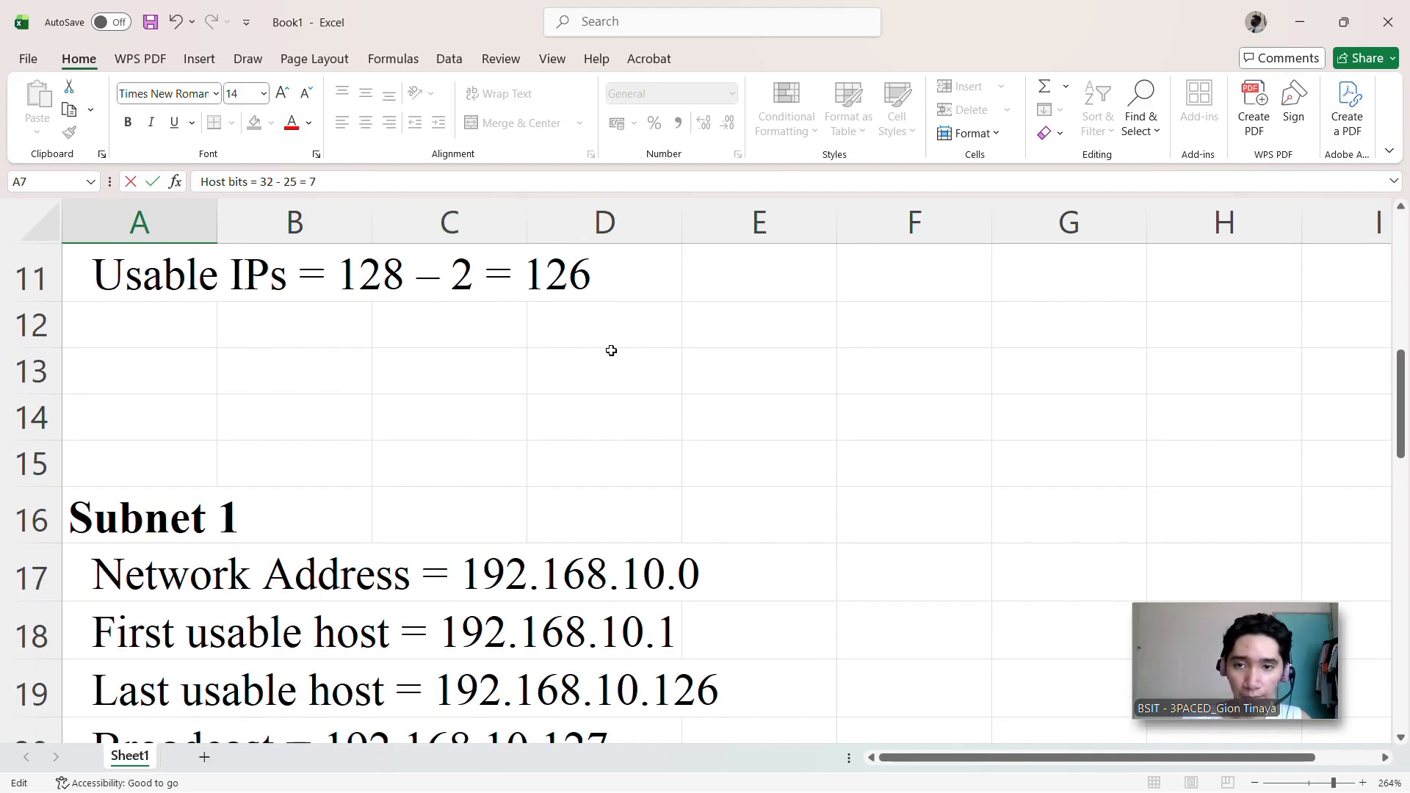
scroll(608, 382, "down", 4)
scroll(610, 404, "up", 2)
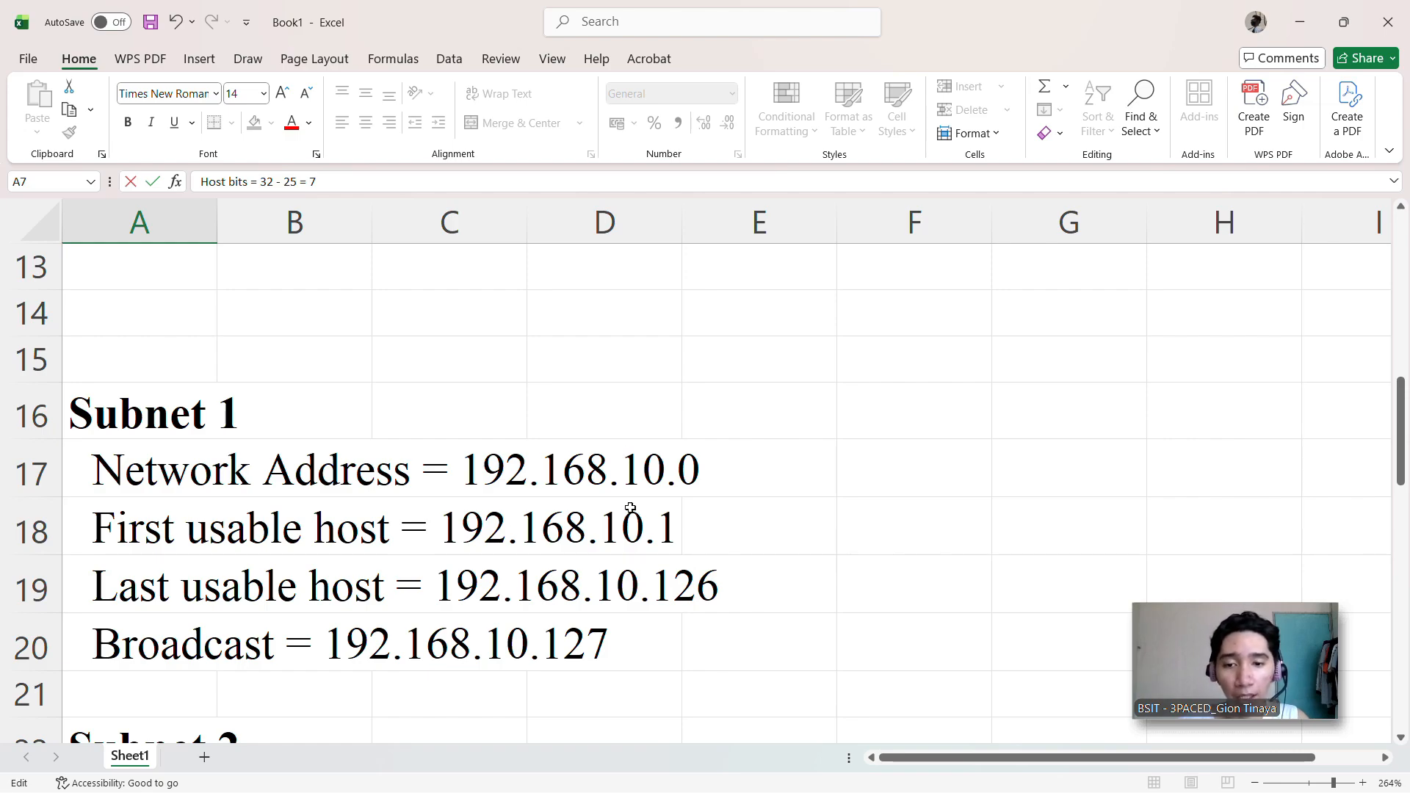
scroll(636, 536, "down", 2)
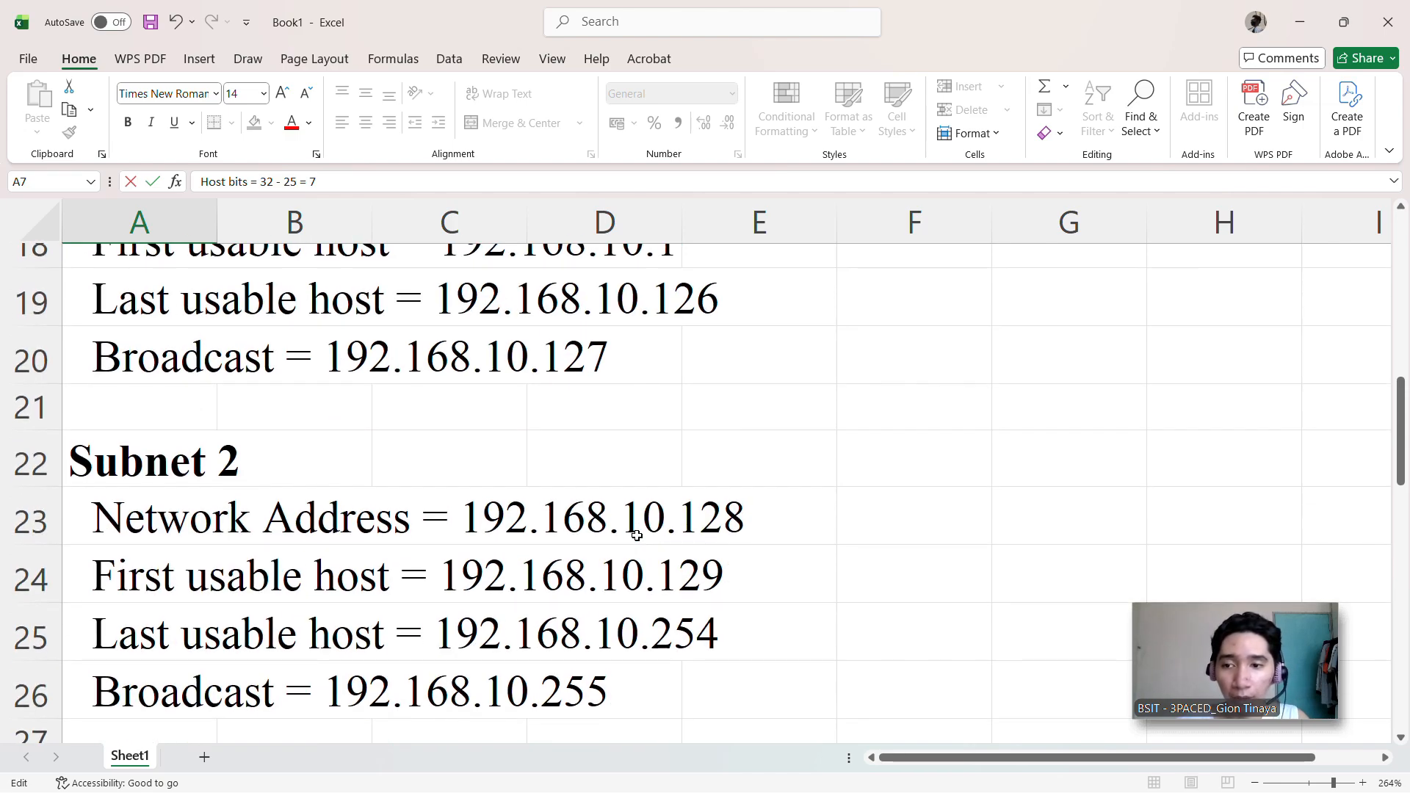
scroll(602, 538, "up", 1)
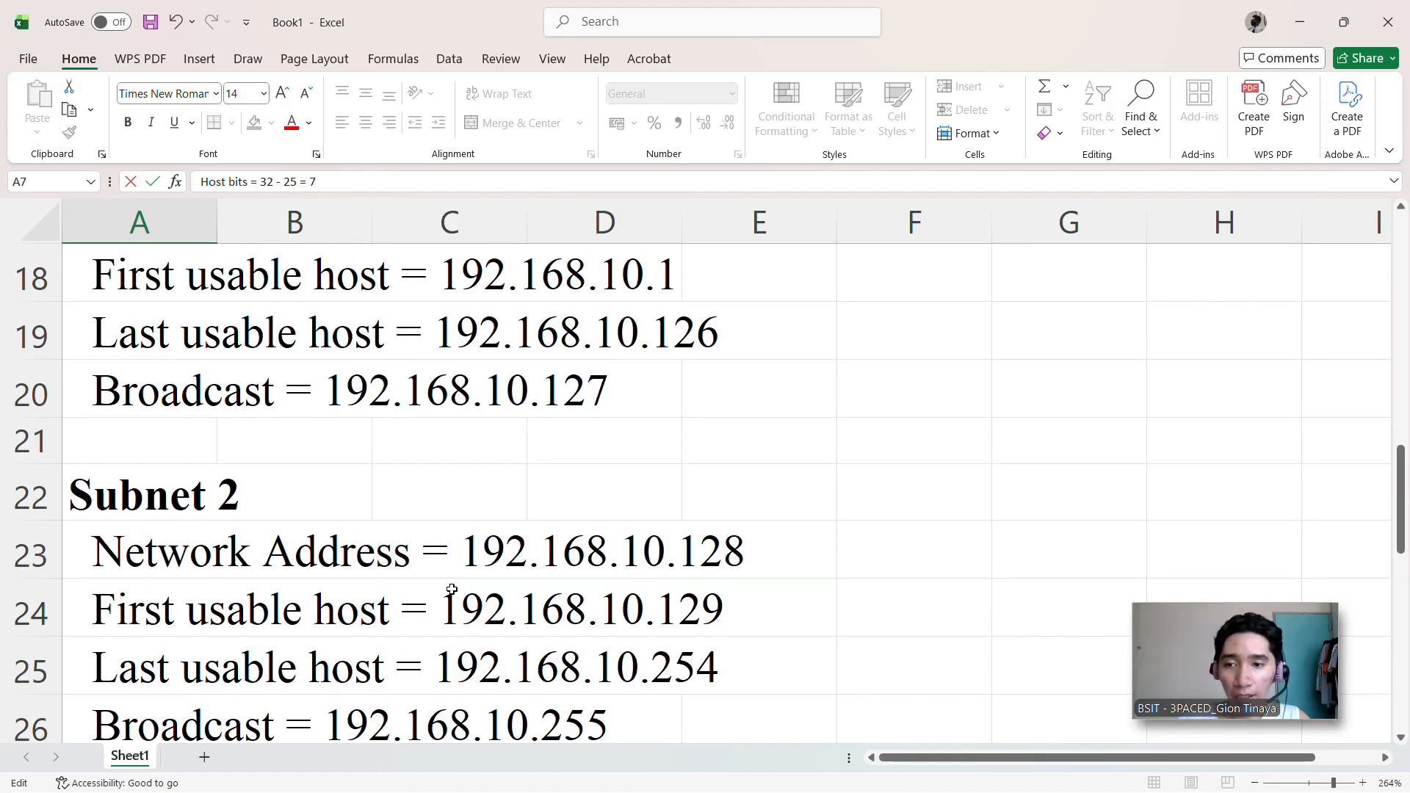
Step: Compare Subnet 2's network, usable host and broadcast addresses with those of Subnet 1
scroll(451, 593, "down", 1)
scroll(451, 589, "down", 1)
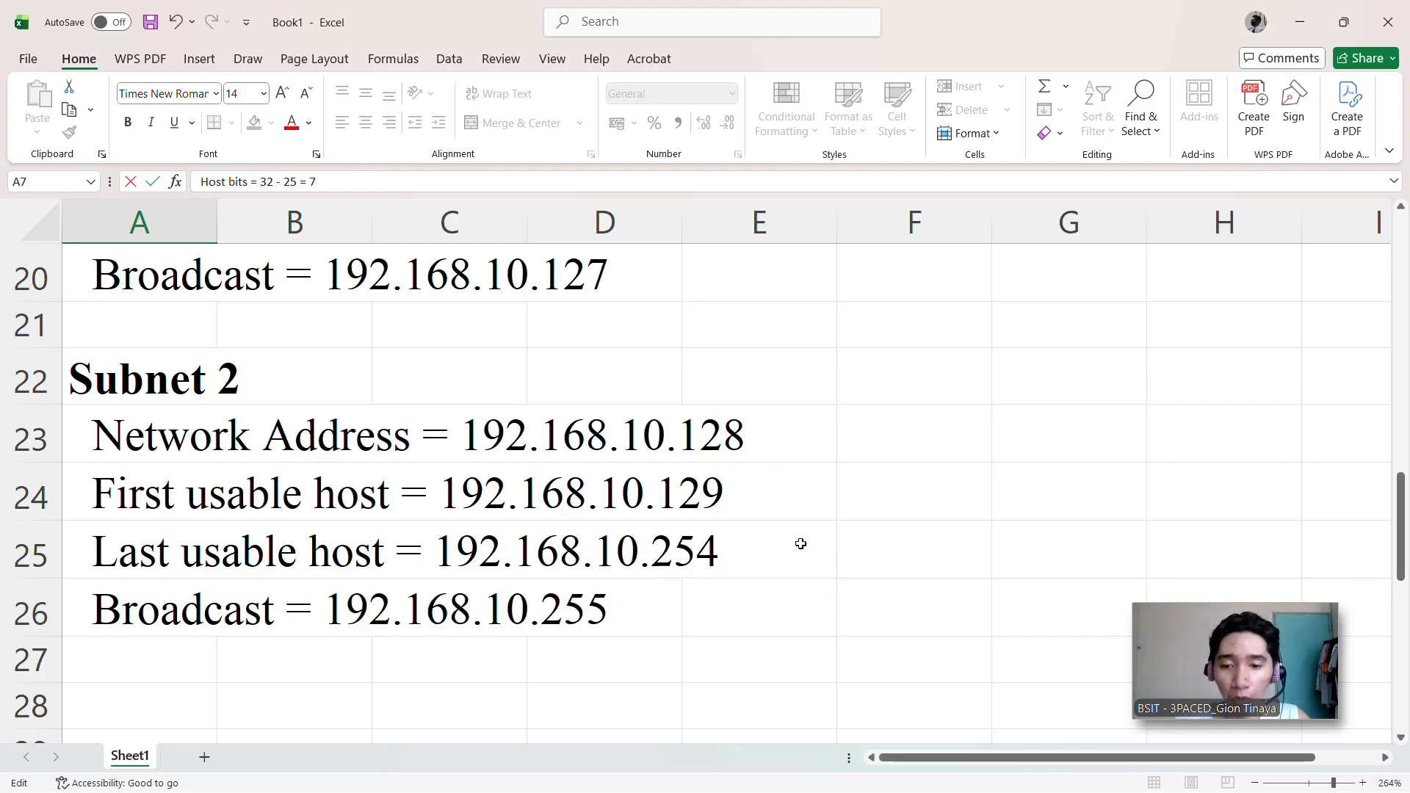
scroll(760, 389, "up", 5)
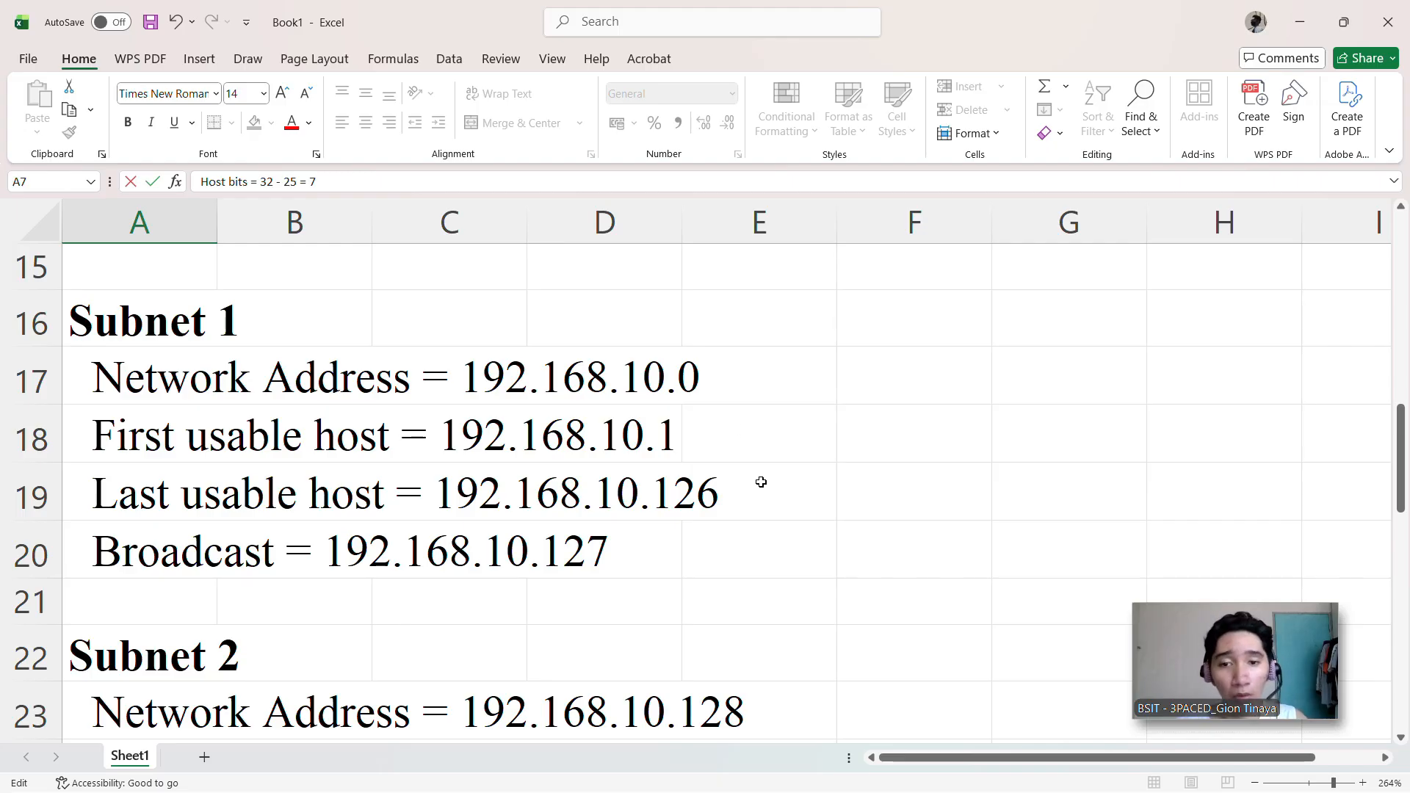
scroll(772, 570, "down", 2)
scroll(772, 569, "down", 2)
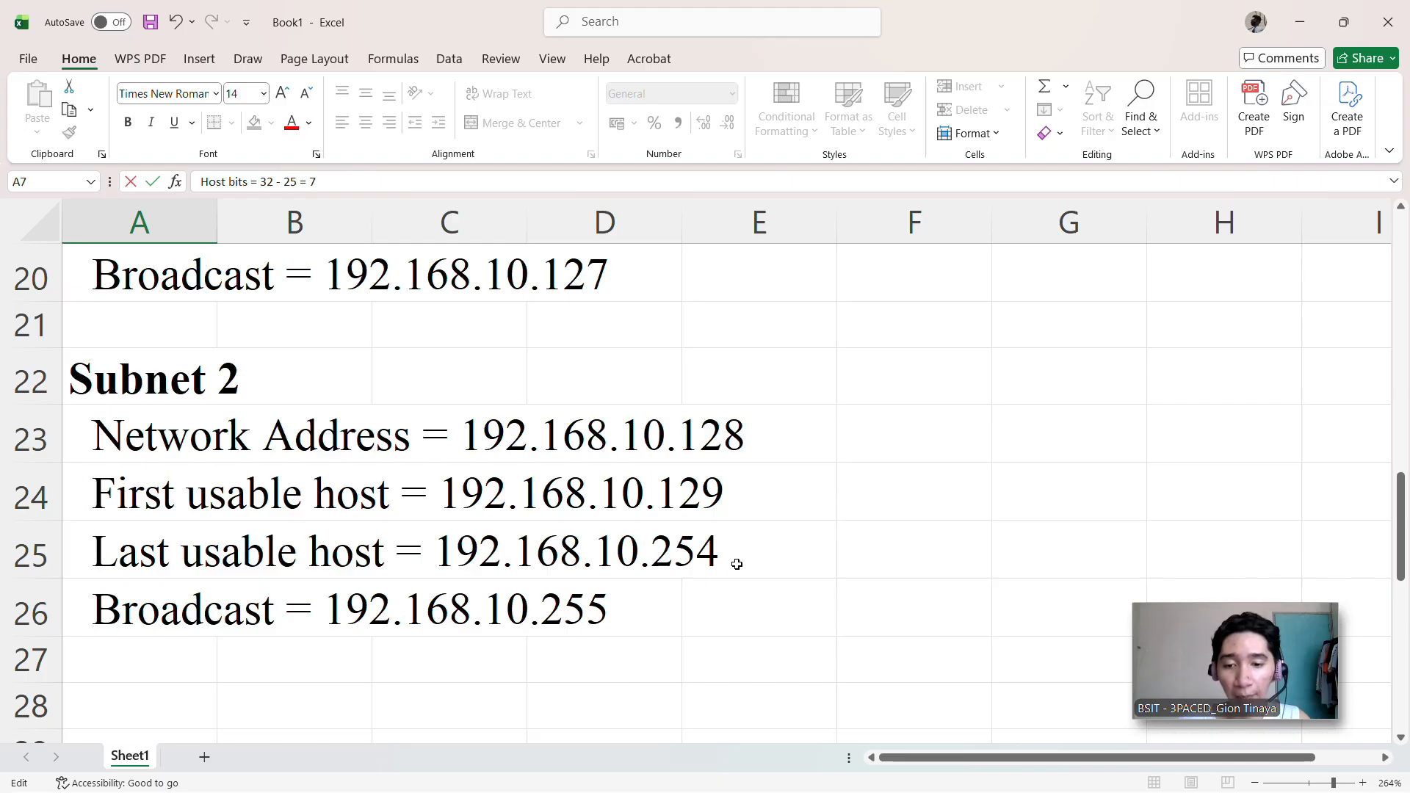
Step: Examine the IP Assignment sa Devices list for the router interfaces and PCs in both subnets
scroll(727, 562, "down", 3)
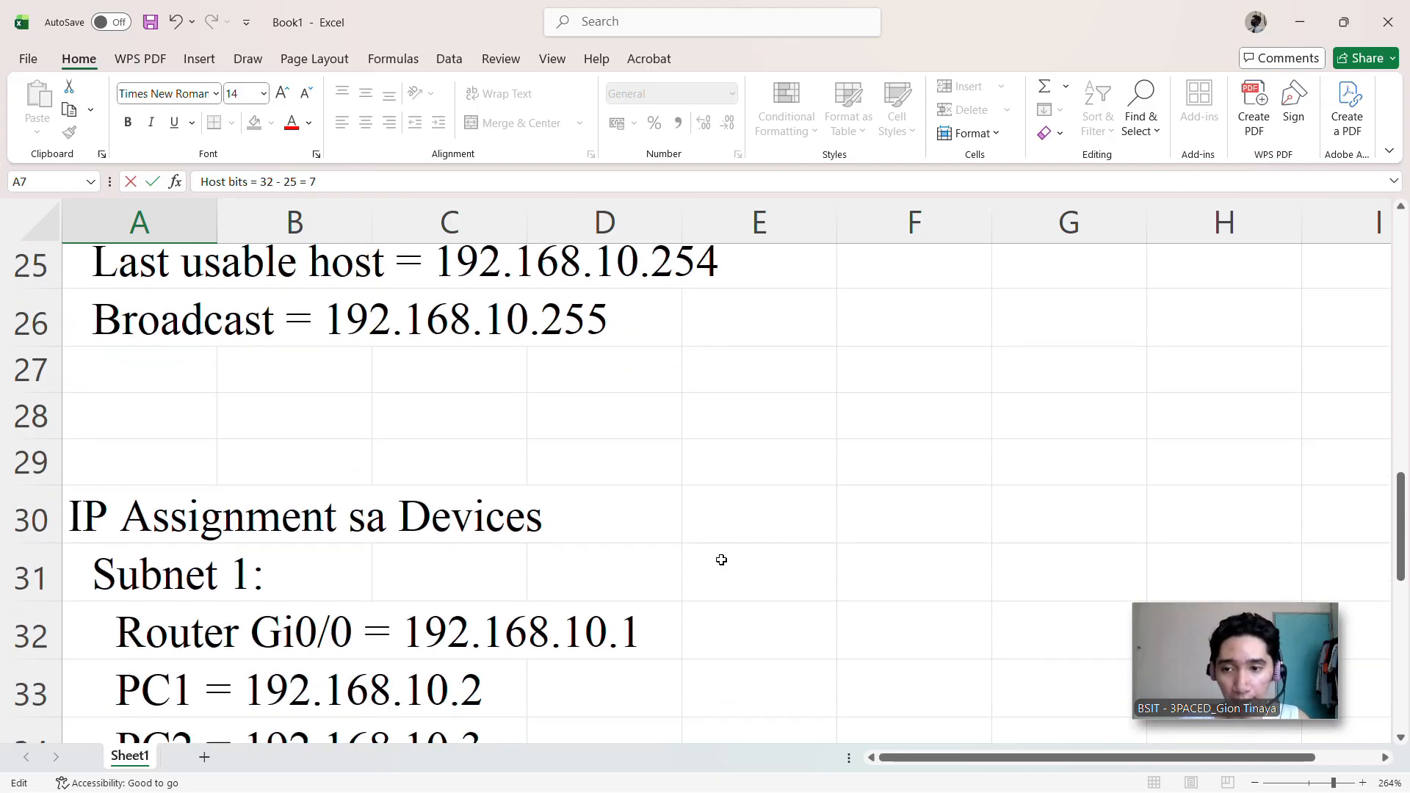
scroll(721, 560, "up", 1)
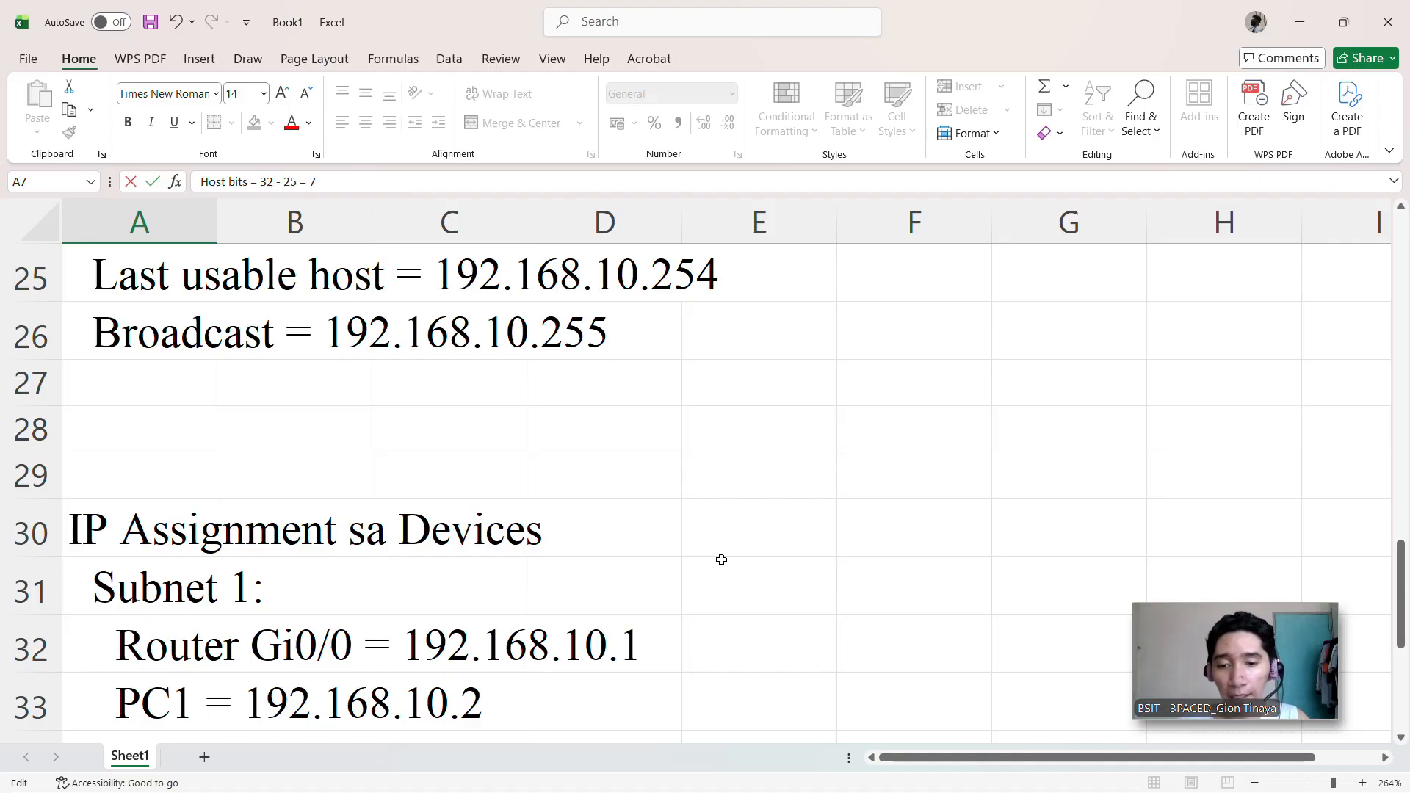
scroll(721, 560, "down", 1)
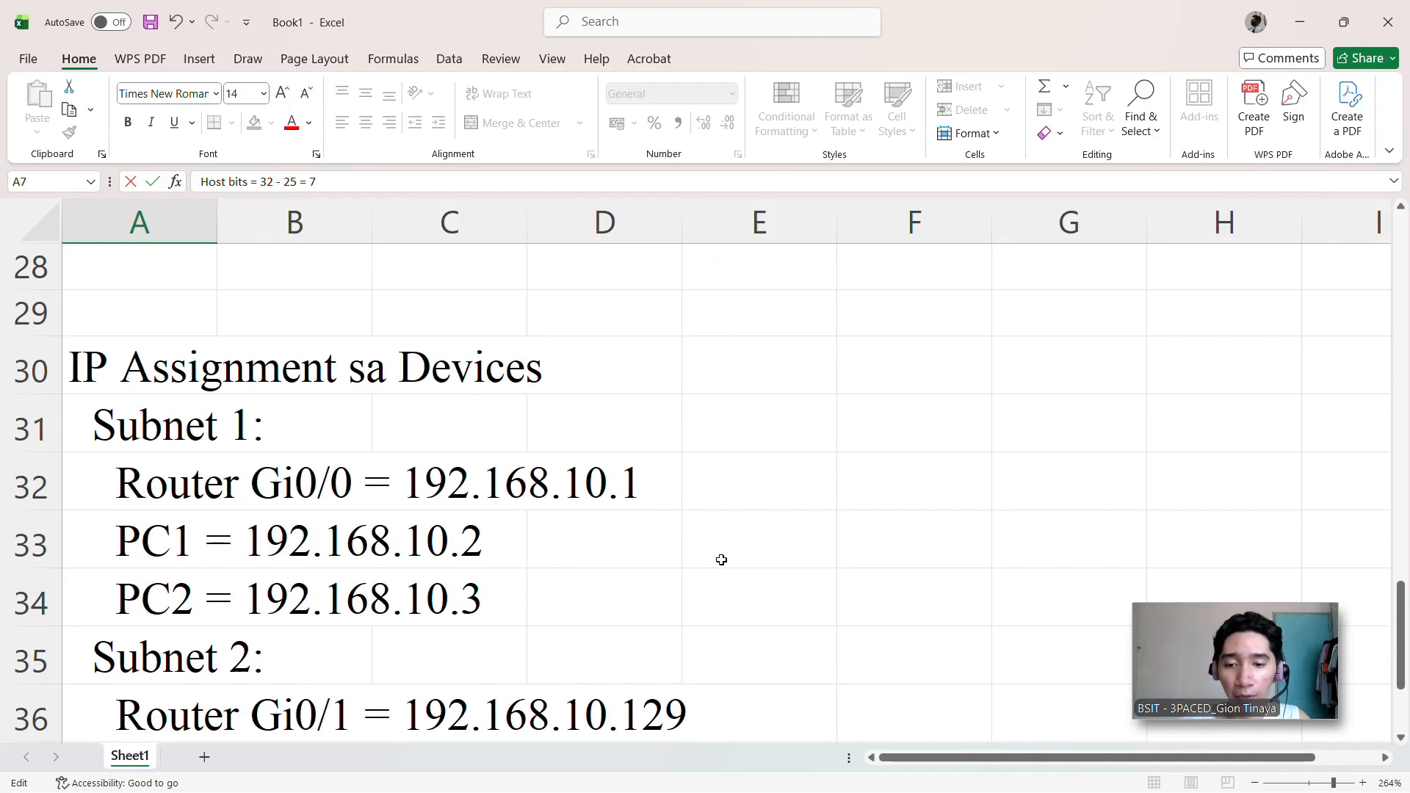
scroll(721, 560, "down", 1)
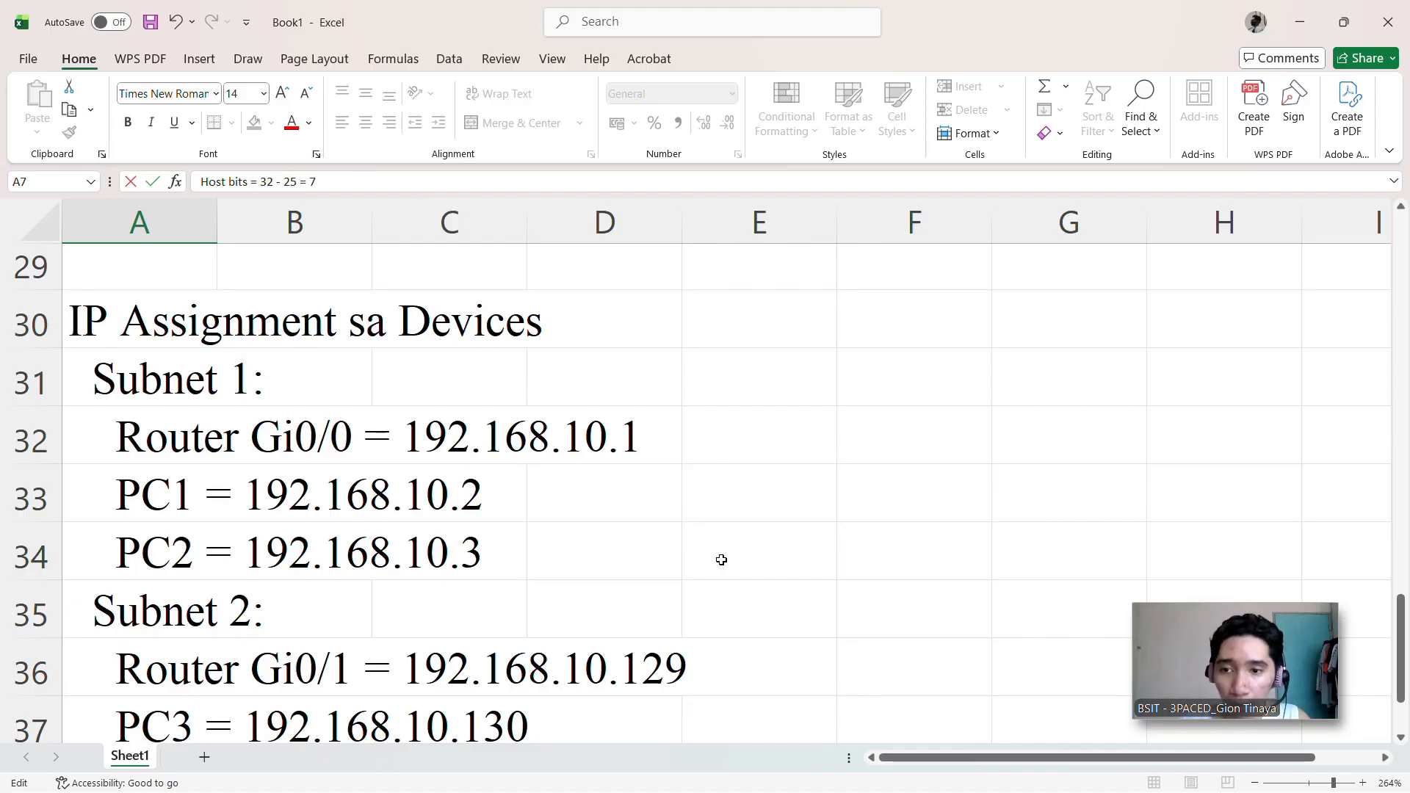
scroll(722, 559, "down", 1)
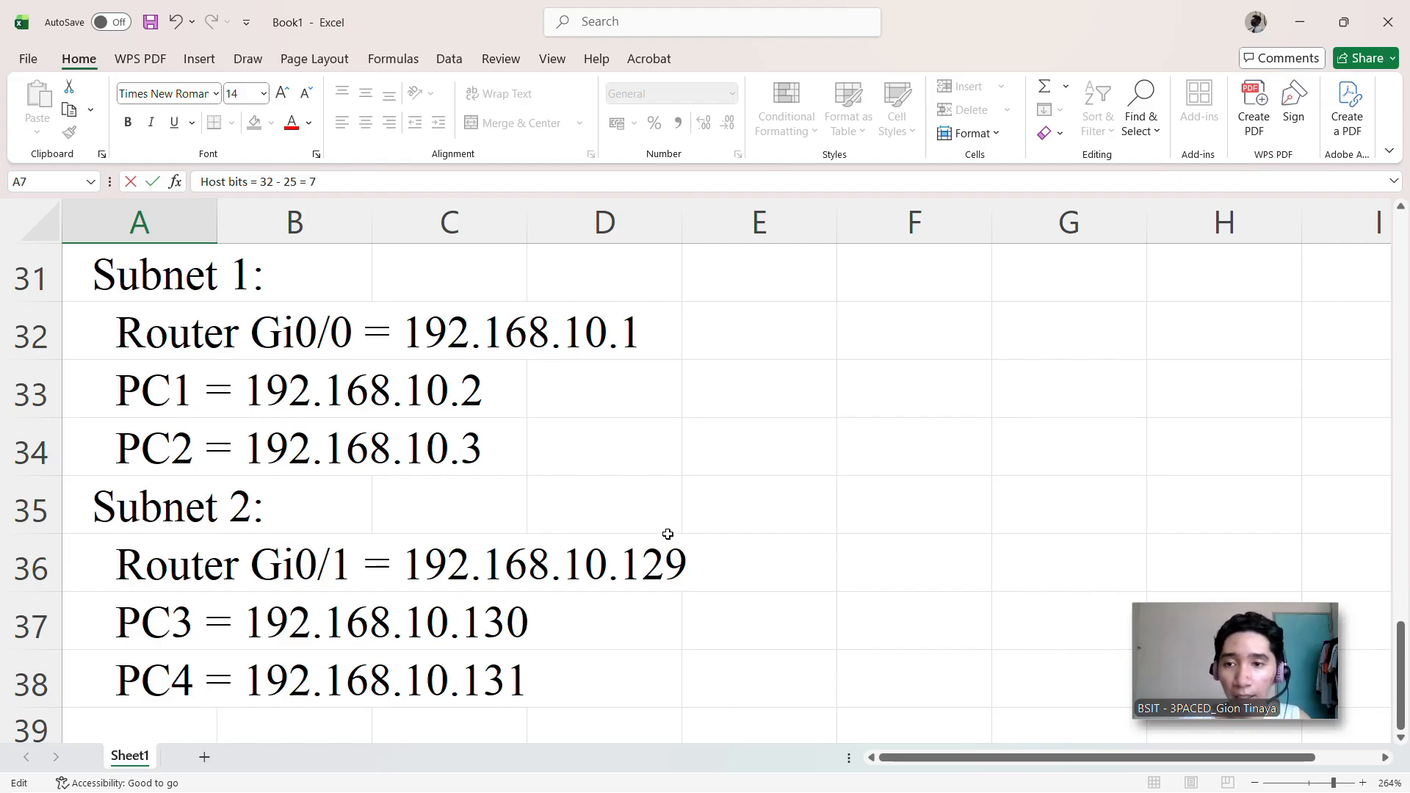
scroll(668, 536, "up", 1)
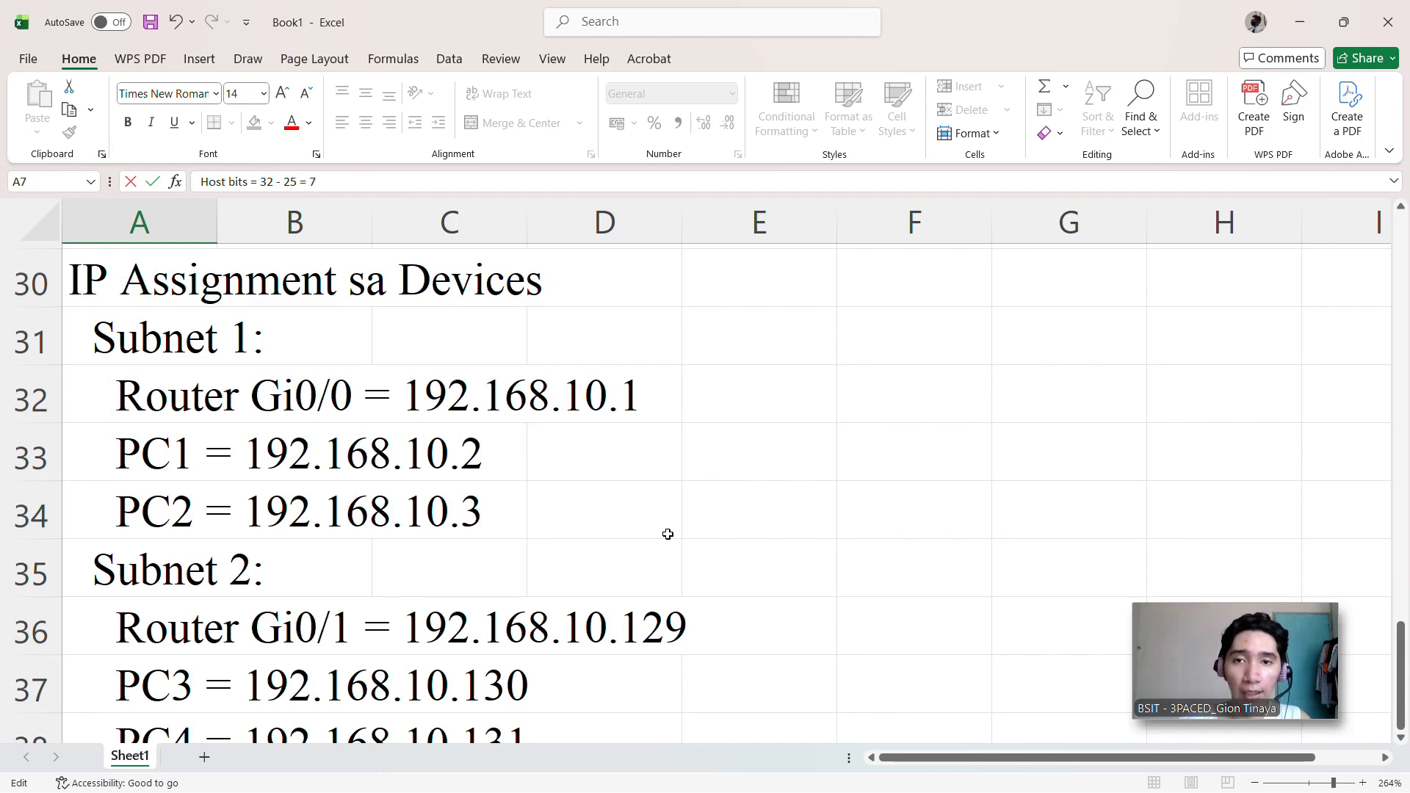
scroll(668, 536, "down", 2)
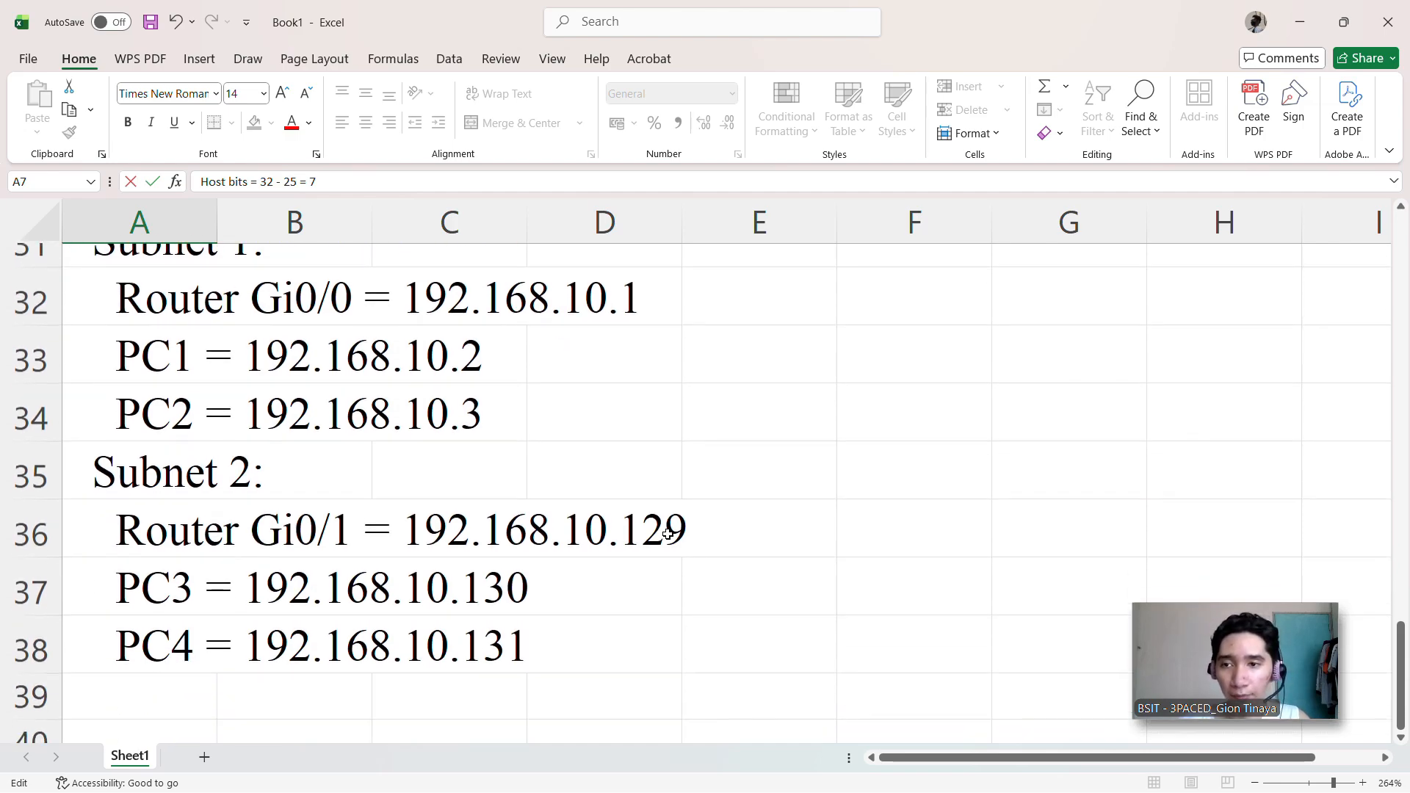
scroll(668, 535, "up", 1)
scroll(526, 562, "down", 3)
scroll(526, 563, "right", 1)
scroll(525, 563, "down", 1)
scroll(652, 642, "left", 1)
scroll(462, 576, "up", 3)
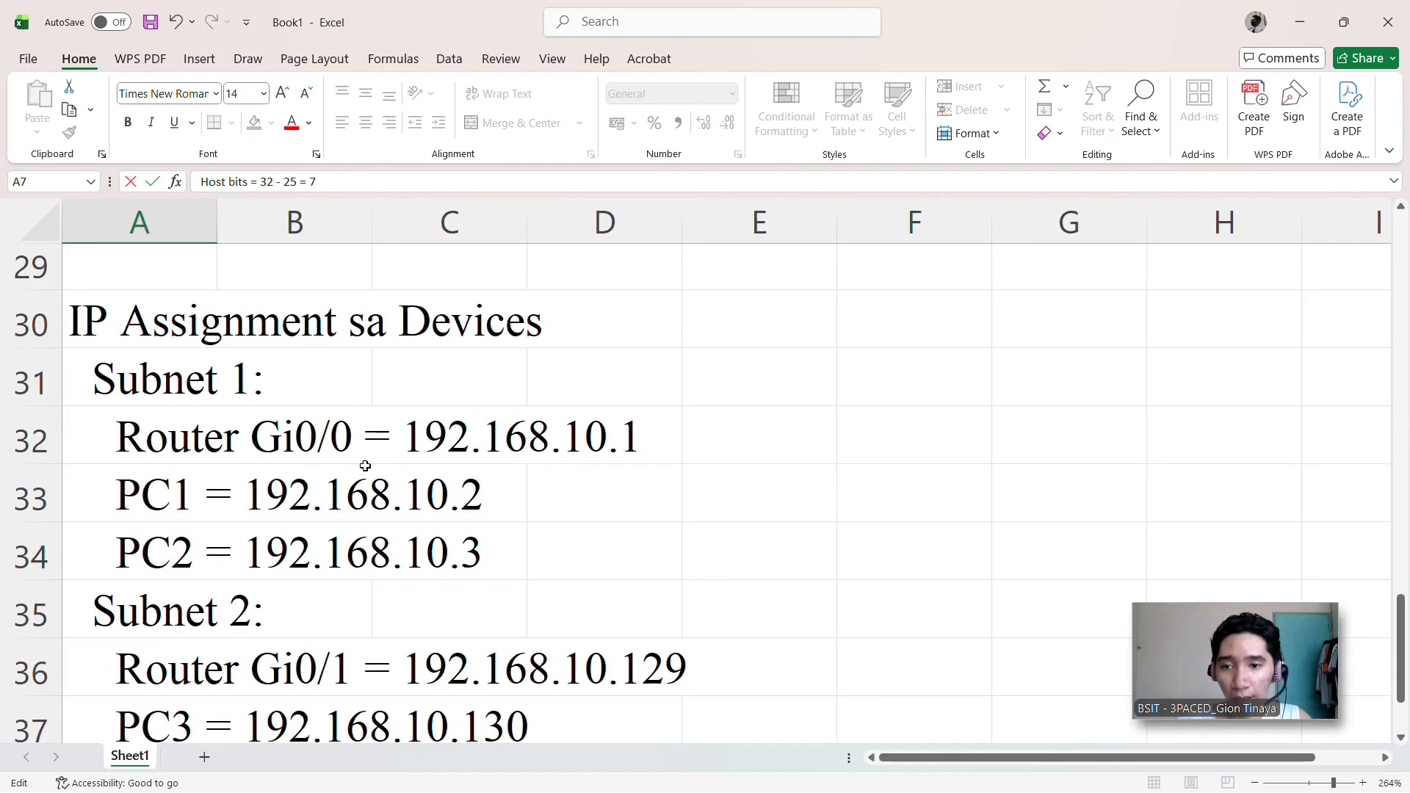
scroll(368, 464, "down", 2)
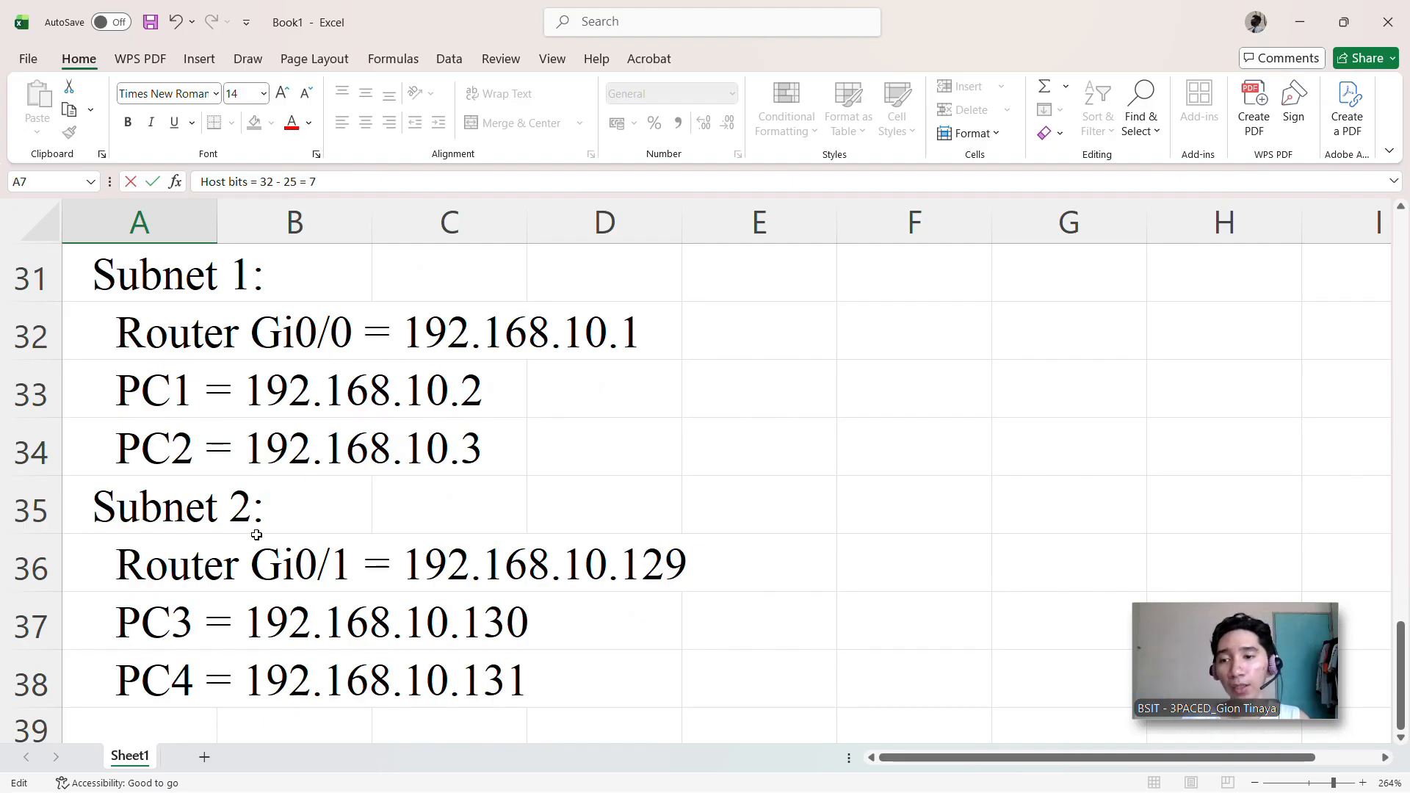
scroll(192, 323, "up", 1)
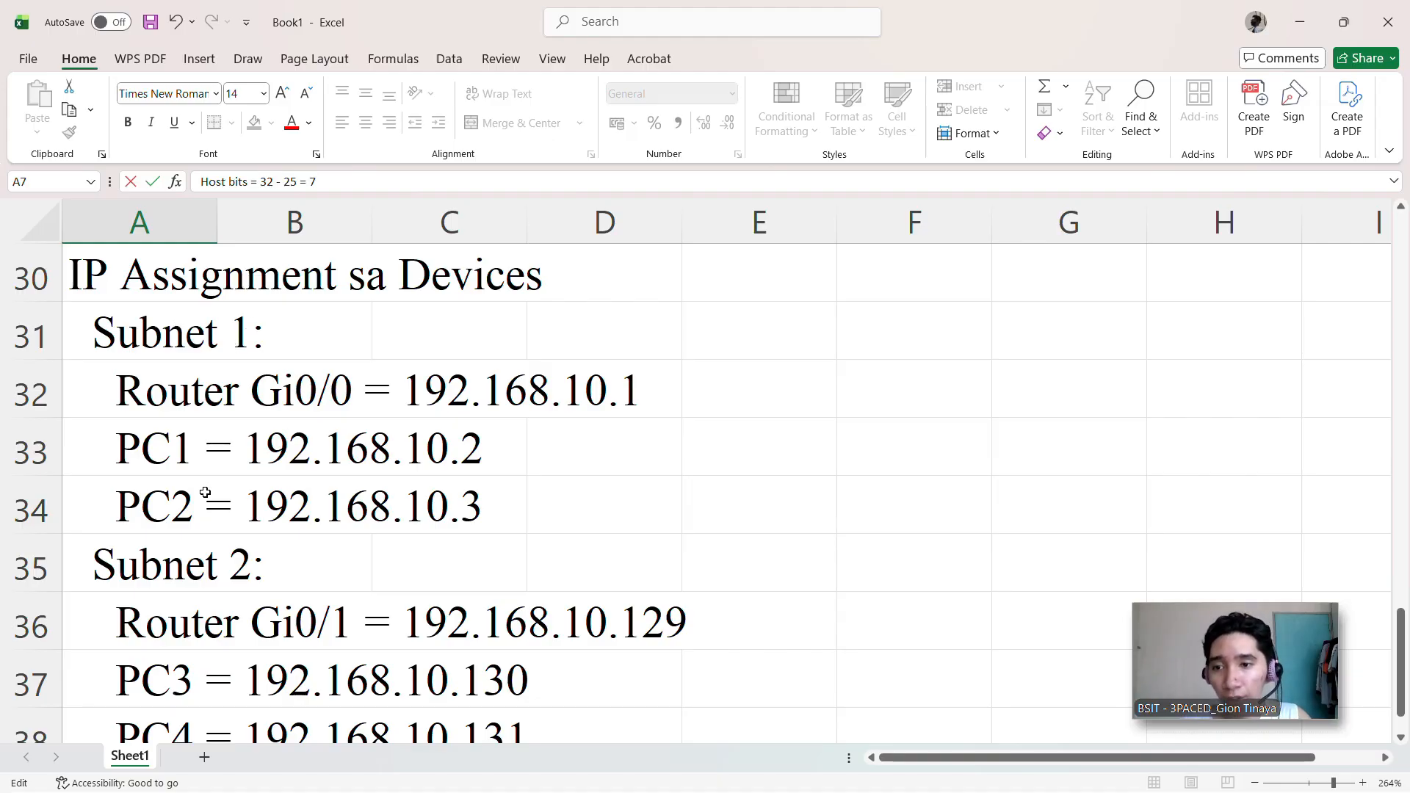
scroll(221, 507, "down", 1)
scroll(222, 510, "up", 1)
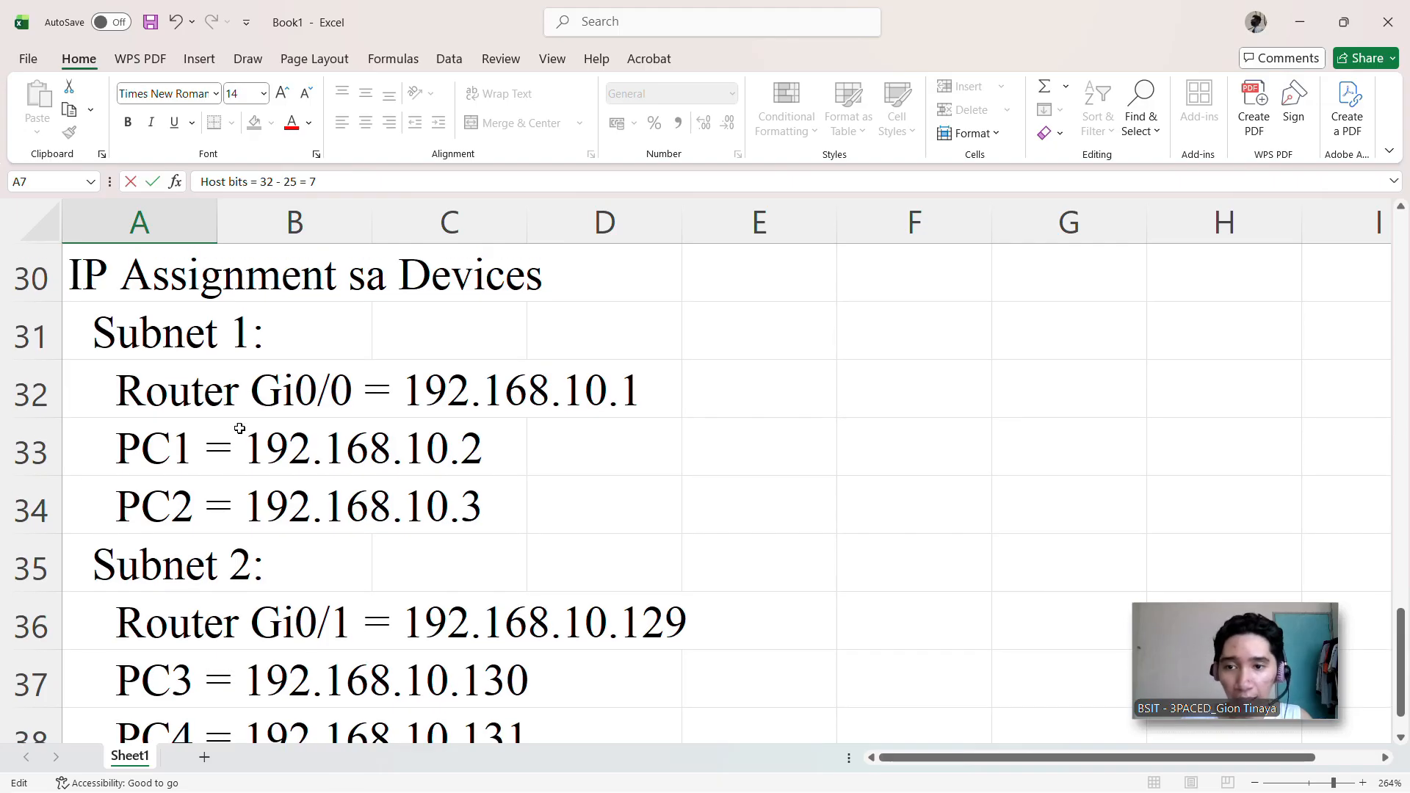
scroll(220, 405, "down", 1)
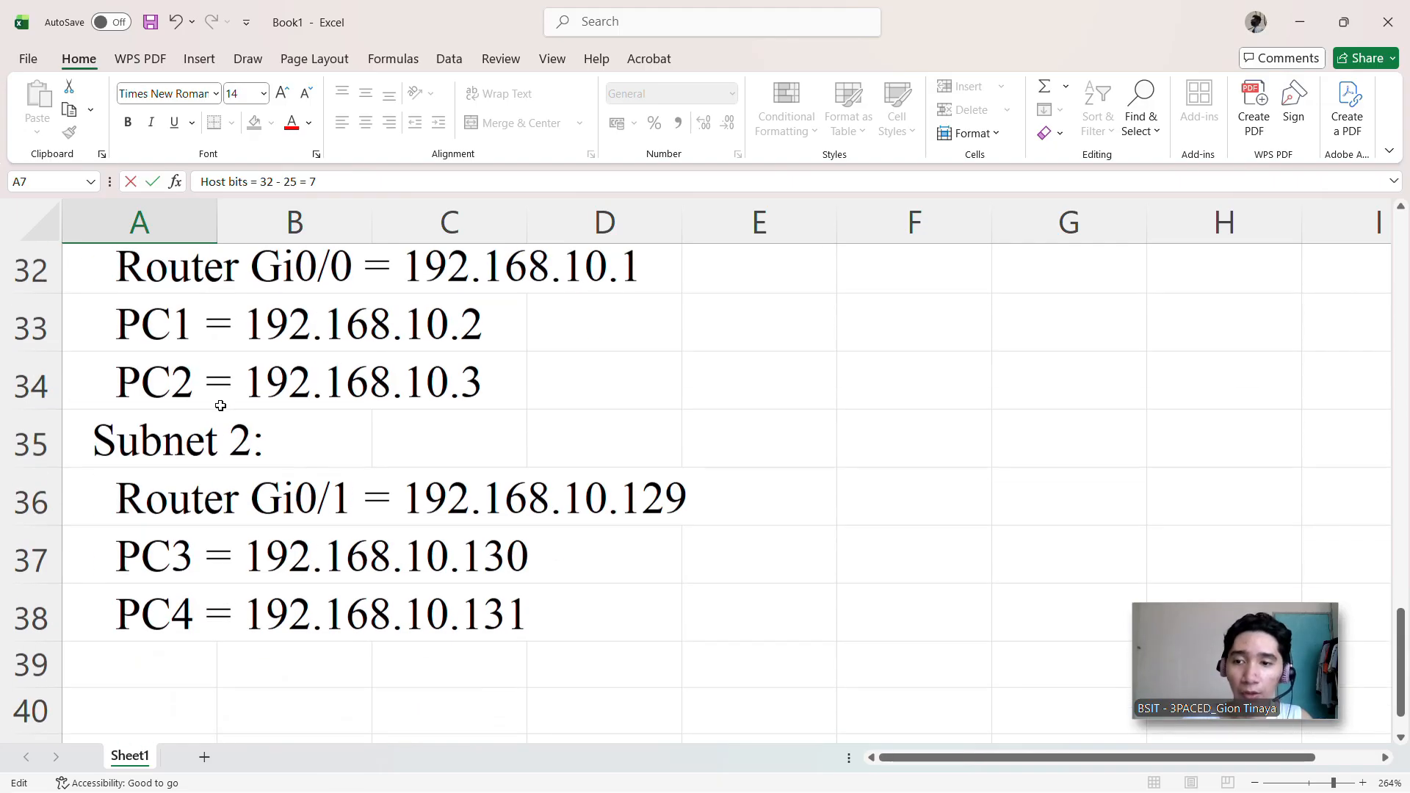
scroll(220, 408, "up", 1)
scroll(233, 504, "down", 1)
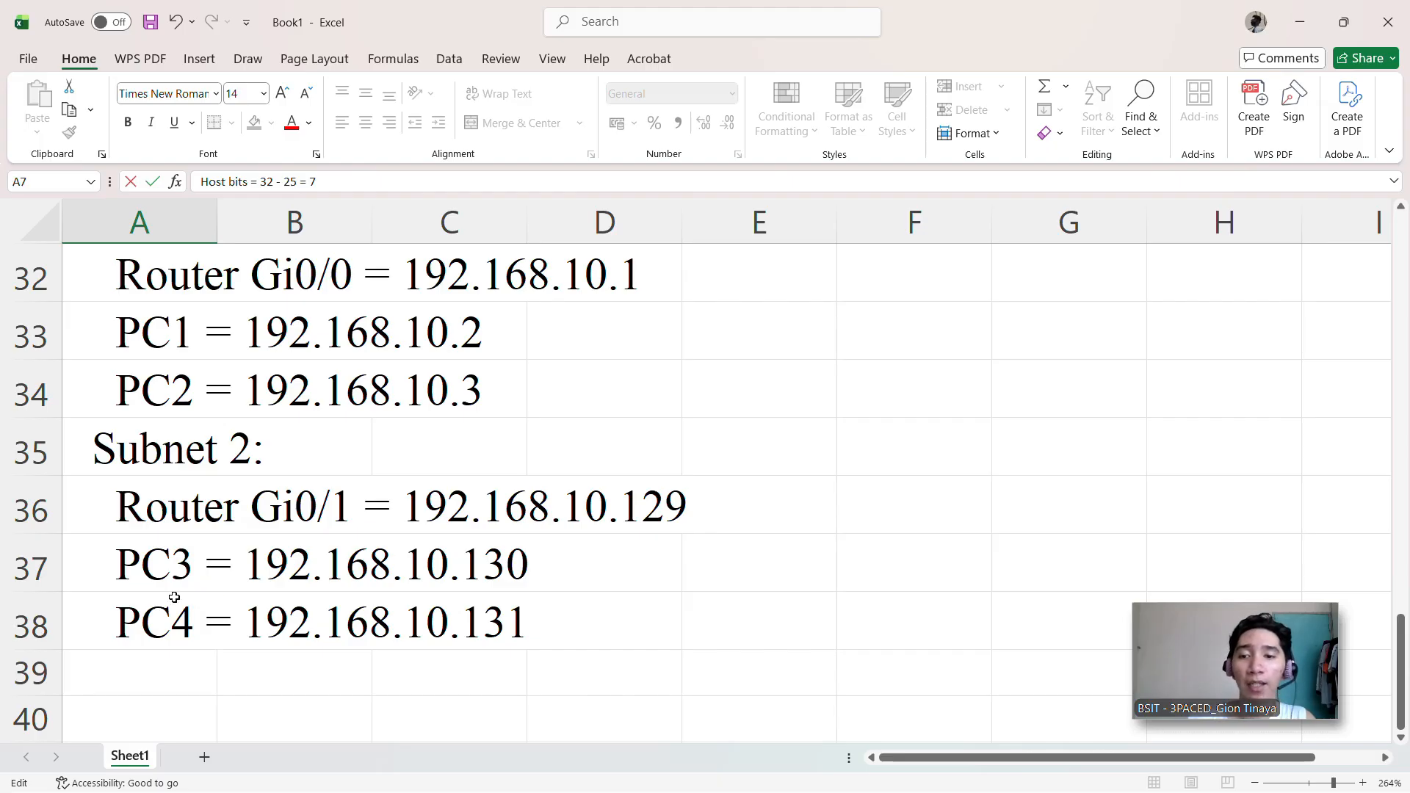
scroll(279, 610, "up", 2)
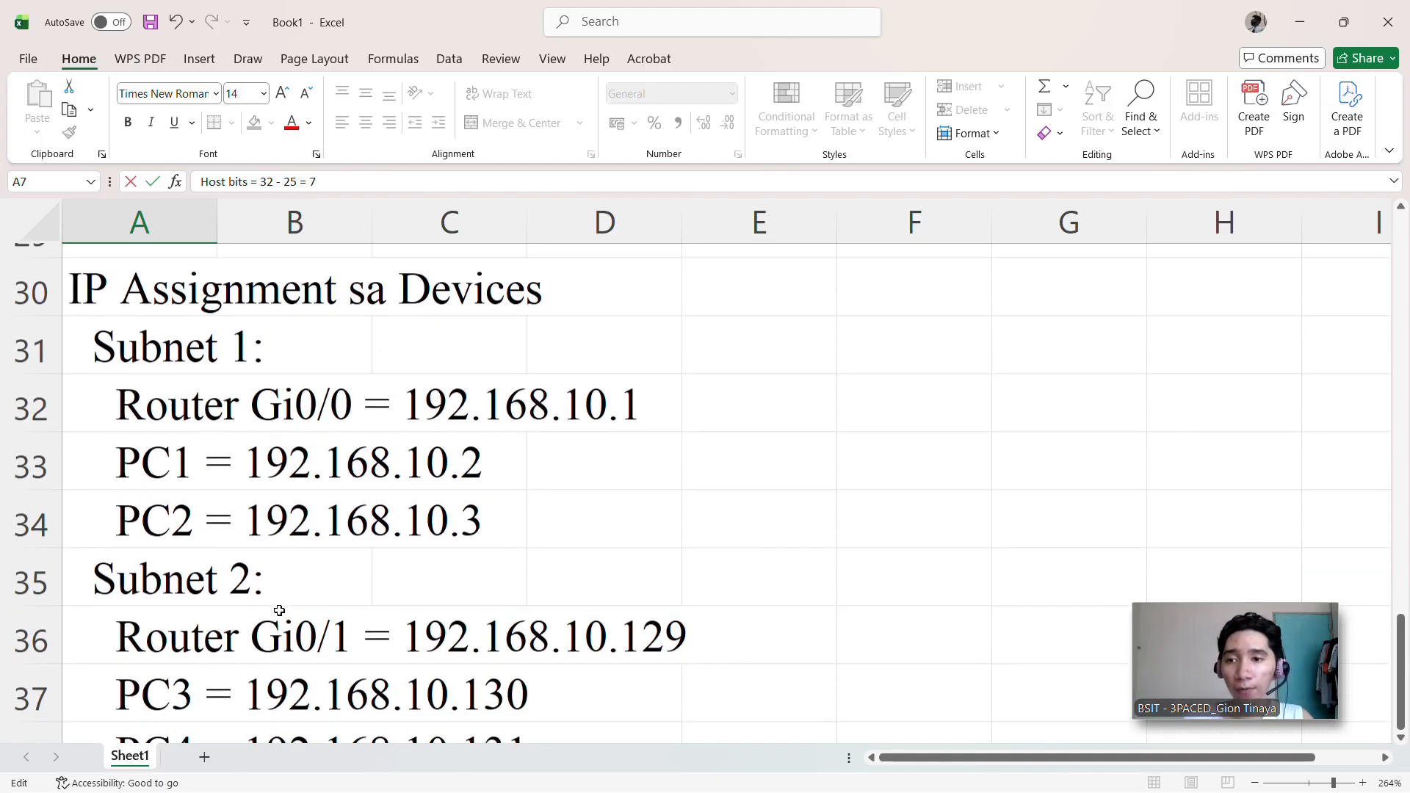
scroll(279, 611, "up", 5)
scroll(279, 610, "down", 1)
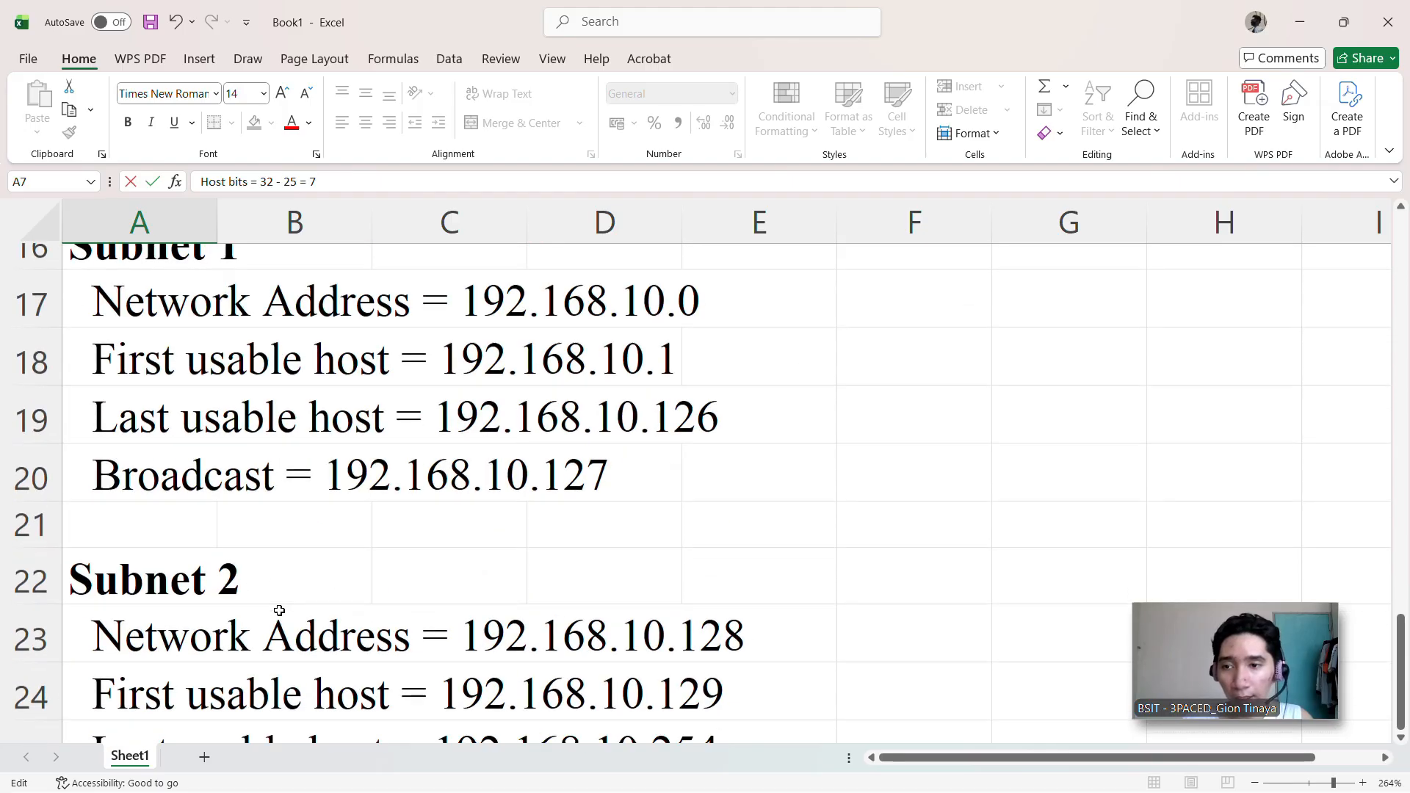
scroll(279, 611, "down", 5)
scroll(279, 611, "up", 1)
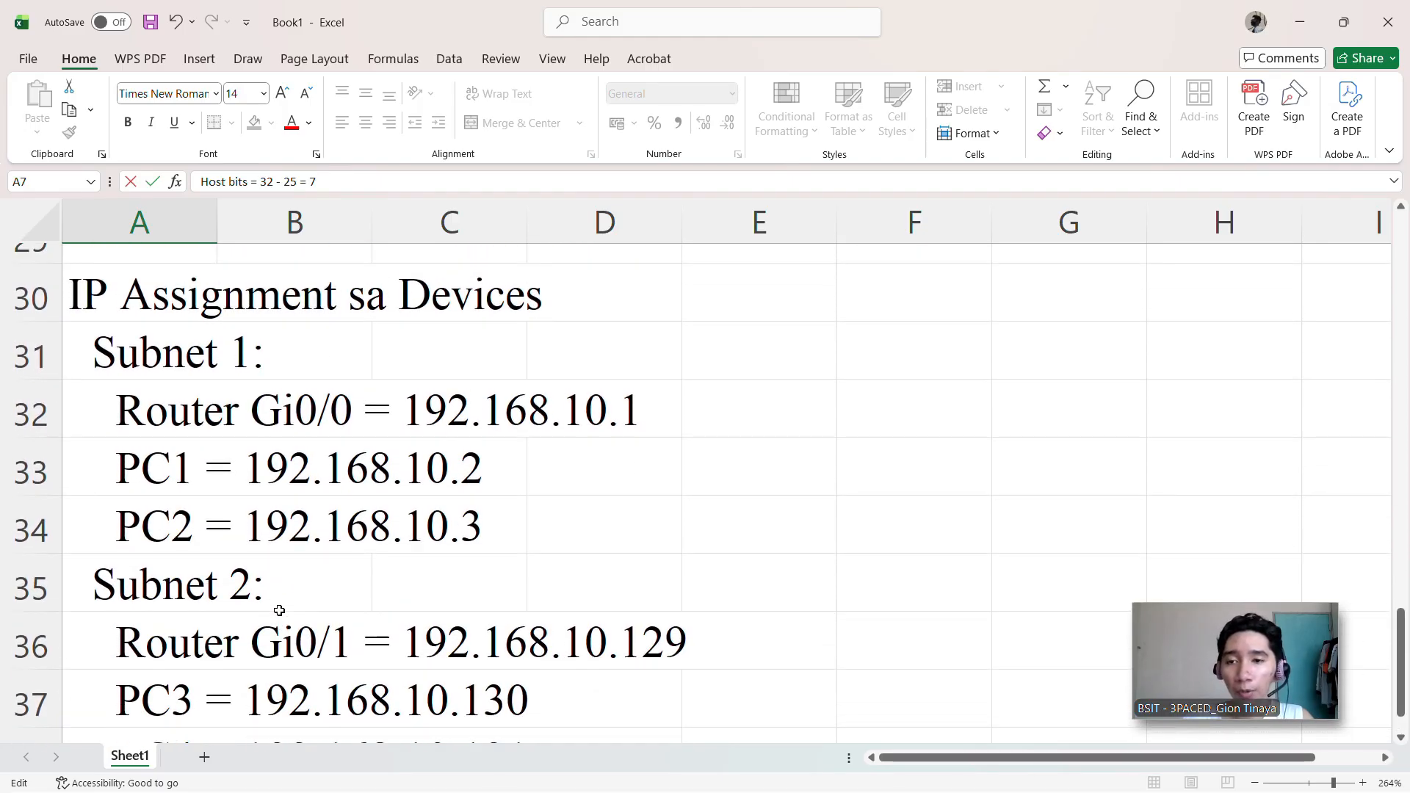
scroll(279, 610, "down", 1)
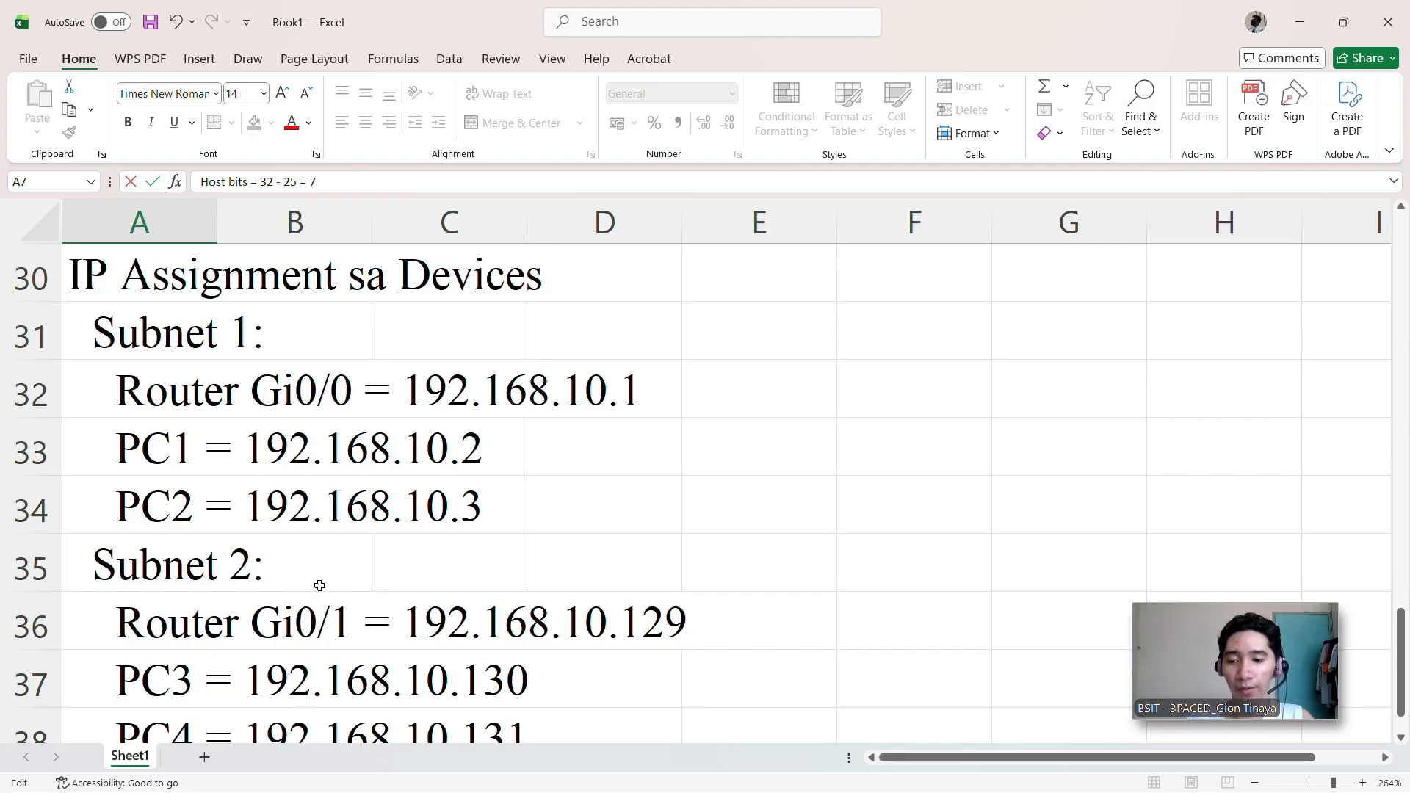
Step: Switch to Cisco Packet Tracer and place a 1941 router in the upper middle of the empty workspace
key("alt+Tab")
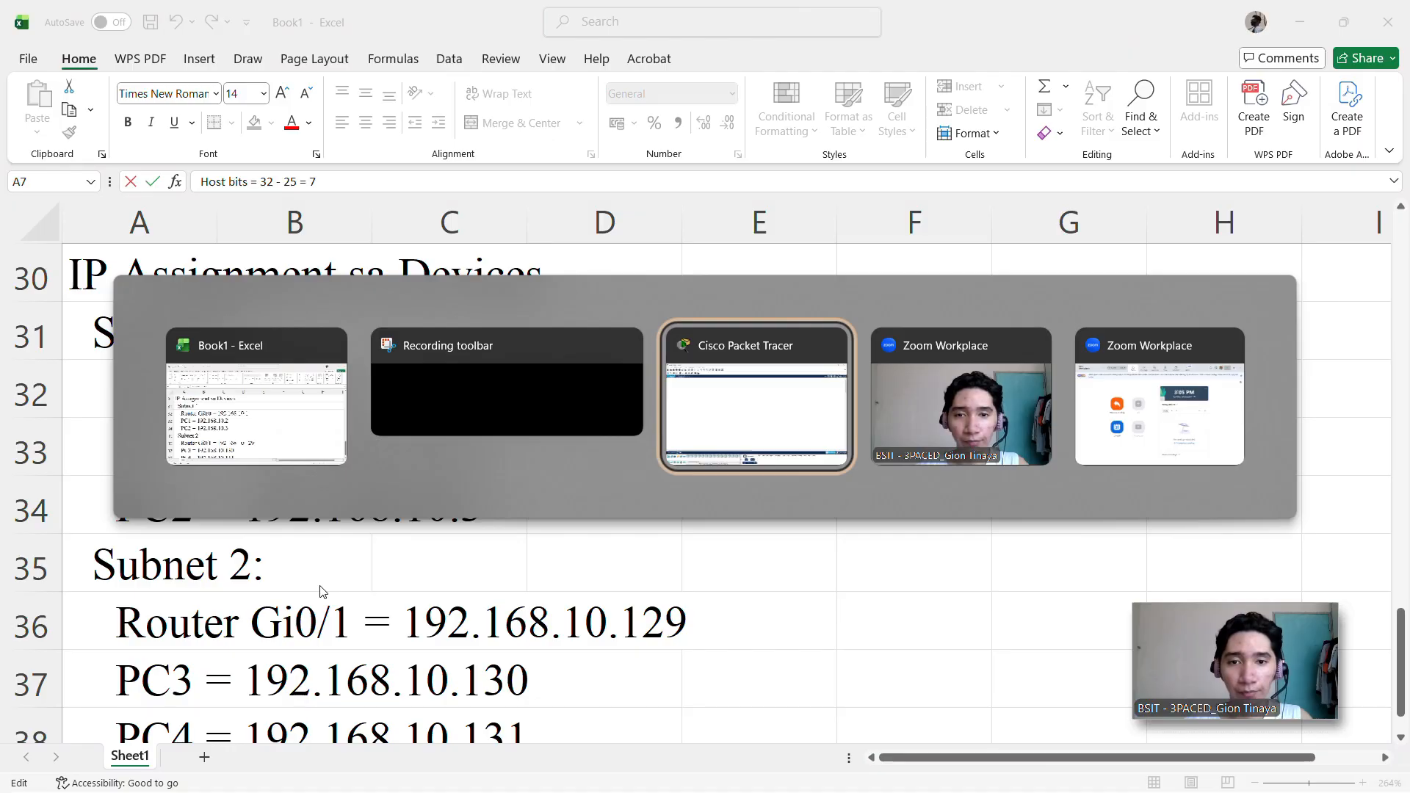
key("alt+Tab")
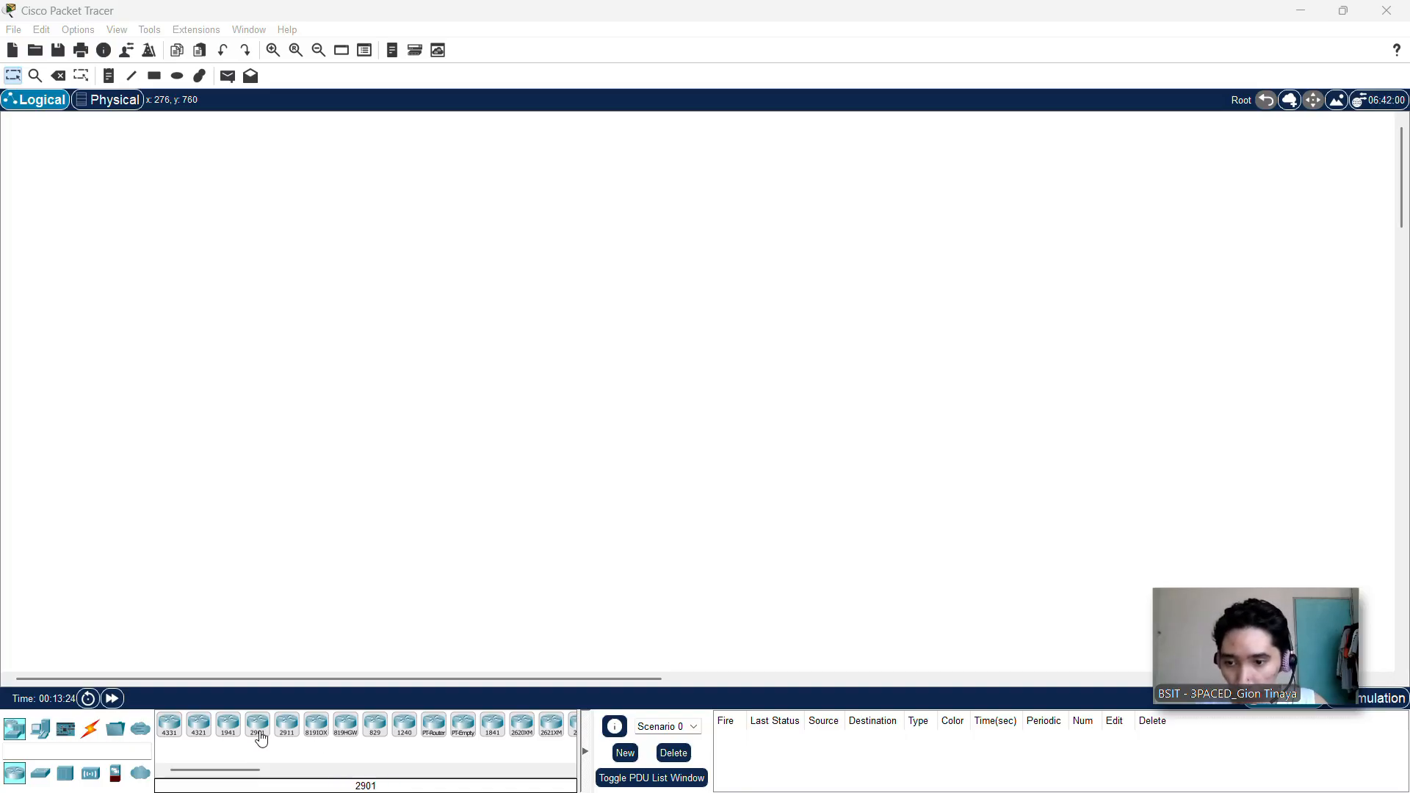
left_click(233, 737)
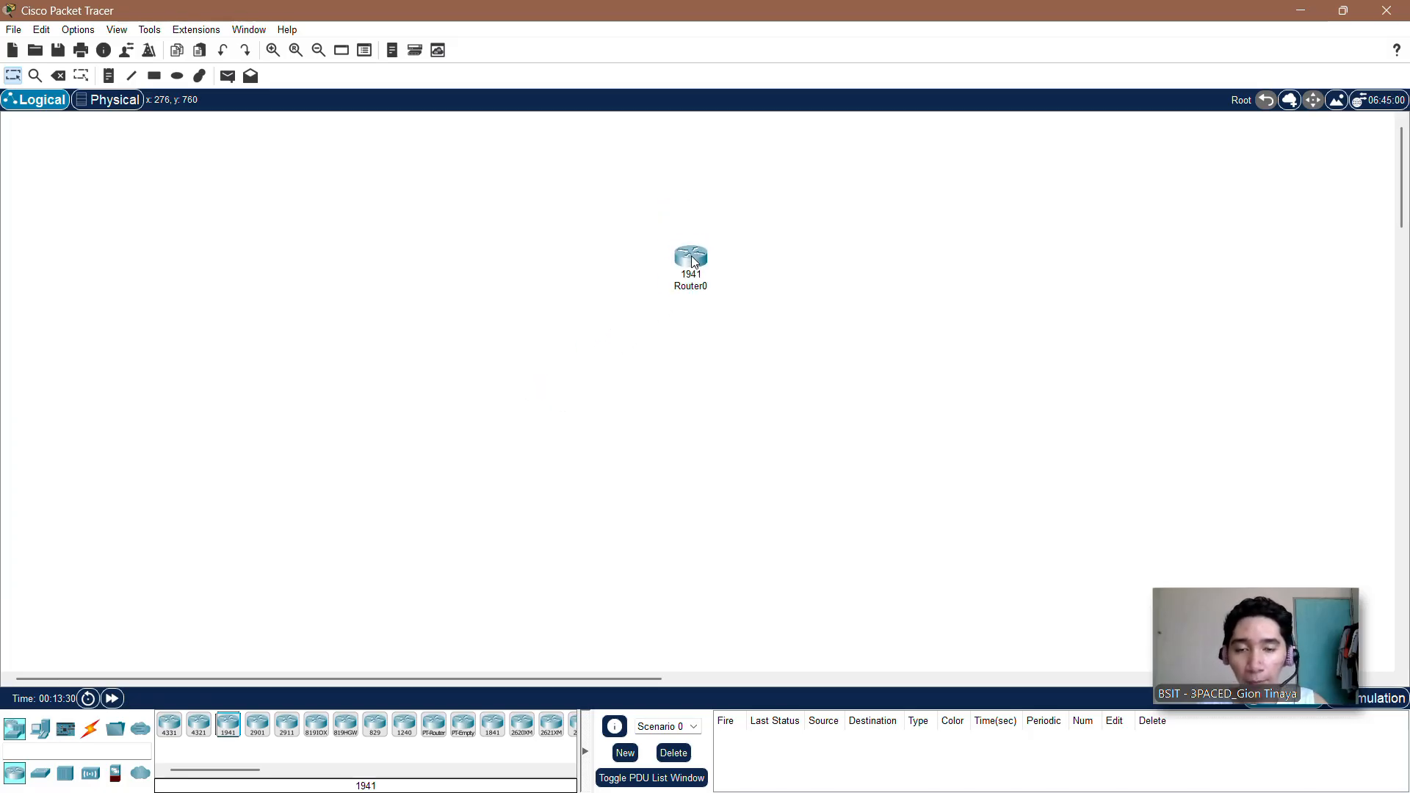
Step: Rename the 1941 router as R0
left_click(704, 287)
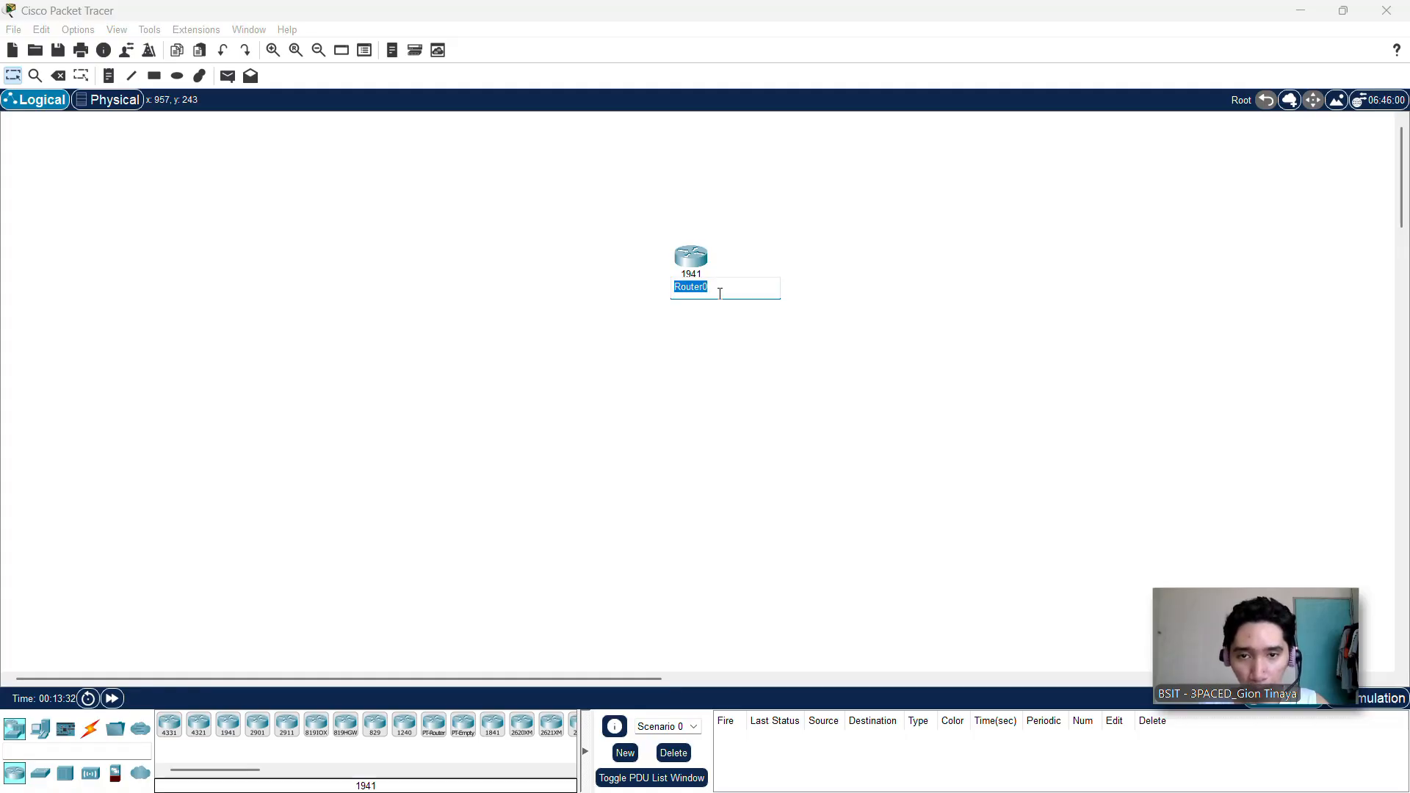
key("BackSpace")
key("Caps_Lock")
type("R")
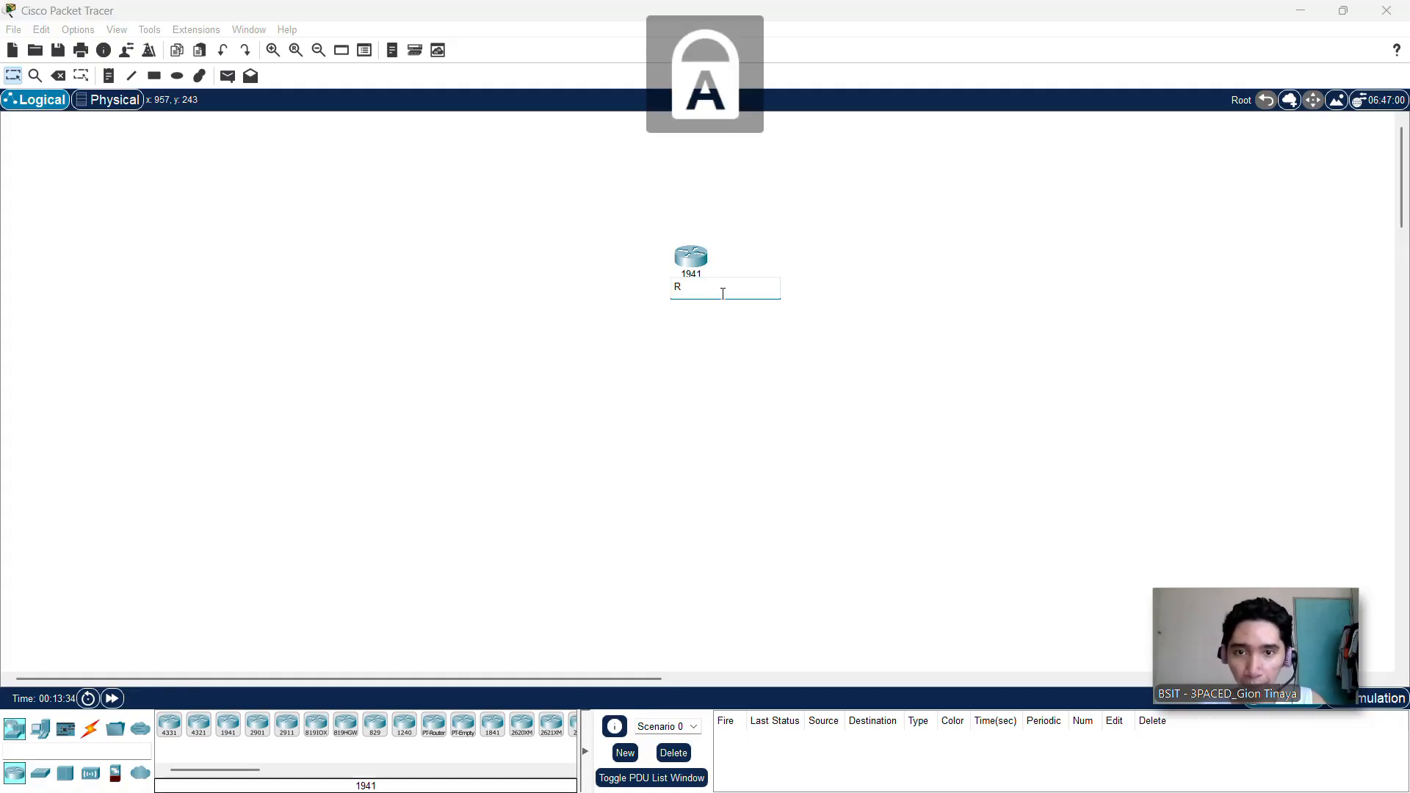
type("0")
key("Caps_Lock")
left_click(773, 378)
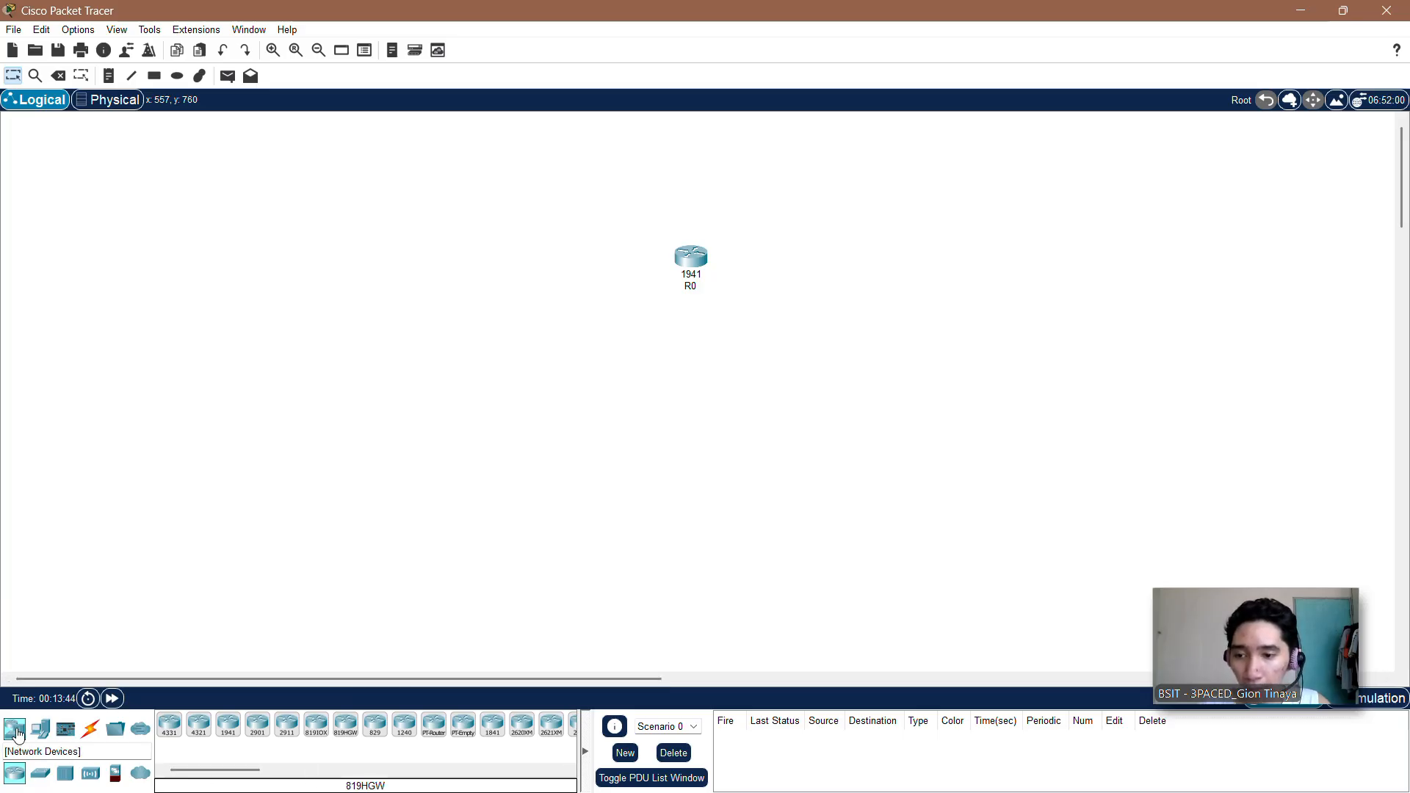
Step: Place two 2960 switches below the router, one on either side, and align them at about the same height
left_click(39, 774)
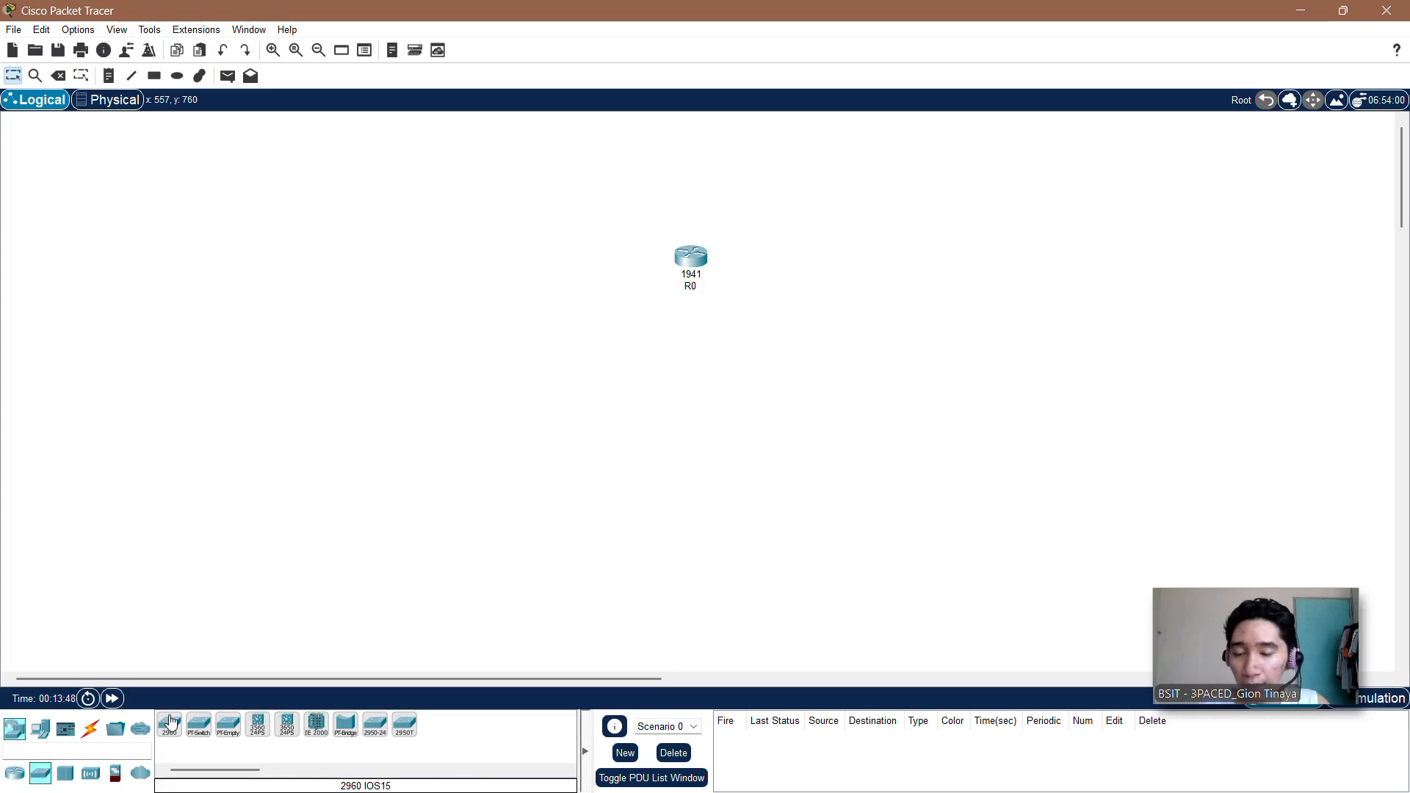
left_click_drag(171, 724, 539, 369)
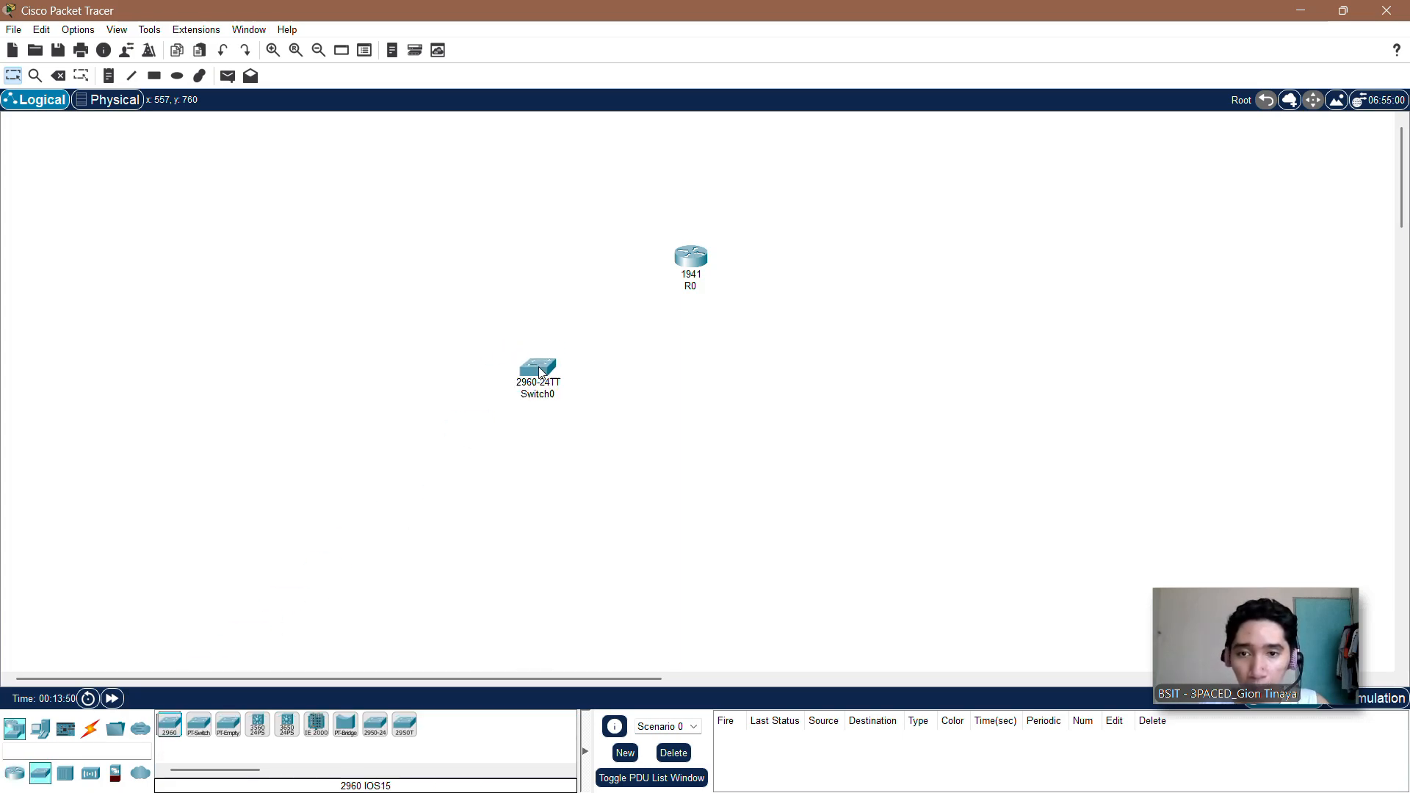
left_click_drag(171, 724, 802, 387)
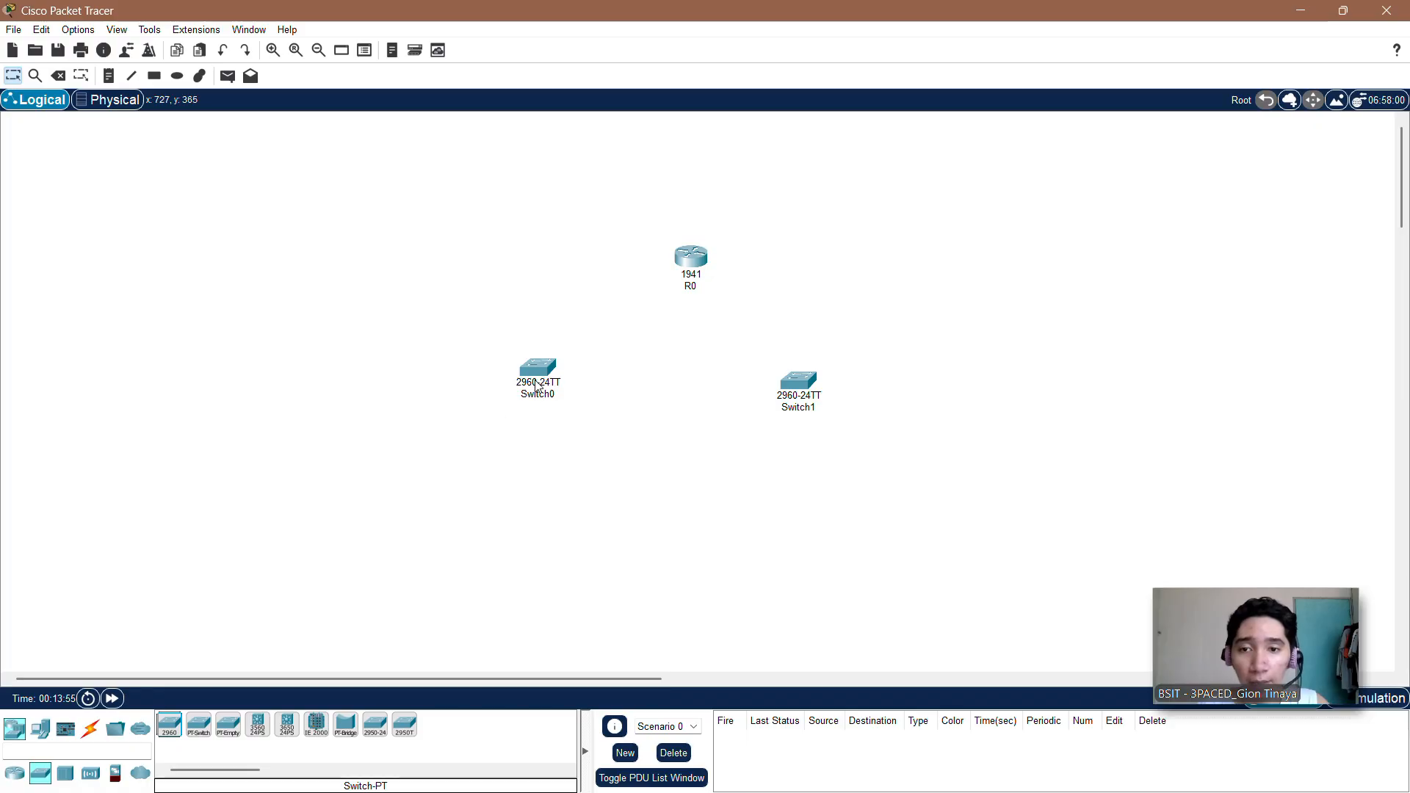
left_click_drag(532, 383, 528, 391)
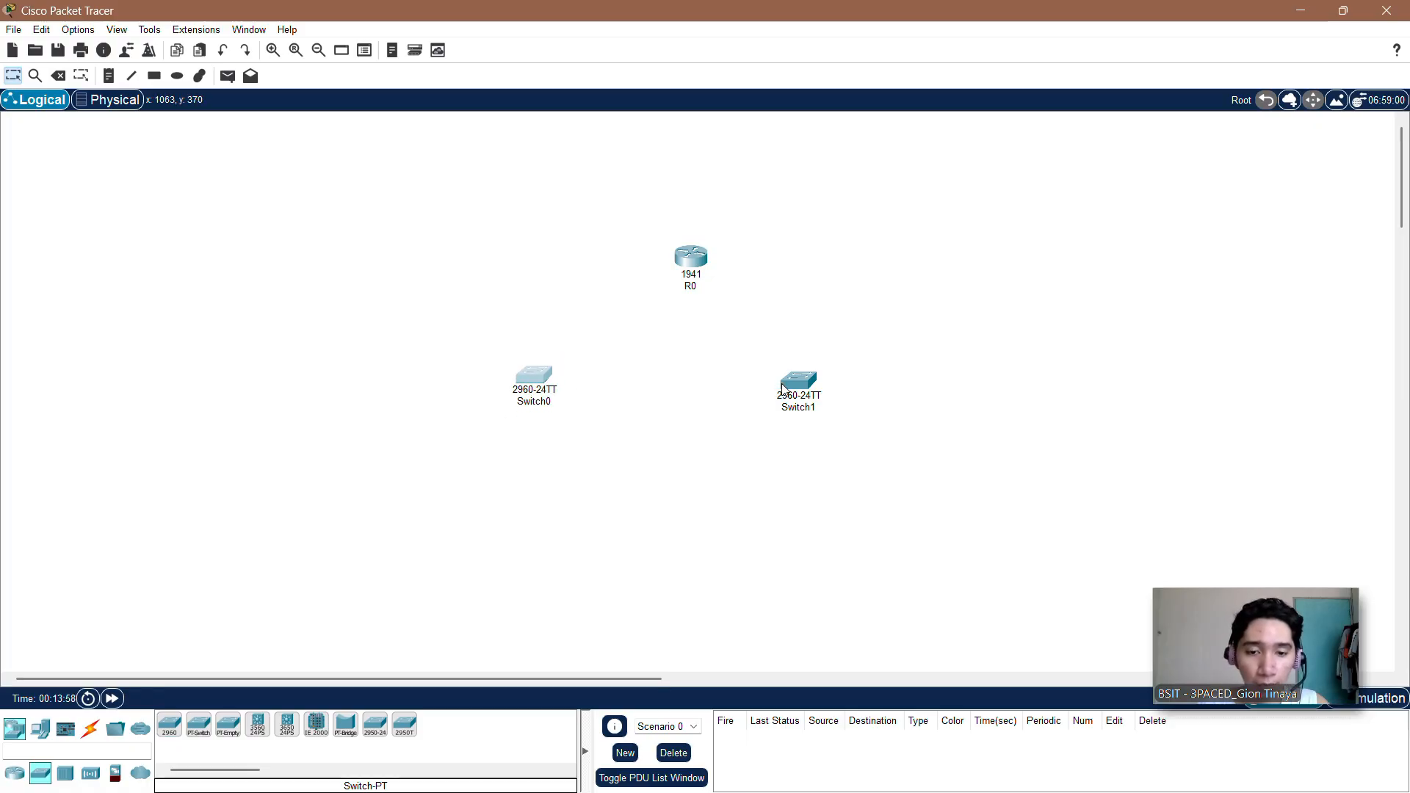
left_click_drag(784, 389, 790, 380)
Step: Rename Switch0, the switch below and to the left of the router, as Subnet1
left_click(532, 406)
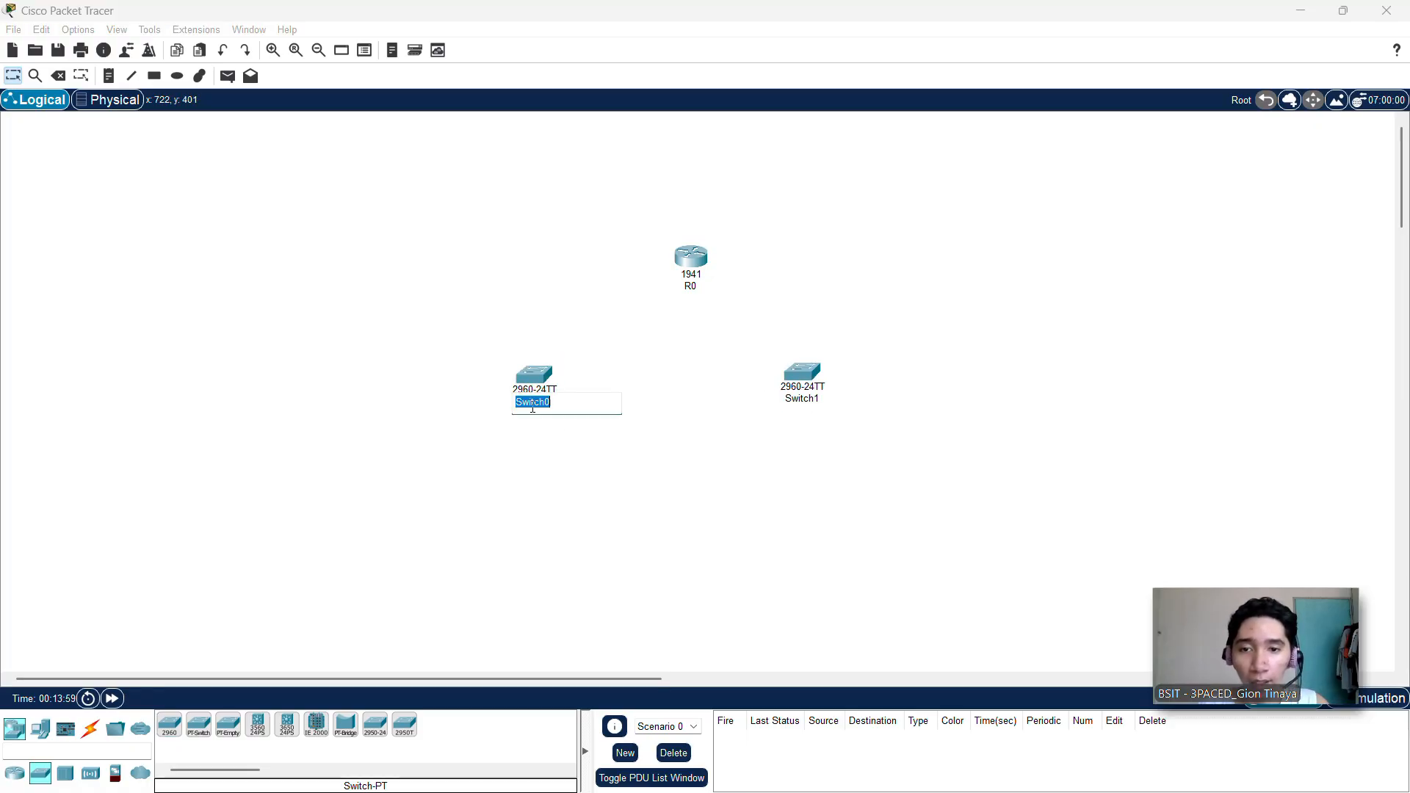
key("Caps_Lock")
type("S")
key("Caps_Lock")
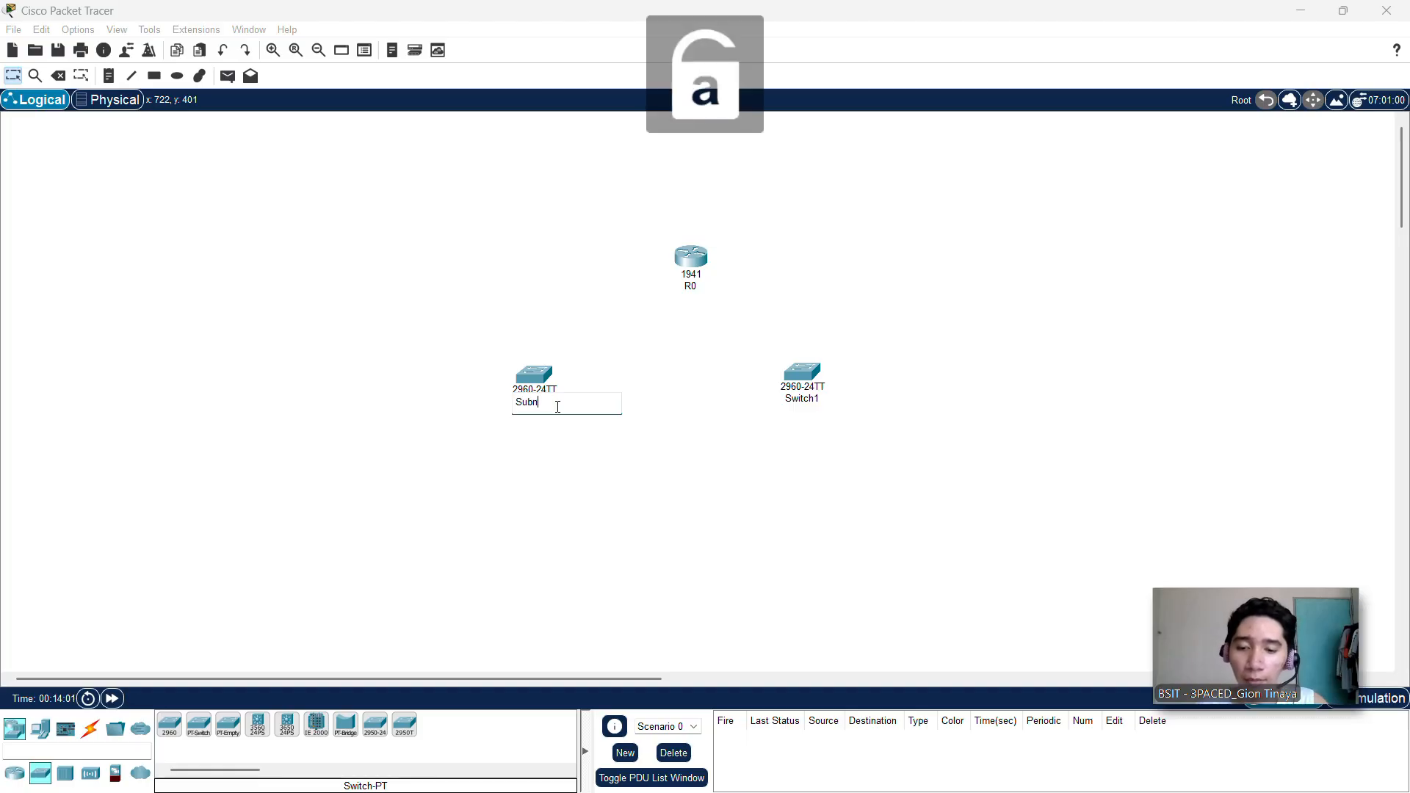
left_click(812, 409)
Step: Rename Switch1, the switch below and to the right of the router, as Subnet2
left_click(796, 399)
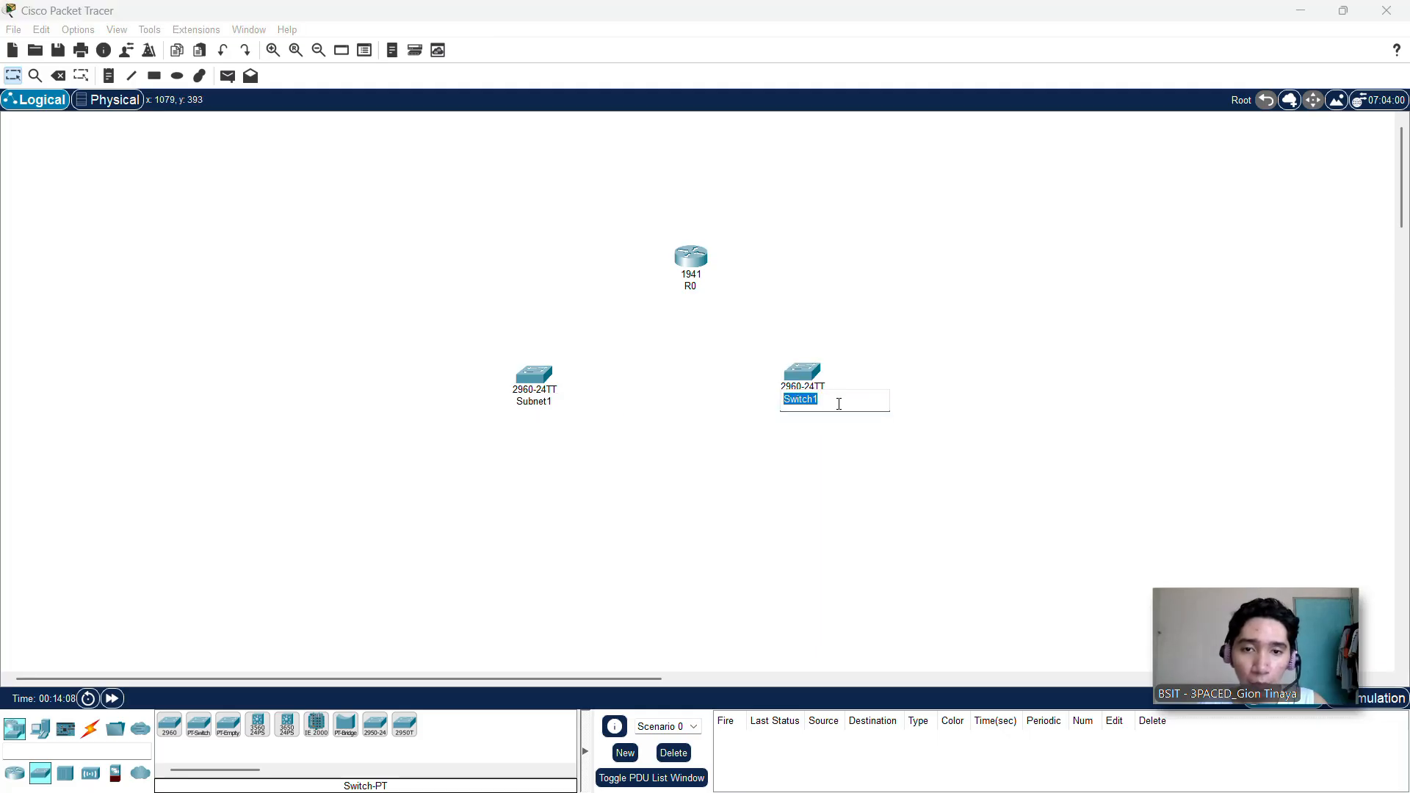
key("Caps_Lock")
type("S")
key("Caps_Lock")
type("ubnet")
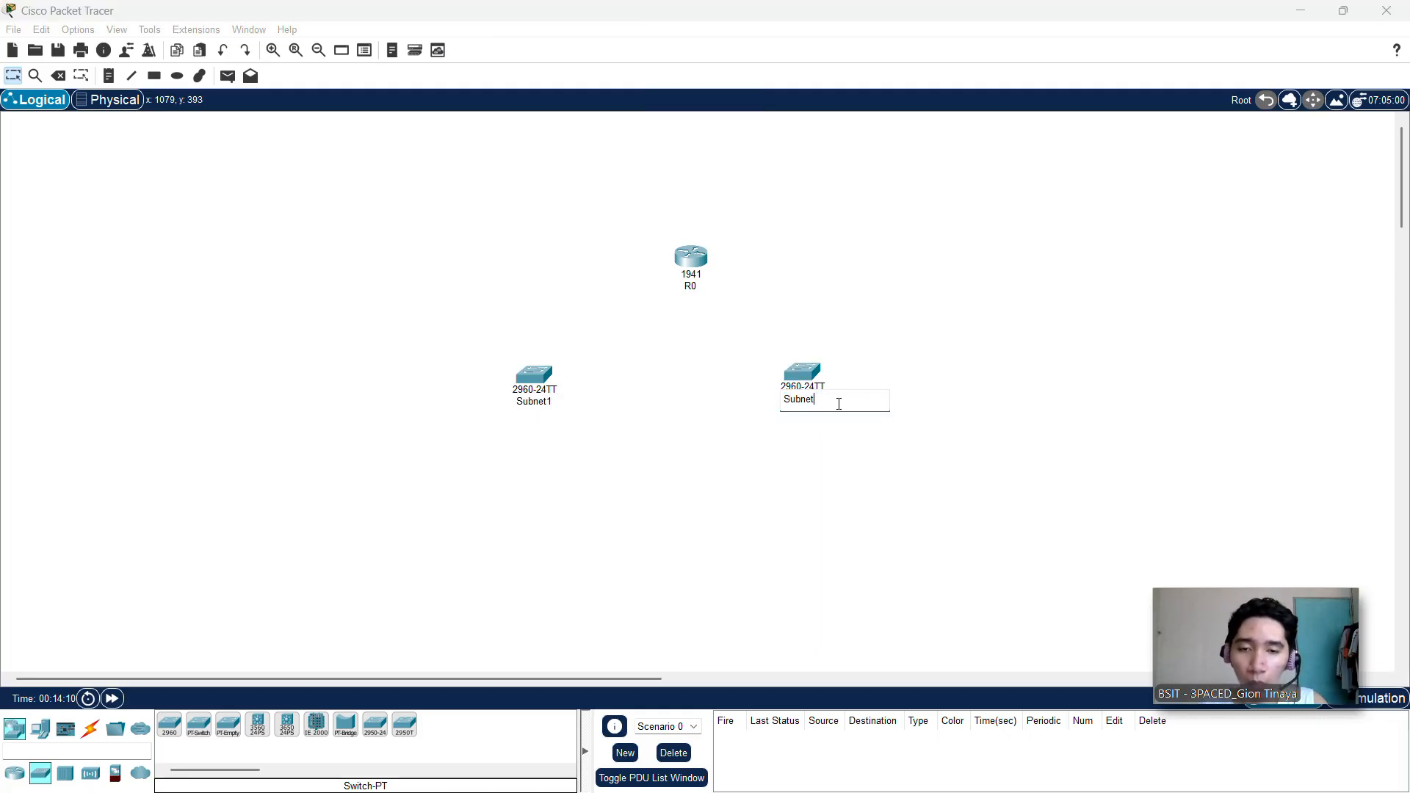
type("2")
key("Return")
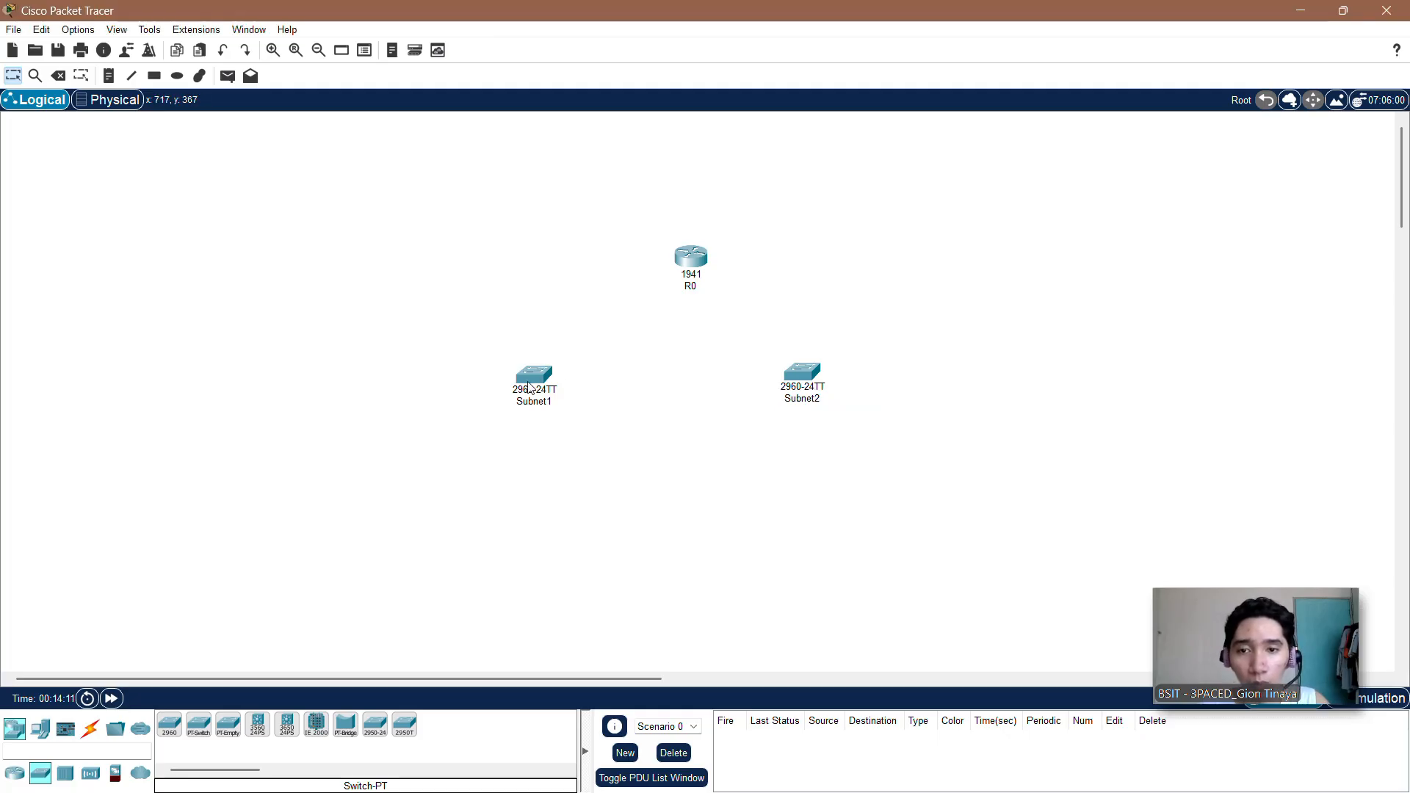
Step: Move the Subnet1 and Subnet2 switches slightly up, bringing Subnet1 closer in beneath the router
left_click_drag(529, 384, 567, 369)
left_click_drag(796, 378, 796, 363)
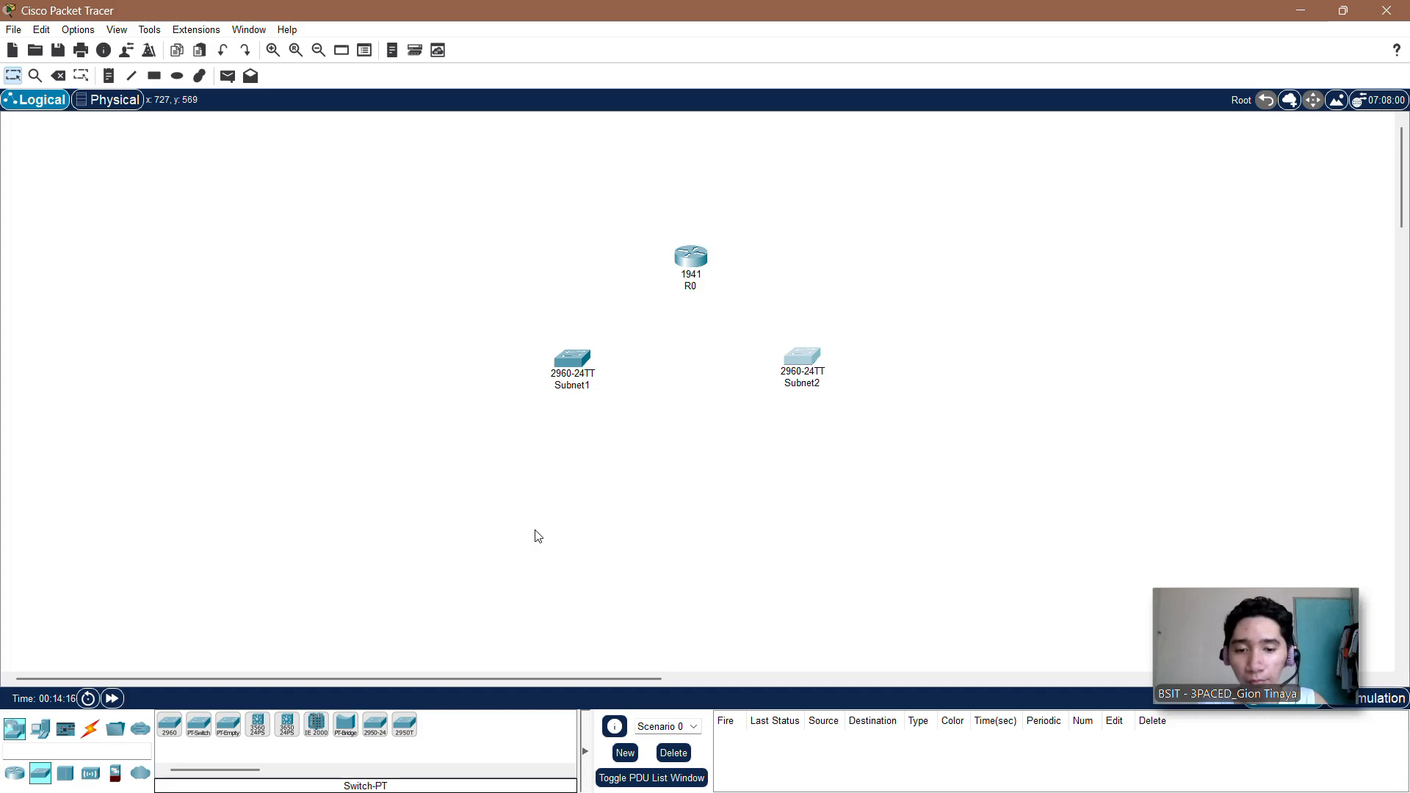
scroll(537, 535, "down", 5)
scroll(536, 535, "up", 5)
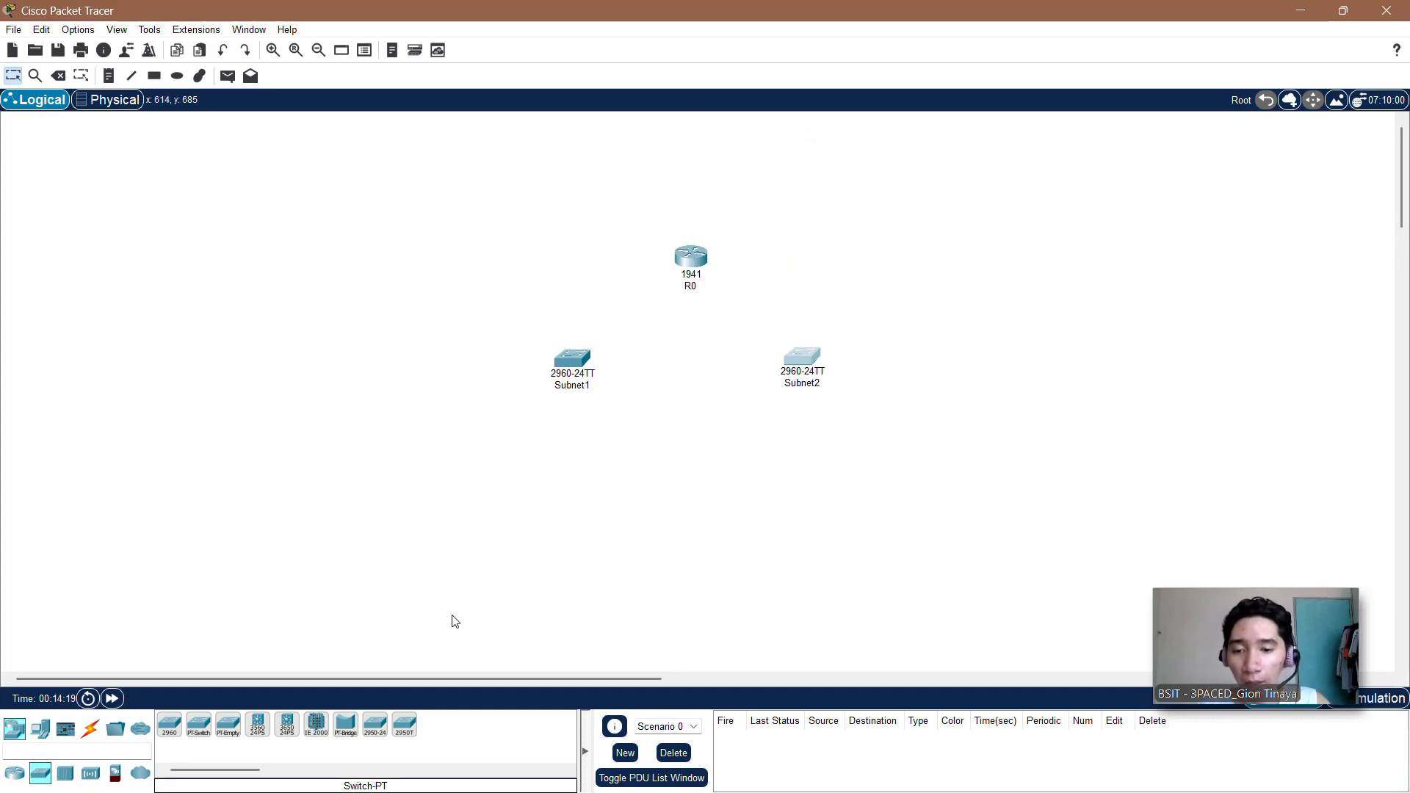
Step: Place four PCs in a row below the switches, two under Subnet1 and two under Subnet2
left_click(40, 728)
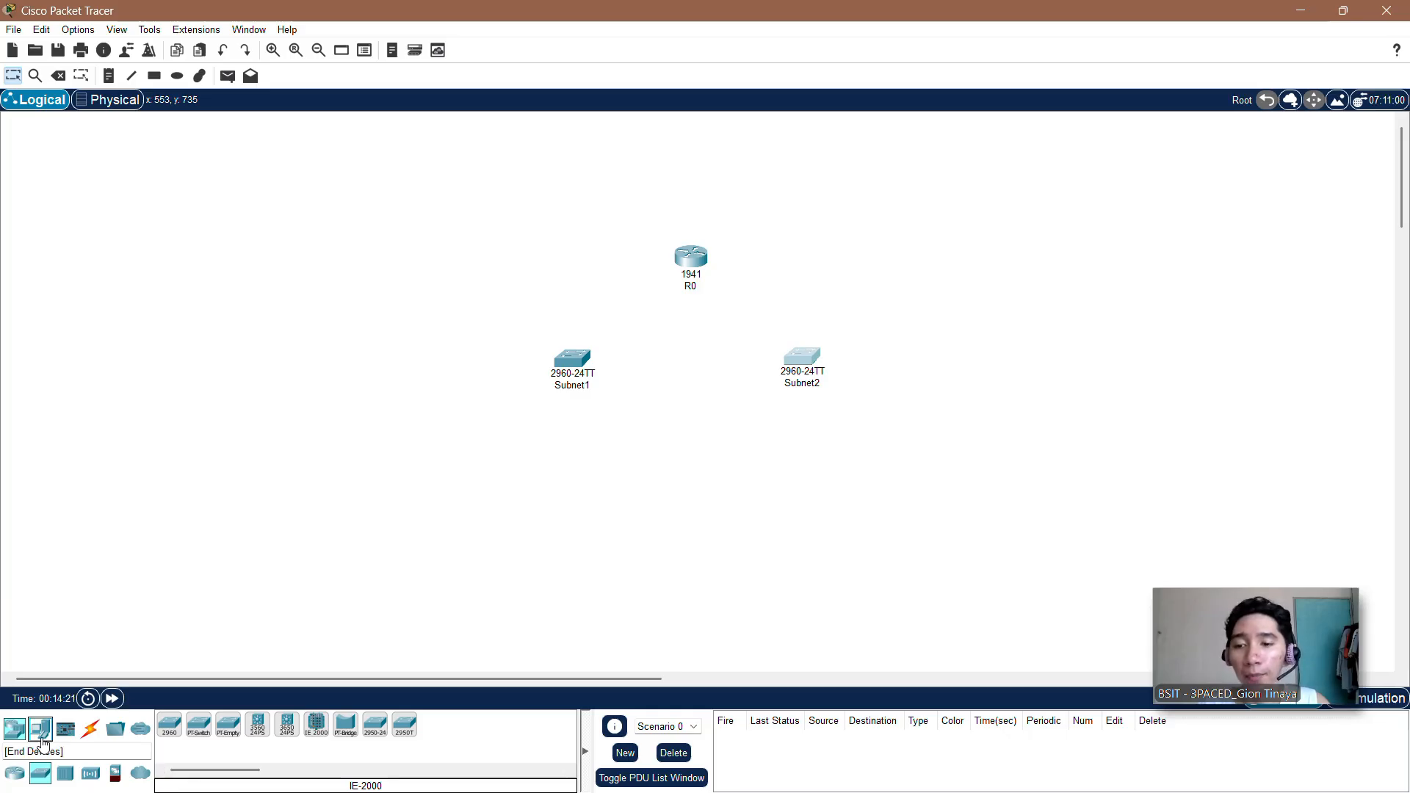
left_click_drag(169, 726, 244, 642)
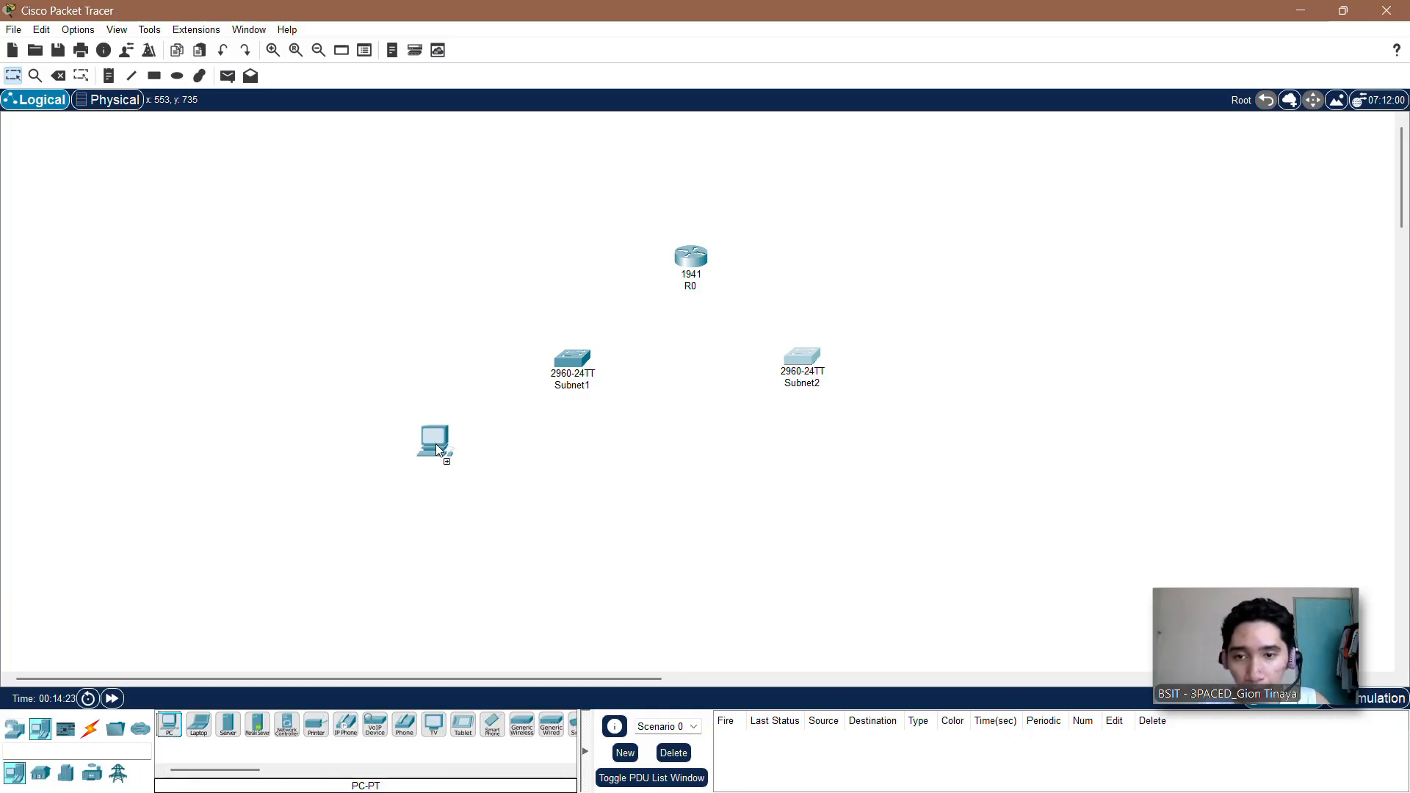
left_click(435, 443)
left_click(169, 726)
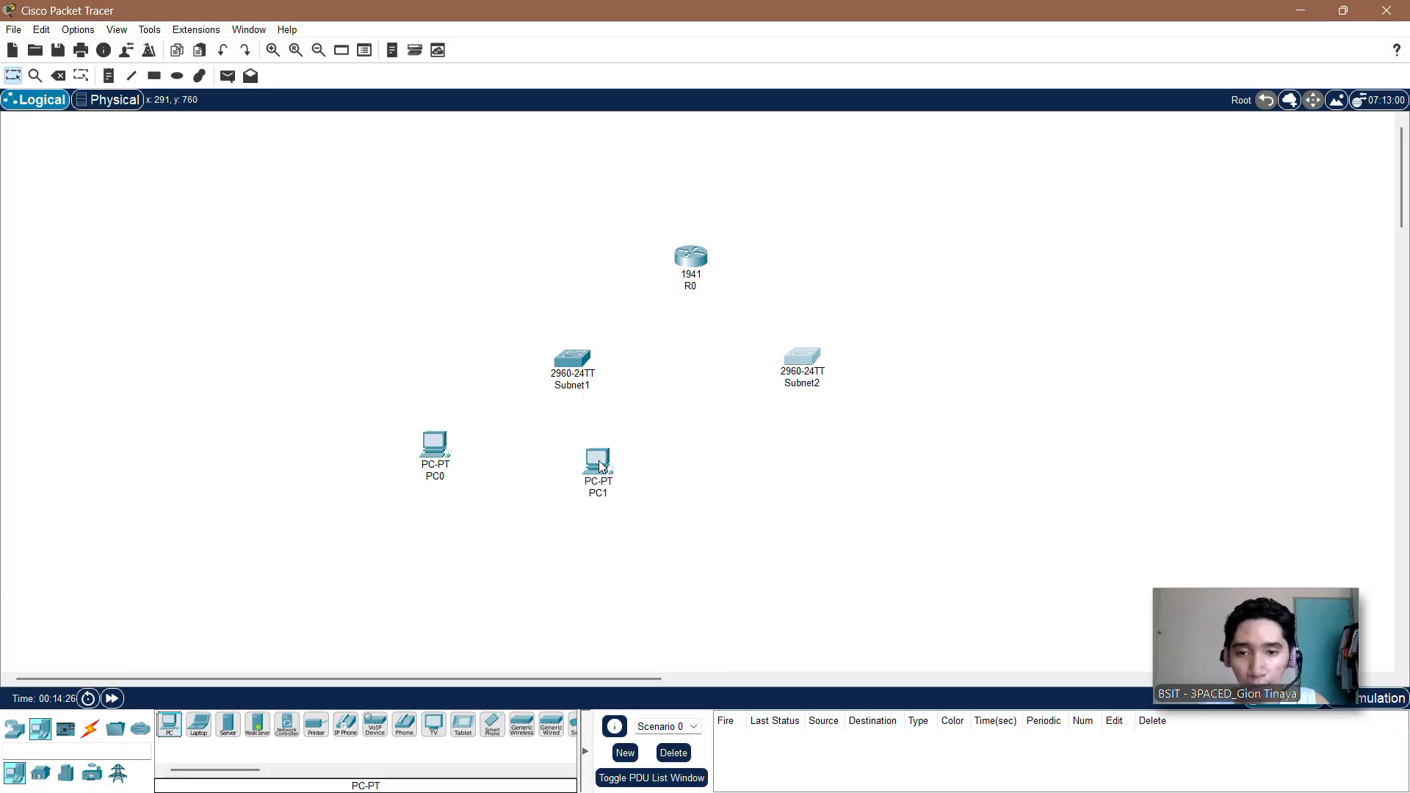
left_click(169, 726)
left_click(733, 464)
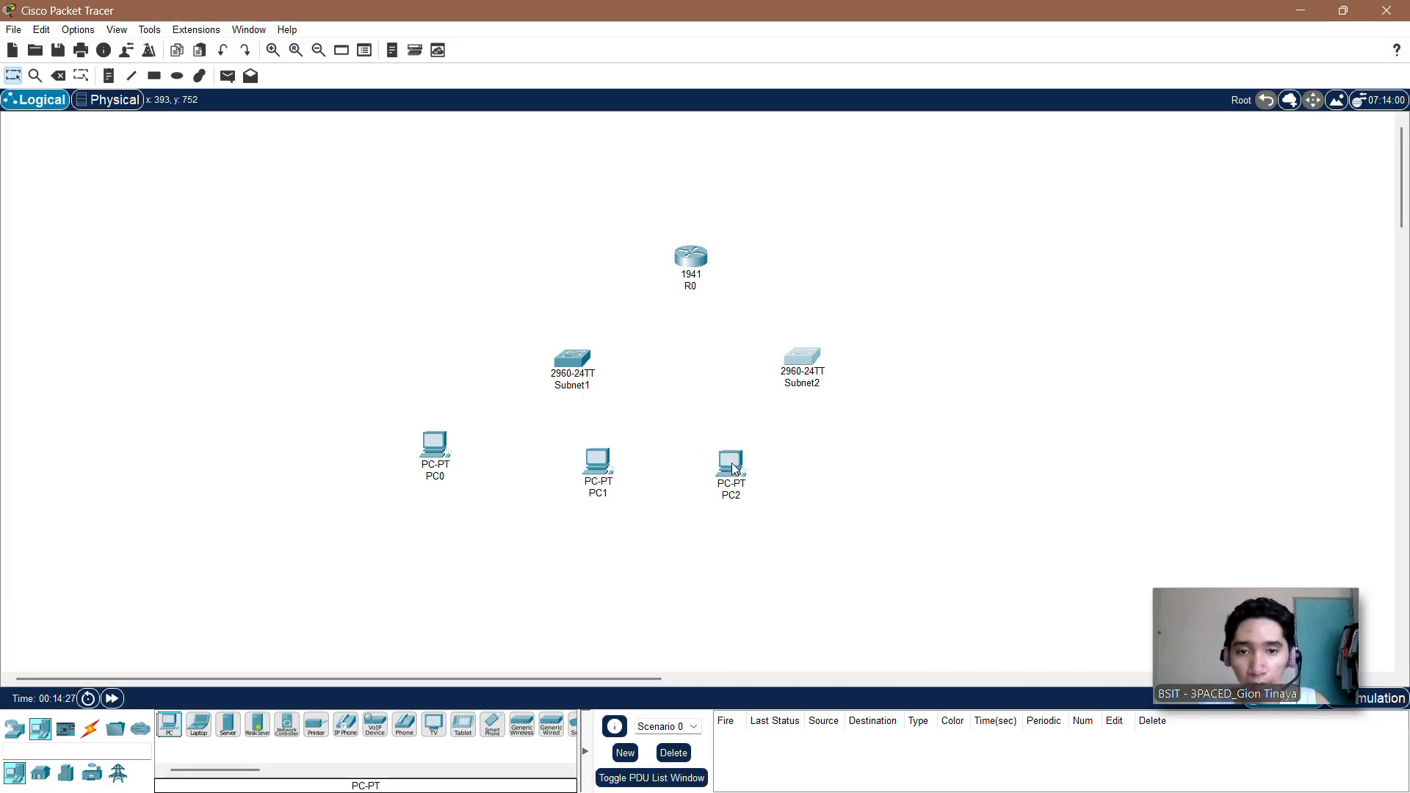
left_click(169, 726)
left_click(881, 458)
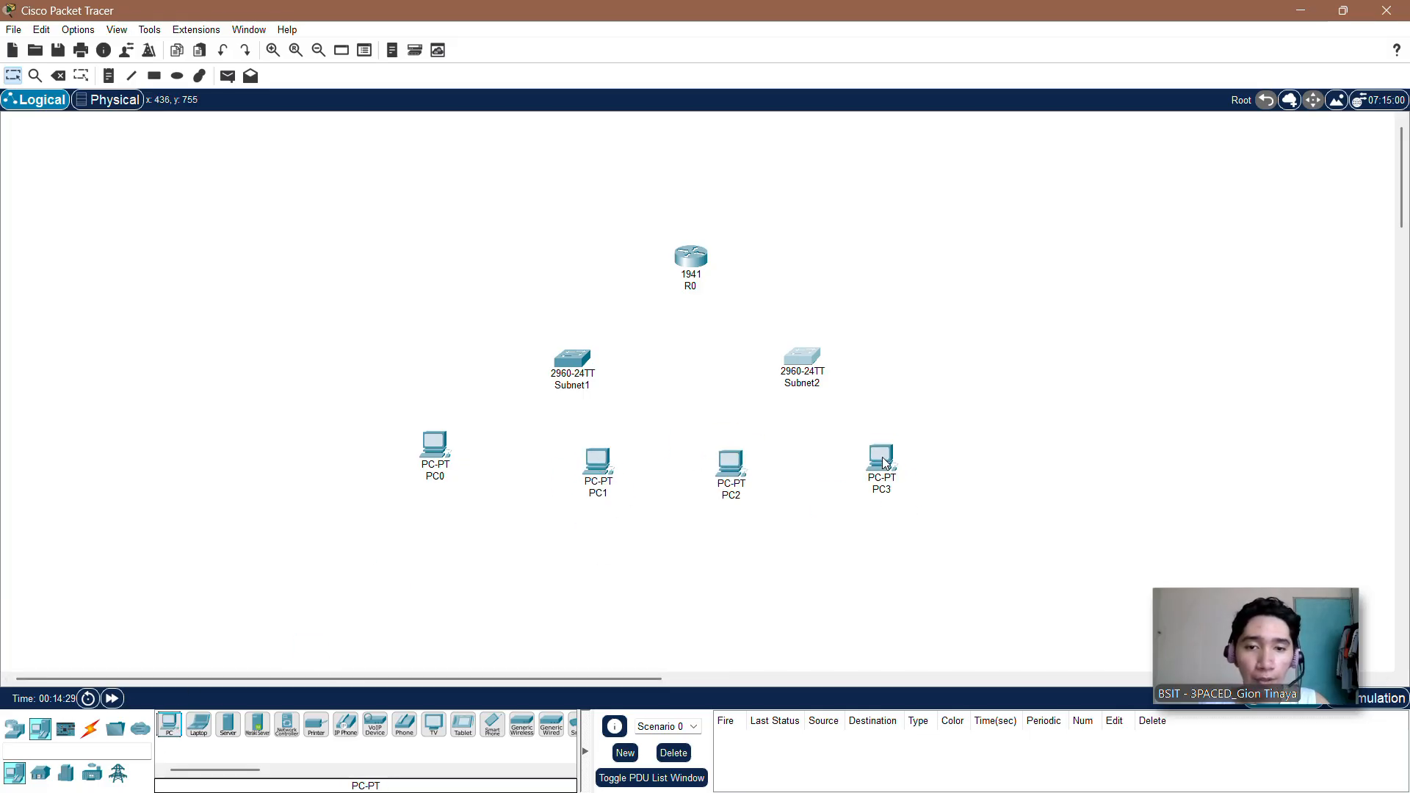
Step: Try to rename PC0, the leftmost PC, as PC1
left_click(439, 477)
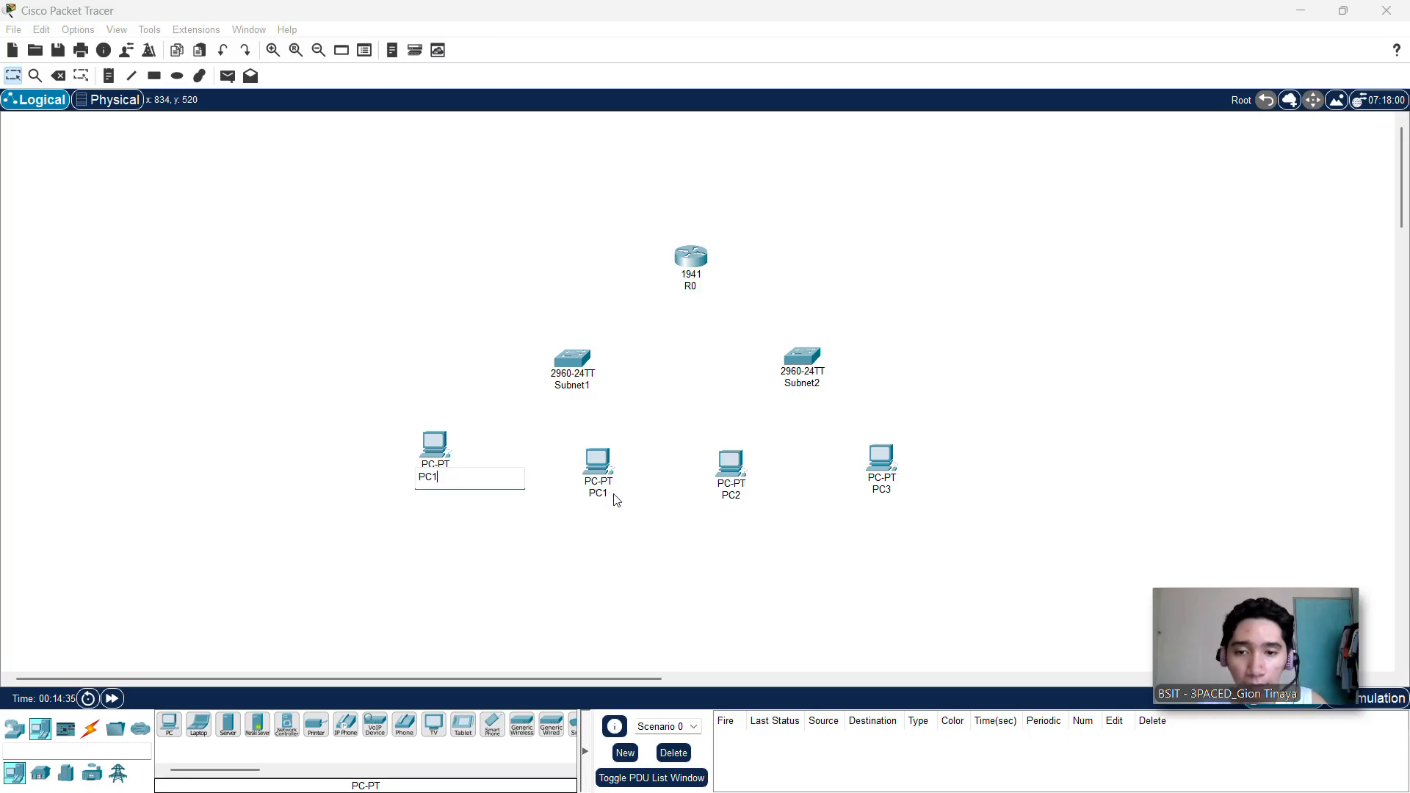
key("Return")
left_click(778, 428)
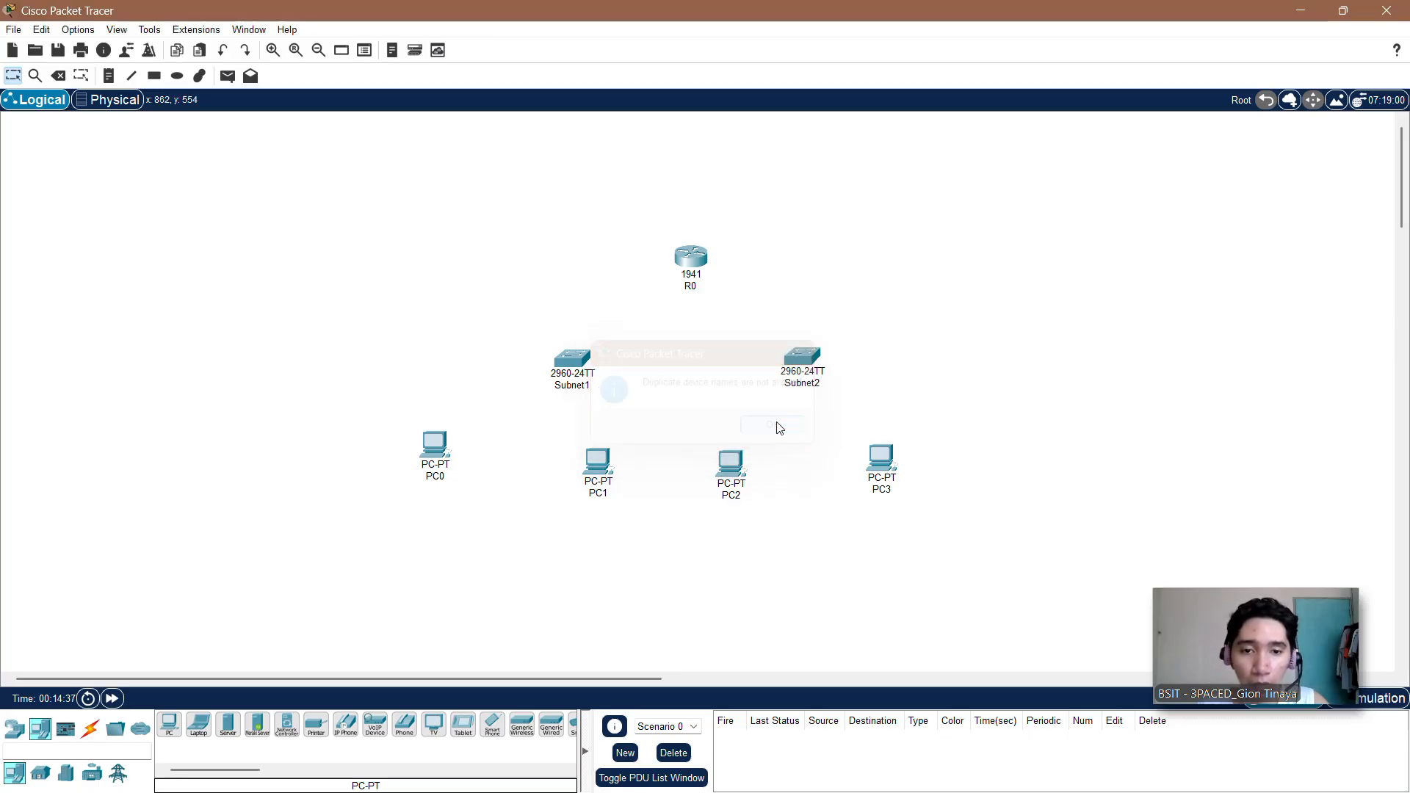
Step: Rename the rightmost PC under Subnet2 as PC4
left_click(882, 489)
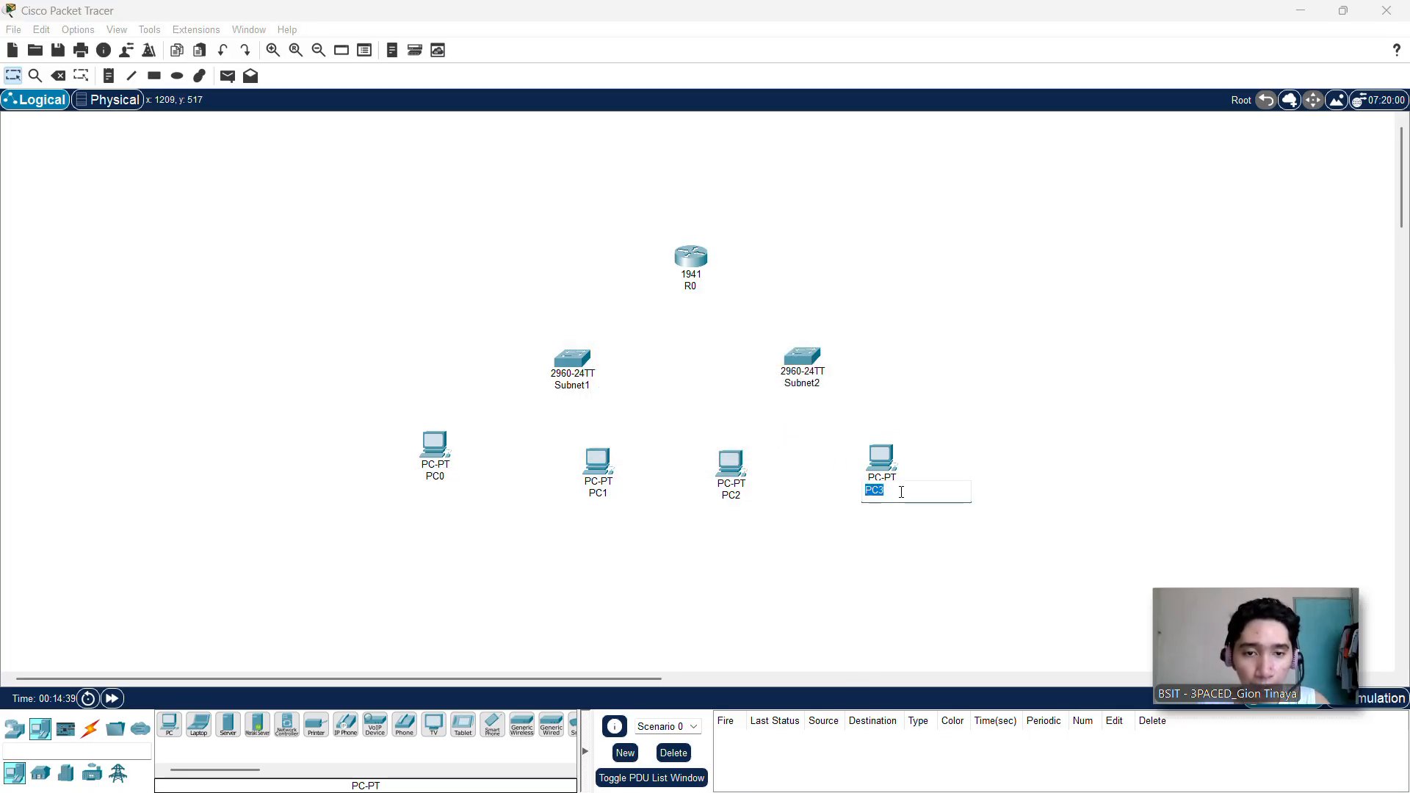
key("BackSpace")
key("Caps_Lock")
type("PC")
key("Caps_Lock")
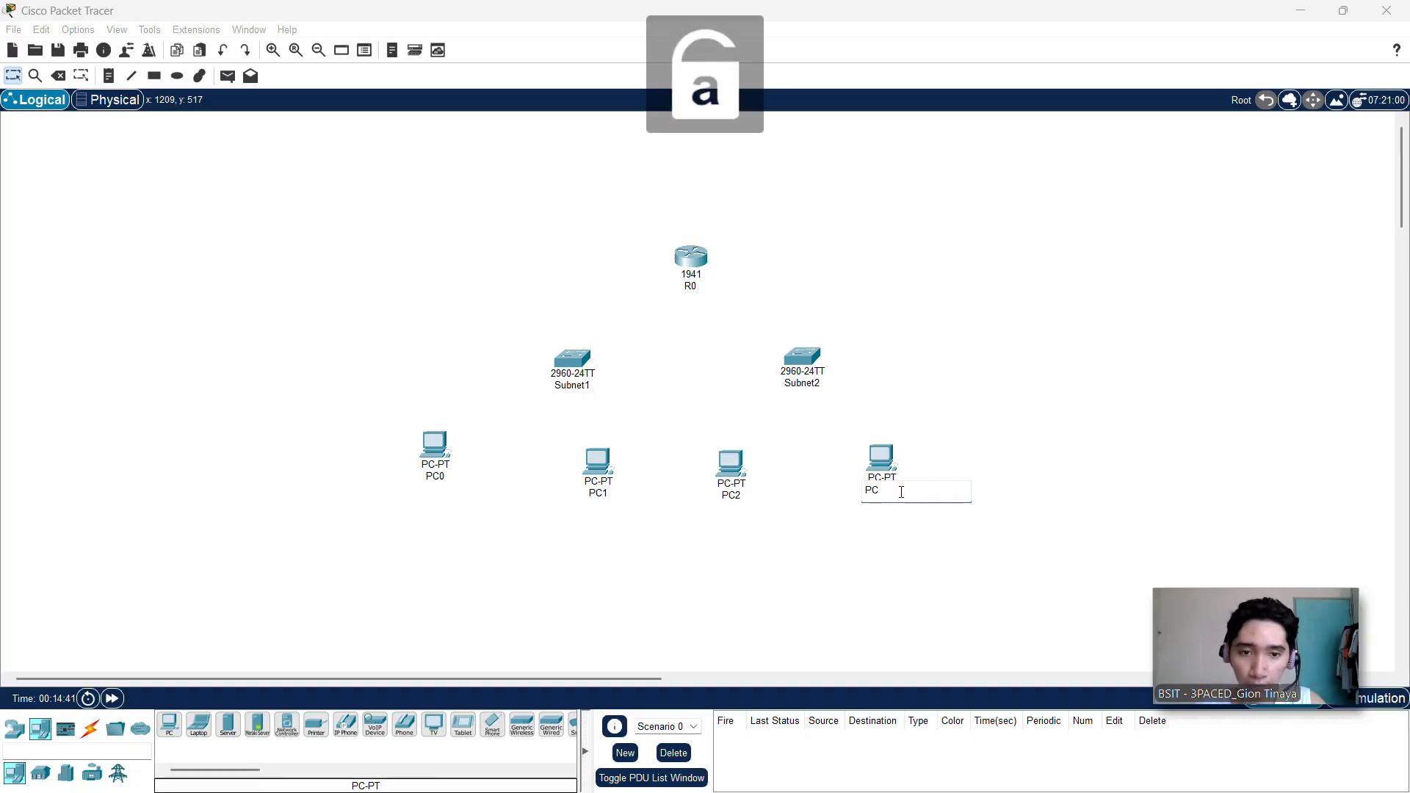
type("4")
left_click(746, 489)
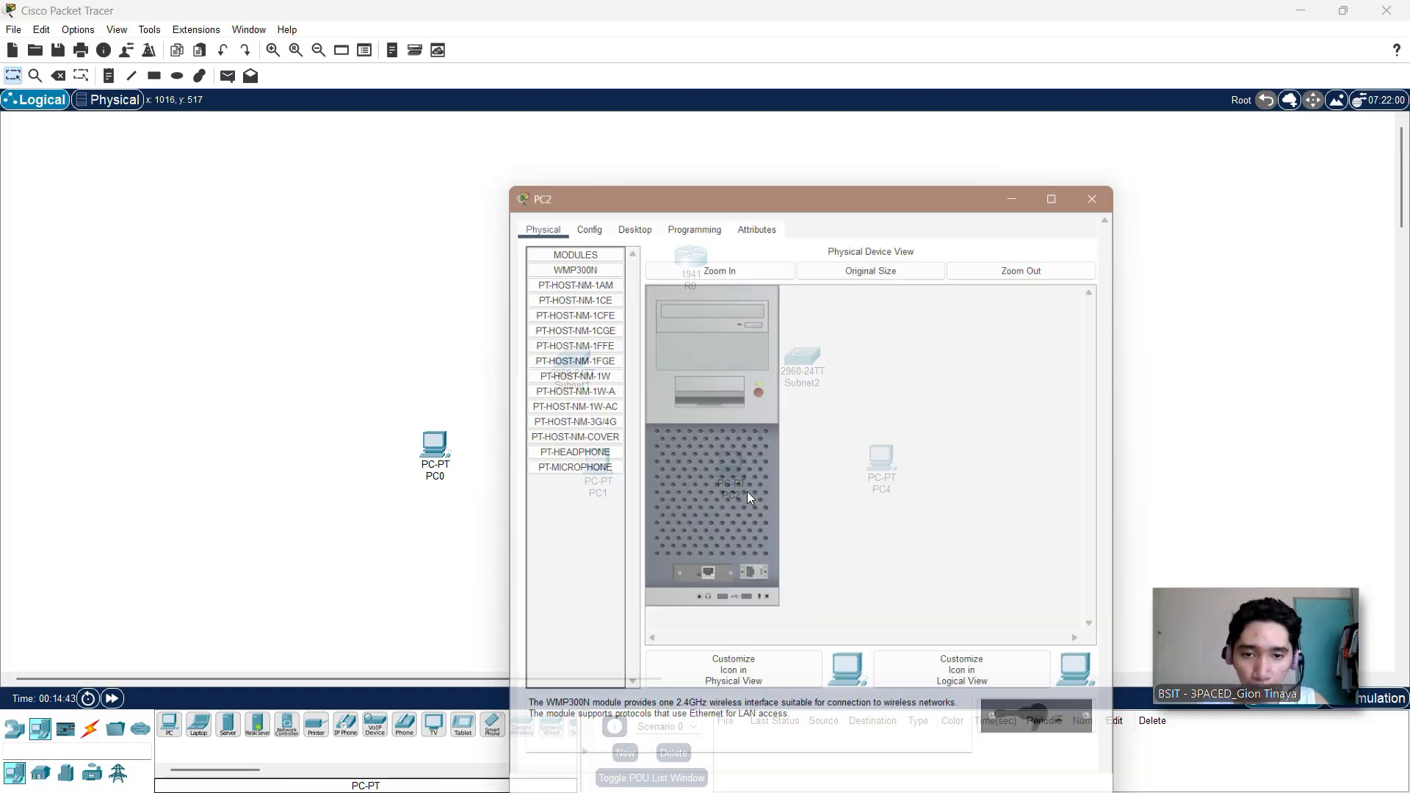
left_click(1108, 166)
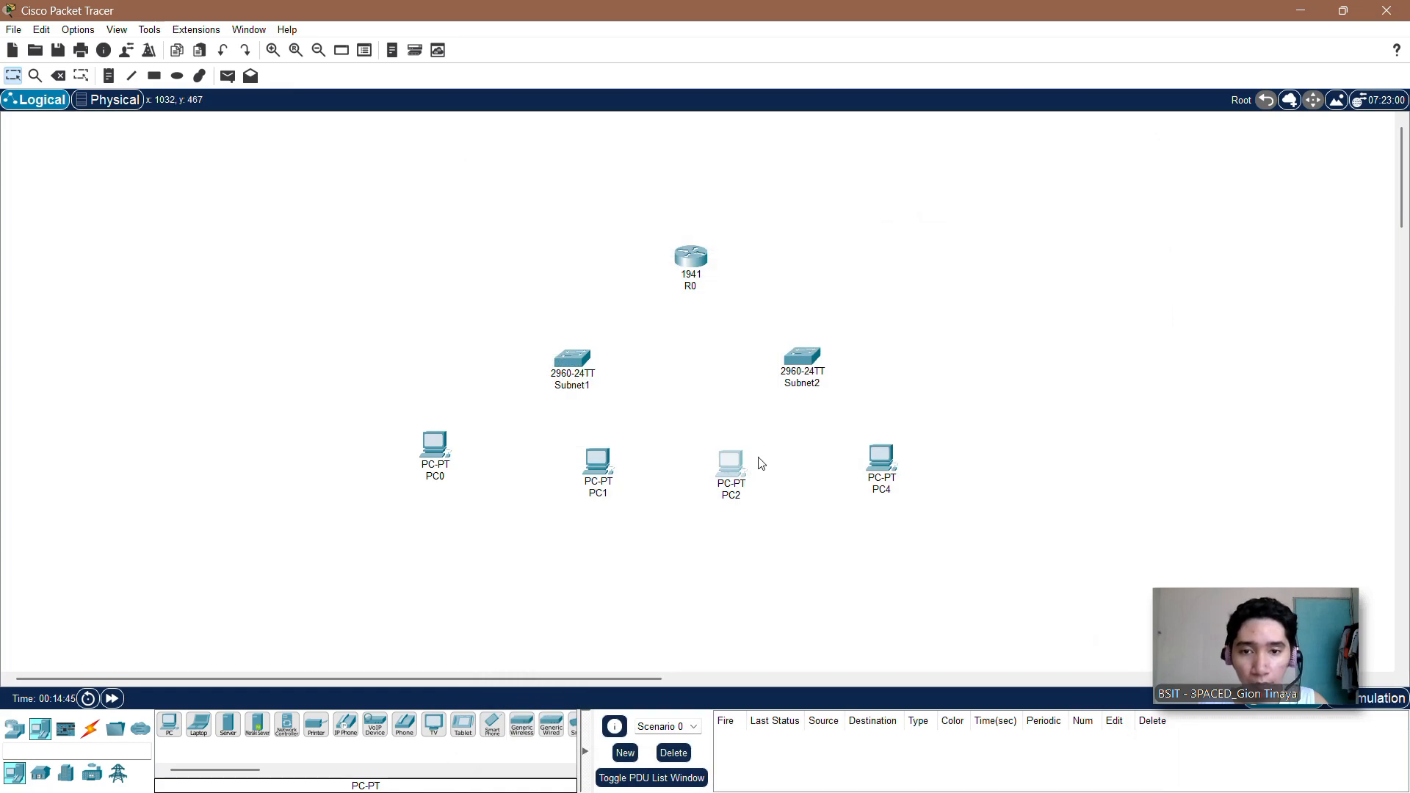
Step: Rename the third PC from the left, under Subnet2, as PC3
left_click(741, 495)
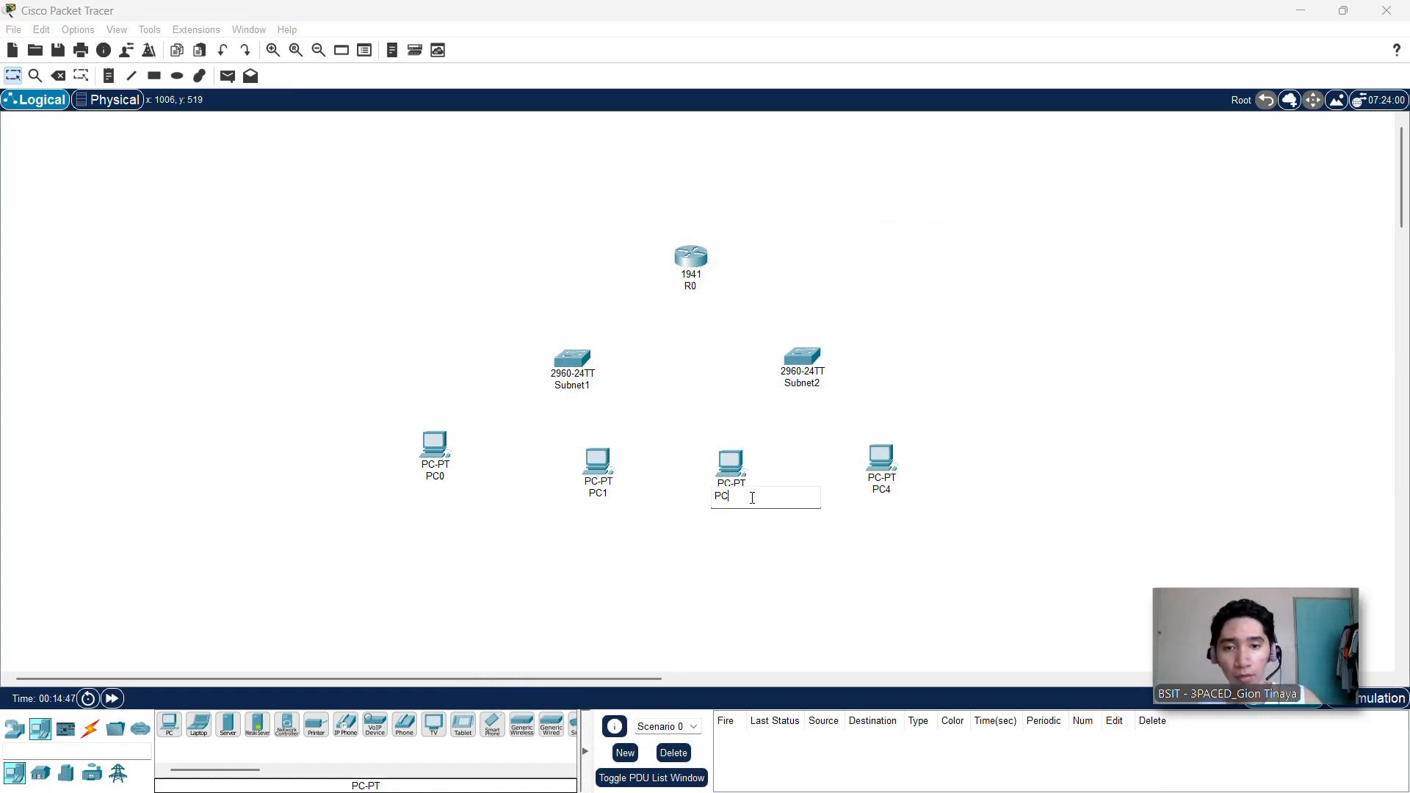
type("PC")
key("Caps_Lock")
type("3")
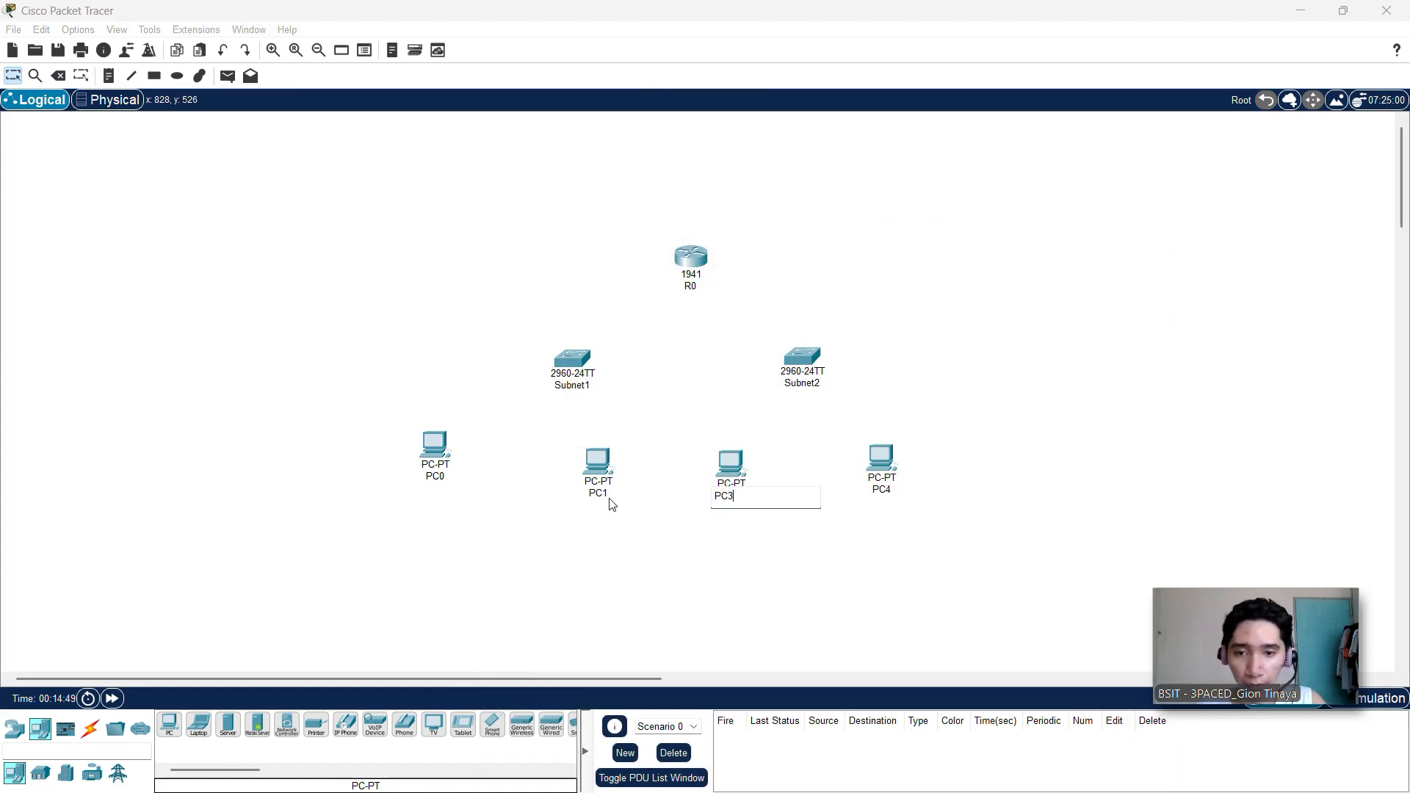
Step: Rename the second PC from the left as PC2 and the leftmost PC as PC1
left_click(609, 497)
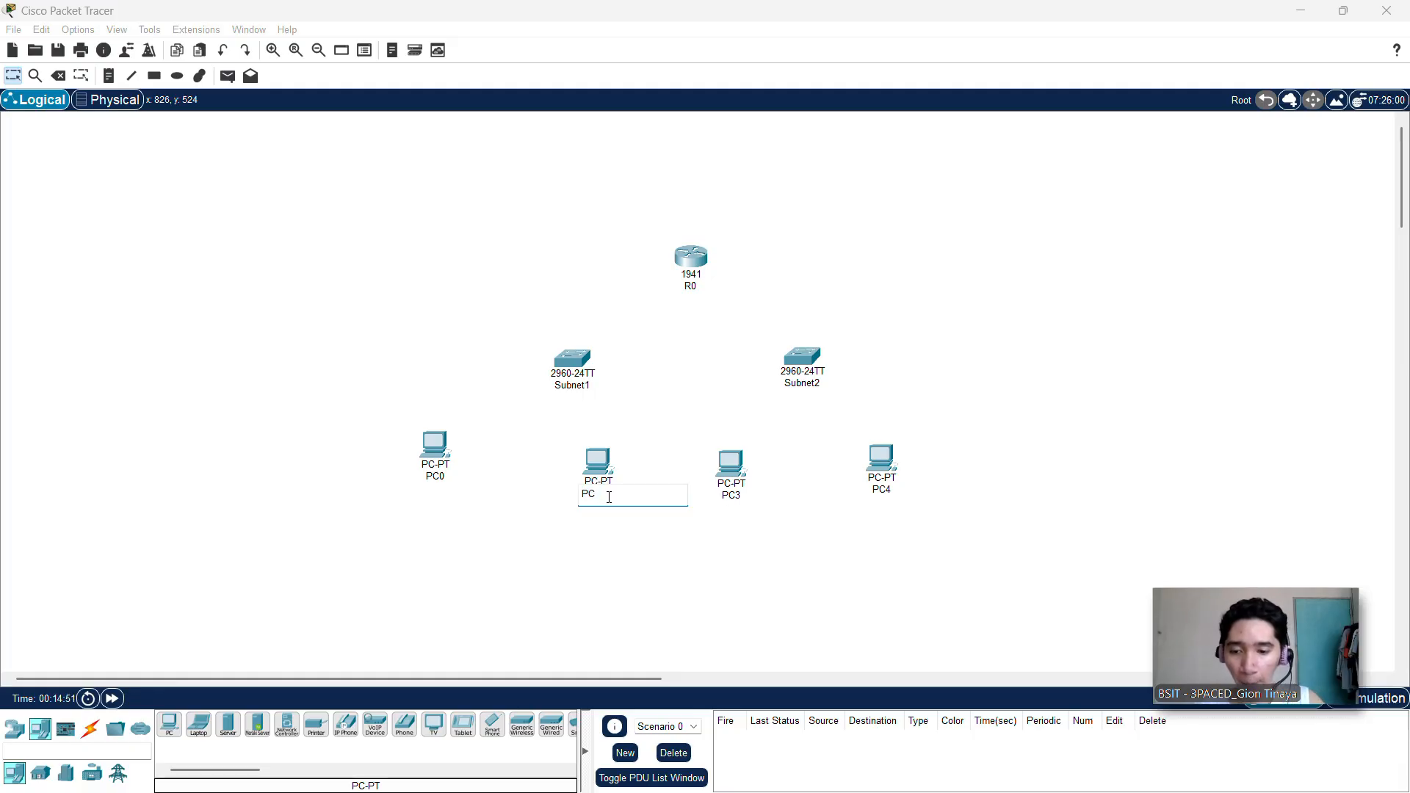
left_click(442, 477)
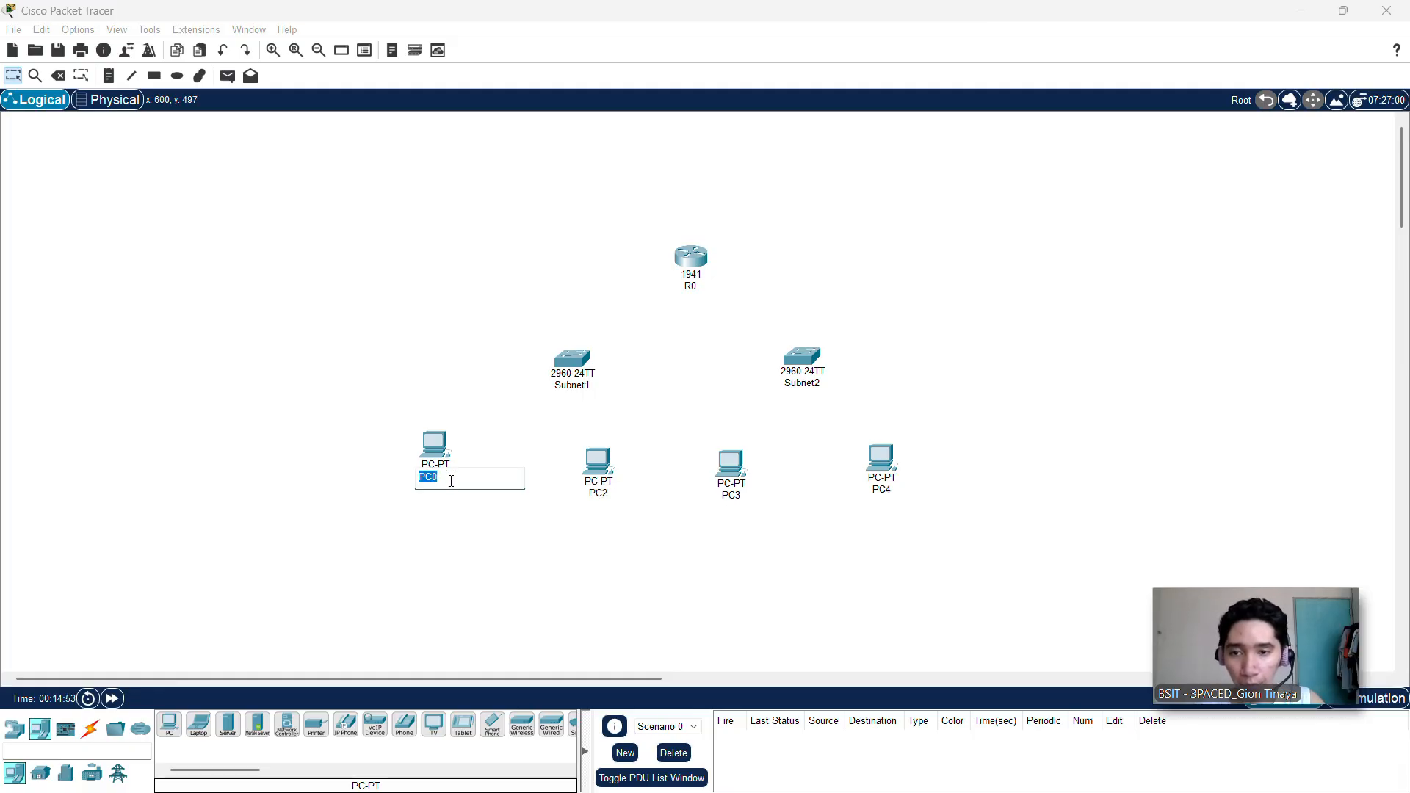
left_click(495, 522)
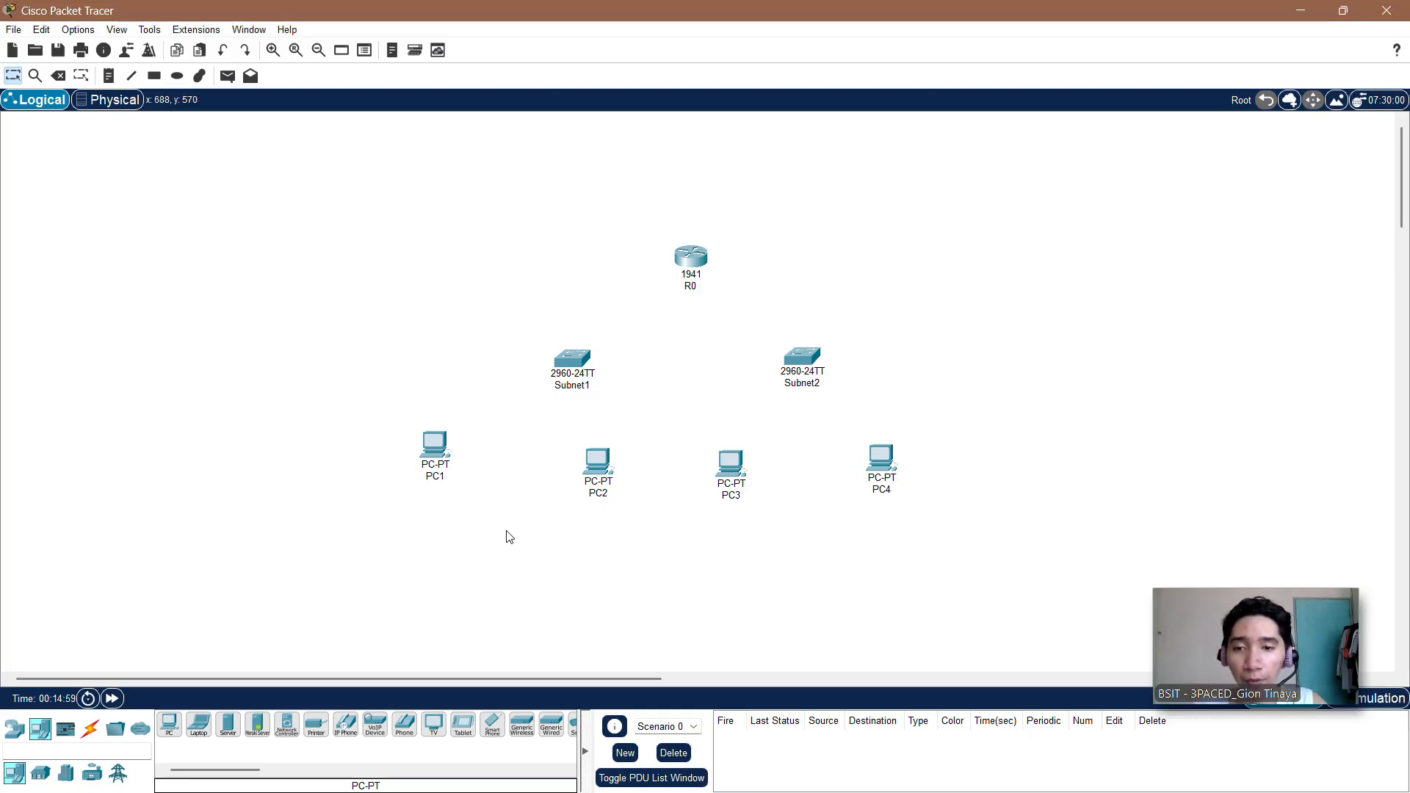
Step: Align PC2, PC3 and PC4 at about the height of PC1, shifting PC4 farther outward
left_click_drag(595, 470, 594, 457)
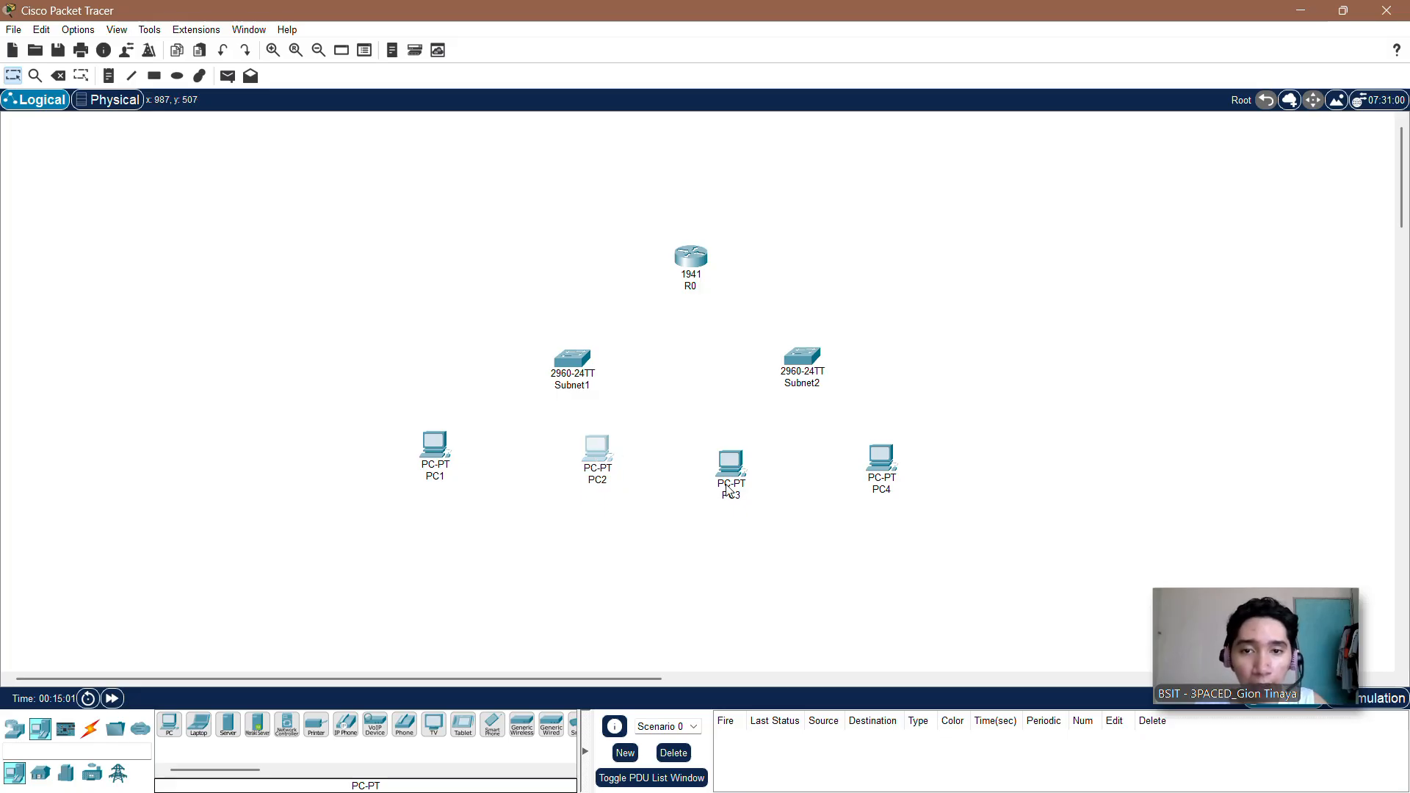
left_click_drag(731, 484, 742, 465)
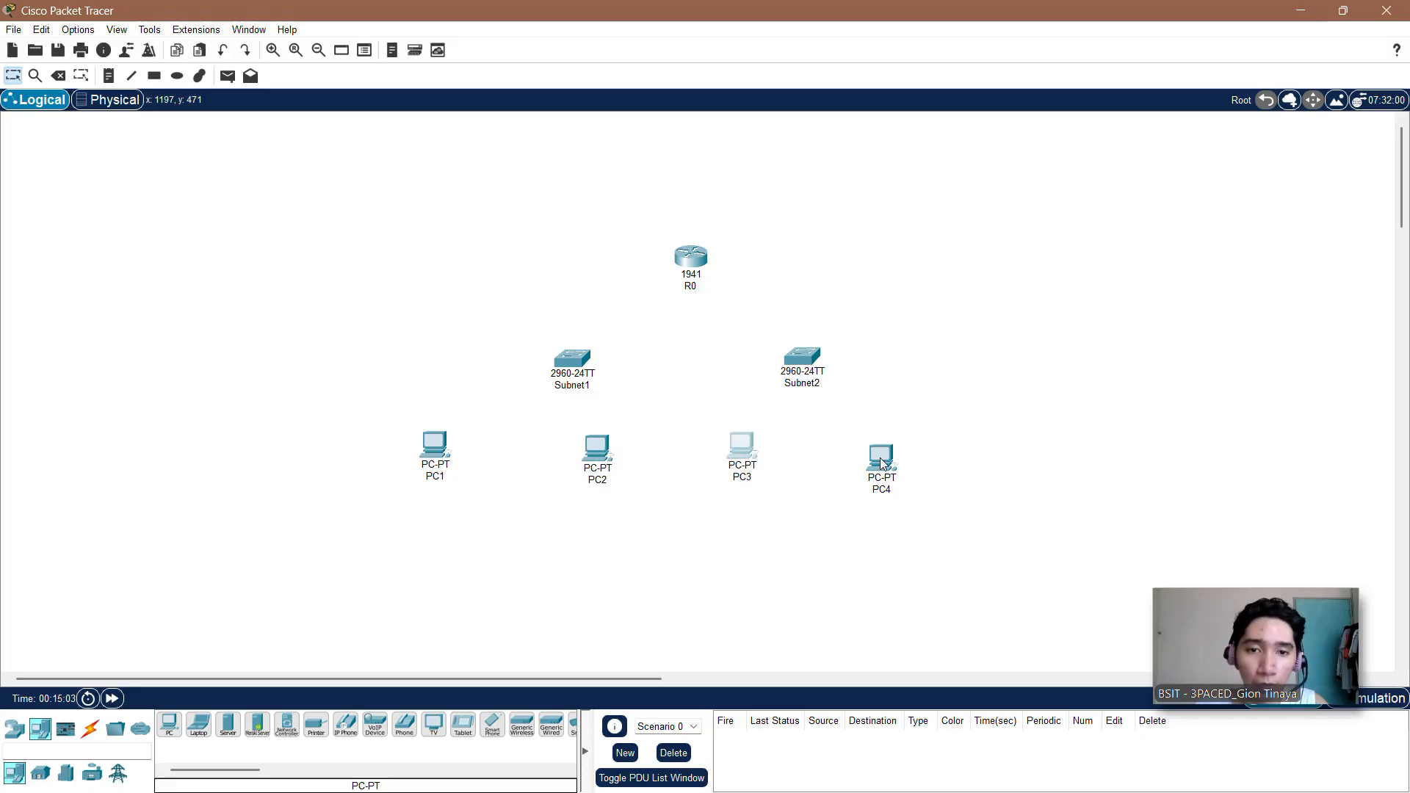
left_click_drag(880, 463, 919, 445)
Step: Spread the Subnet1 and Subnet2 switches farther apart above their PCs and raise router R0 to centre it between them
left_click_drag(801, 355, 827, 340)
left_click_drag(571, 362, 532, 348)
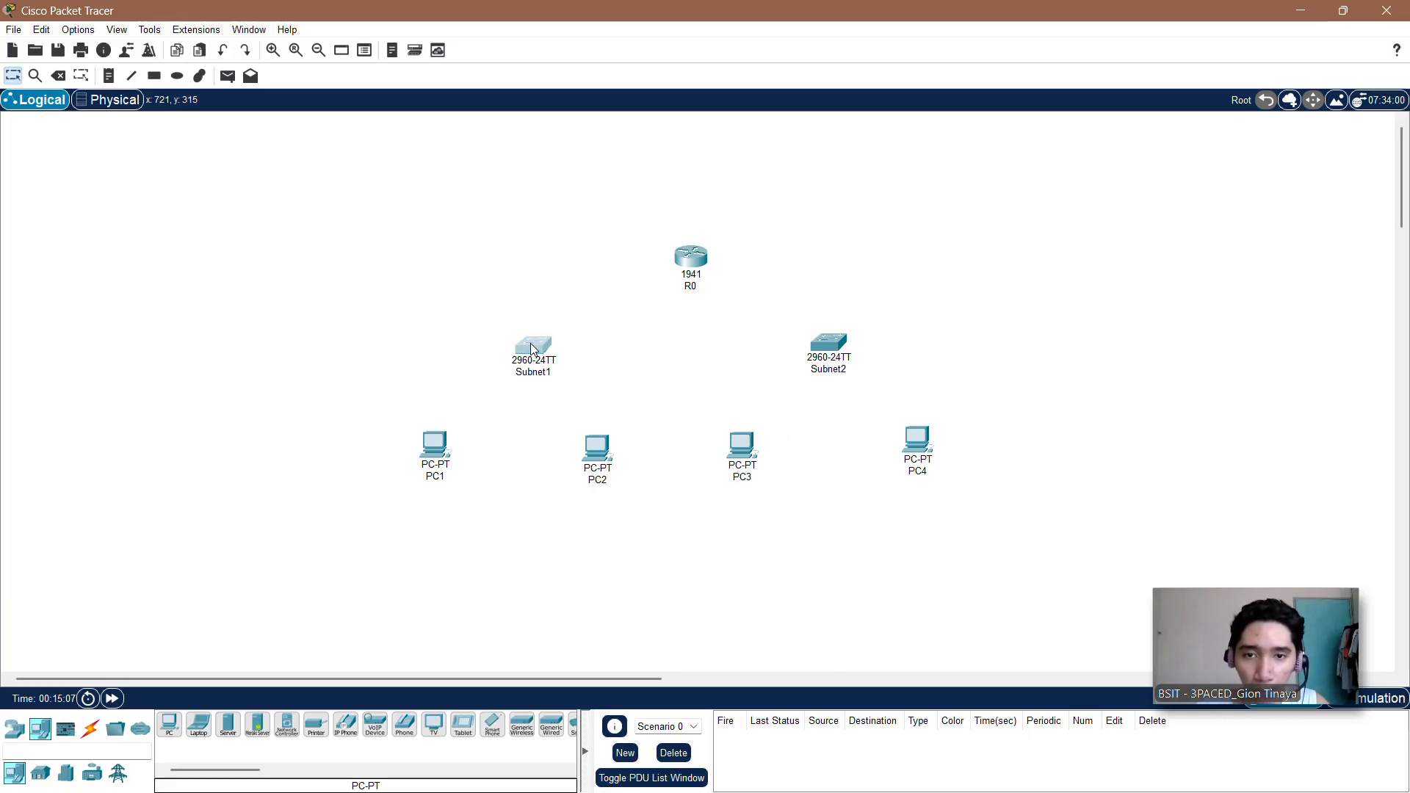
left_click_drag(695, 276, 681, 255)
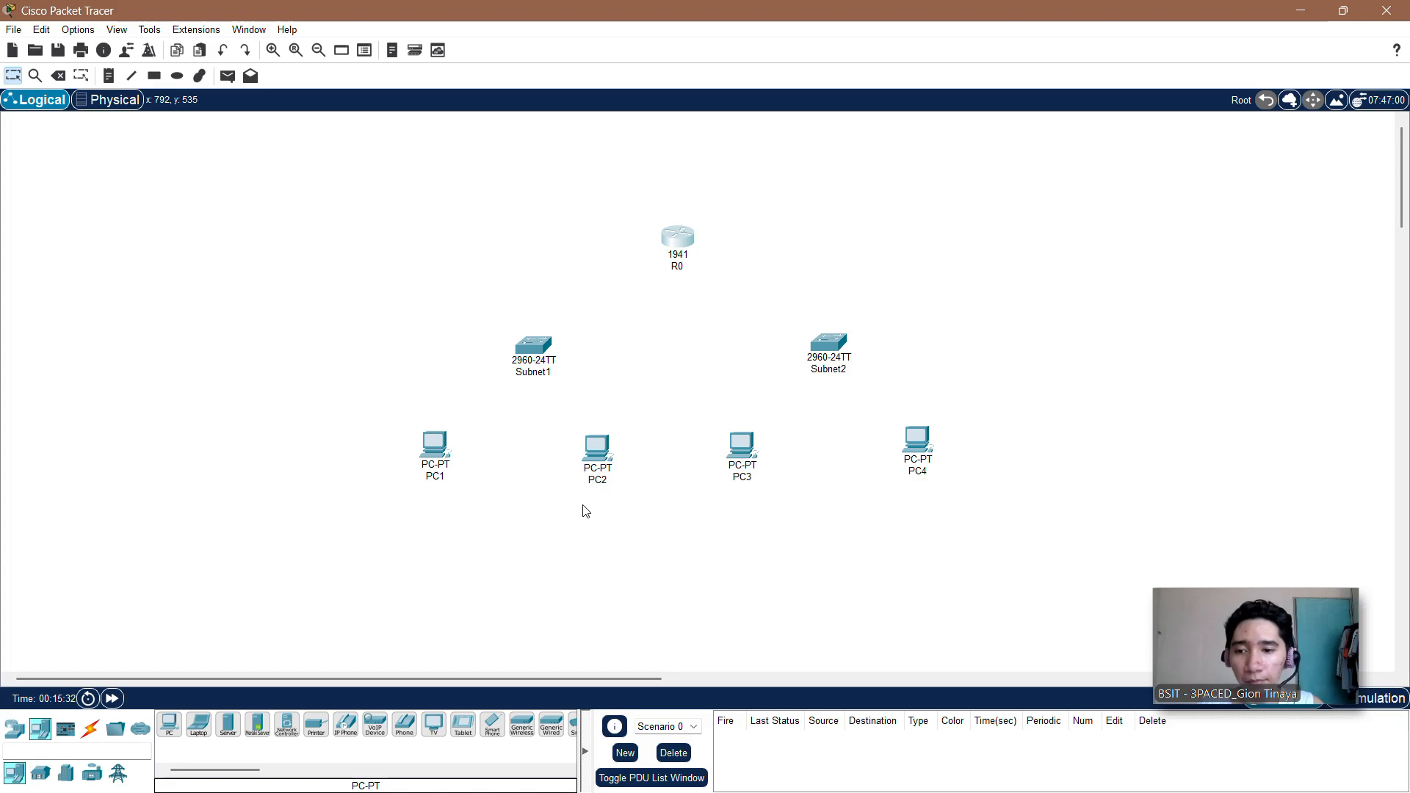
Step: Connect PC1's FastEthernet0 to FastEthernet0/1 on the Subnet1 switch with a copper straight-through cable
left_click(90, 729)
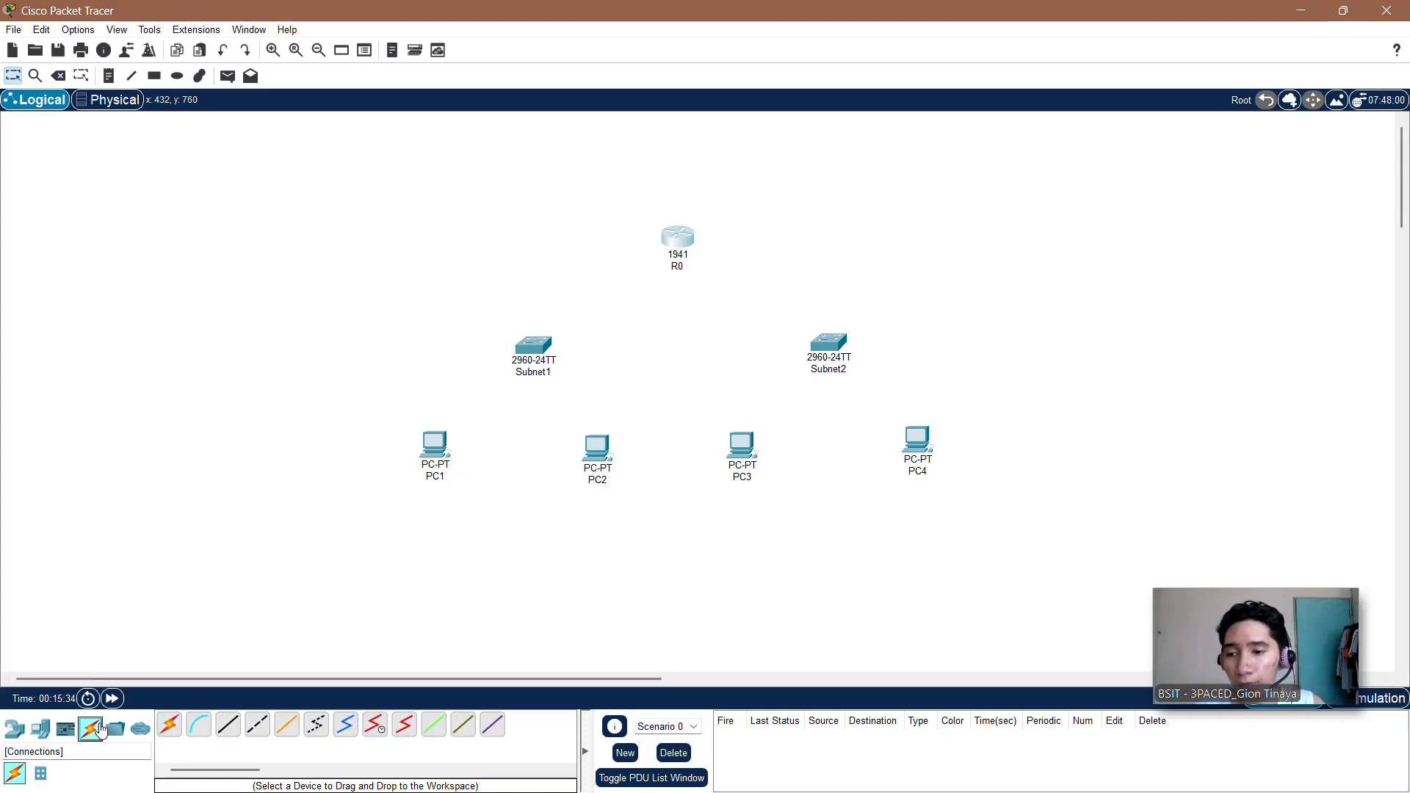
left_click(229, 725)
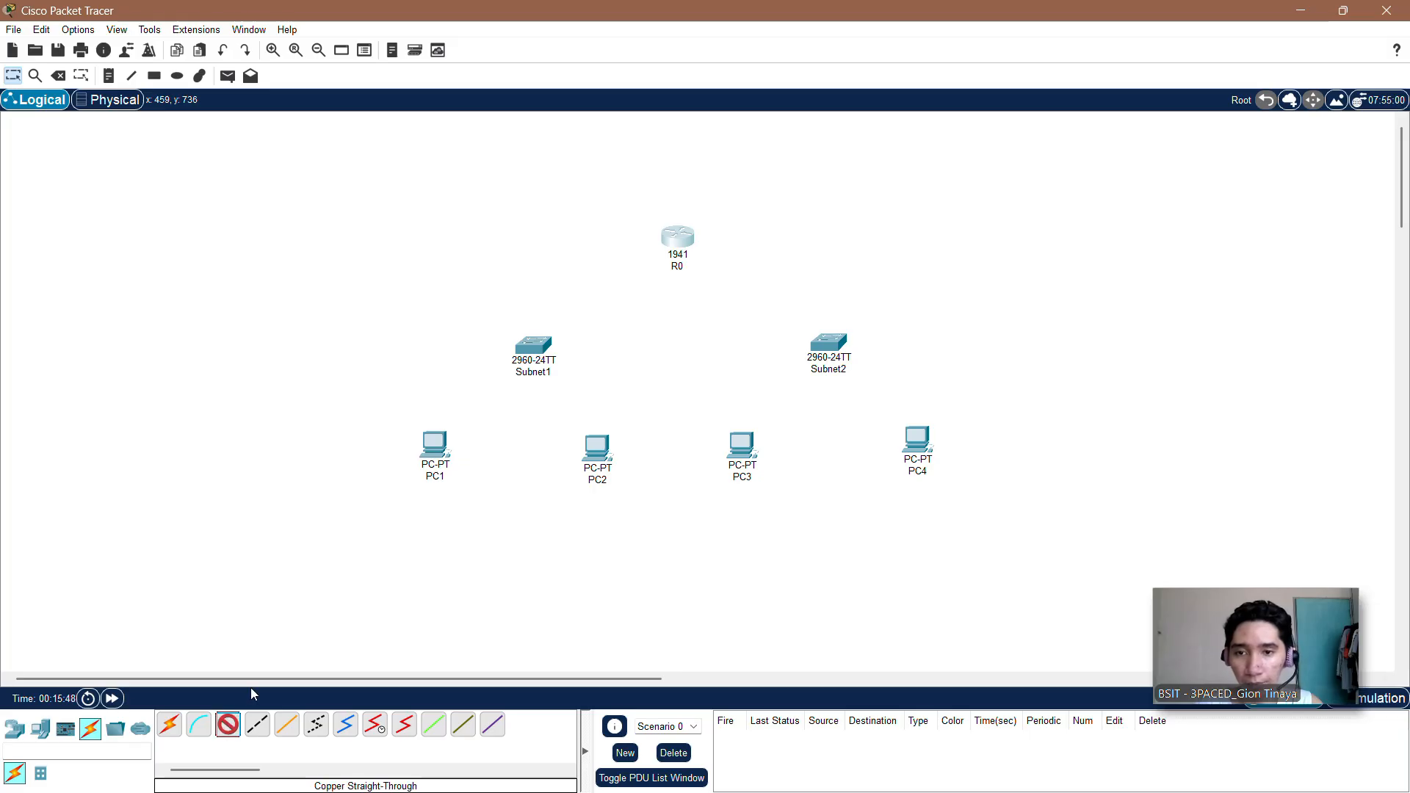
left_click(439, 445)
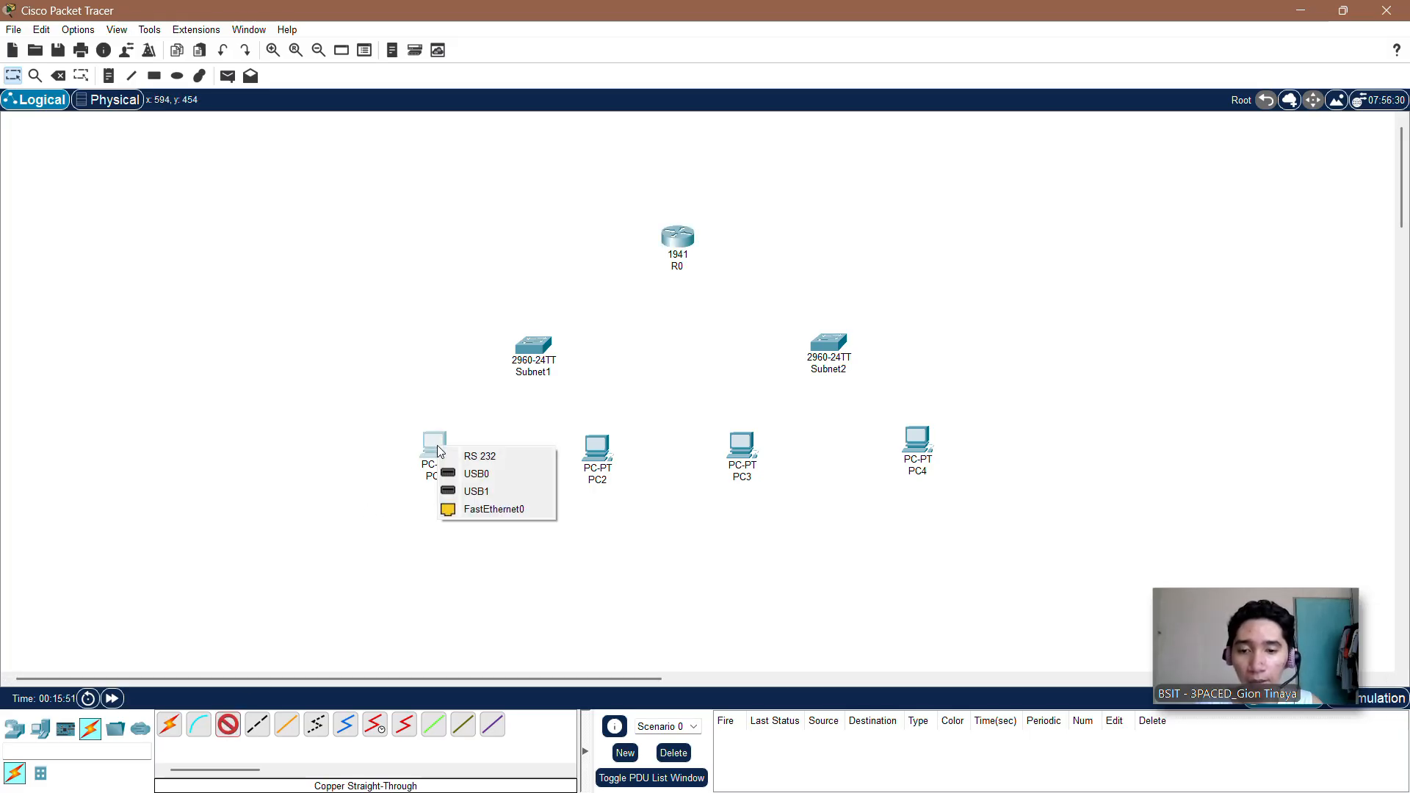
left_click(479, 510)
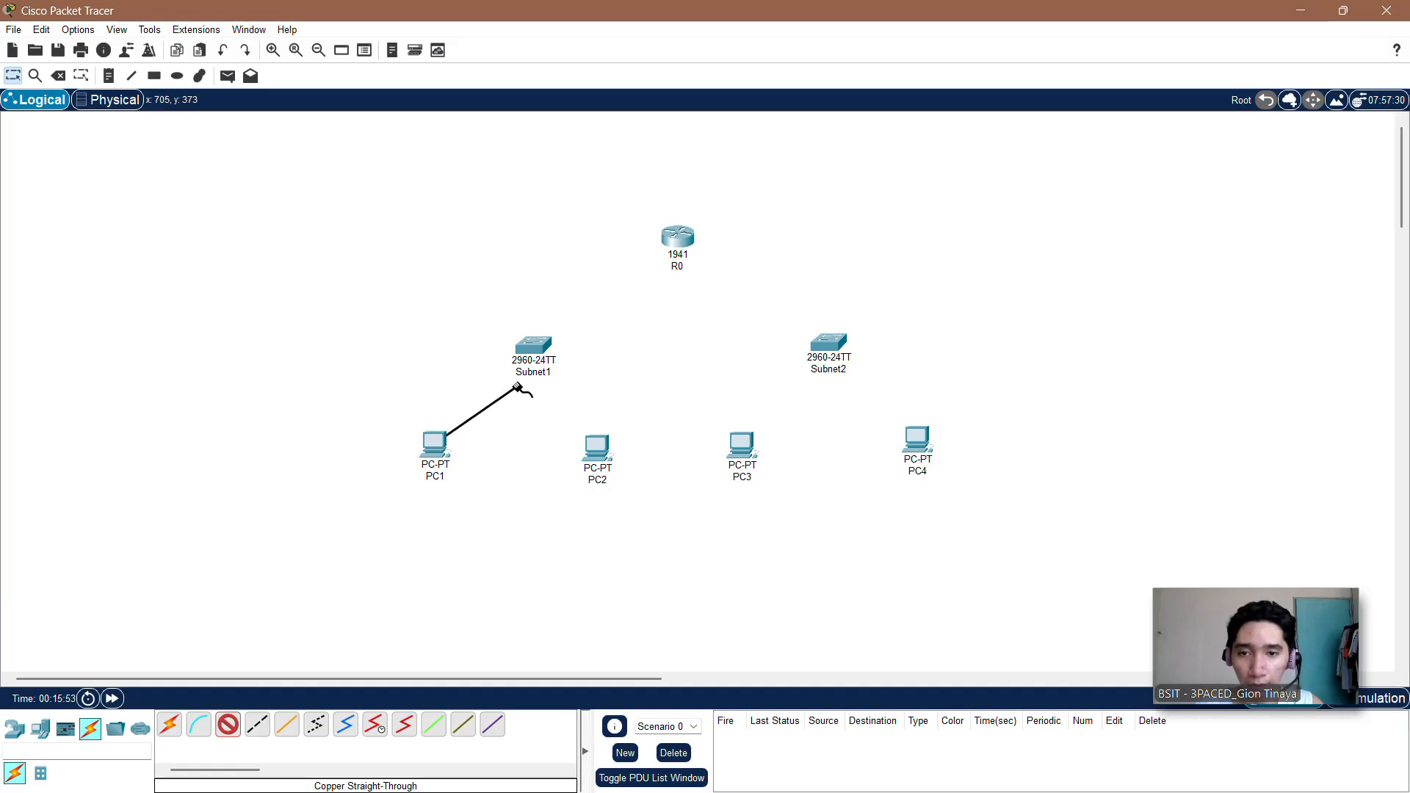
left_click(534, 348)
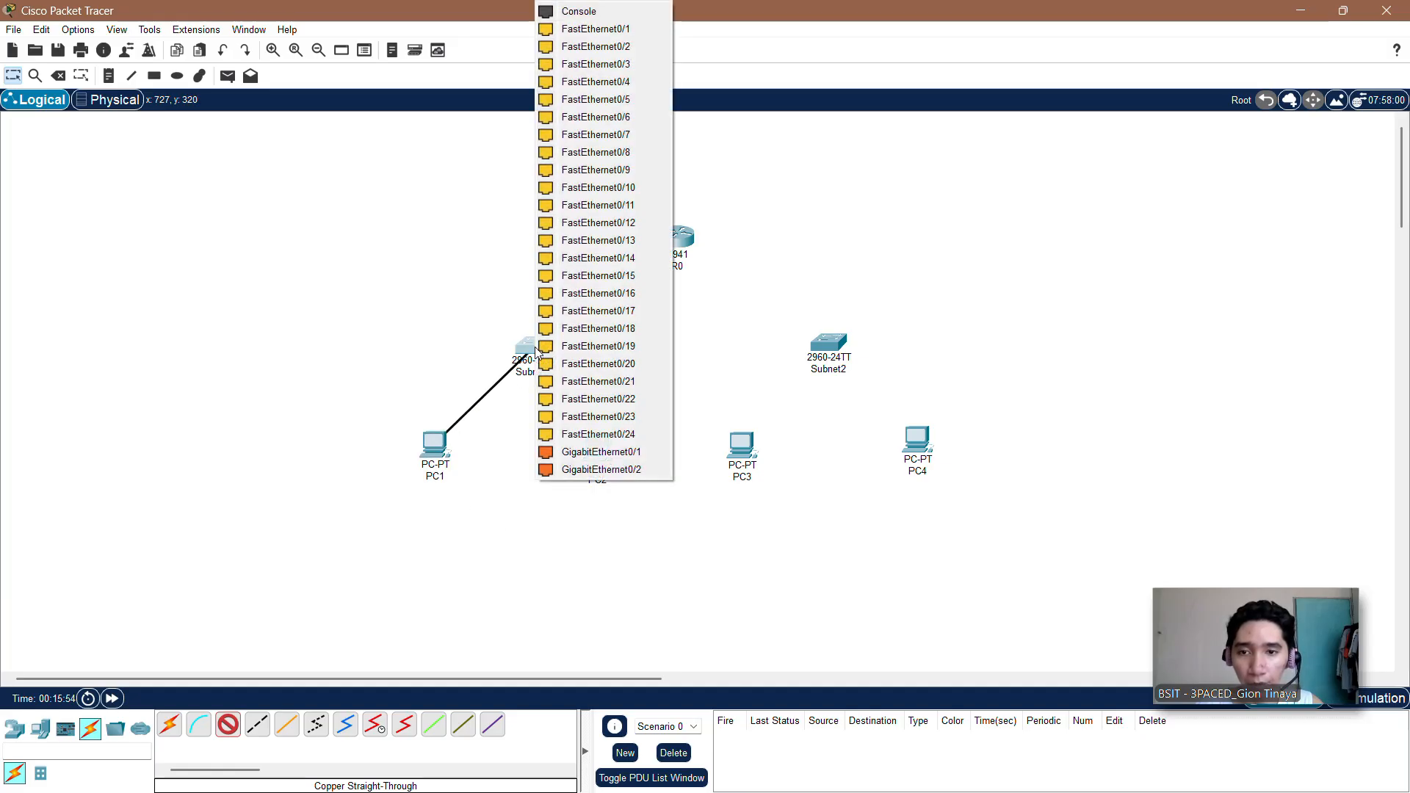
left_click(595, 32)
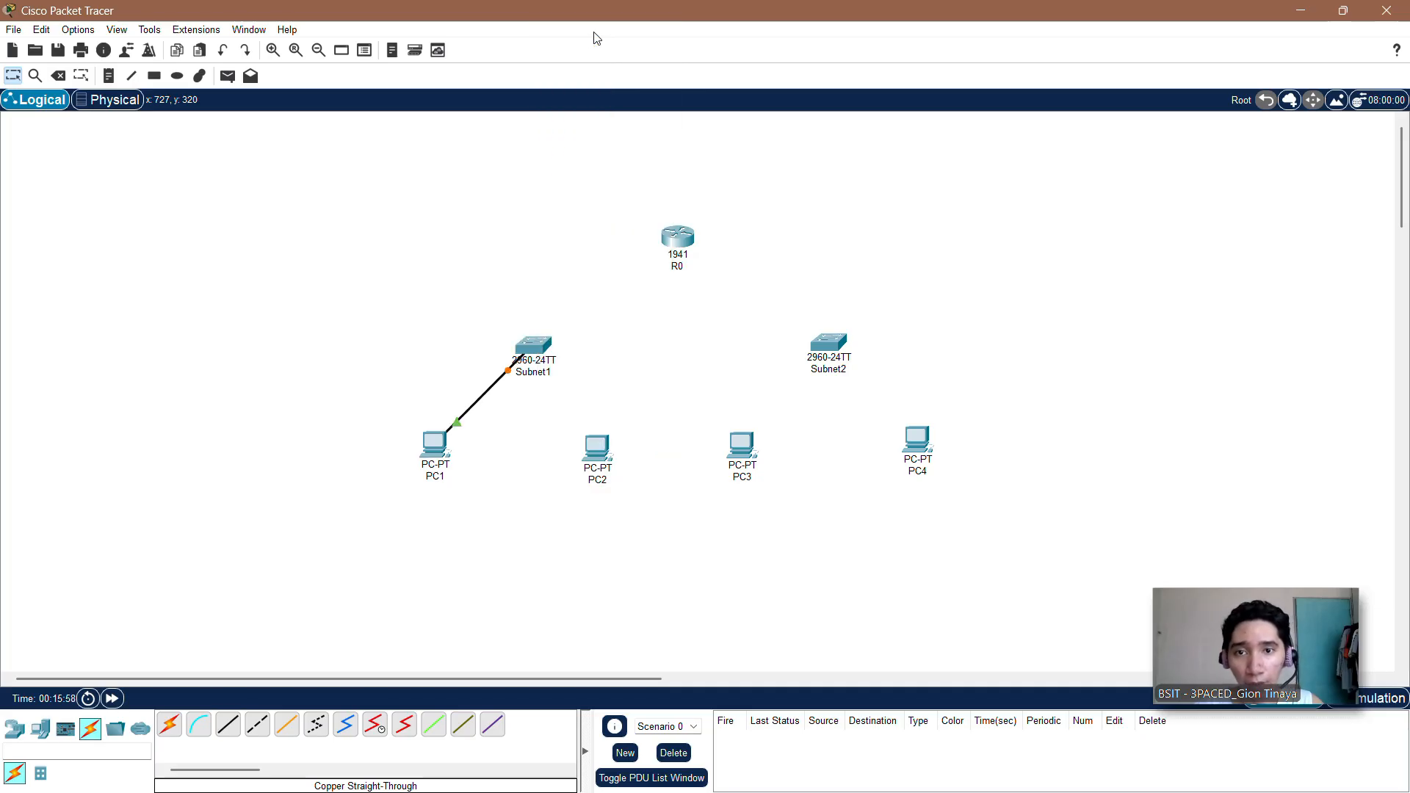
Step: Connect PC2's FastEthernet0 to FastEthernet0/2 on the Subnet1 switch with a copper straight-through cable
left_click(229, 724)
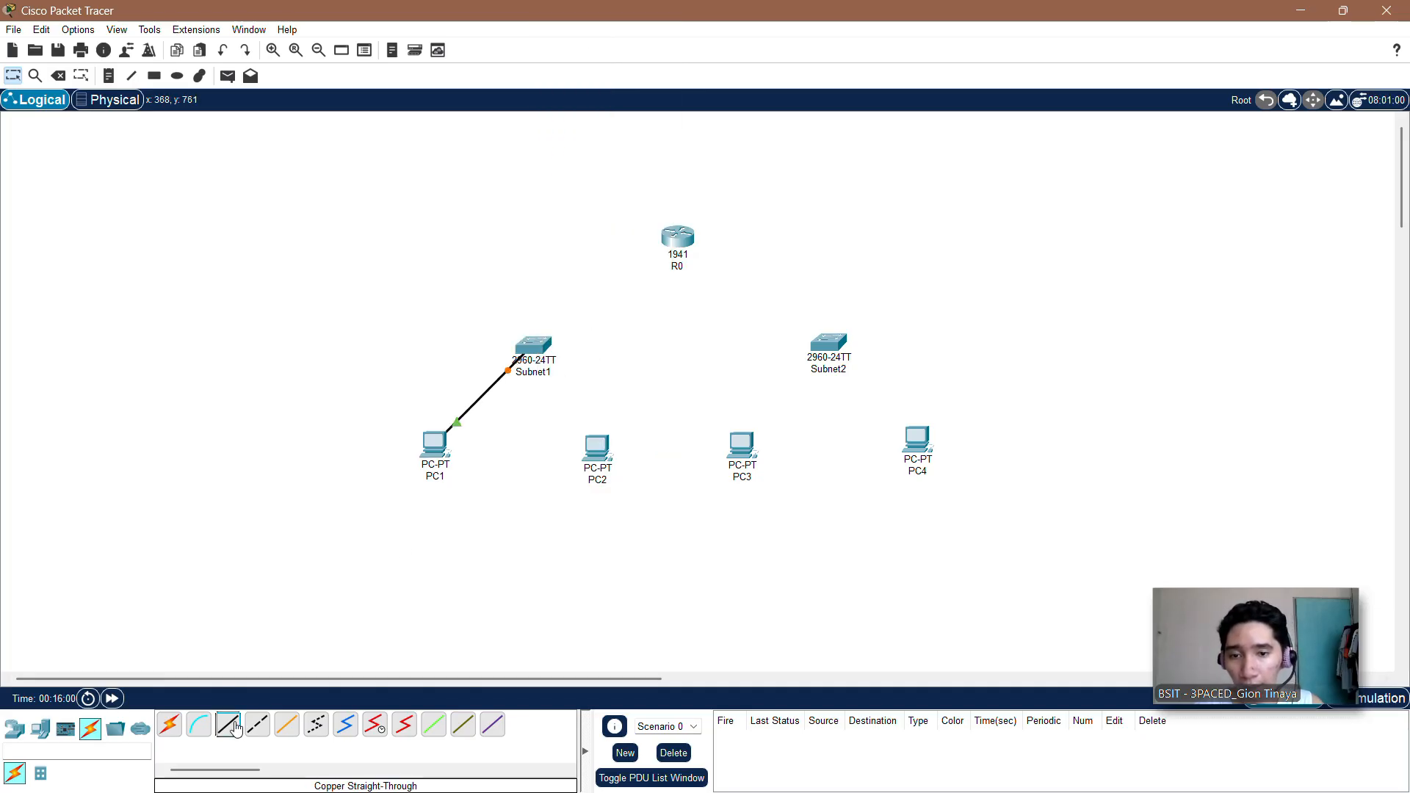
left_click(595, 457)
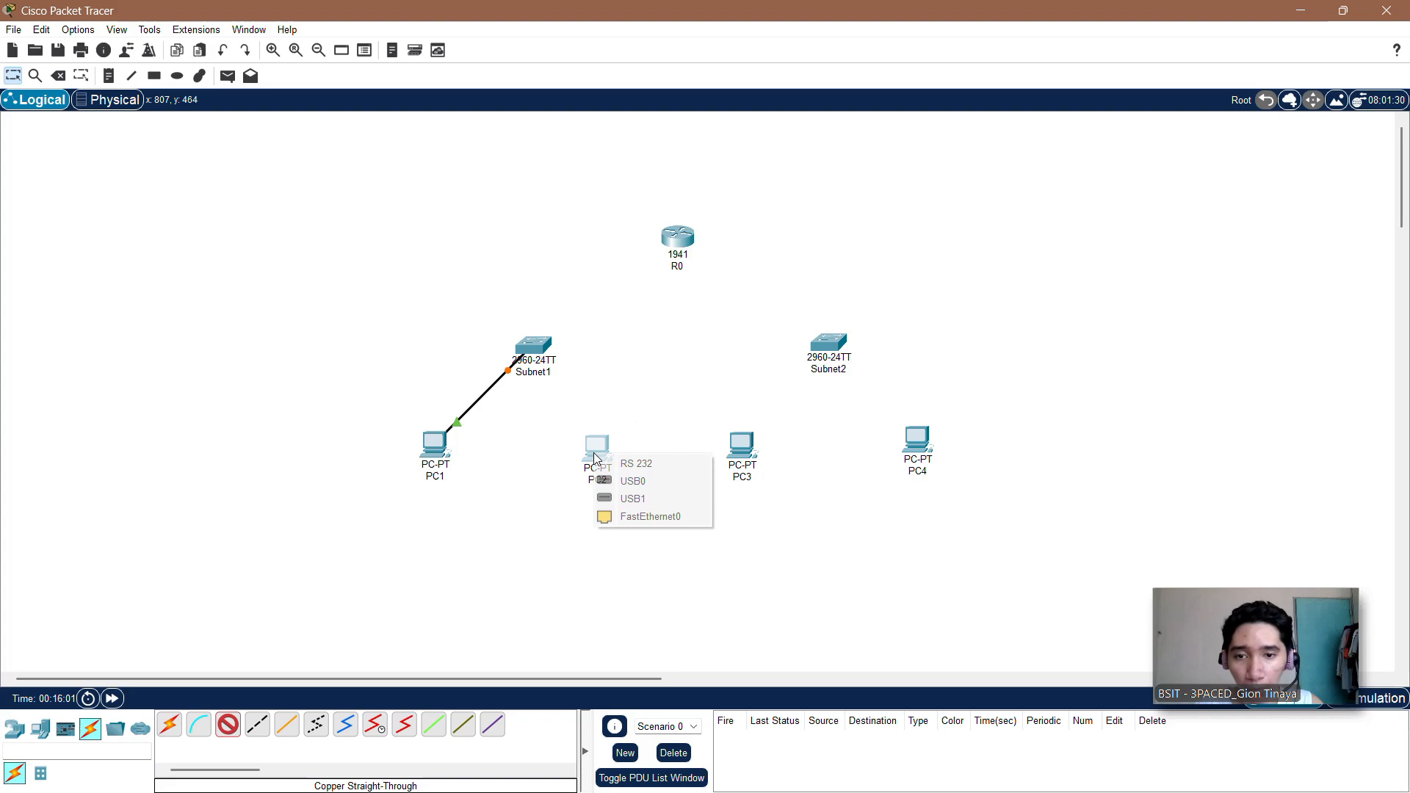
left_click(625, 517)
left_click(539, 353)
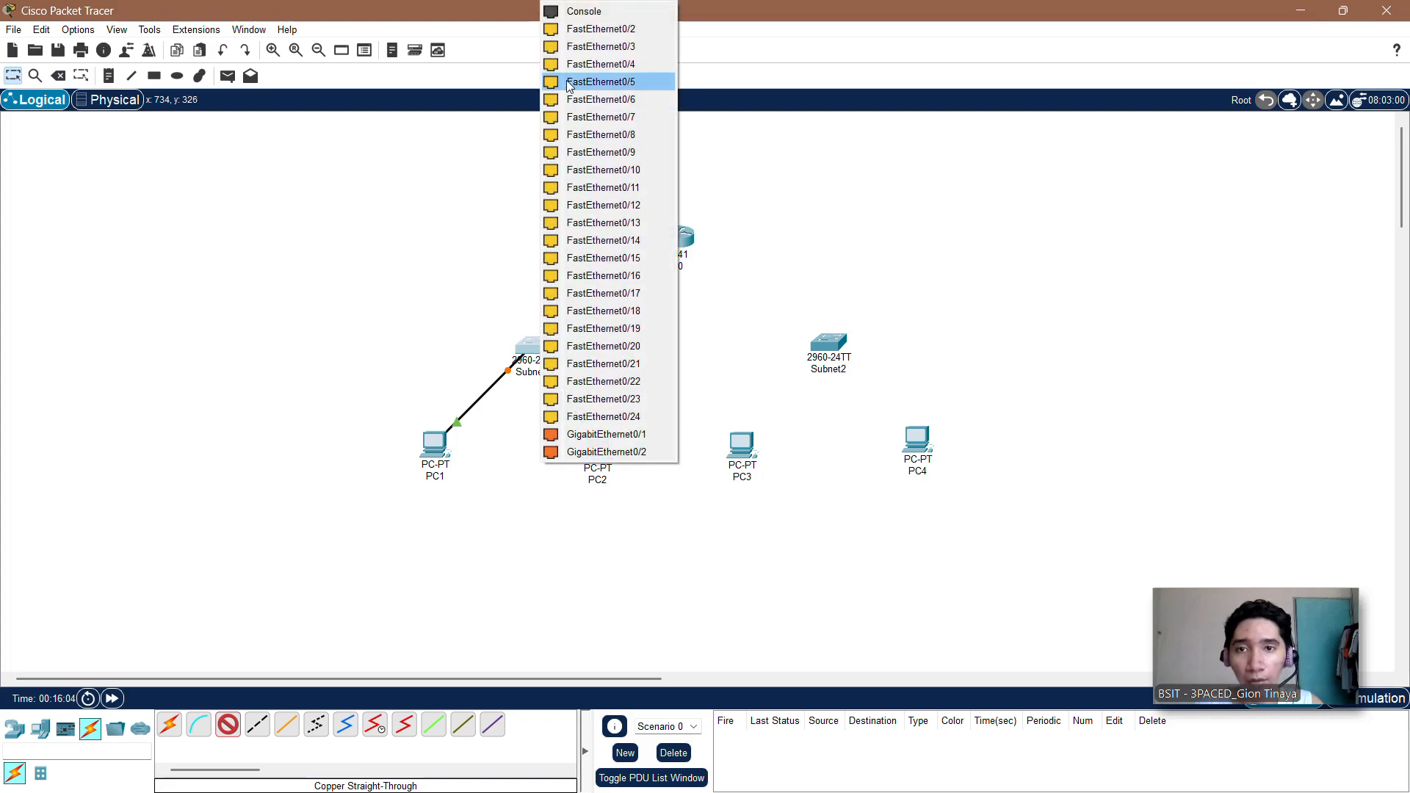
left_click(562, 35)
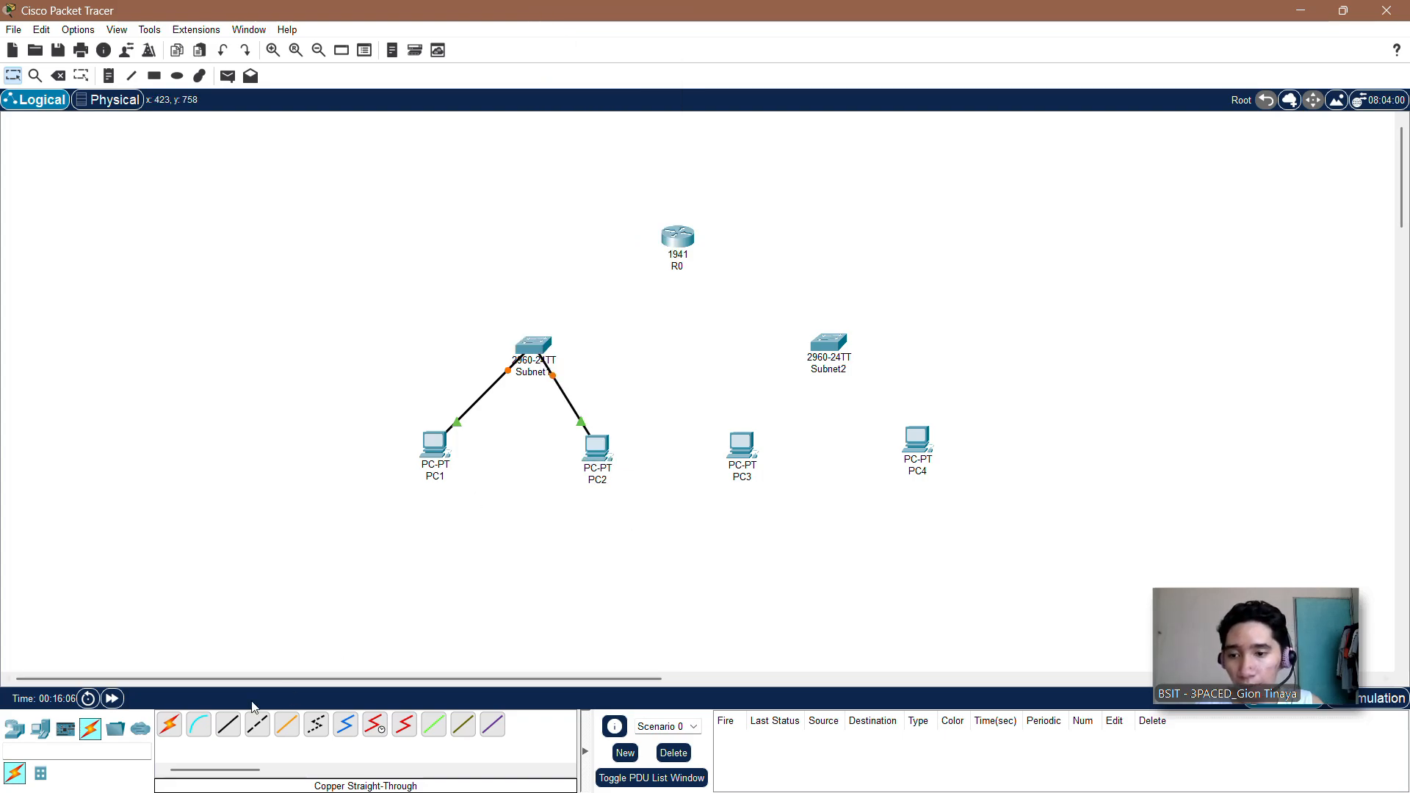
Step: Connect PC3's FastEthernet0 to FastEthernet0/1 on the Subnet2 switch with a copper straight-through cable
left_click(229, 725)
left_click(743, 442)
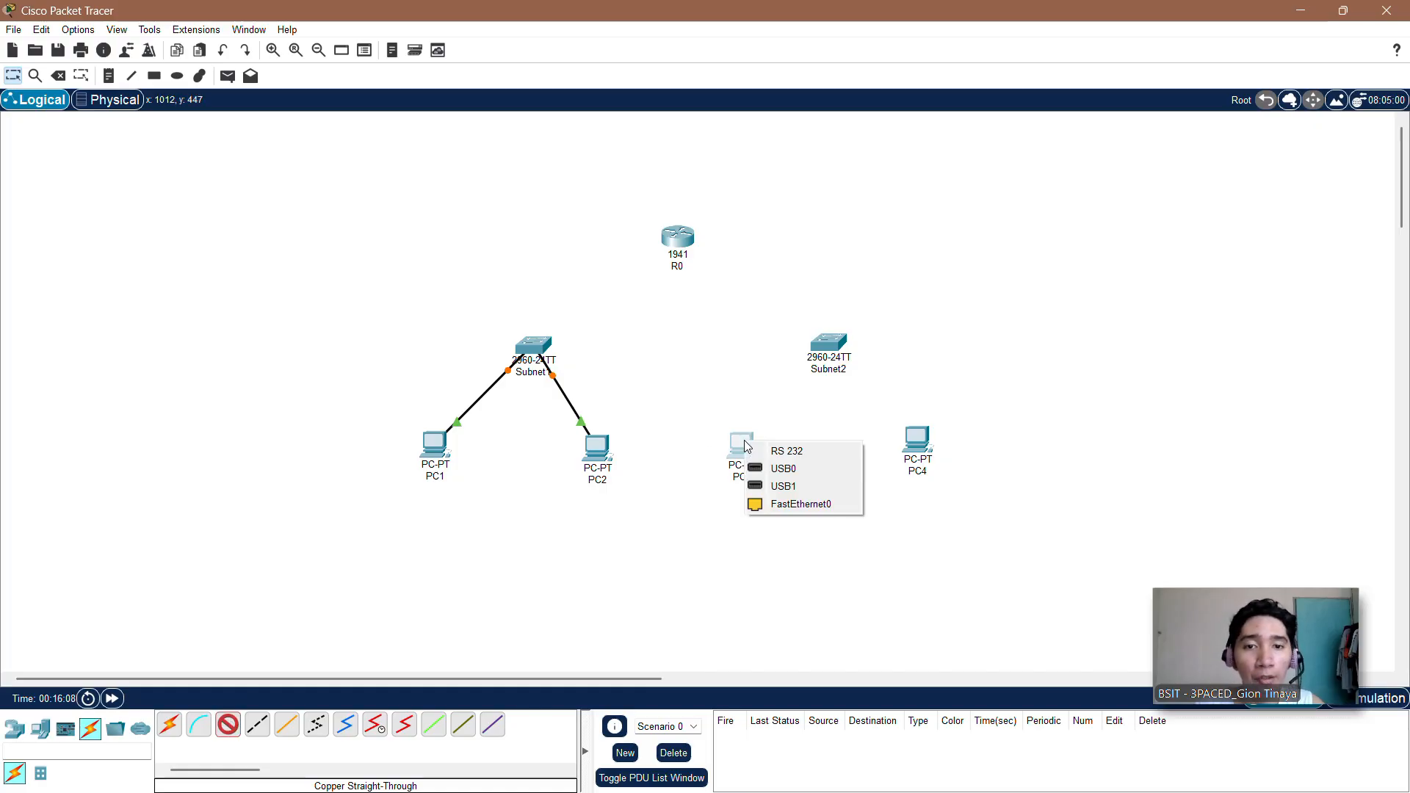
left_click(788, 509)
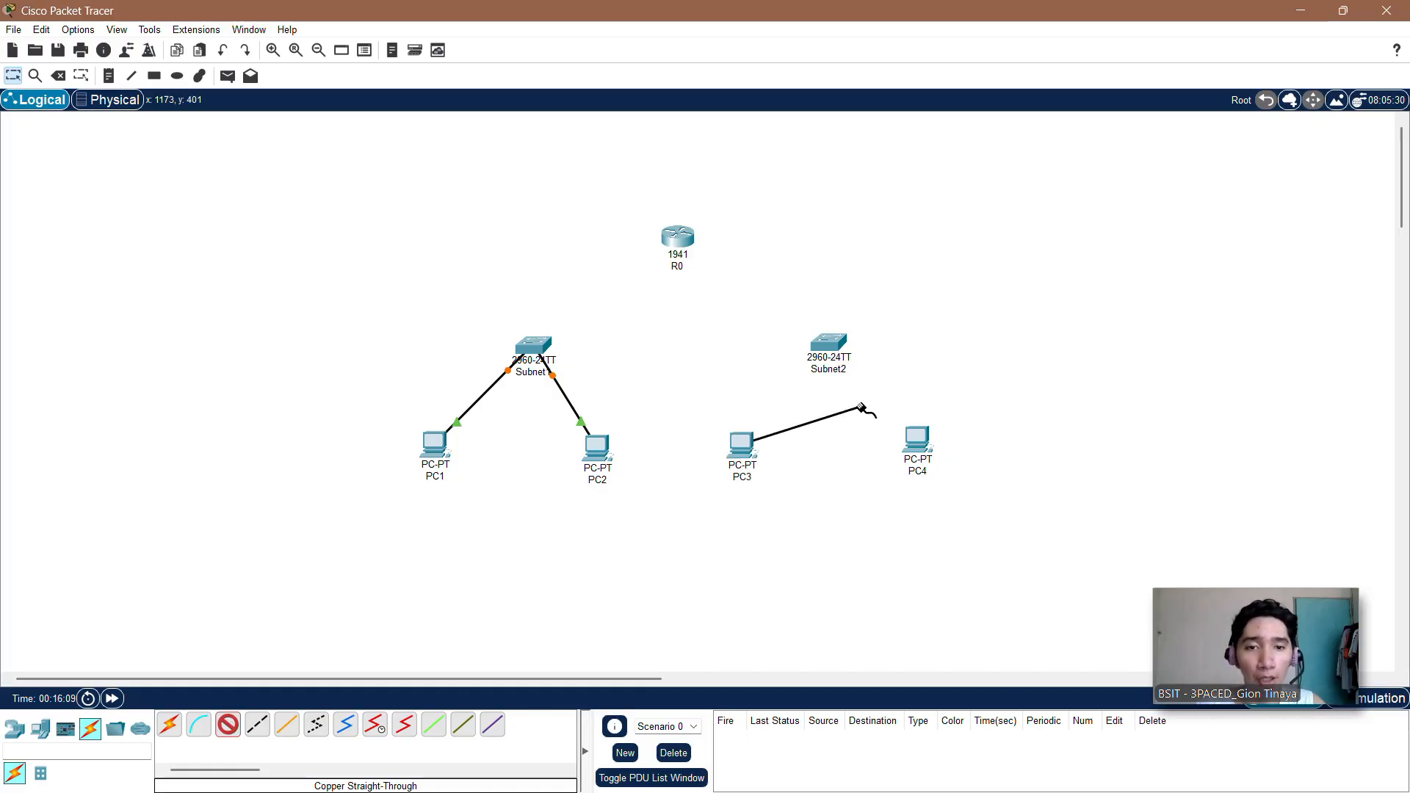
left_click(827, 348)
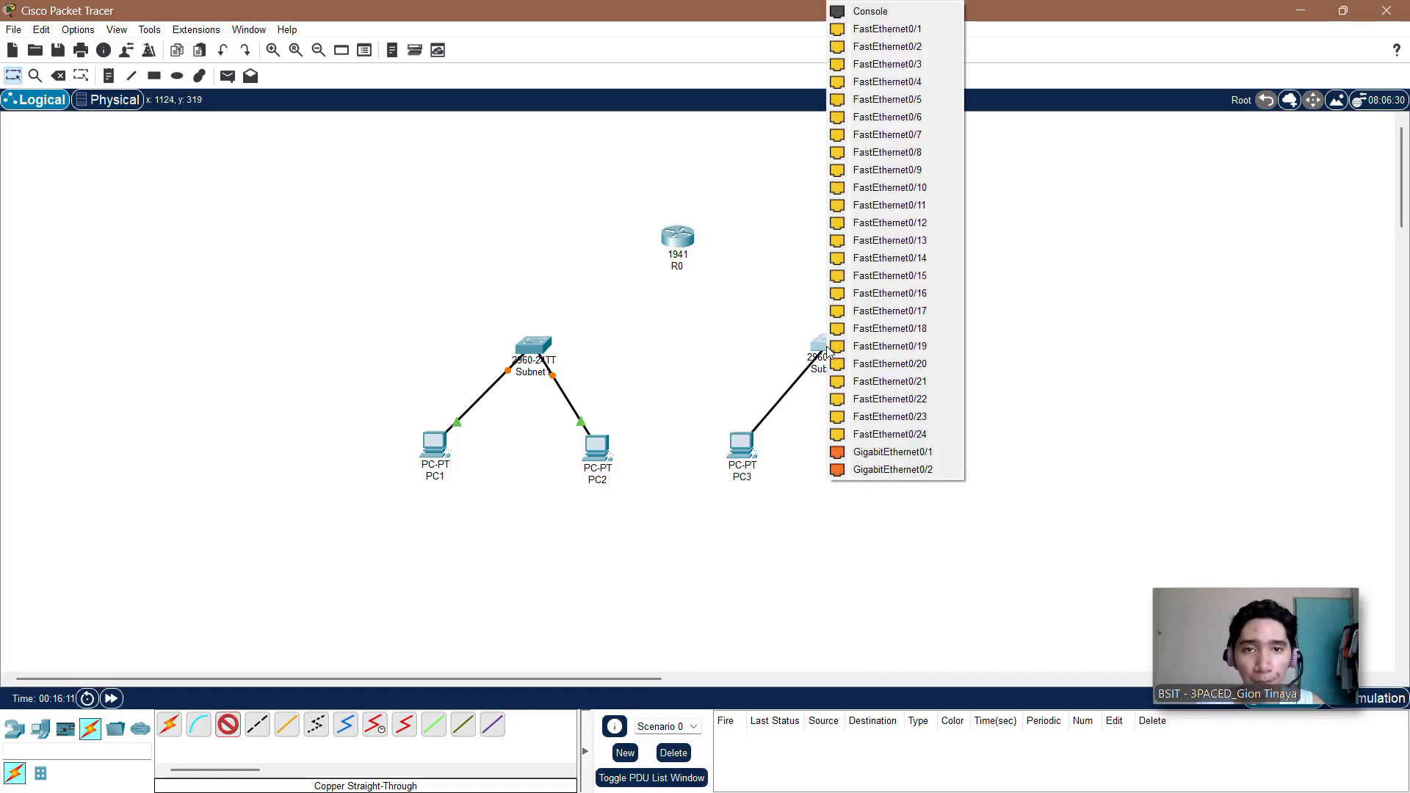
left_click(887, 29)
Step: Connect PC4's FastEthernet0 to FastEthernet0/2 on the Subnet2 switch with a copper straight-through cable
left_click(228, 725)
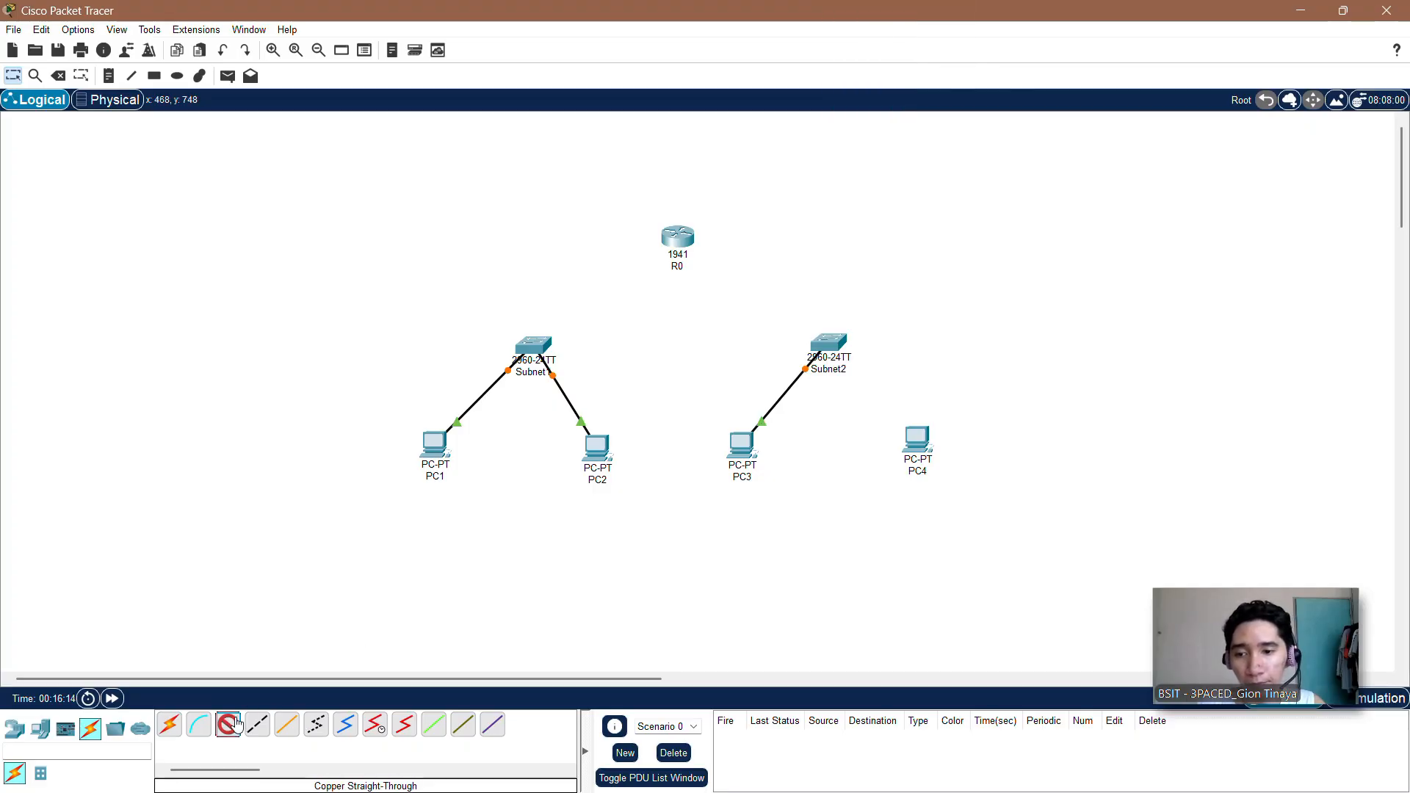
left_click(911, 446)
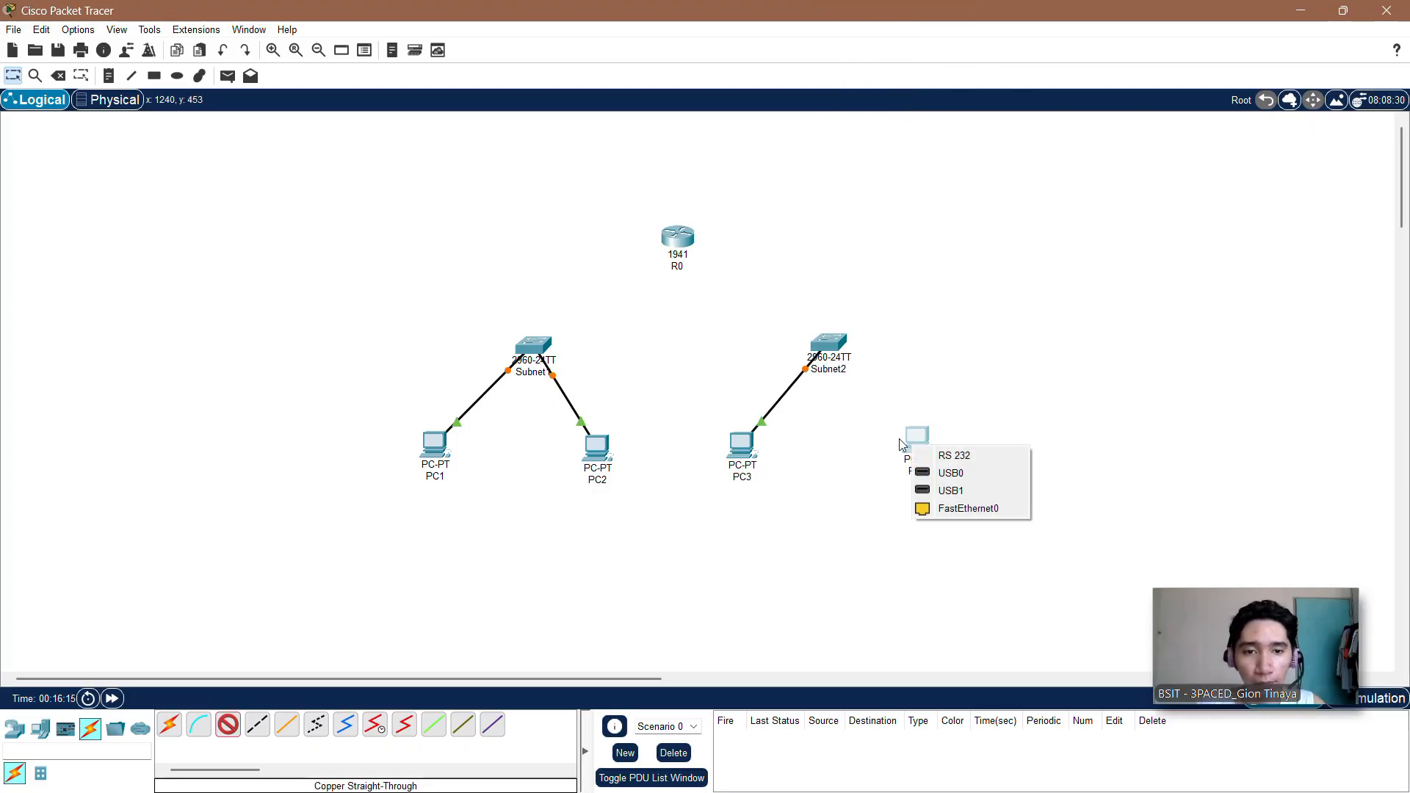
left_click(946, 506)
left_click(836, 345)
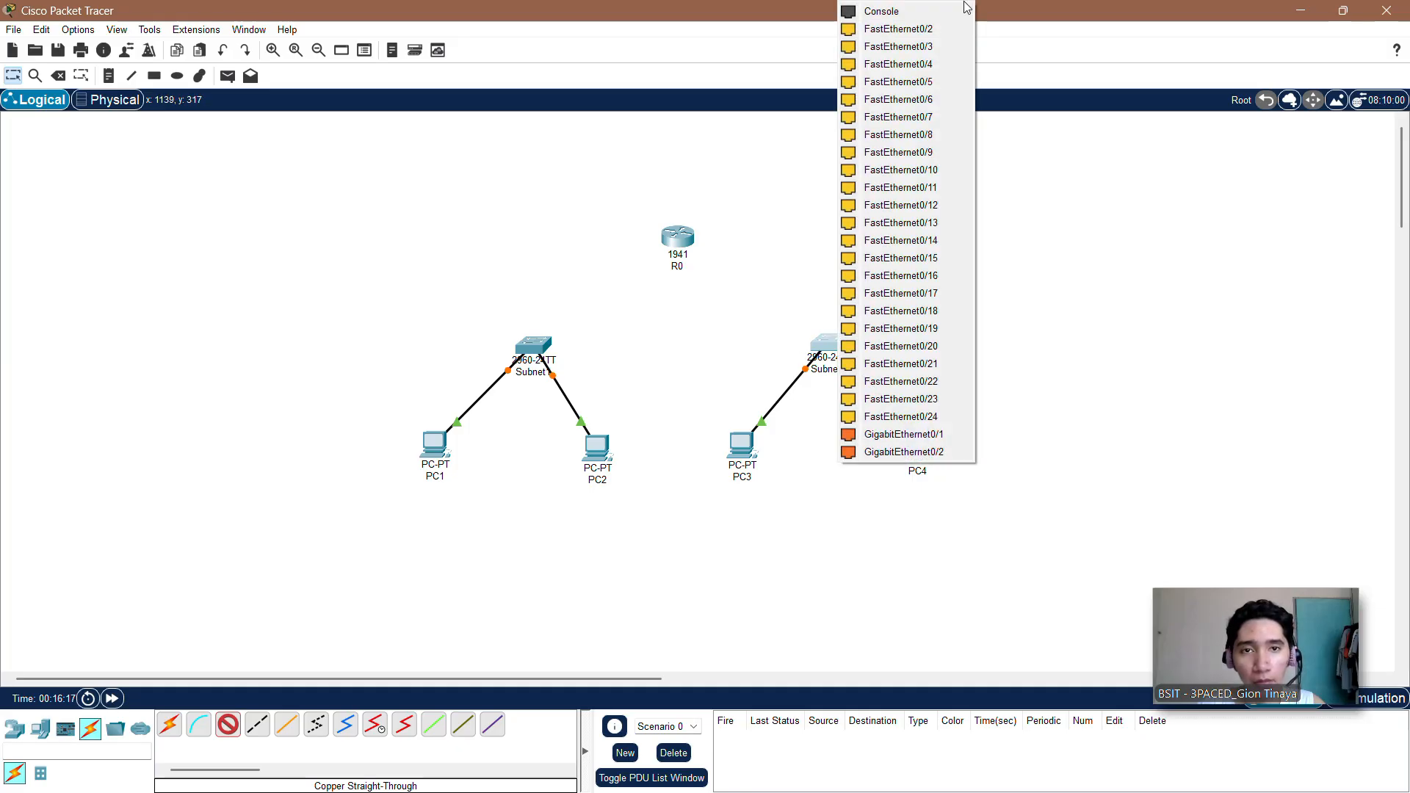
left_click(914, 30)
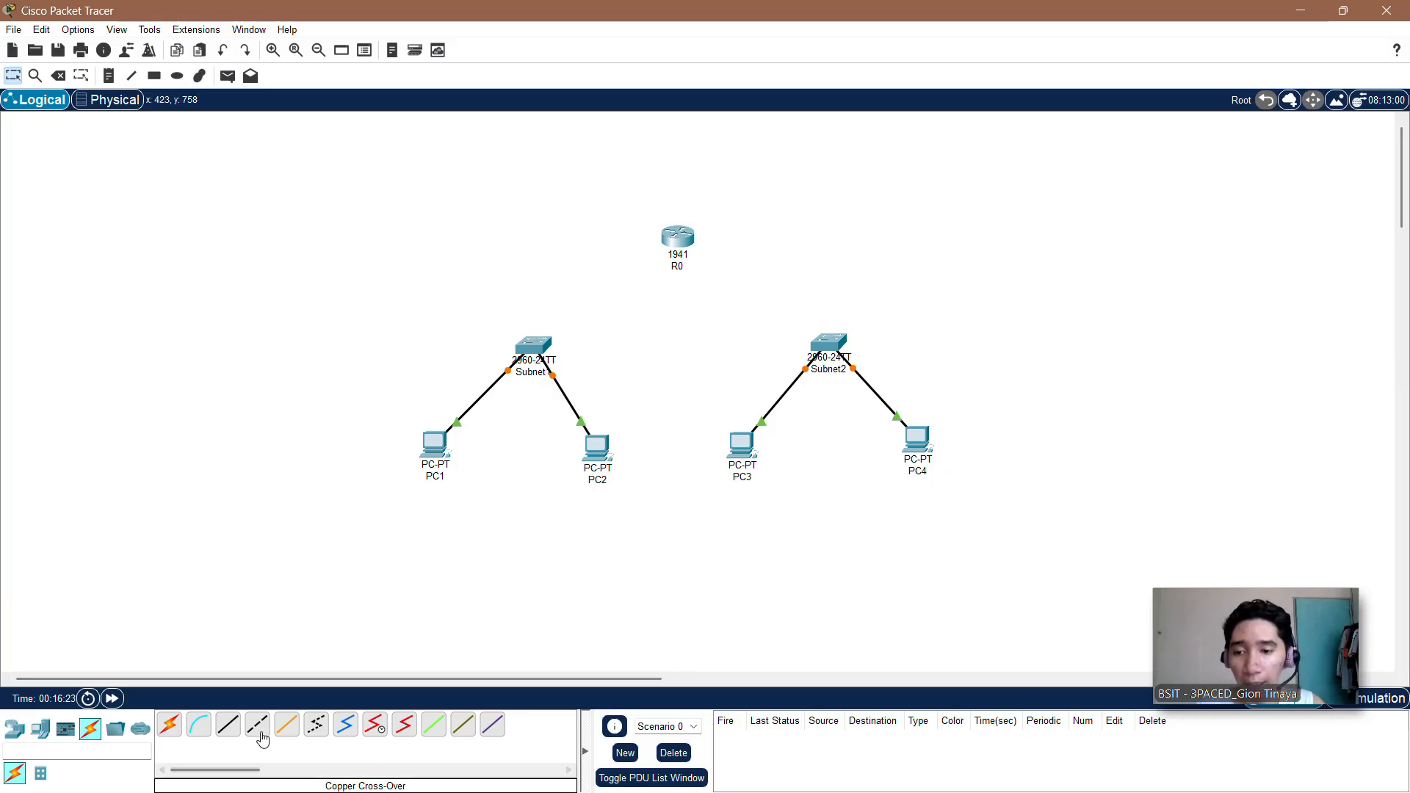
Step: Connect FastEthernet0/3 on the Subnet1 switch to R0's GigabitEthernet0/0 with a copper straight-through cable
left_click(229, 726)
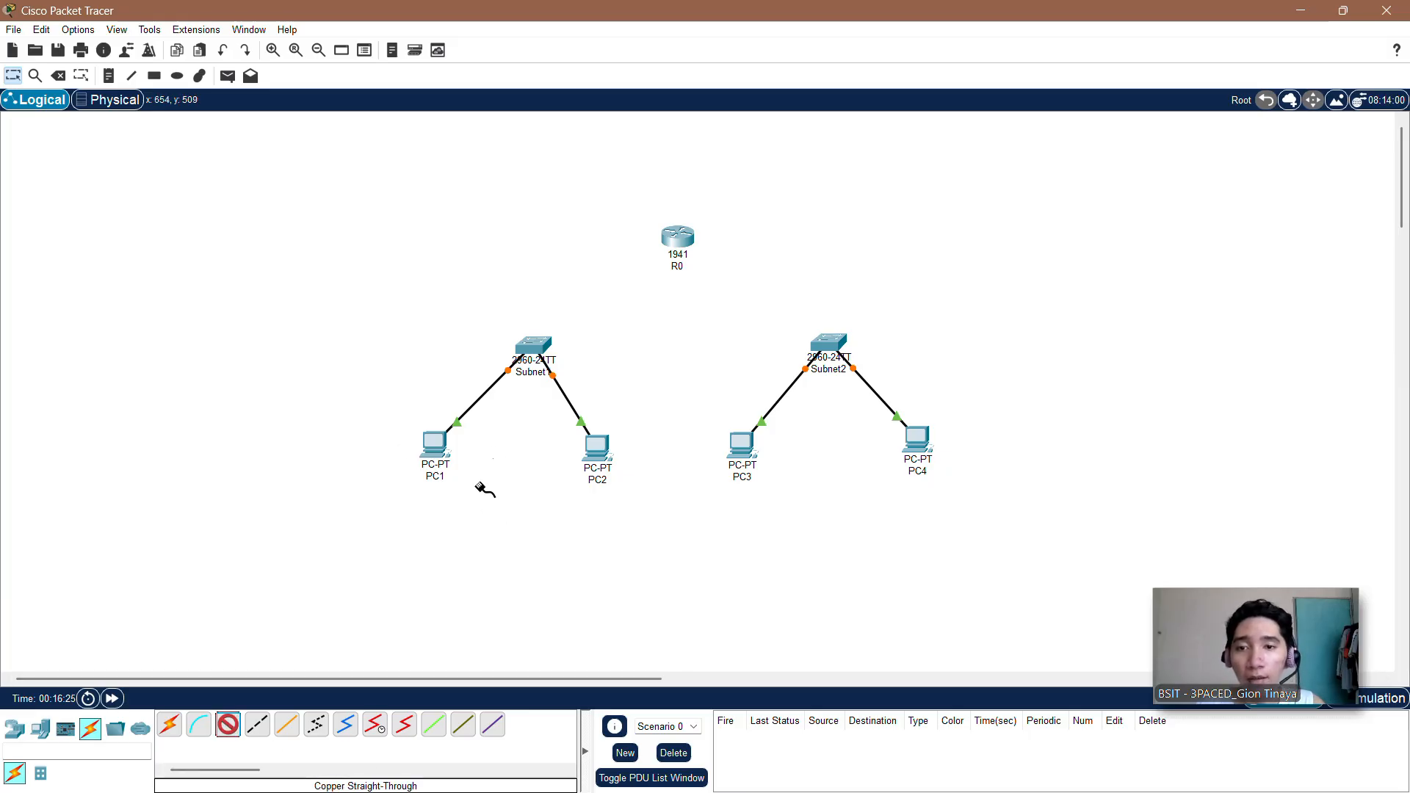
left_click(539, 342)
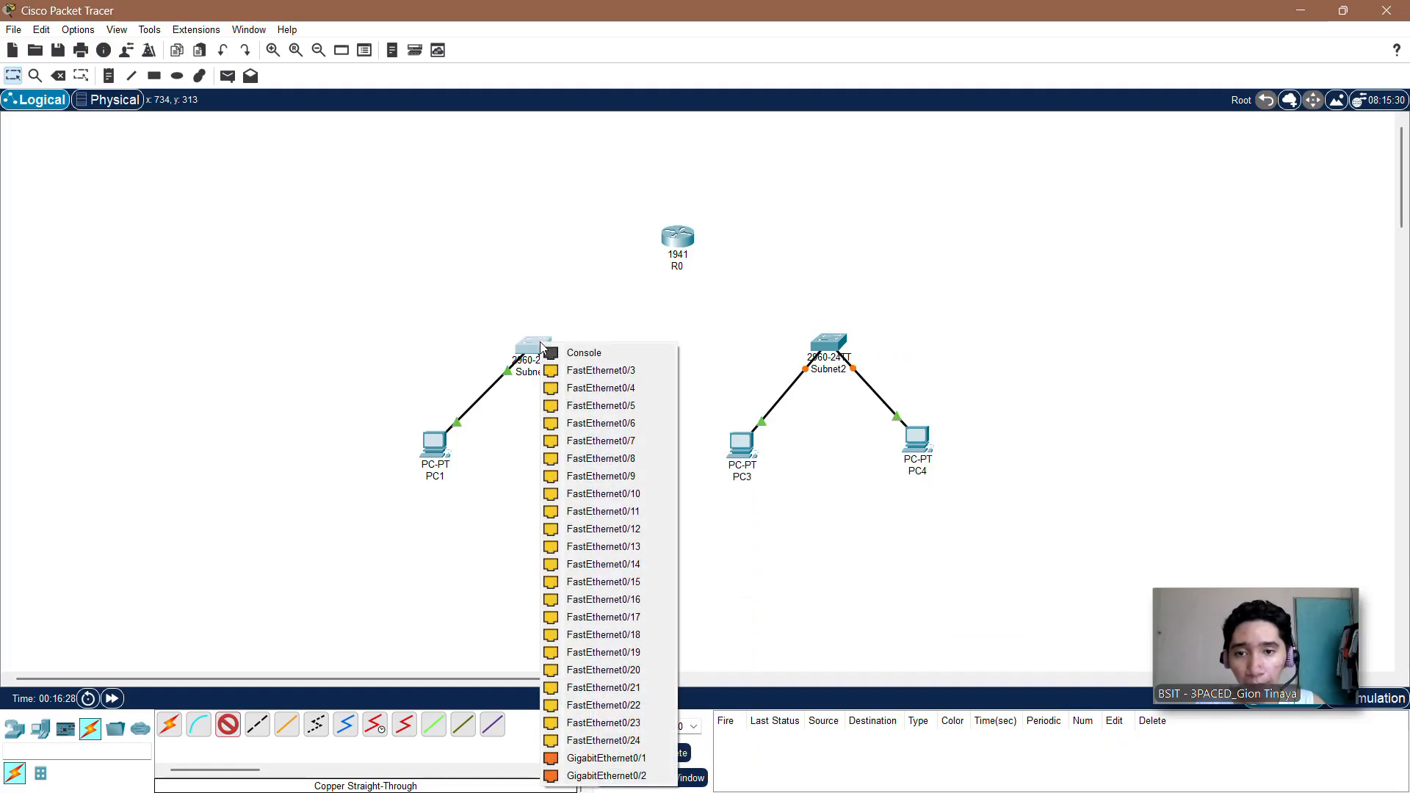
left_click(577, 371)
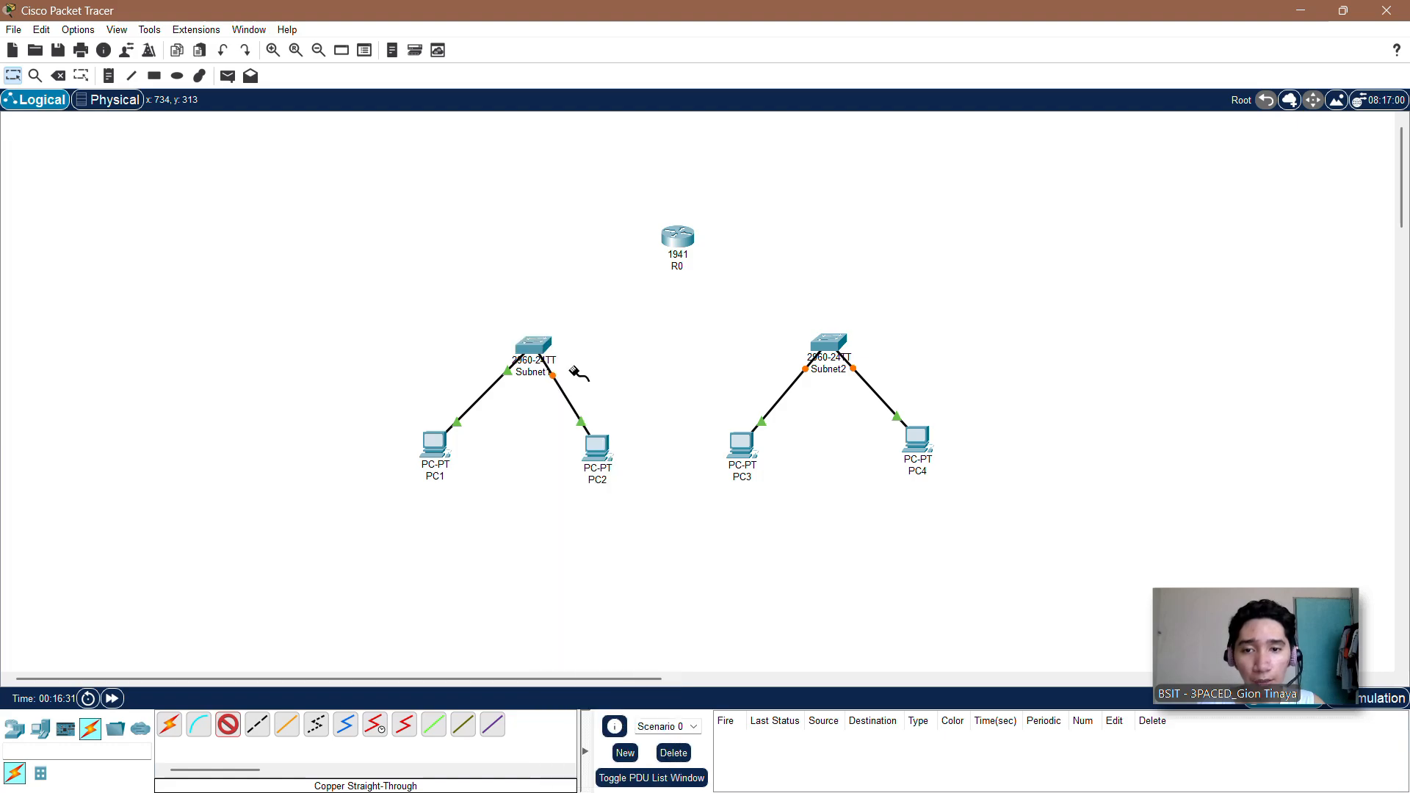
left_click(680, 238)
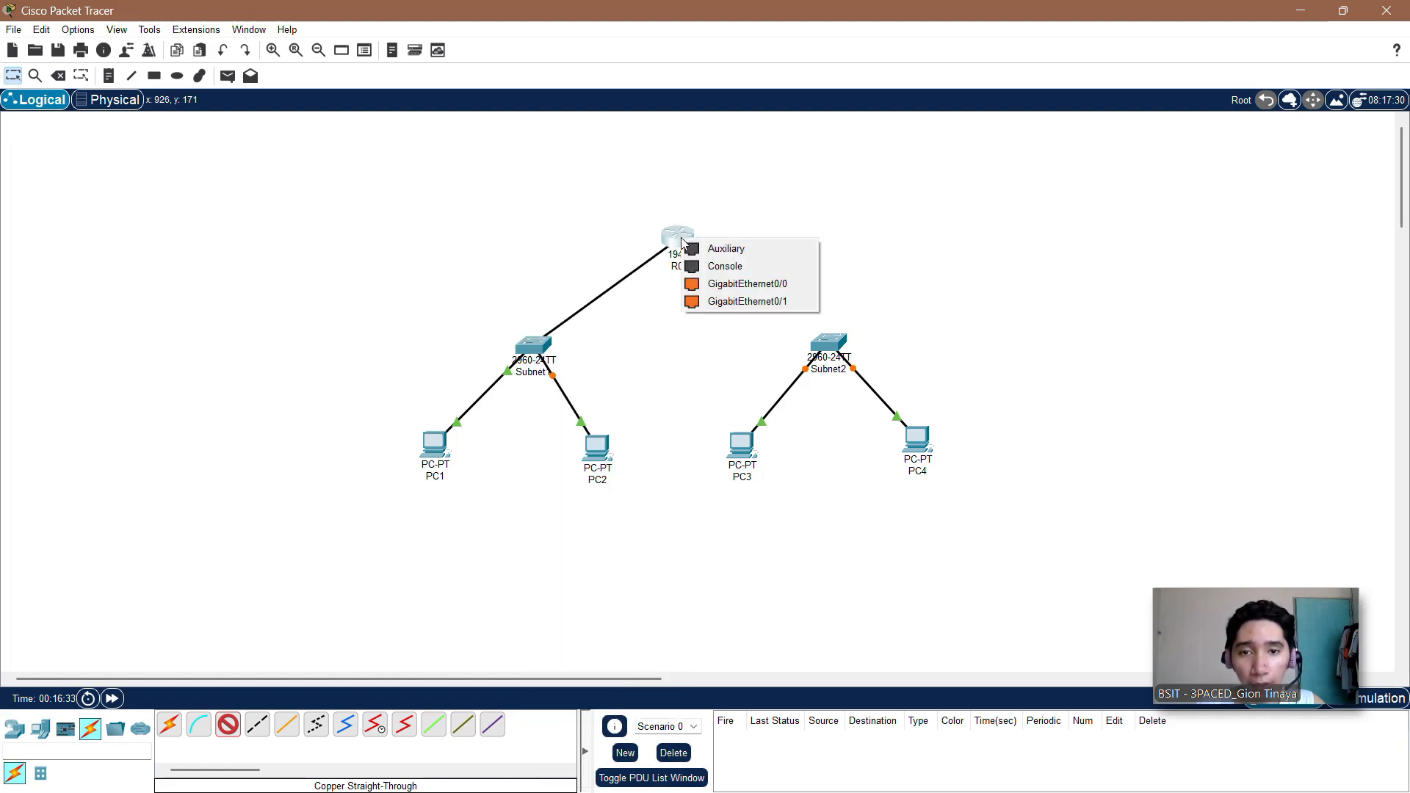
left_click(718, 285)
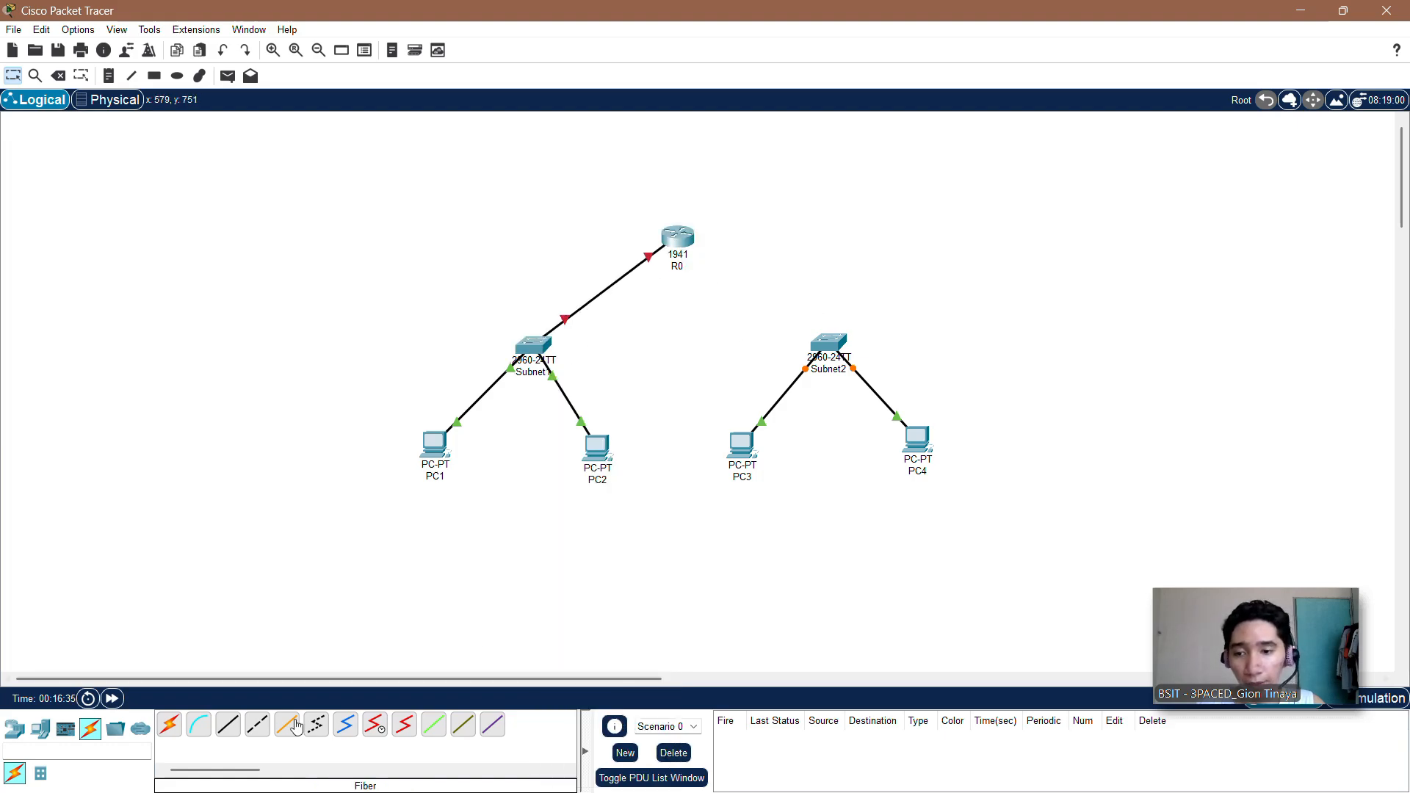
Step: Connect FastEthernet0/3 on the Subnet2 switch to R0's GigabitEthernet0/1 with a copper straight-through cable
left_click(229, 727)
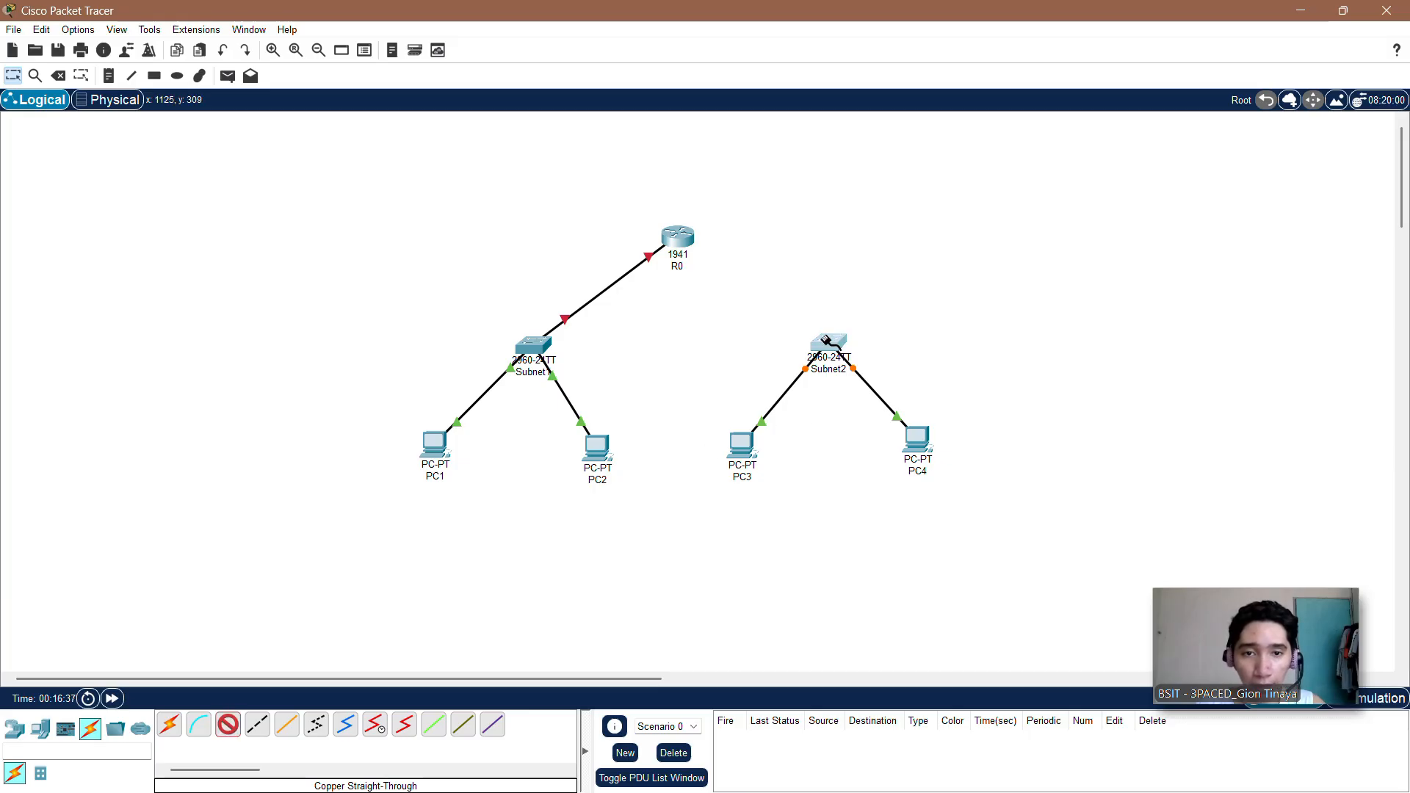
left_click(828, 343)
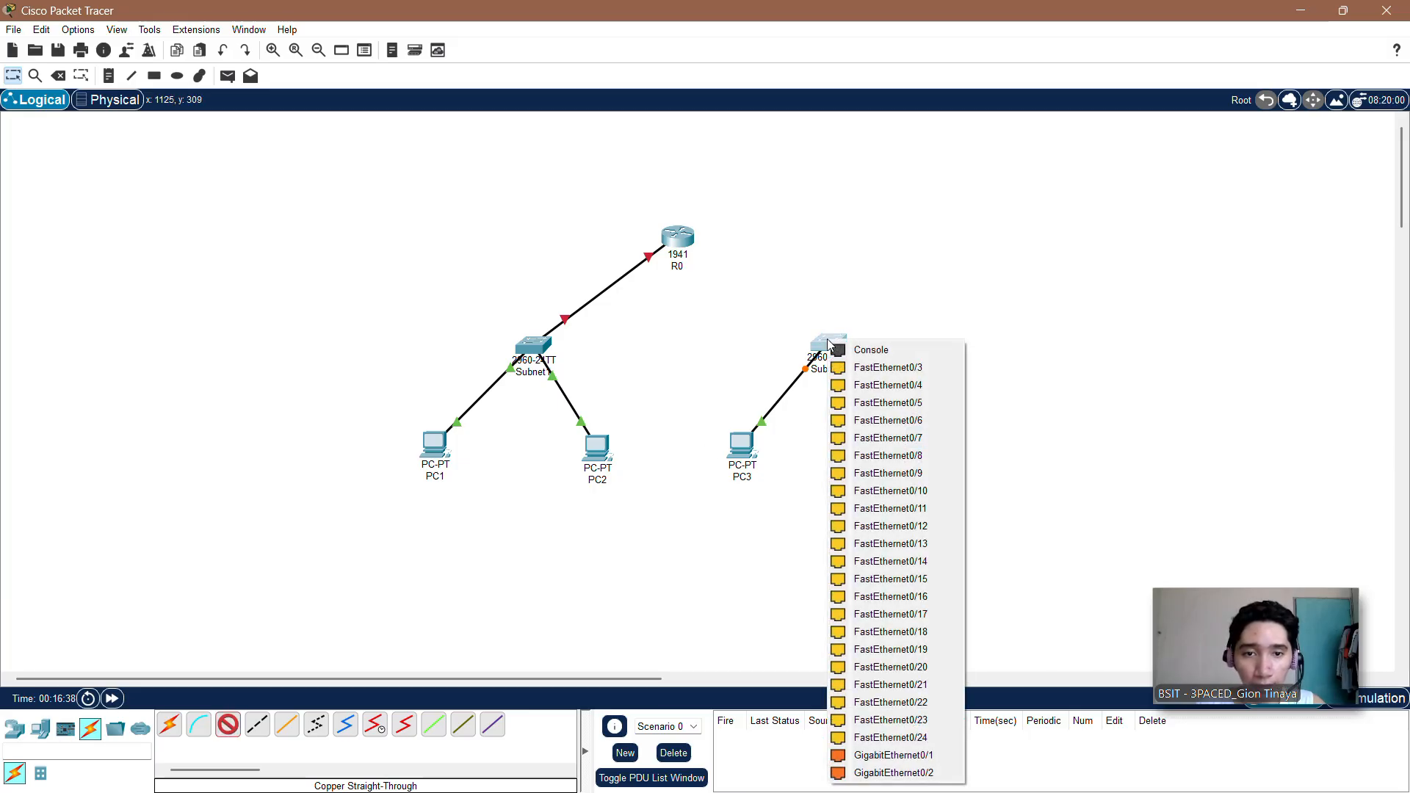
left_click(857, 369)
left_click(673, 236)
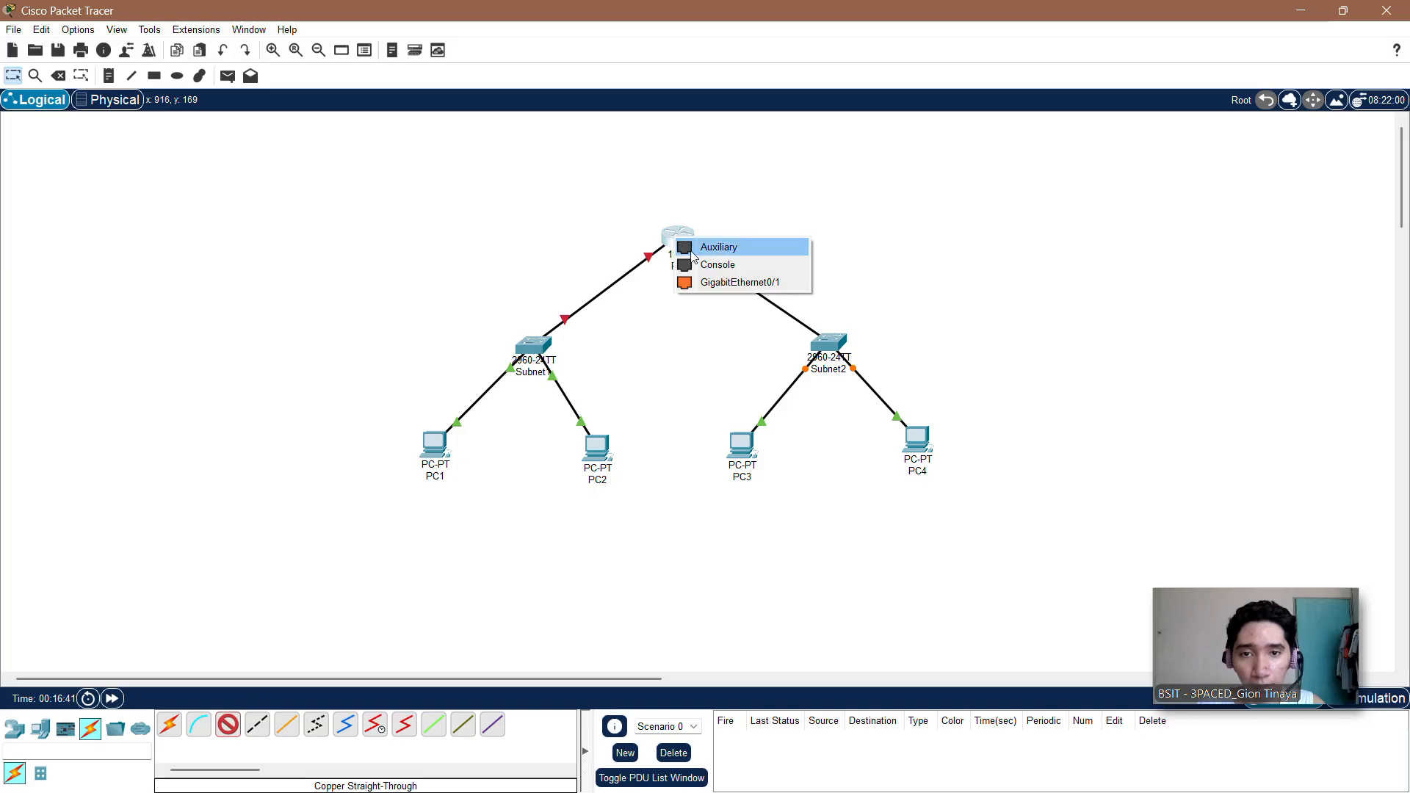
left_click(717, 289)
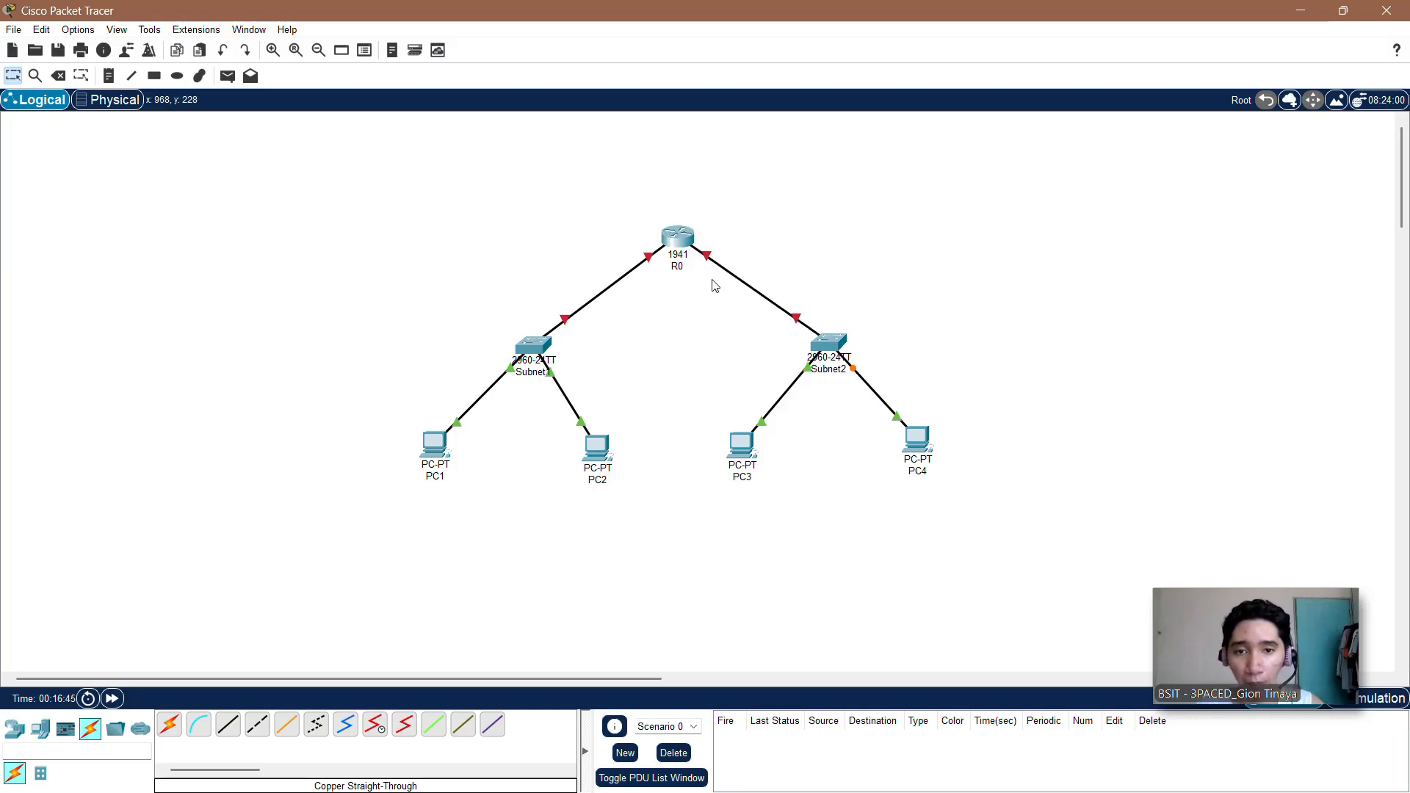
Step: Delete the cable between router R0 and the Subnet2 switch
left_click(58, 75)
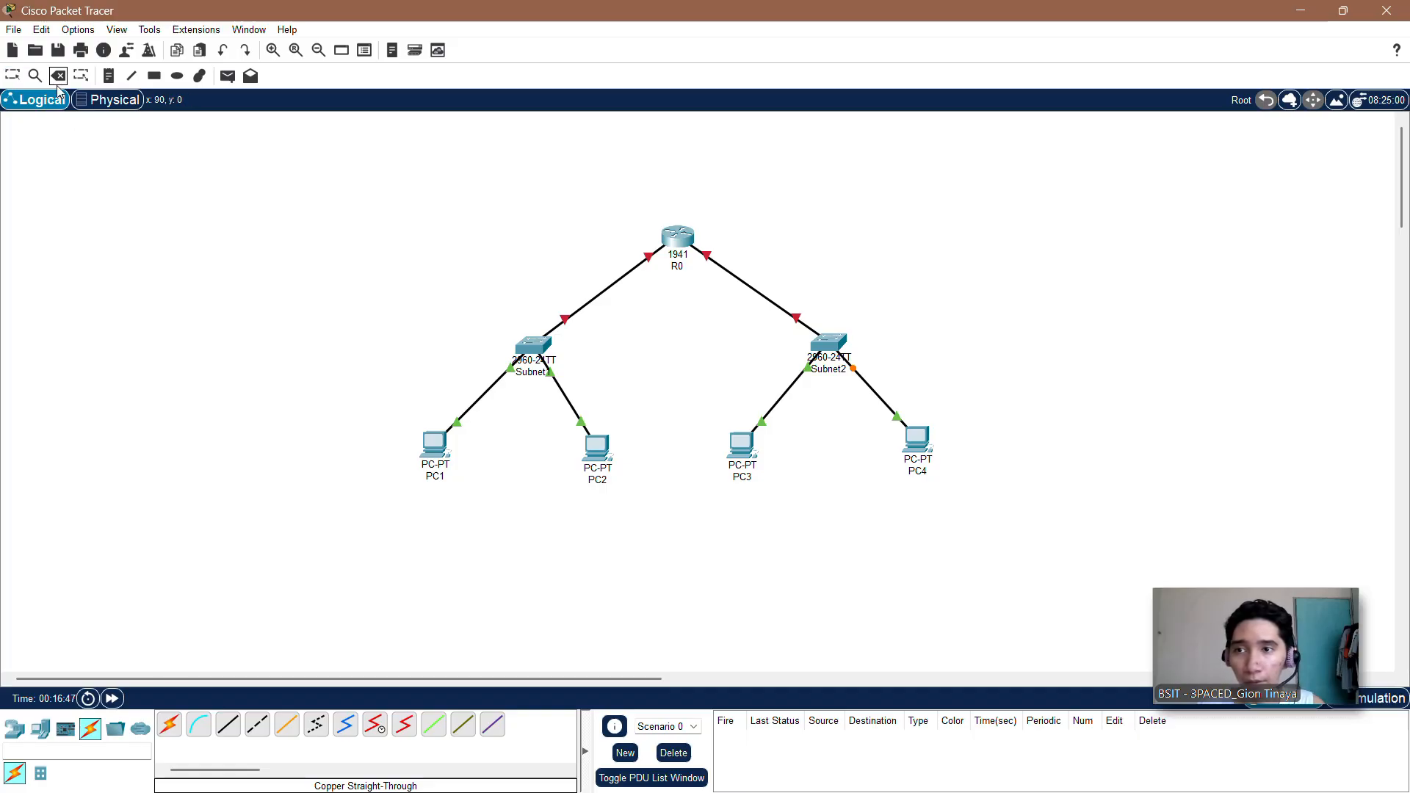
left_click(738, 283)
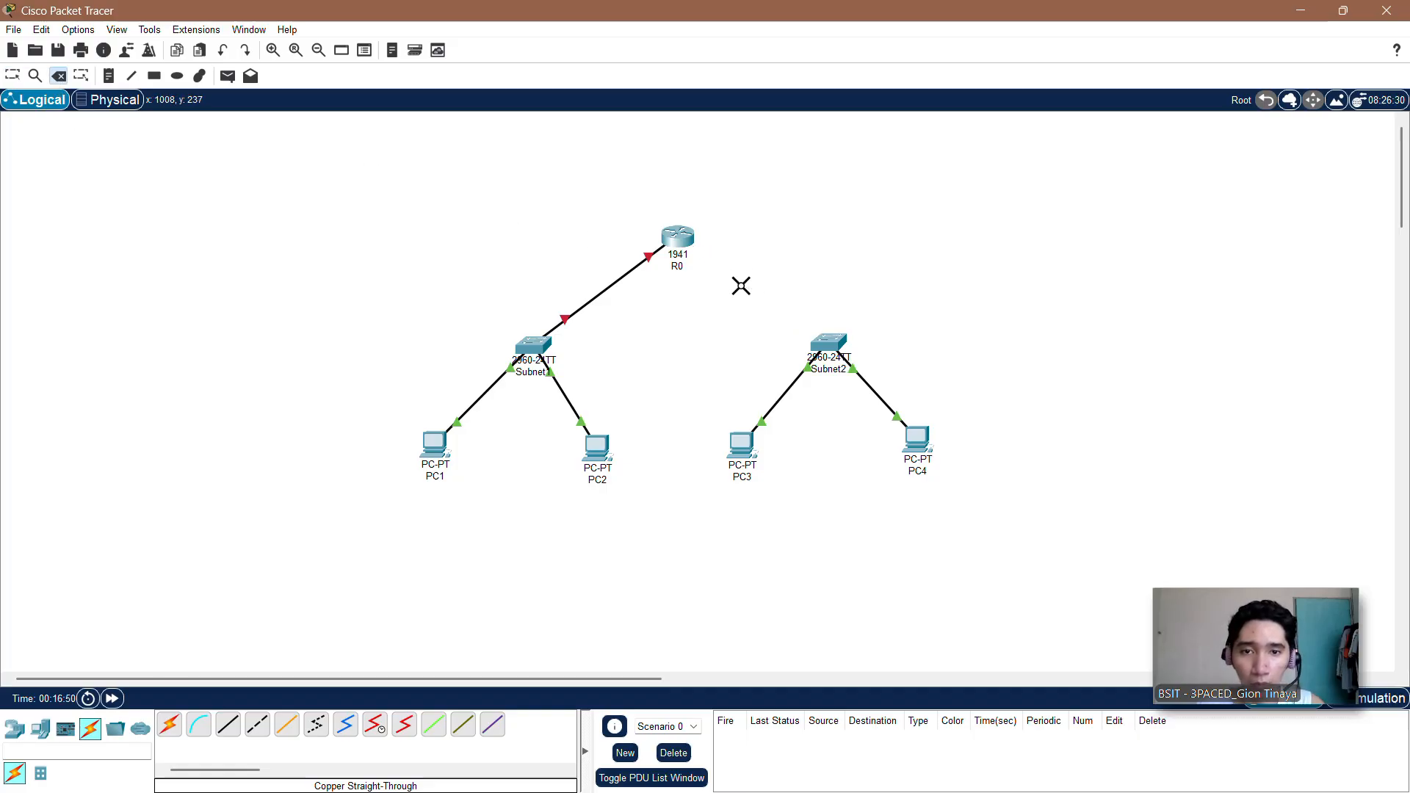
left_click(13, 75)
Step: Recable the Subnet2 switch's FastEthernet0/3 to R0's GigabitEthernet0/1 using a copper straight-through cable
left_click(228, 725)
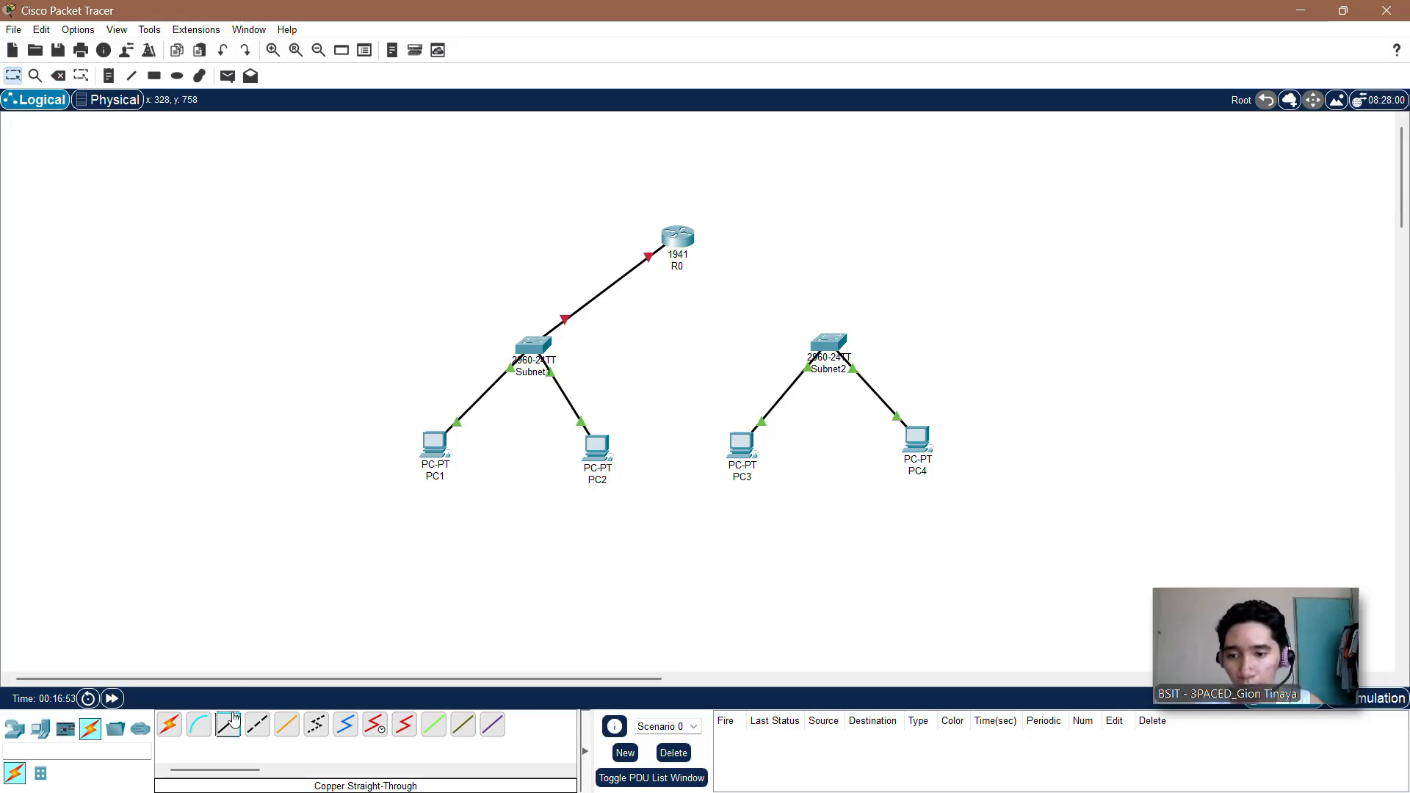
left_click(834, 343)
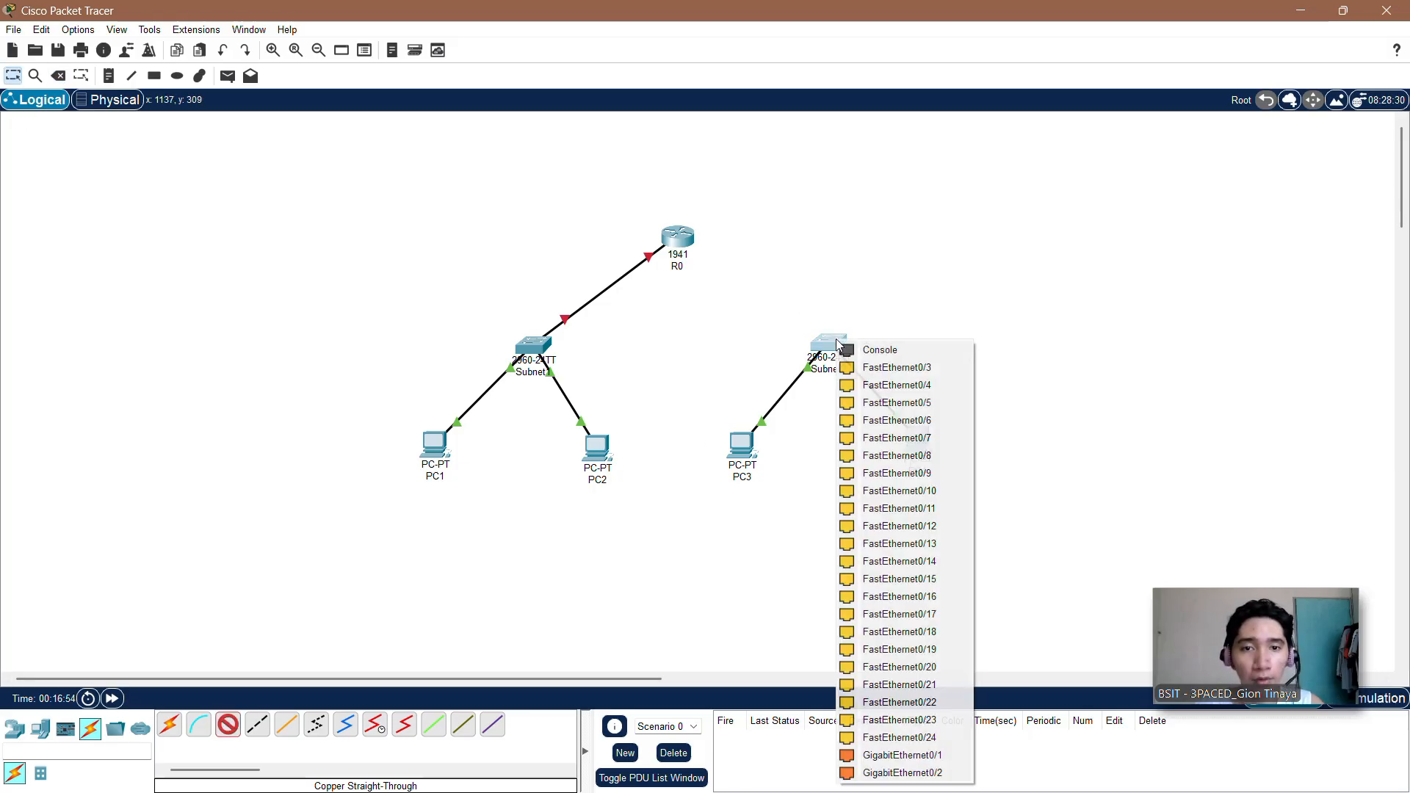
left_click(866, 369)
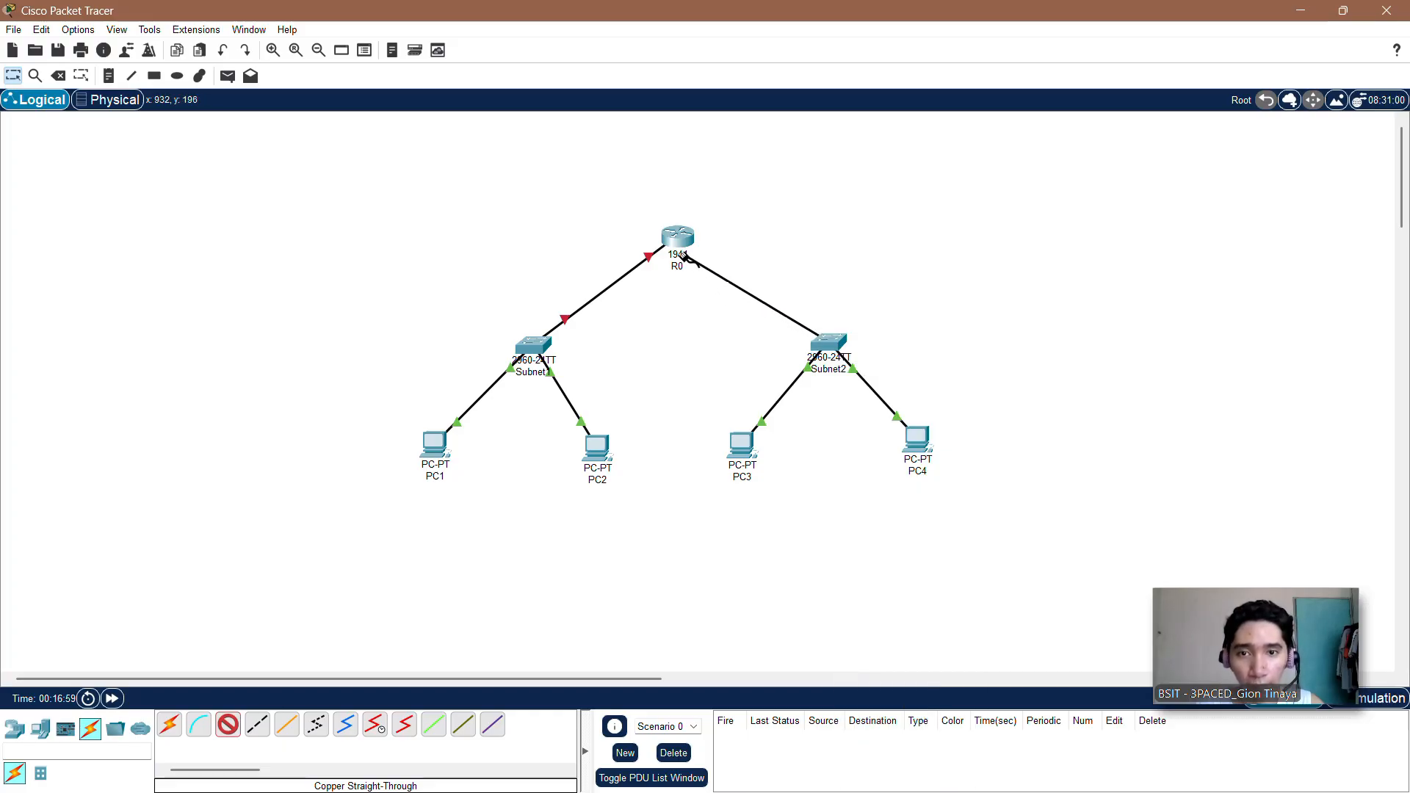
left_click(672, 242)
left_click(710, 290)
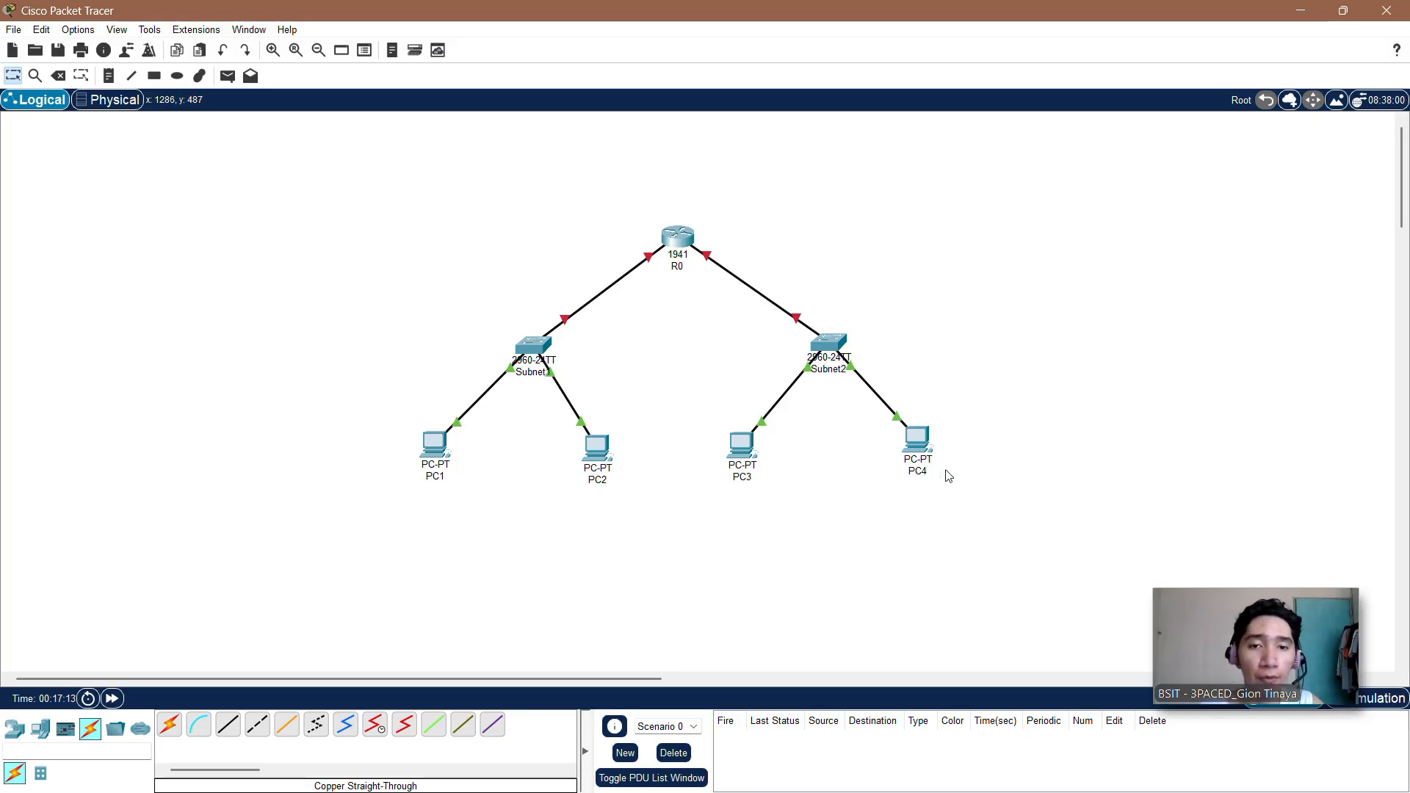
Step: Open router R0's command line and answer no to the initial configuration dialog to reach the Router prompt
mouse_move(849, 363)
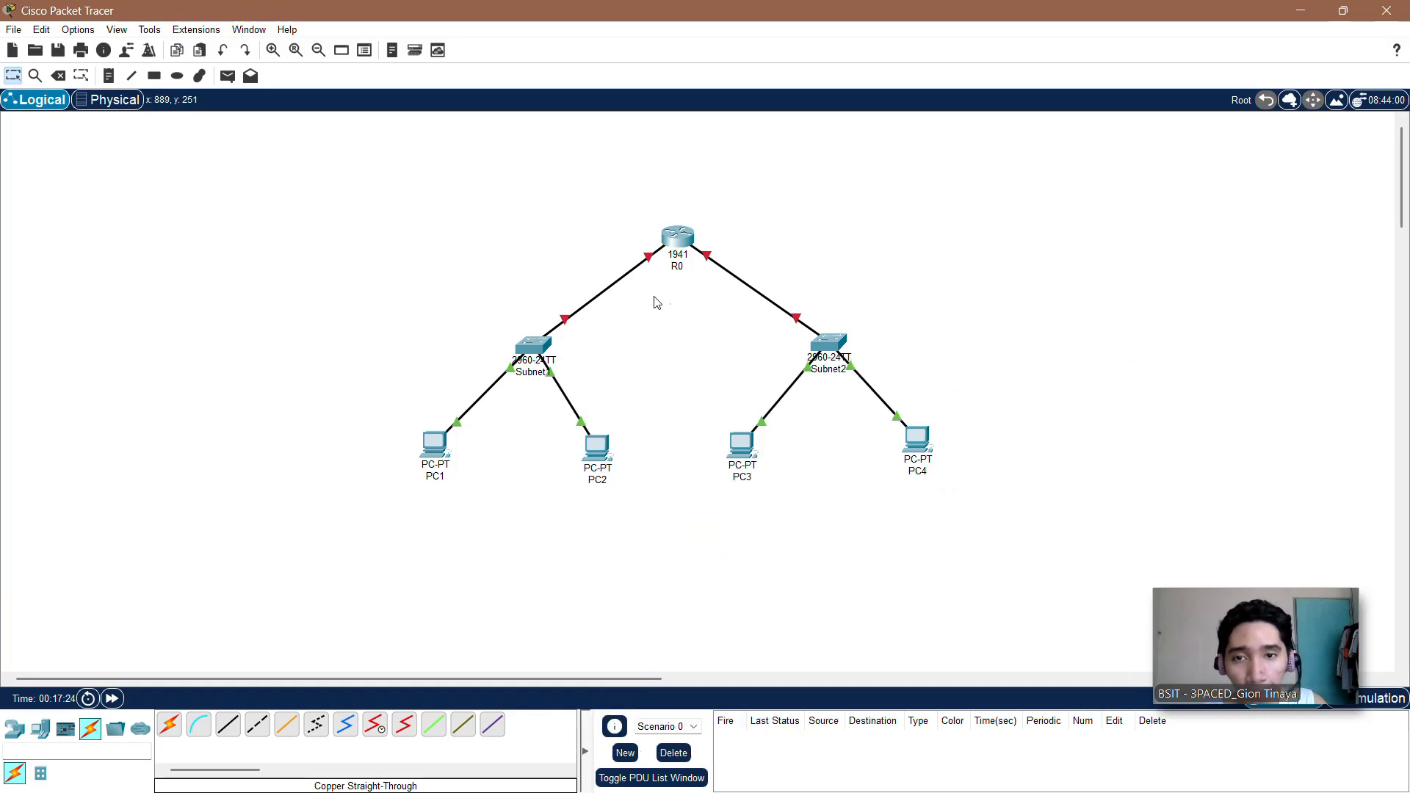
left_click(677, 243)
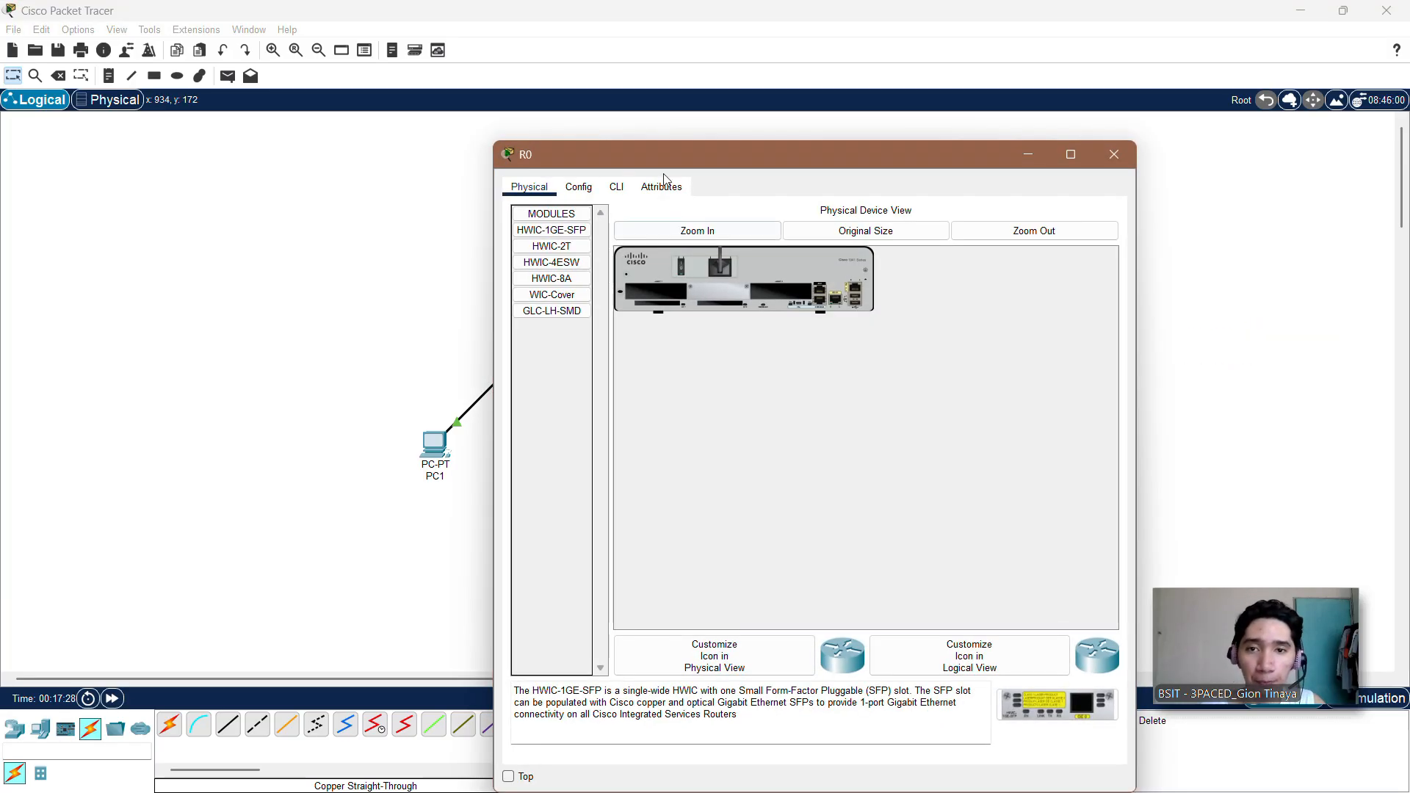
left_click(618, 188)
left_click_drag(676, 158, 704, 55)
type("no")
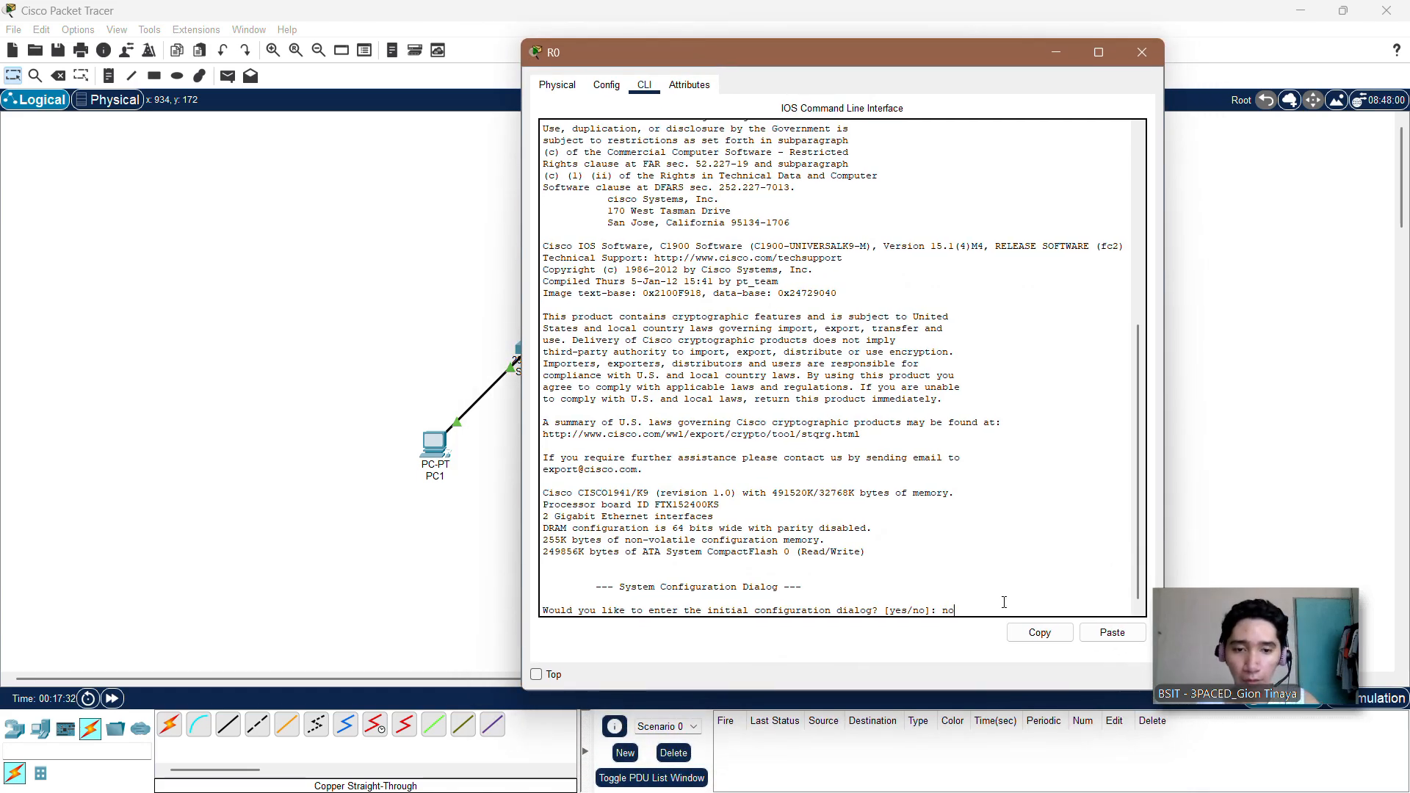
key("Return")
key("Return")
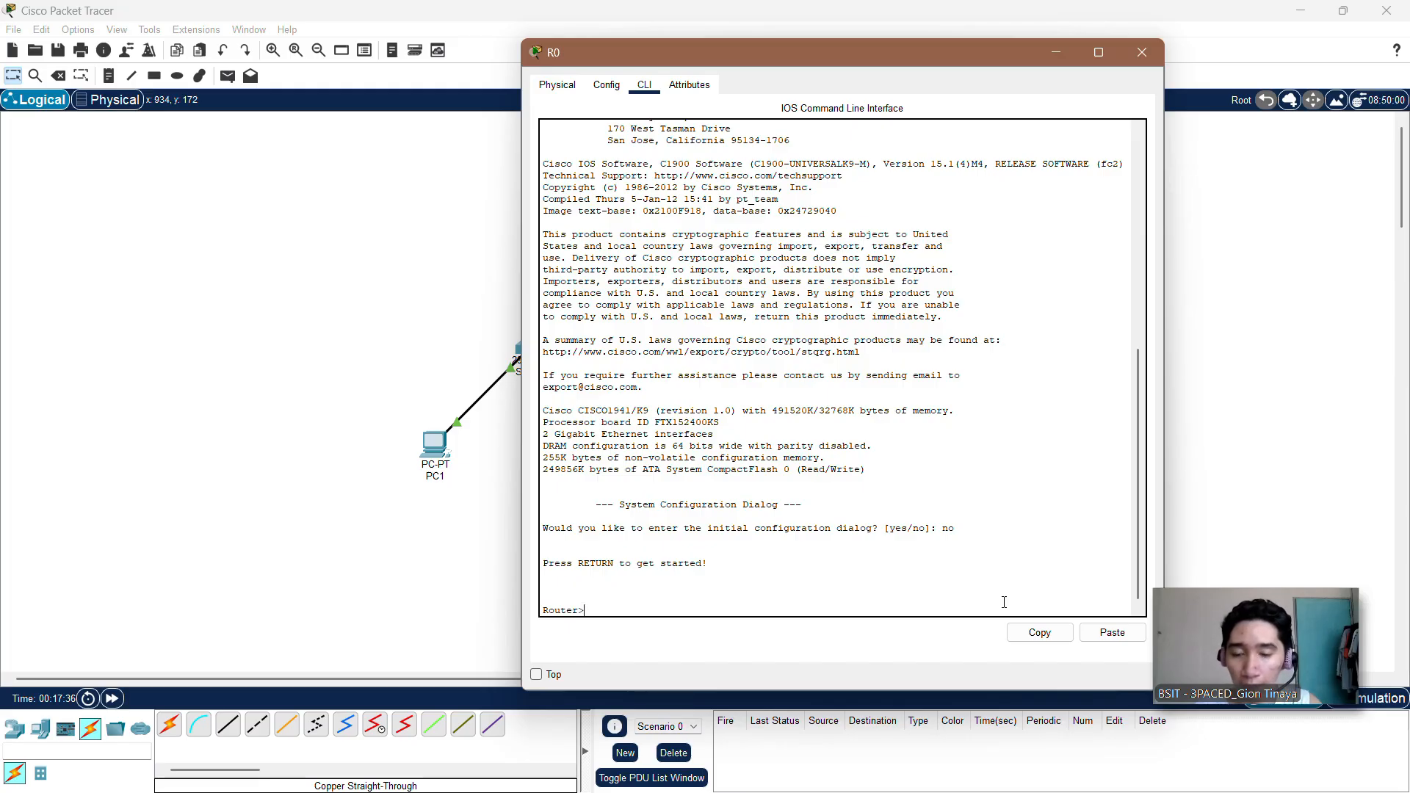
Step: Enter privileged mode on R0 with enable, and global configuration mode with conf t
type("enable")
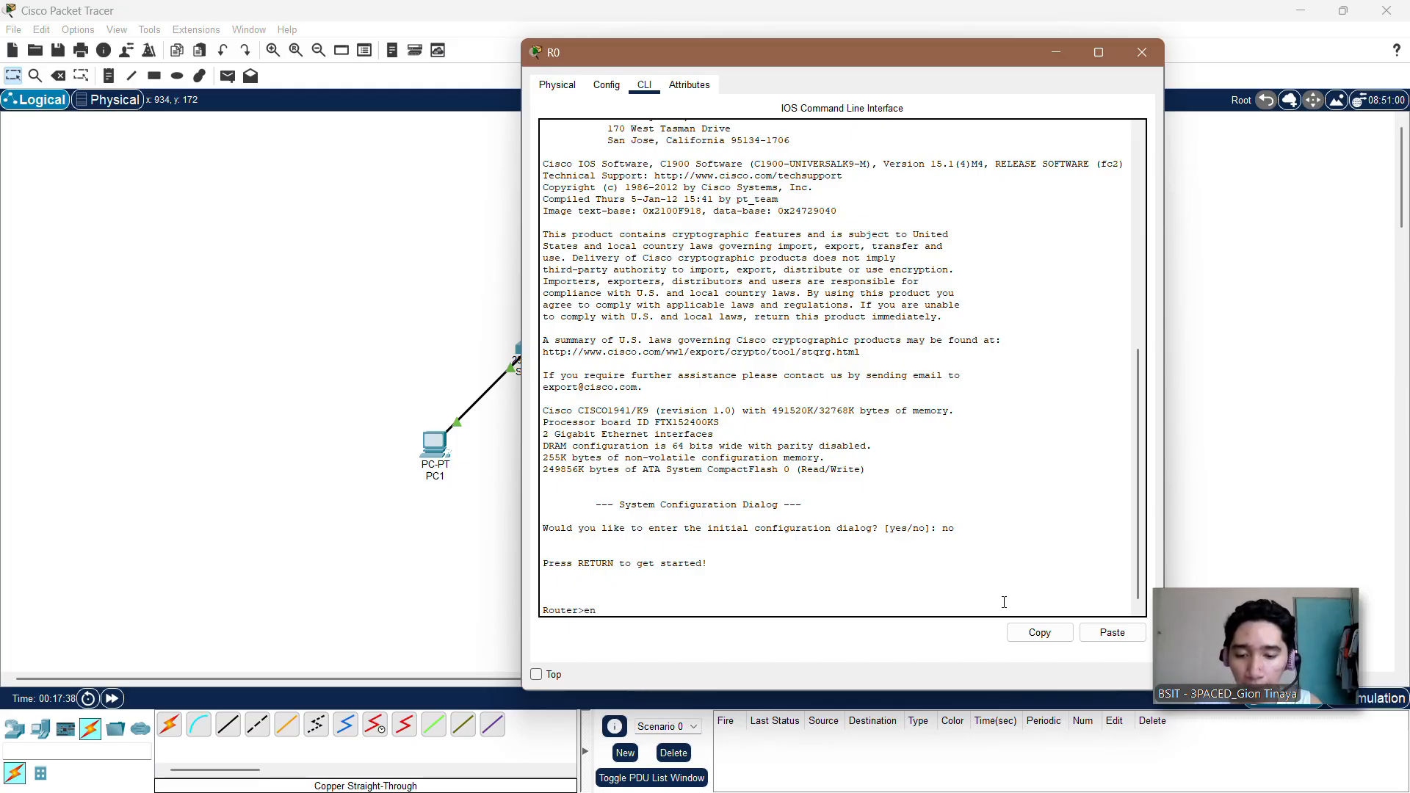
key("Return")
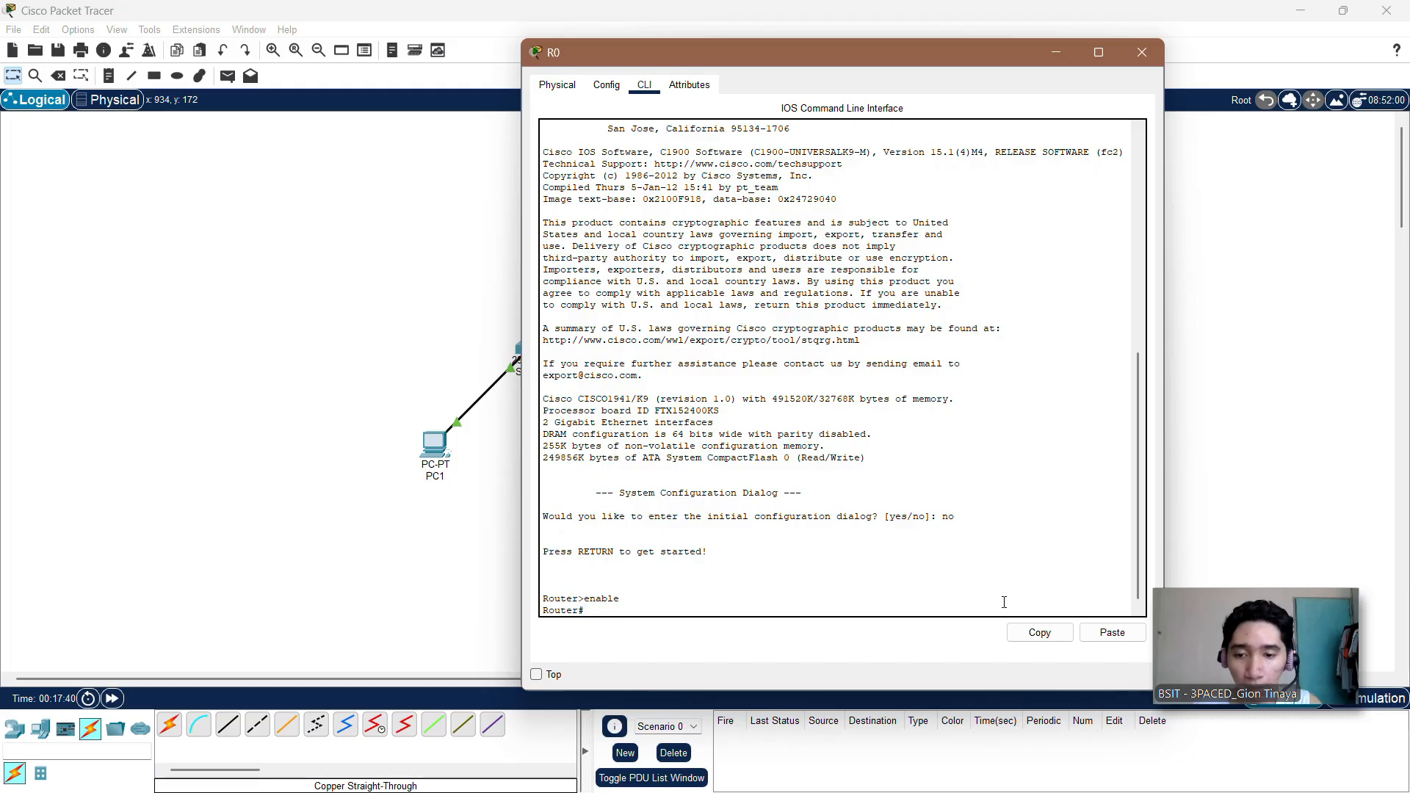
type("conf t")
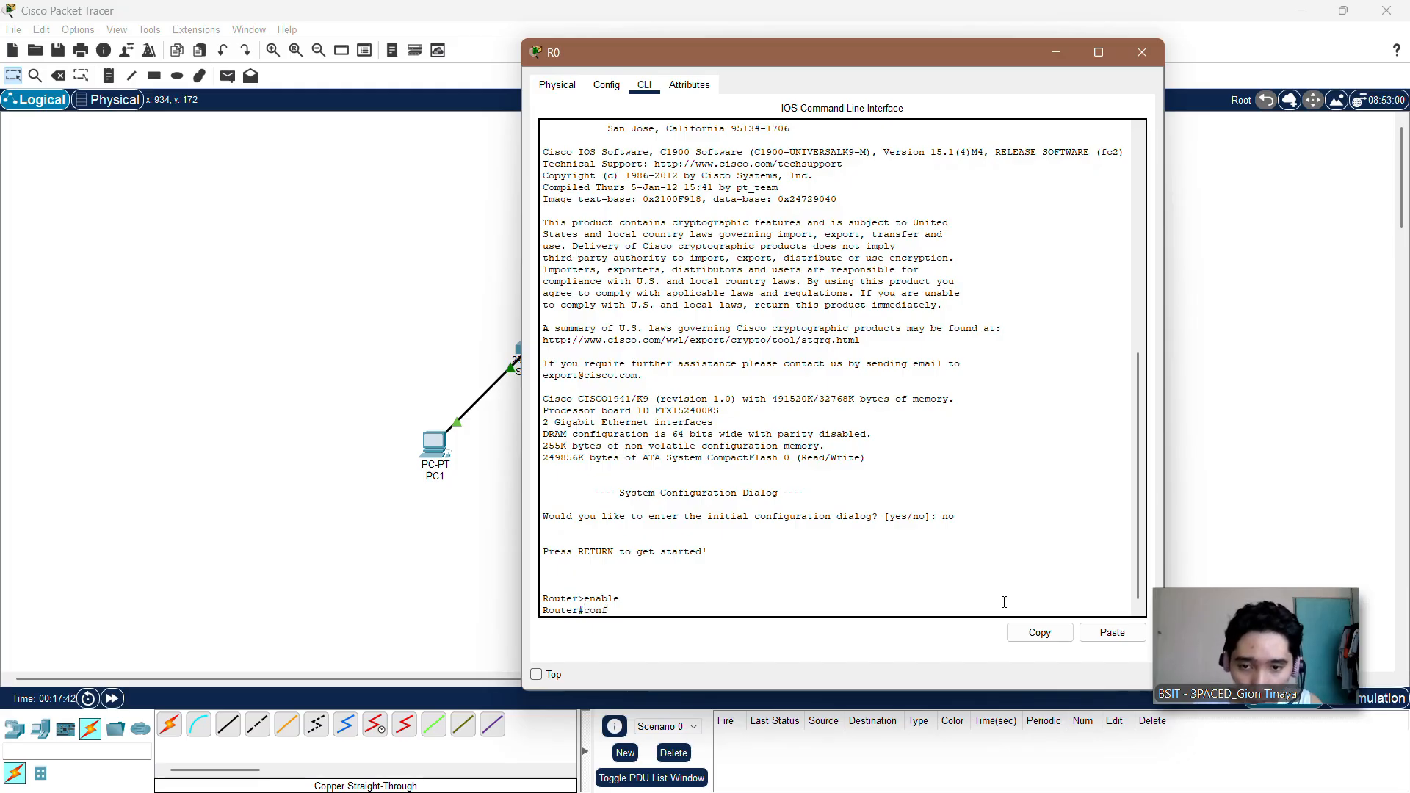
key("Return")
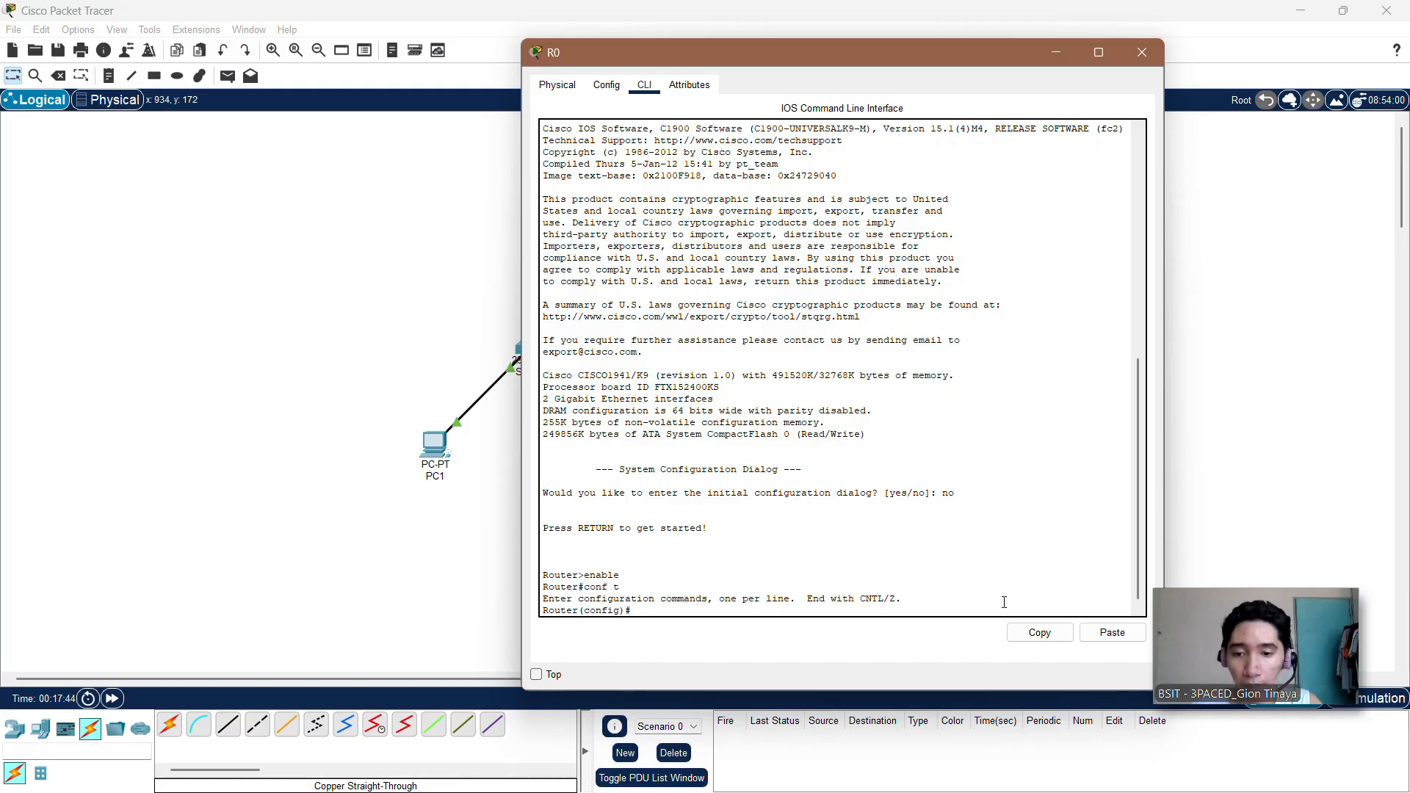
Step: Enter interface configuration mode for R0's GigabitEthernet0/0 with the command interface GigabitEthernet0/0
type("interfac")
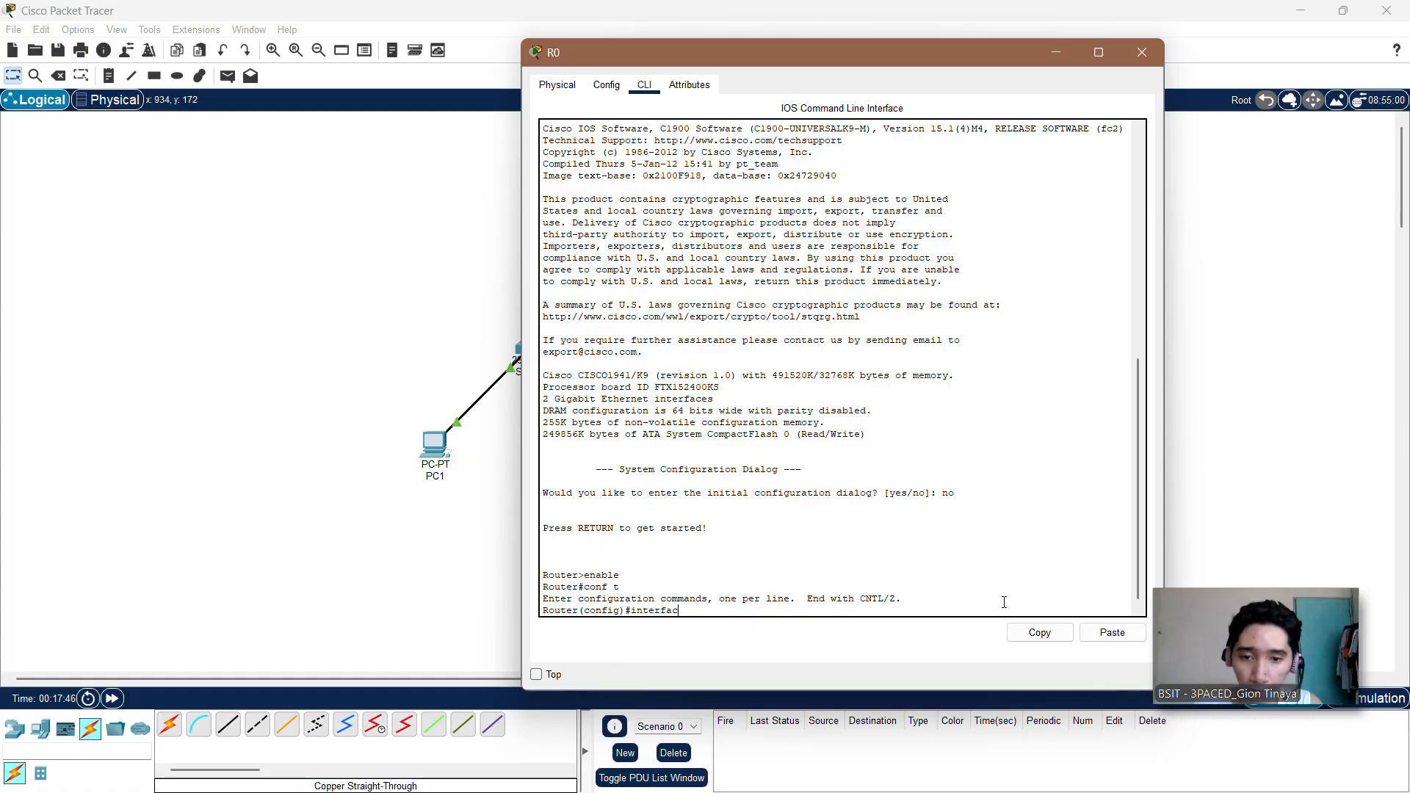
type("e Gigabit")
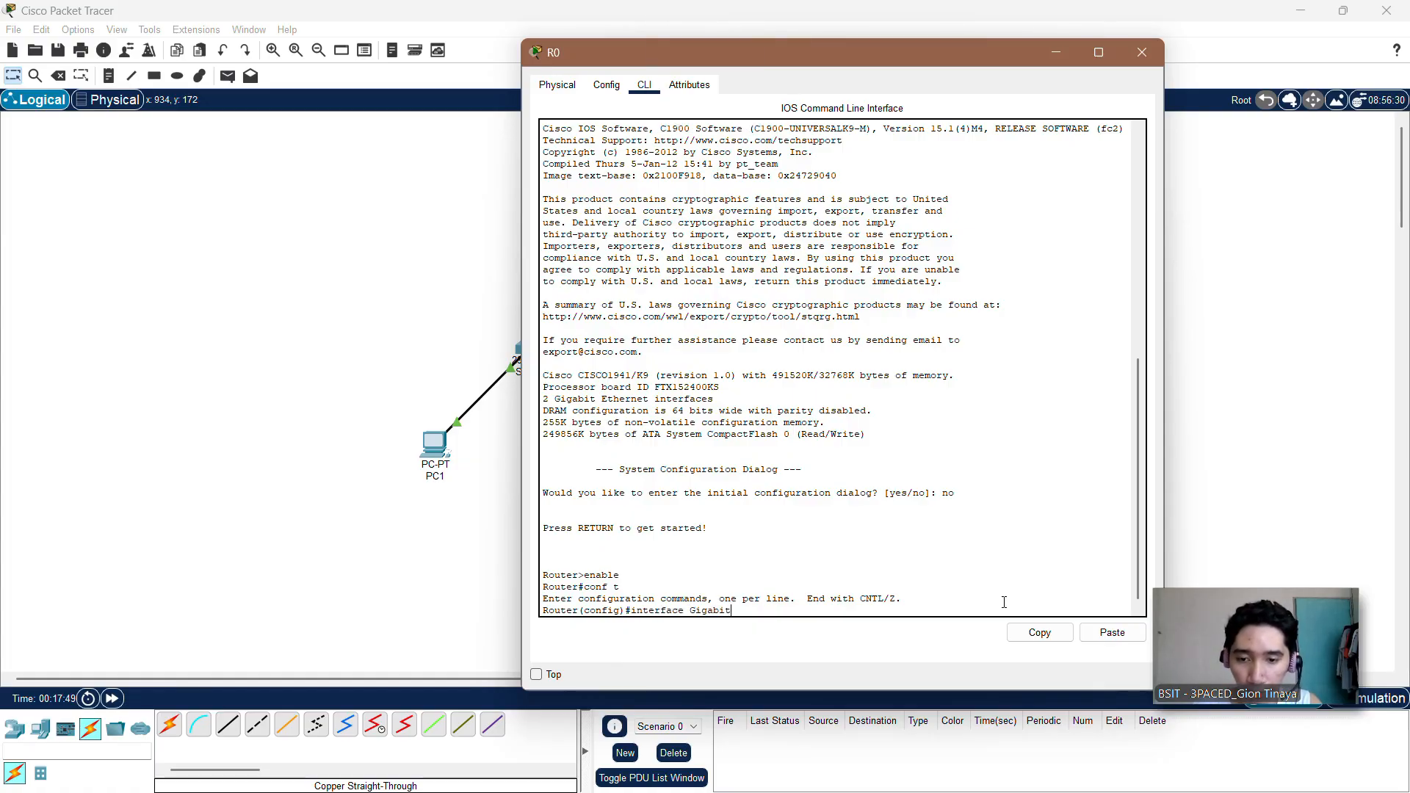
key("Caps_Lock")
type("Ethe")
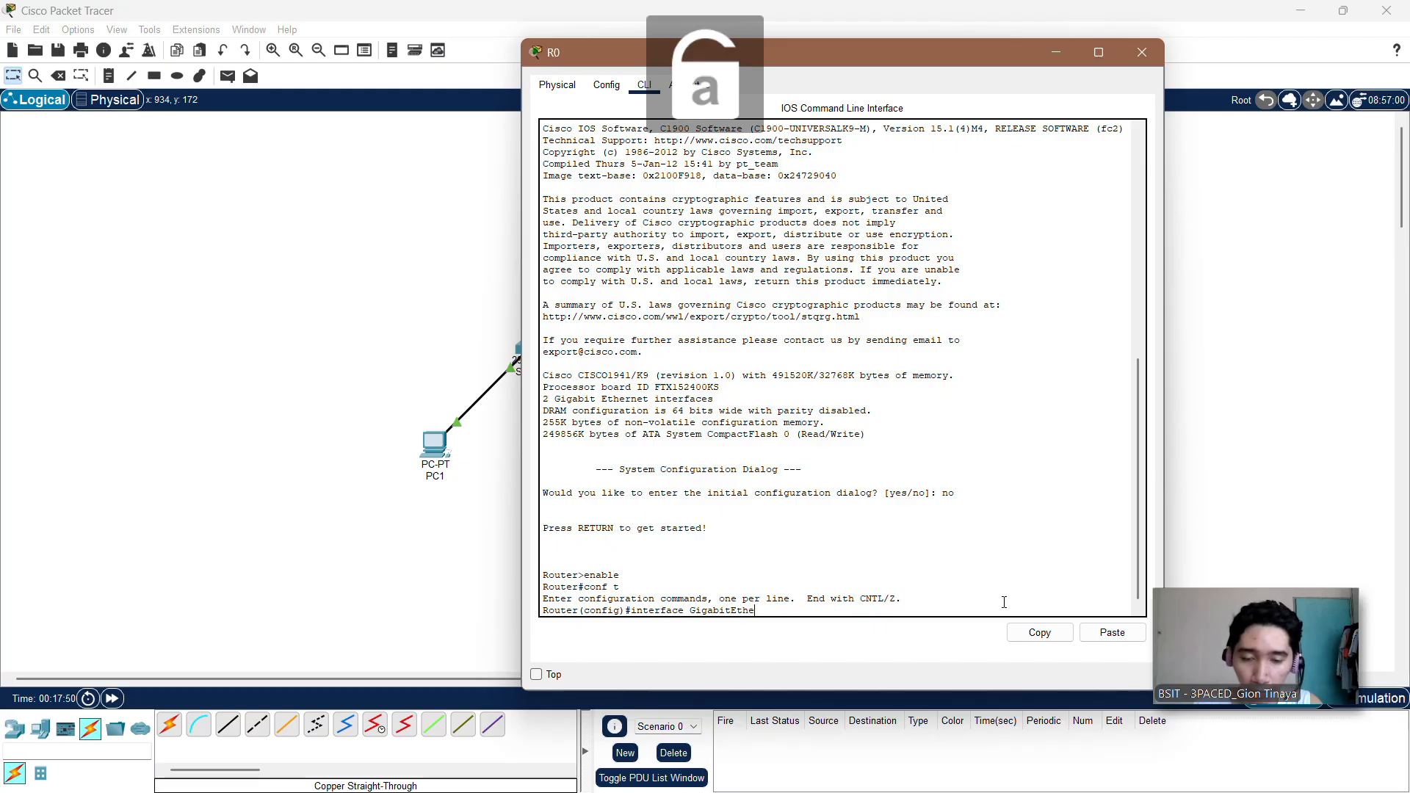
type("rnet0")
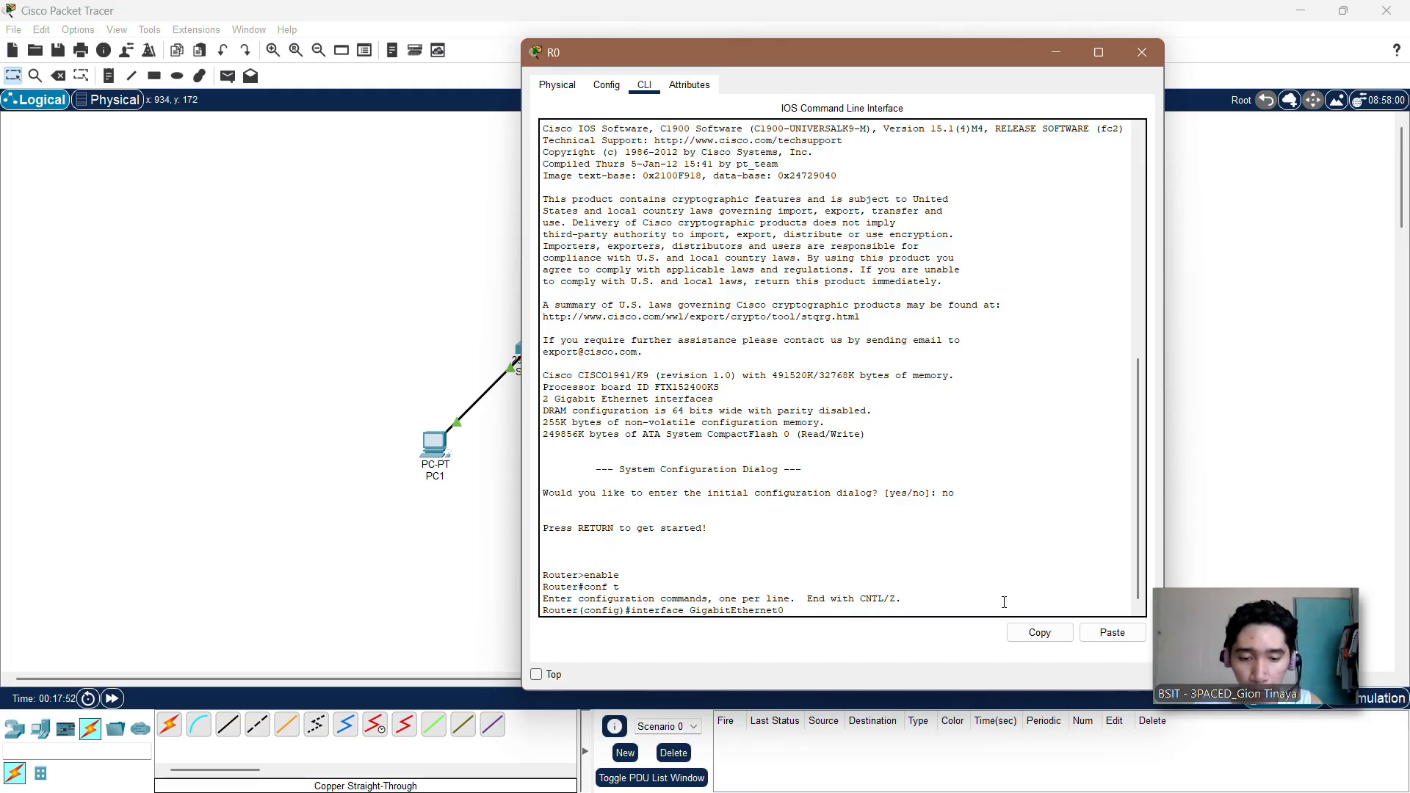
type("/0")
key("Return")
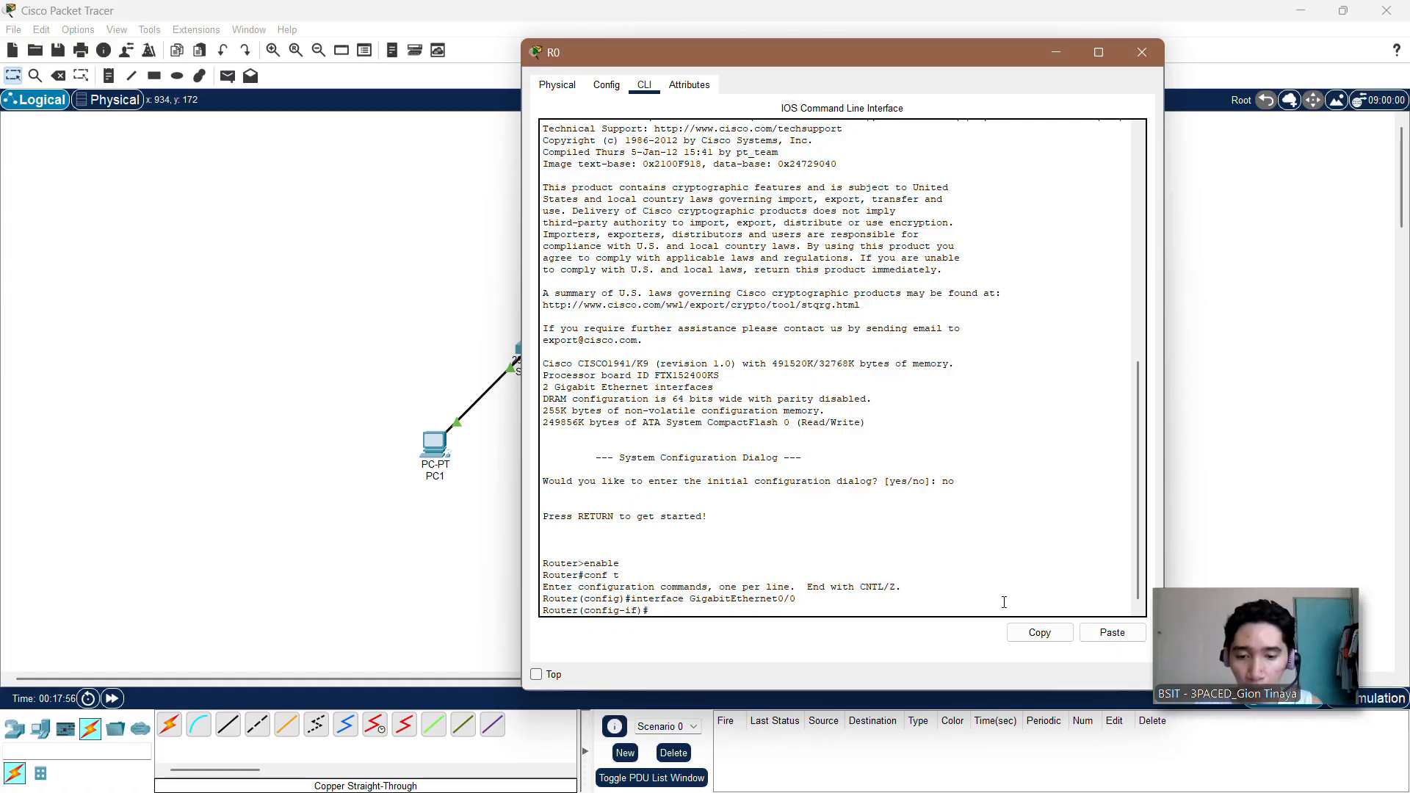
Step: Try to assign R0's GigabitEthernet0/0 the IP address 192.168.10.1 with subnet mask 255.255.255.128
type("ip")
key("BackSpace")
key("BackSpace")
key("BackSpace")
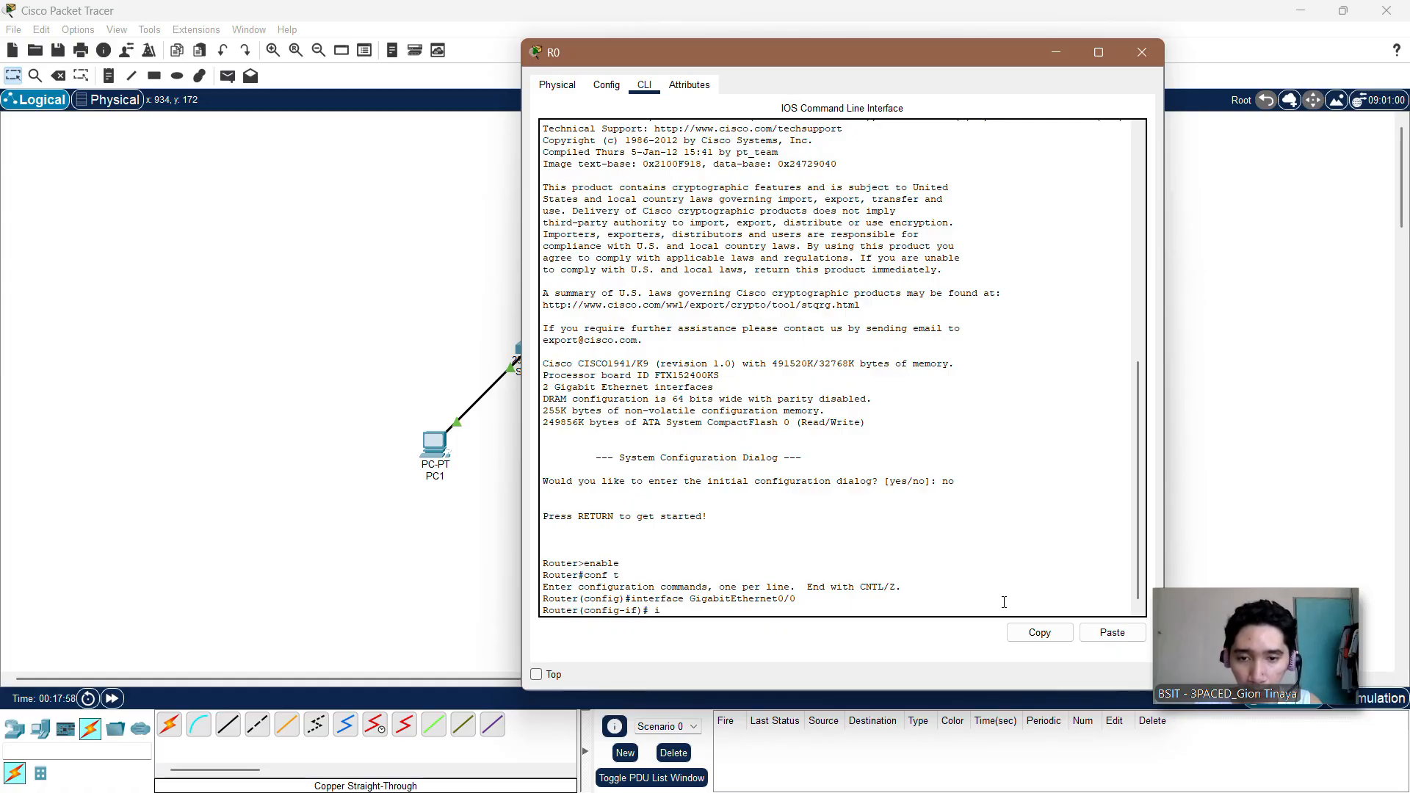
type("p ad")
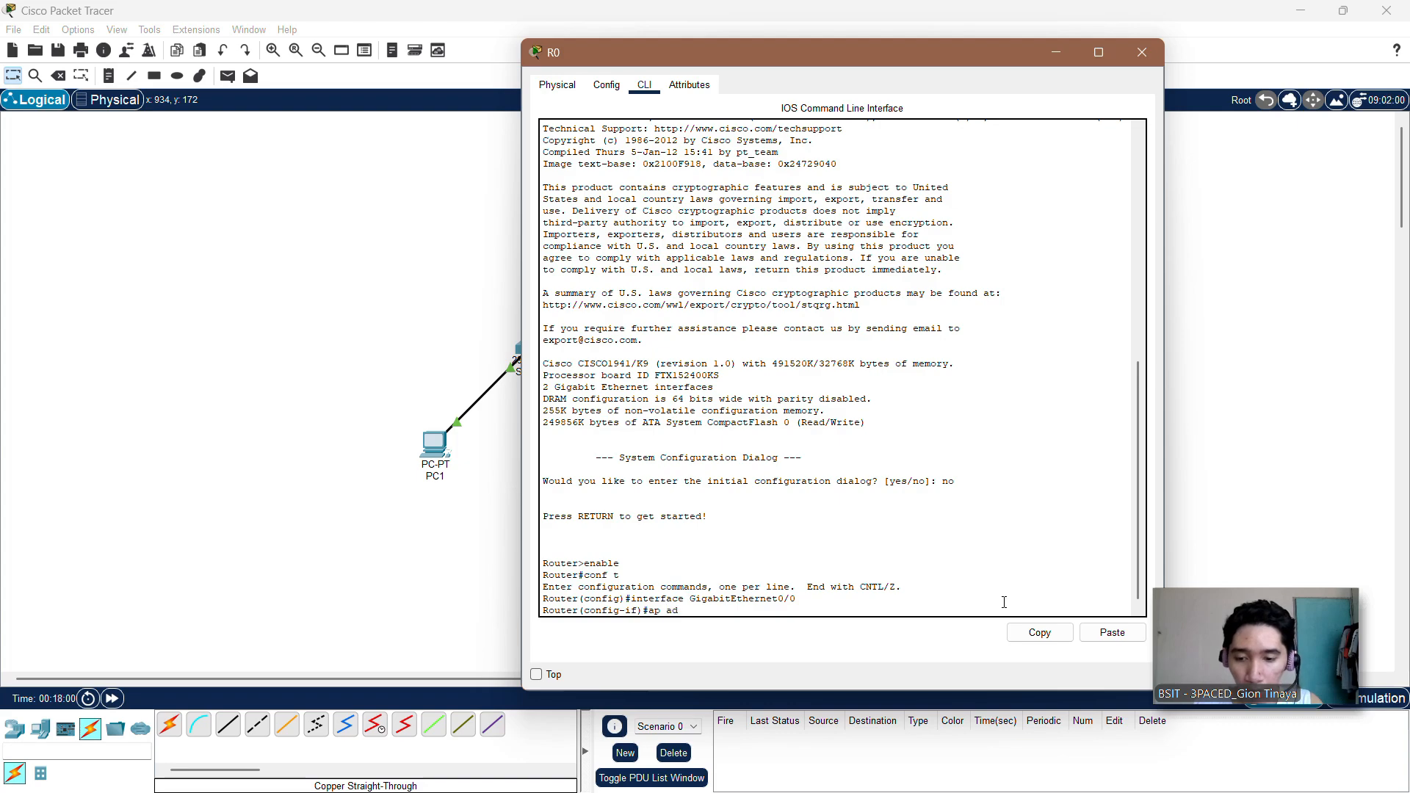
type("dress")
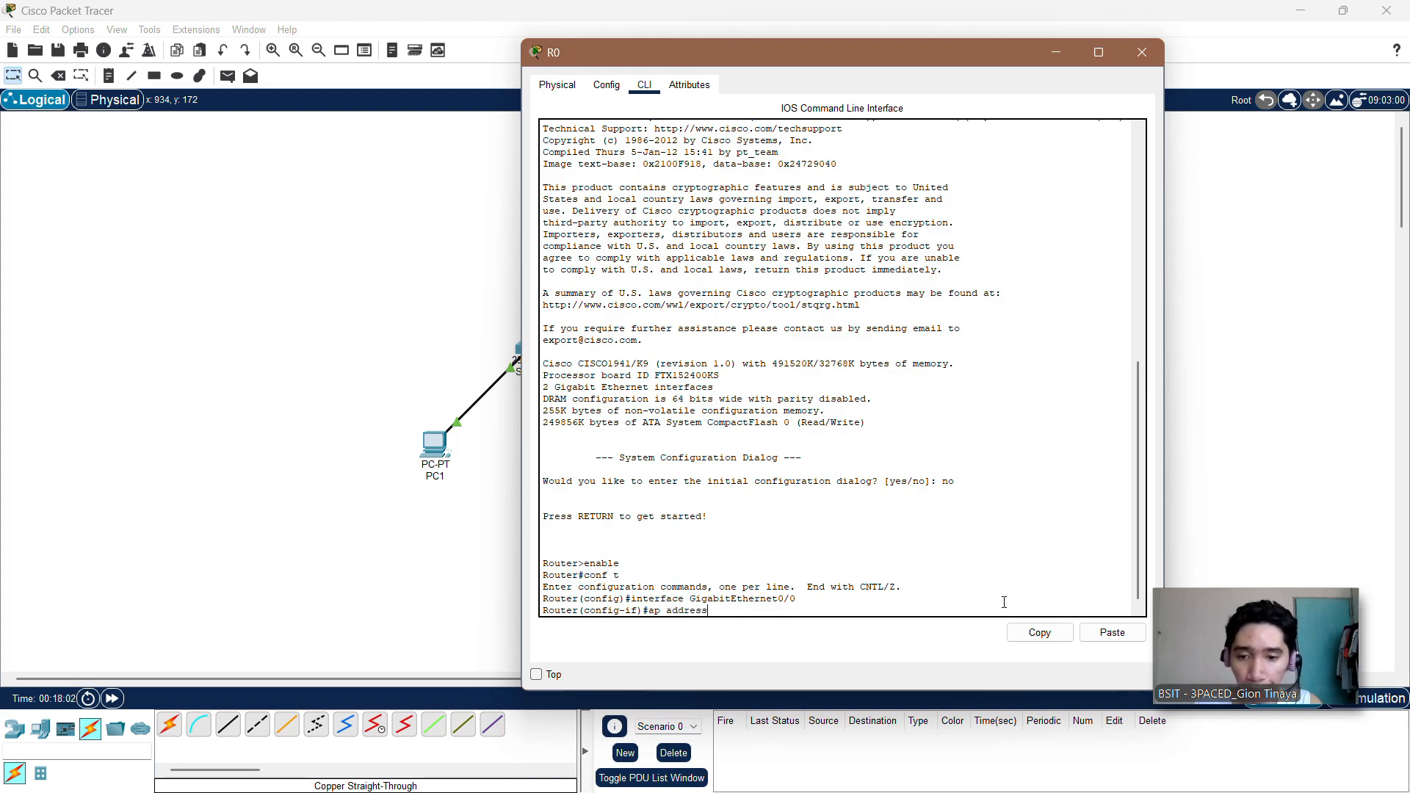
type(" 192")
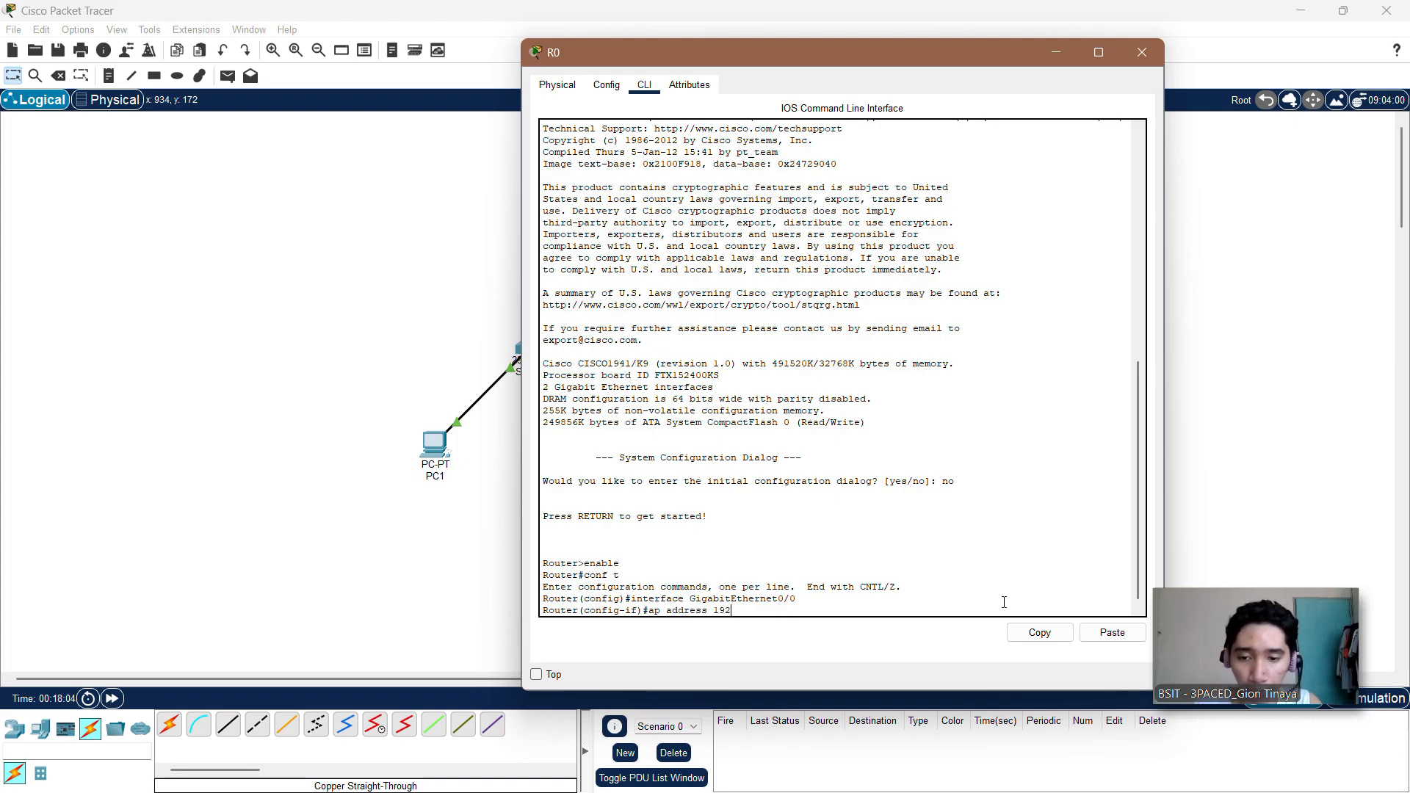
type(".1")
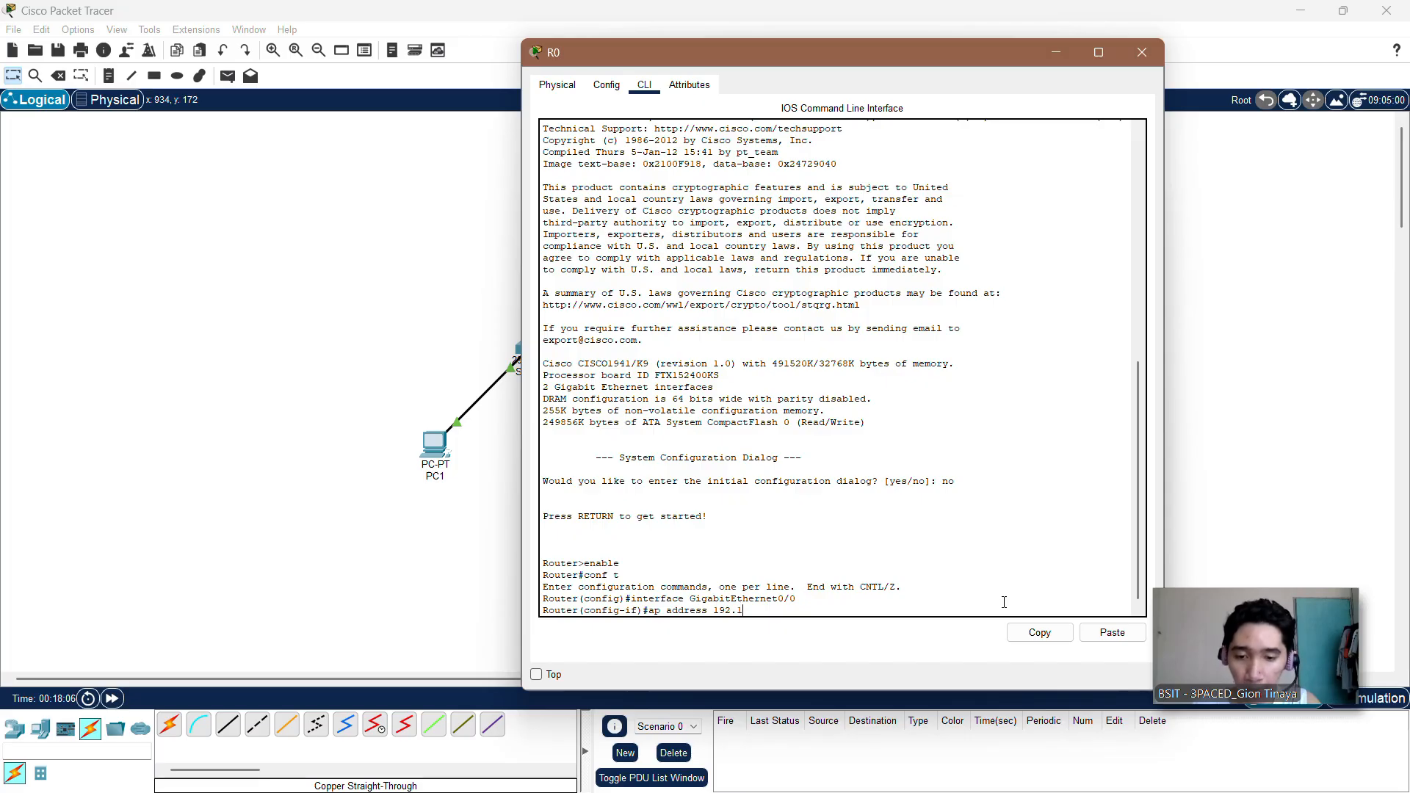
type("68")
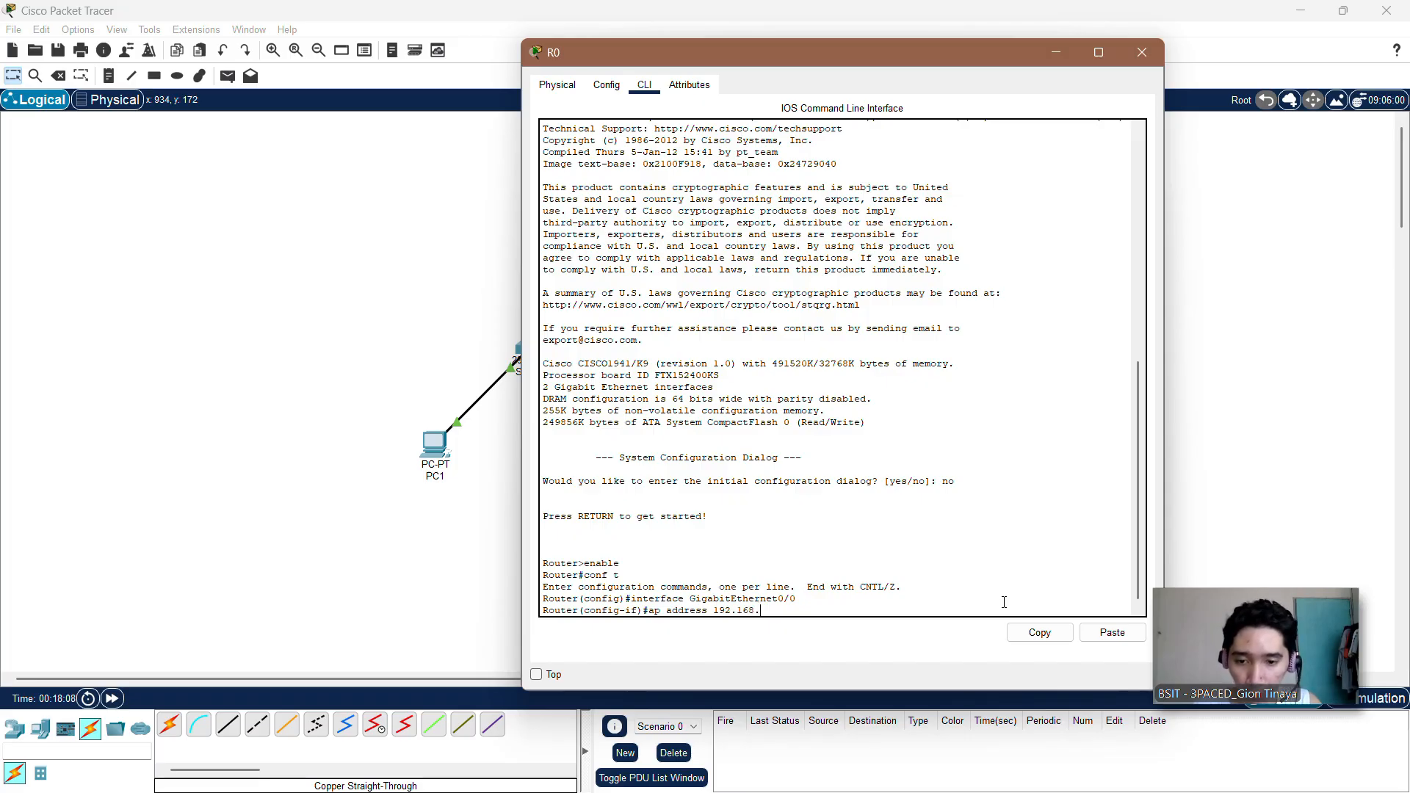
type(".10.1")
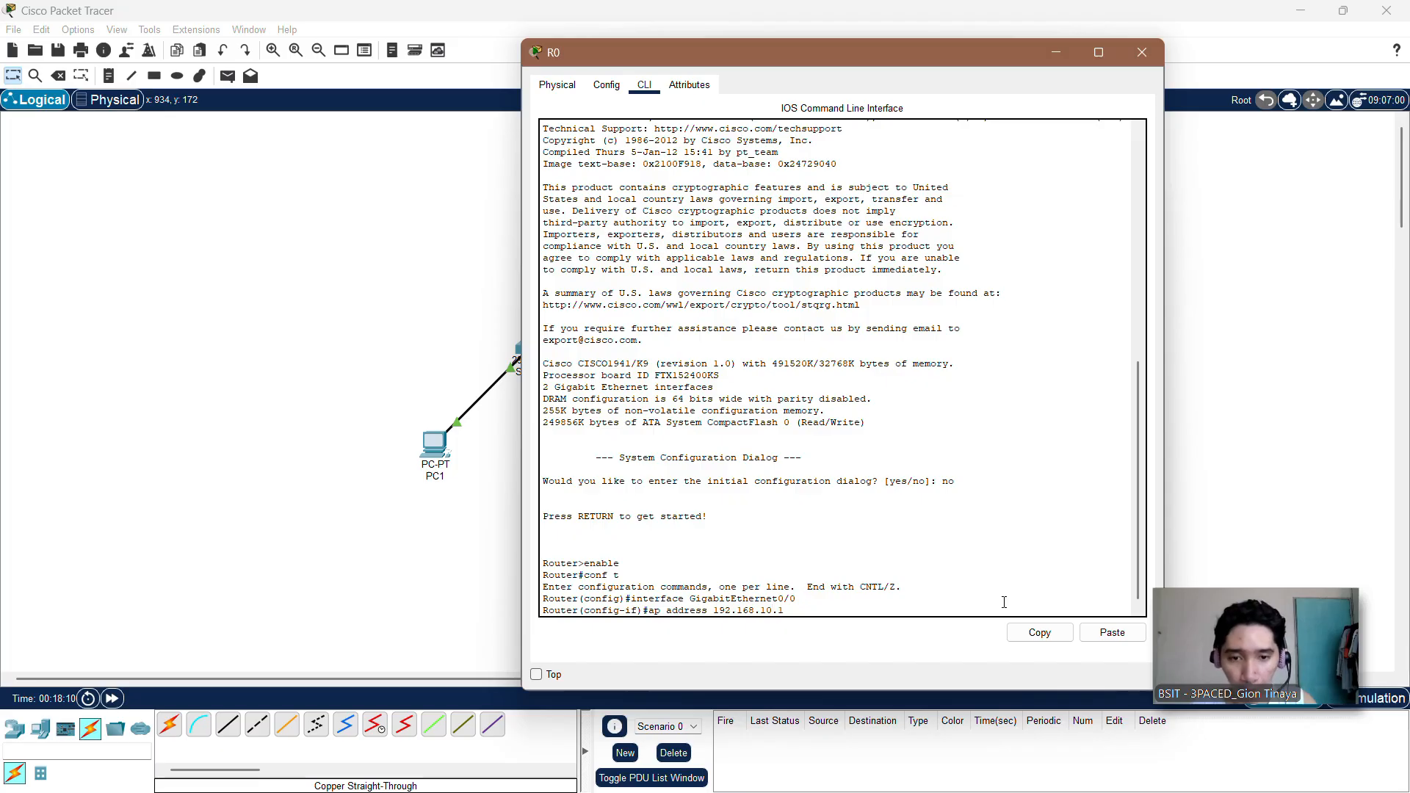
type(" 25")
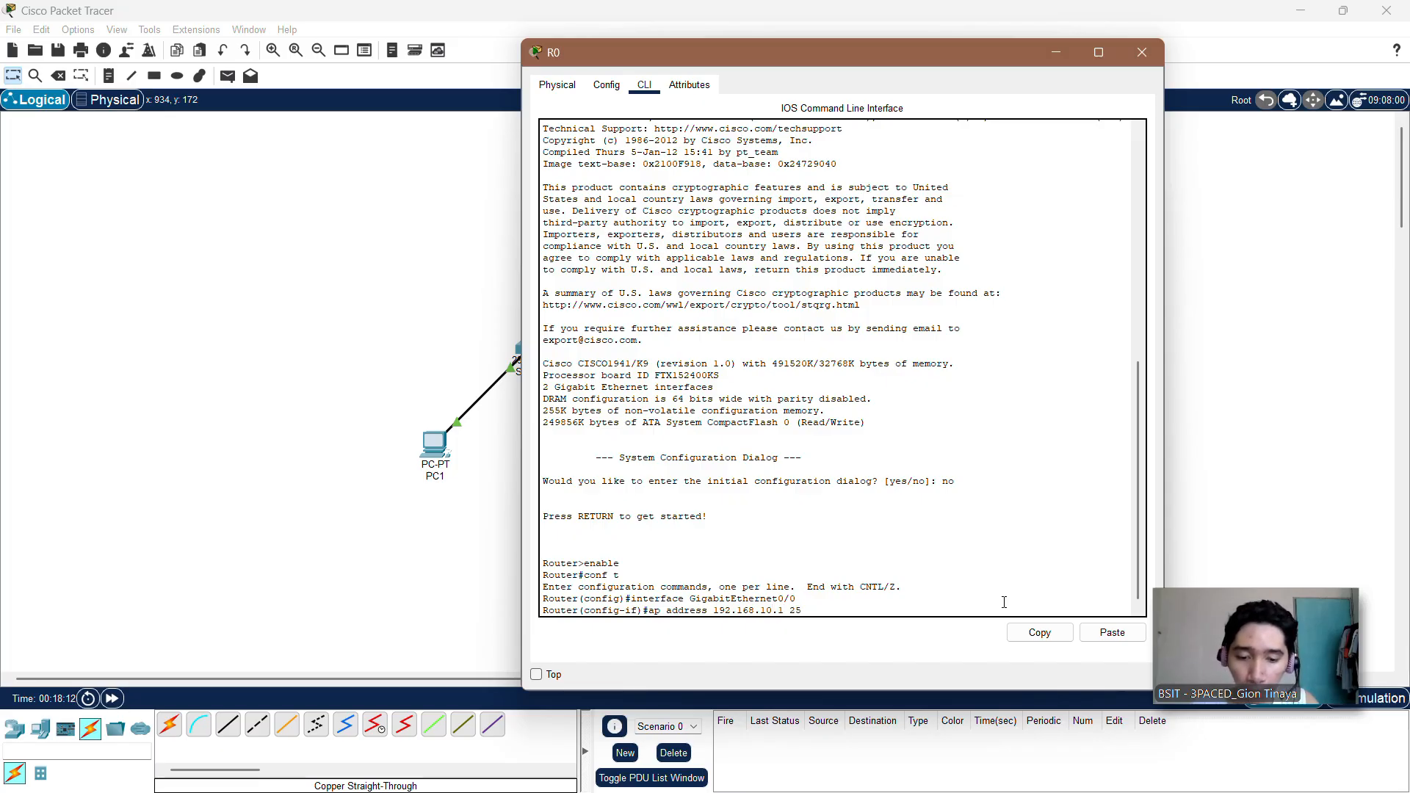
type("5.255.255.")
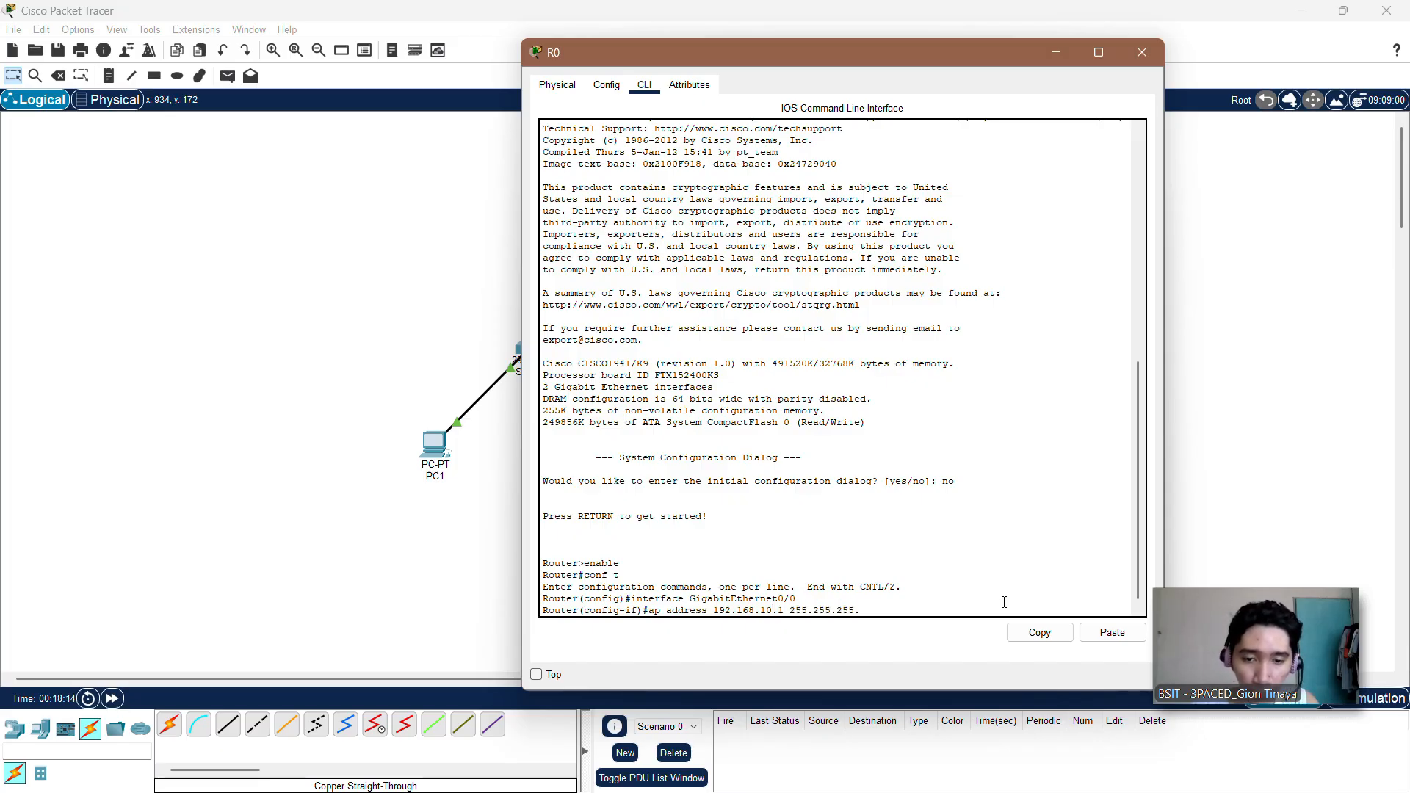
type("128")
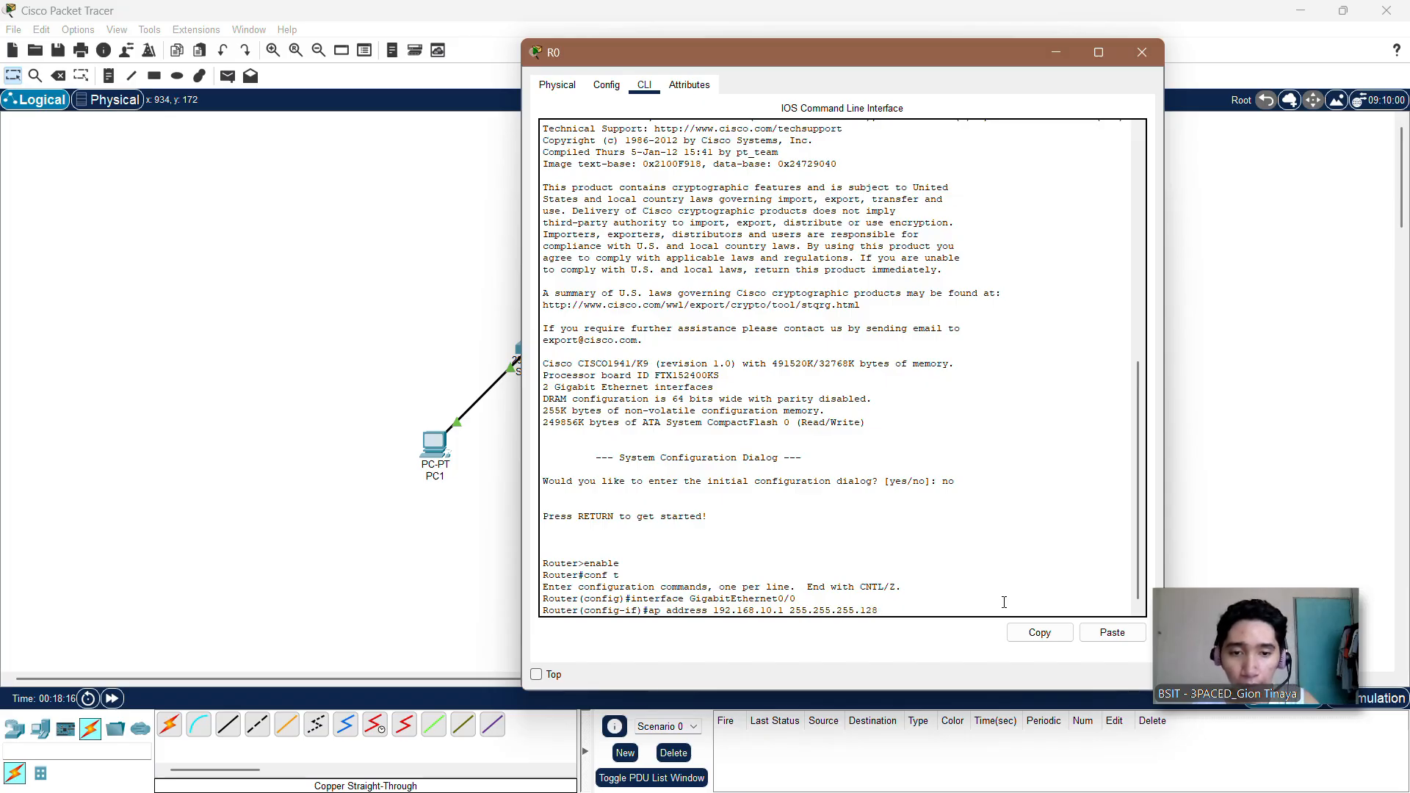
key("Return")
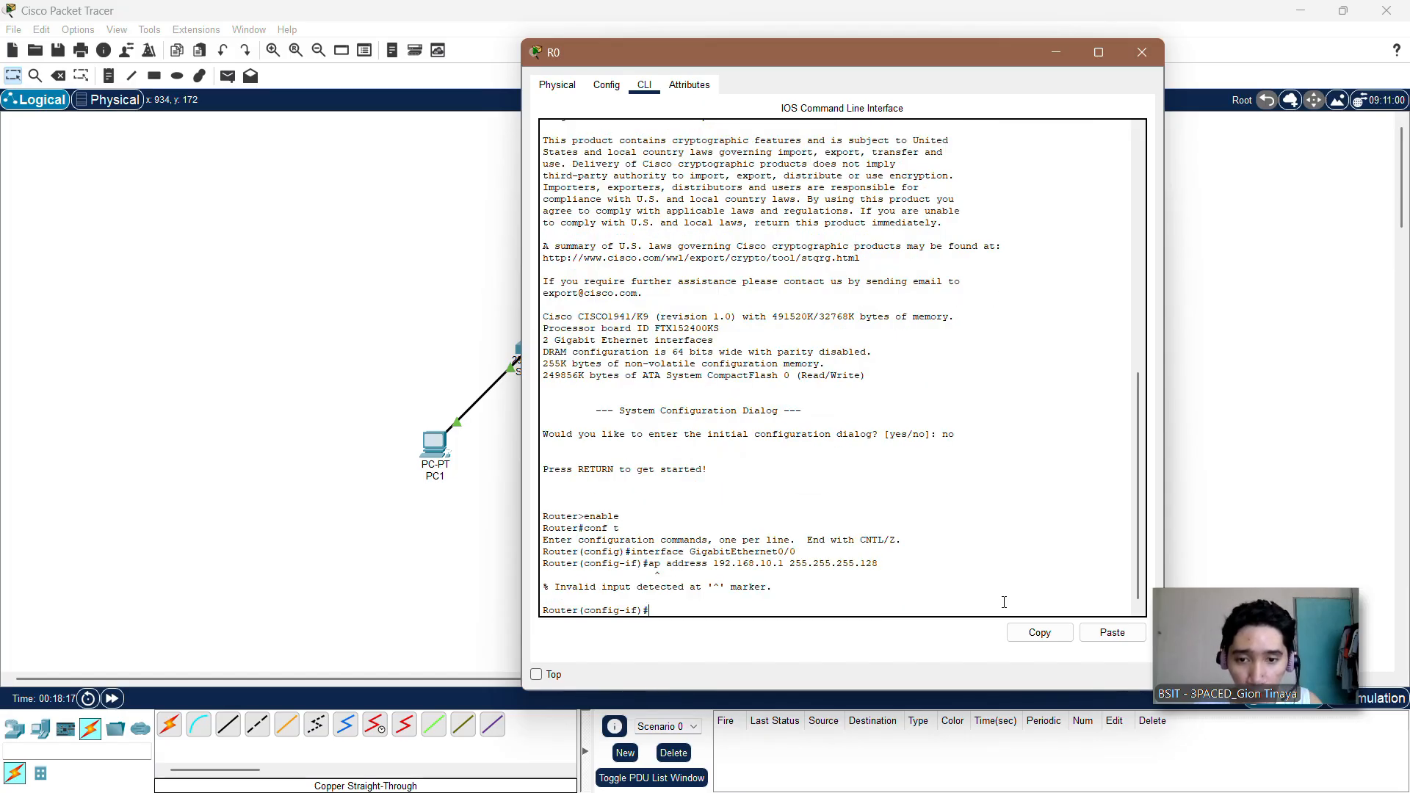
Step: Recall the rejected address command, correct ap to ip, and run it as ip address 192.168.10.1 255.255.255.128
key("Up")
key("Left")
key("Left")
key("Left")
key("Left")
key("Left")
key("Left")
key("Left")
key("Left")
key("Left")
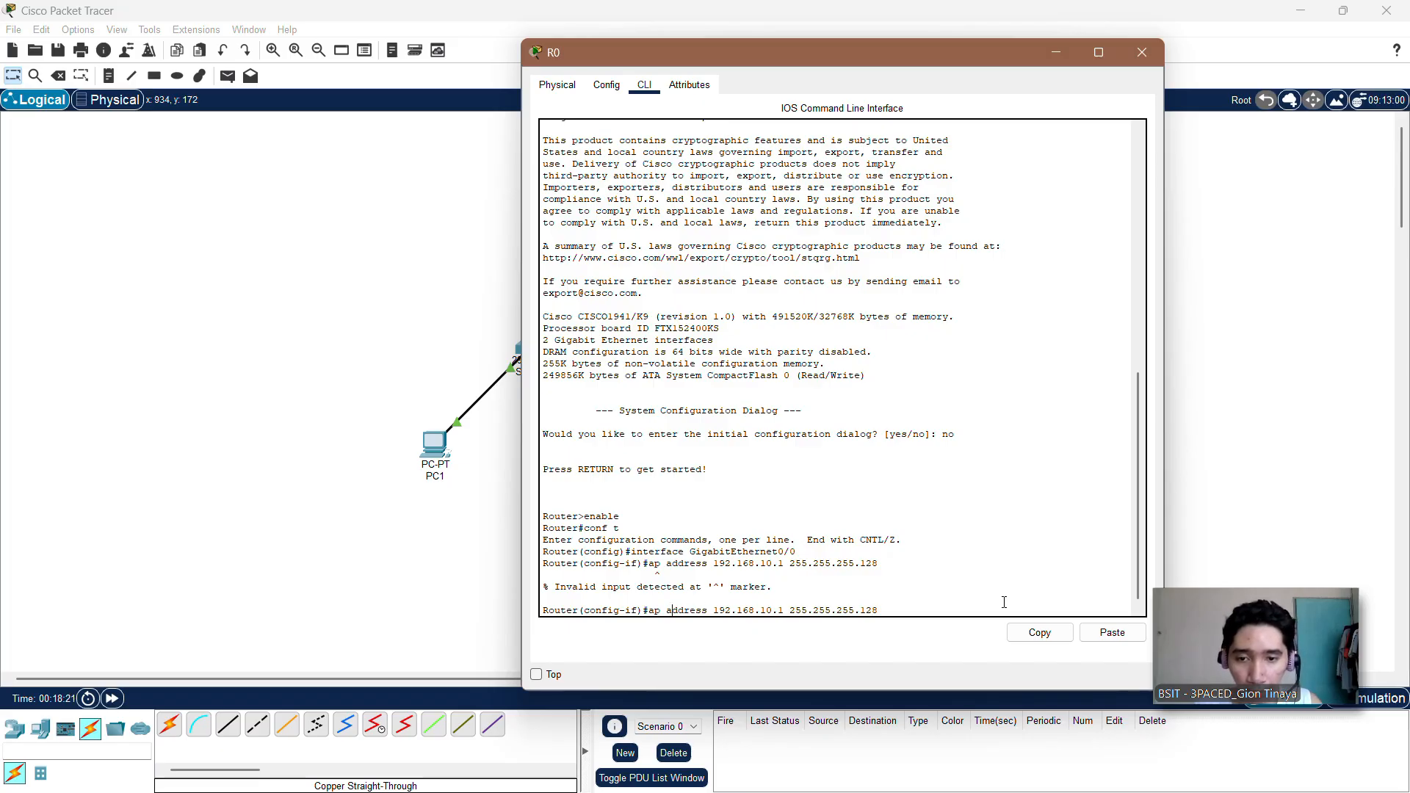
key("BackSpace")
type("i")
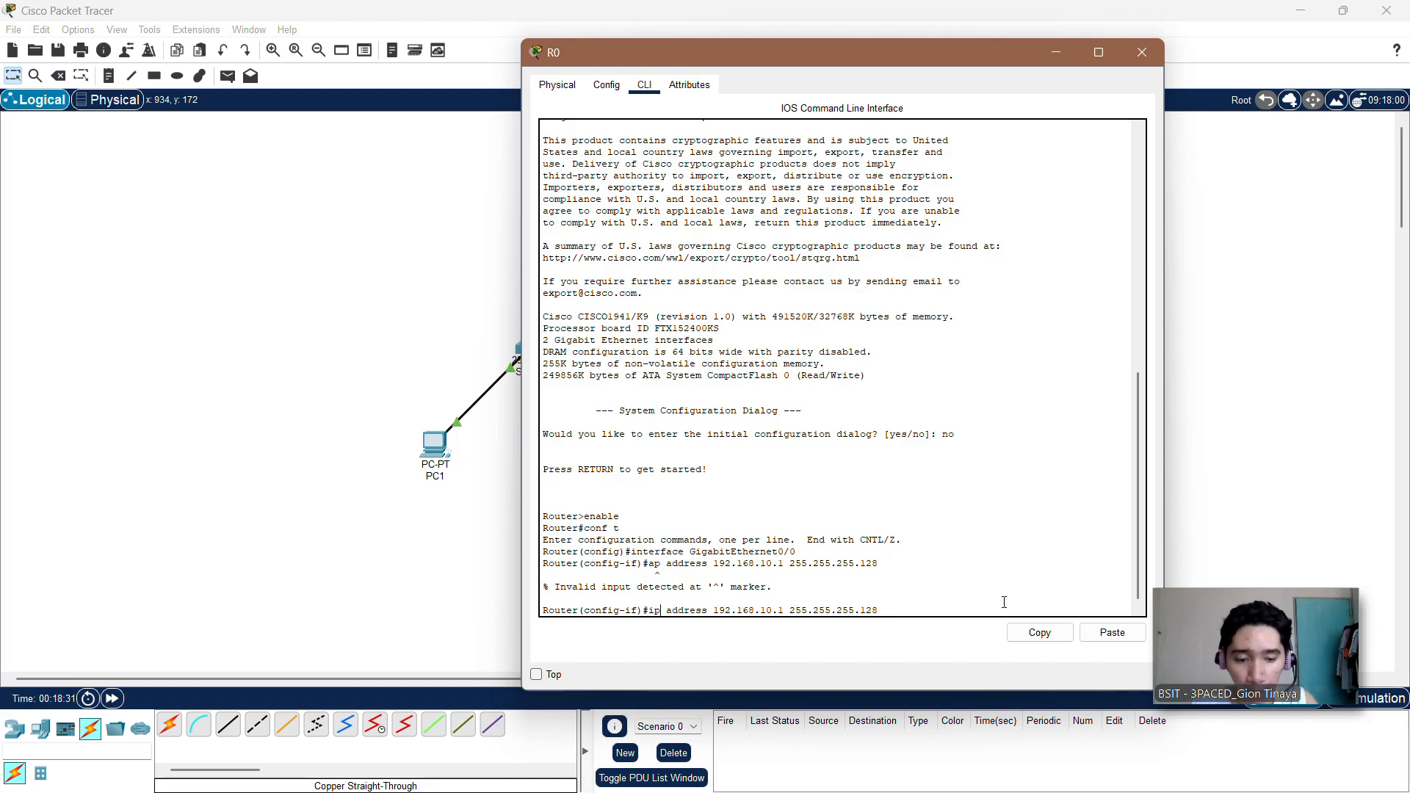
key("Return")
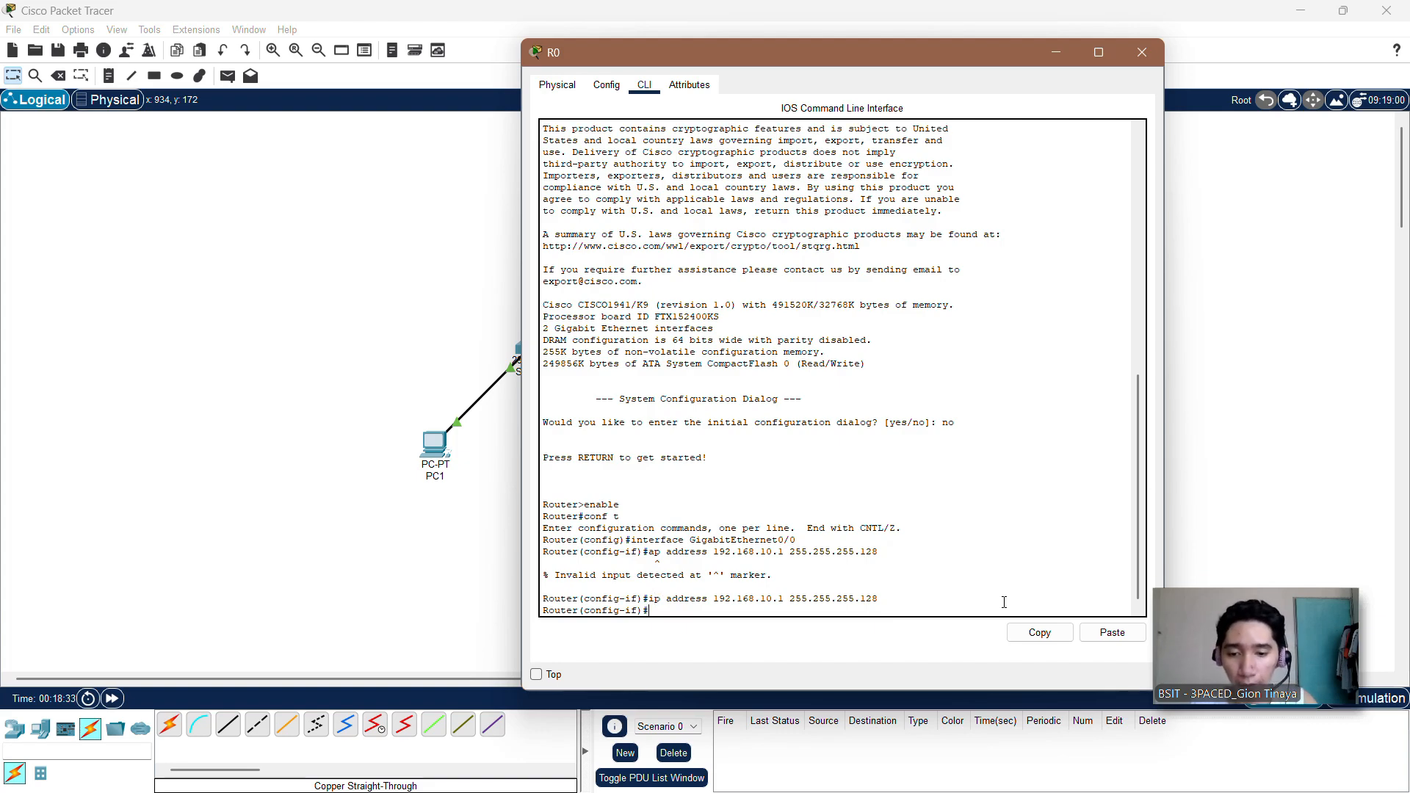
Step: Enable GigabitEthernet0/0 with no shutdown and exit back to global configuration mode
type("no shut")
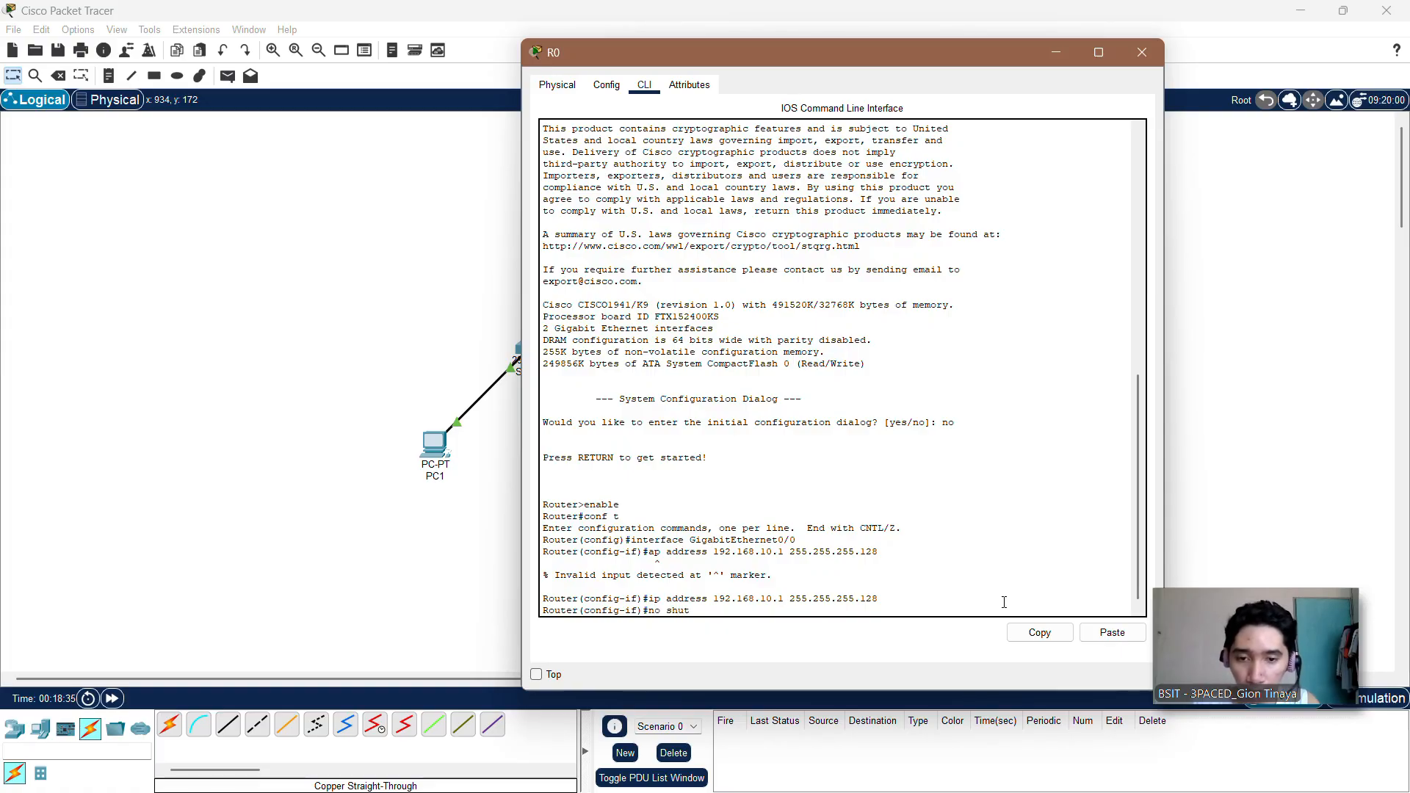
type("down")
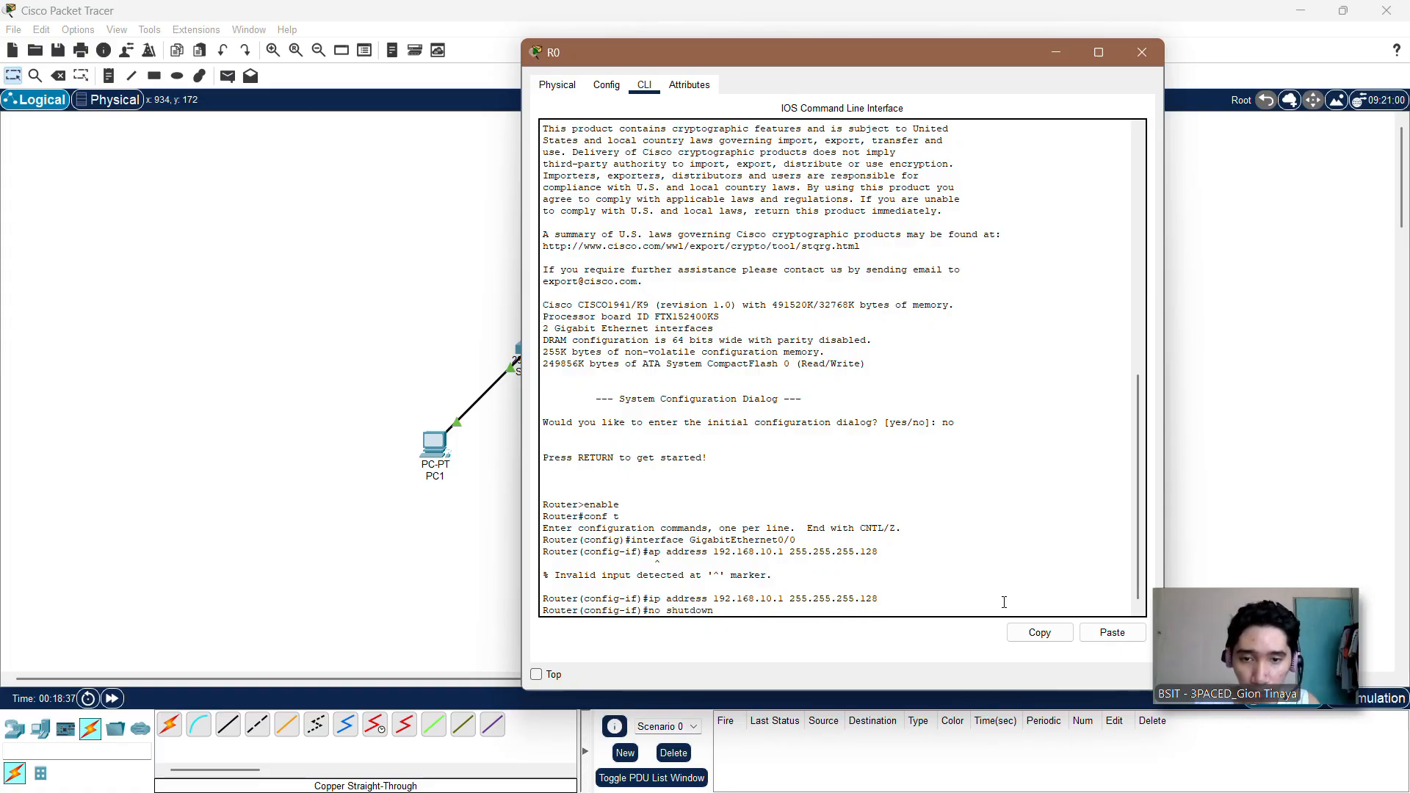
key("Return")
key("Return")
type("exit")
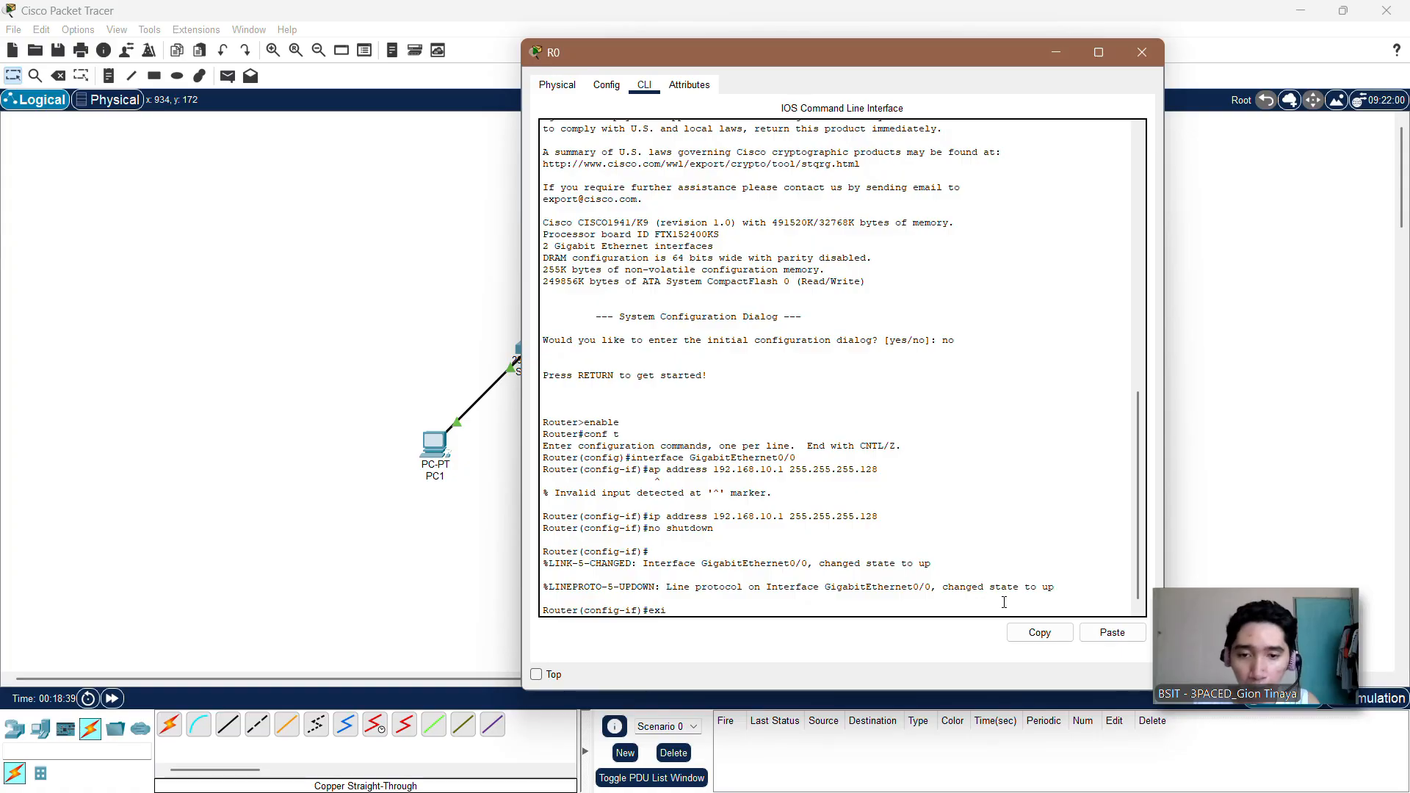
key("Return")
key("Return")
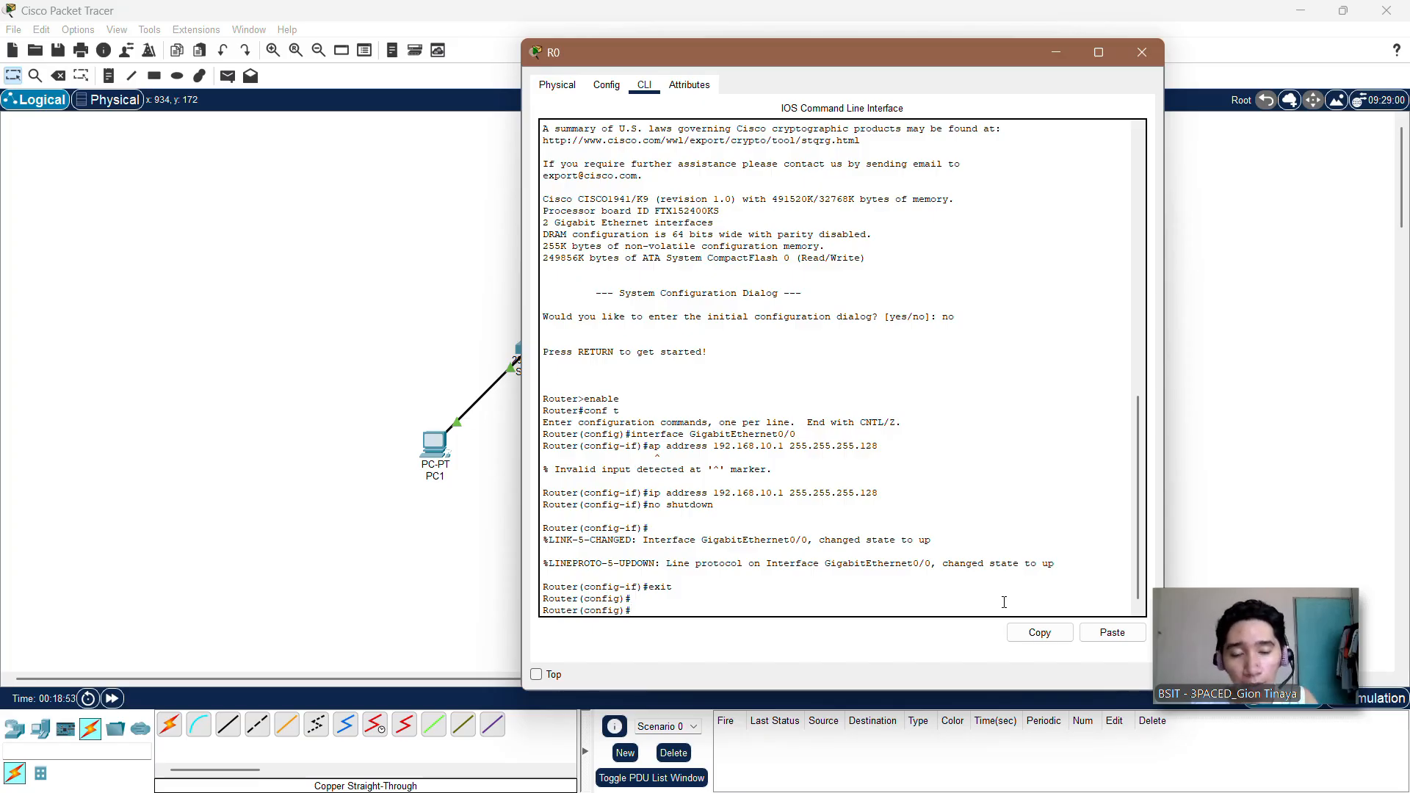
Step: Enter interface configuration mode for R0's second port with the command interface GigabitEthernet0/1
type("int")
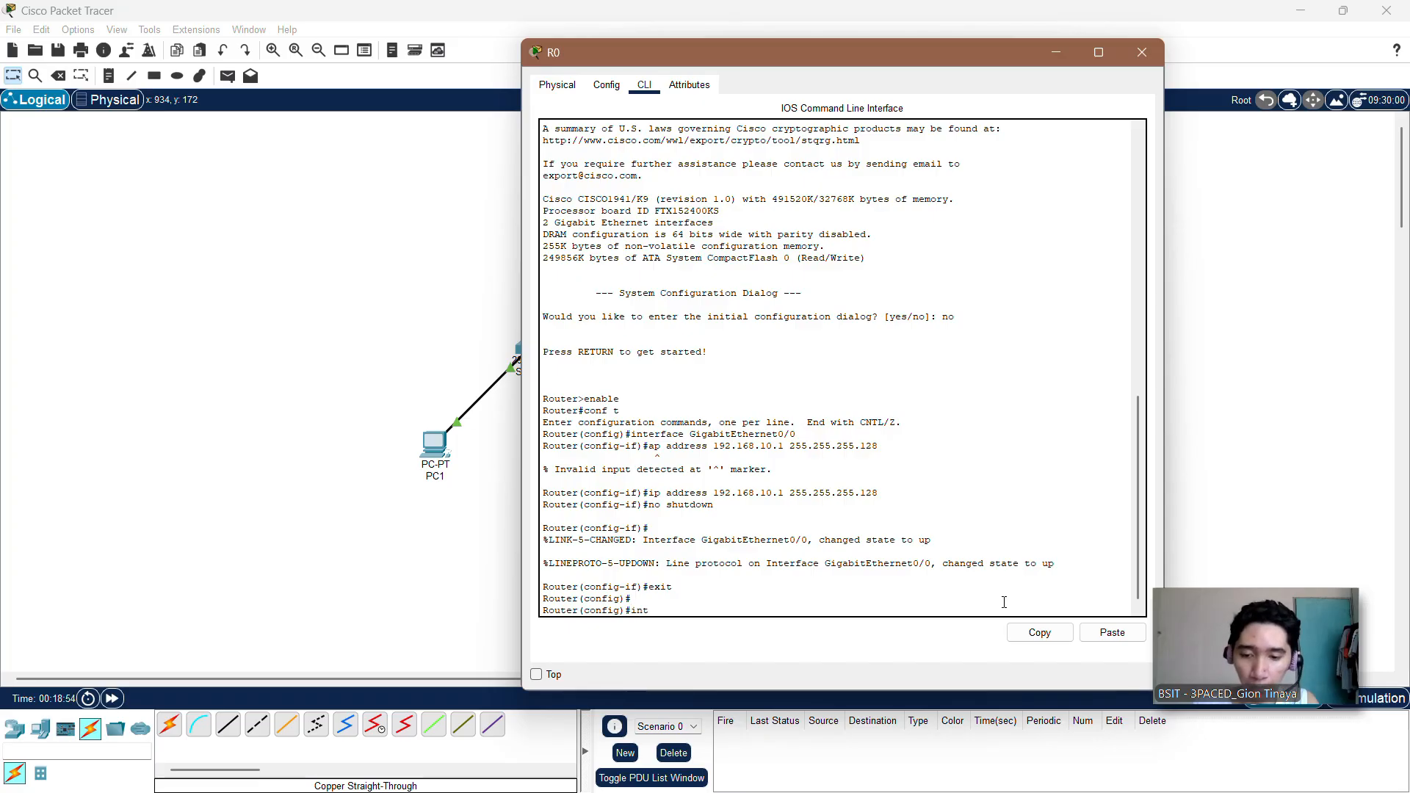
type("erface")
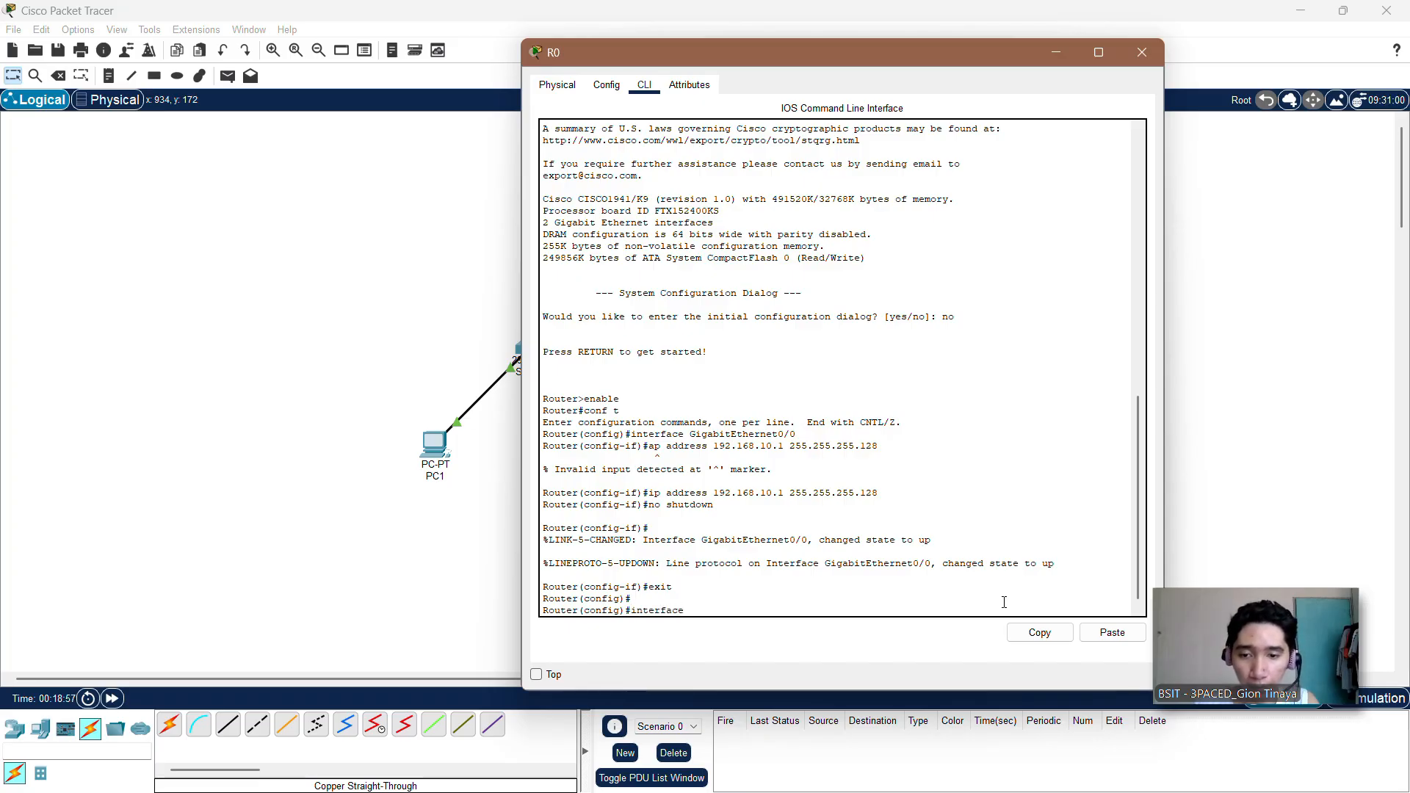
key("Caps_Lock")
key("Caps_Lock")
type("Gigabit")
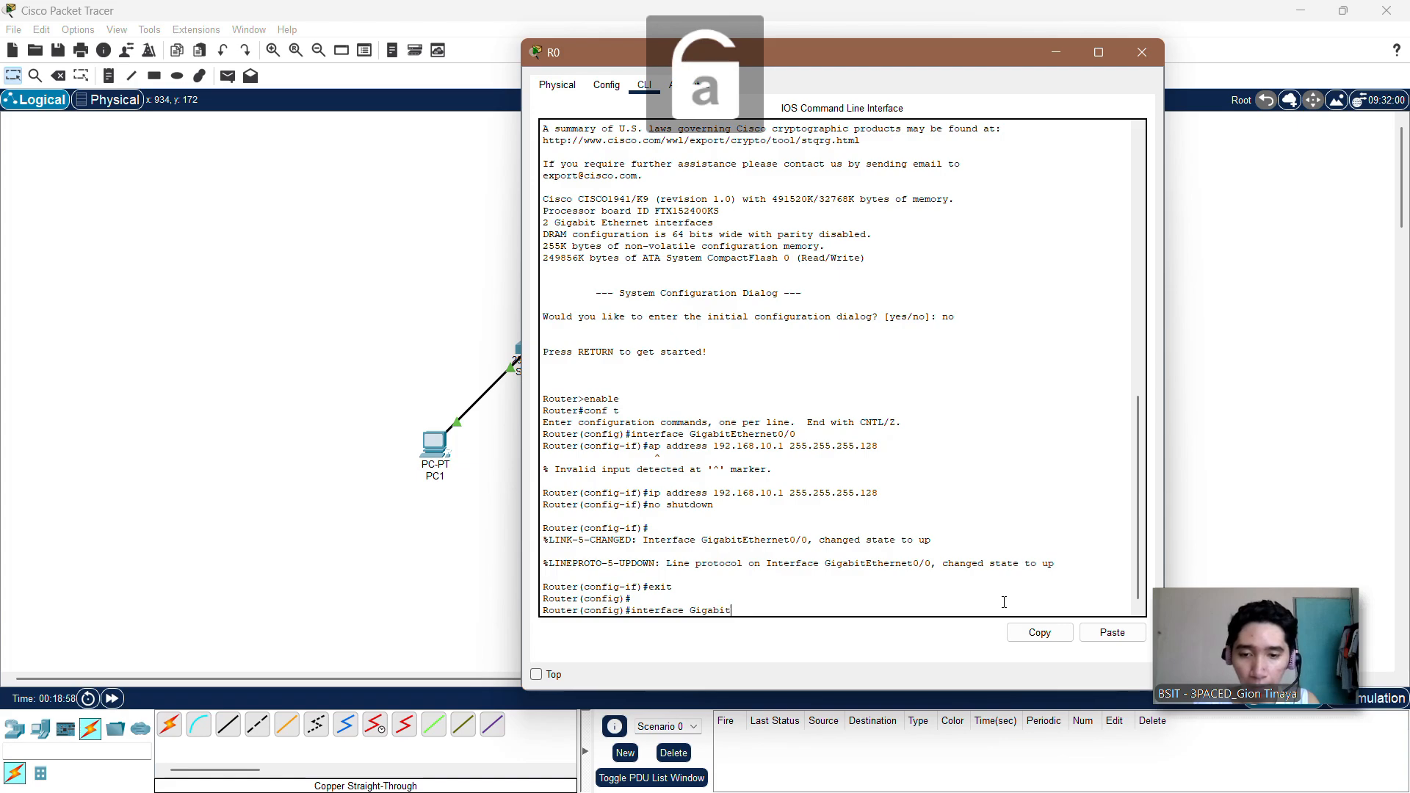
key("Caps_Lock")
type("E")
key("Caps_Lock")
type("thernet")
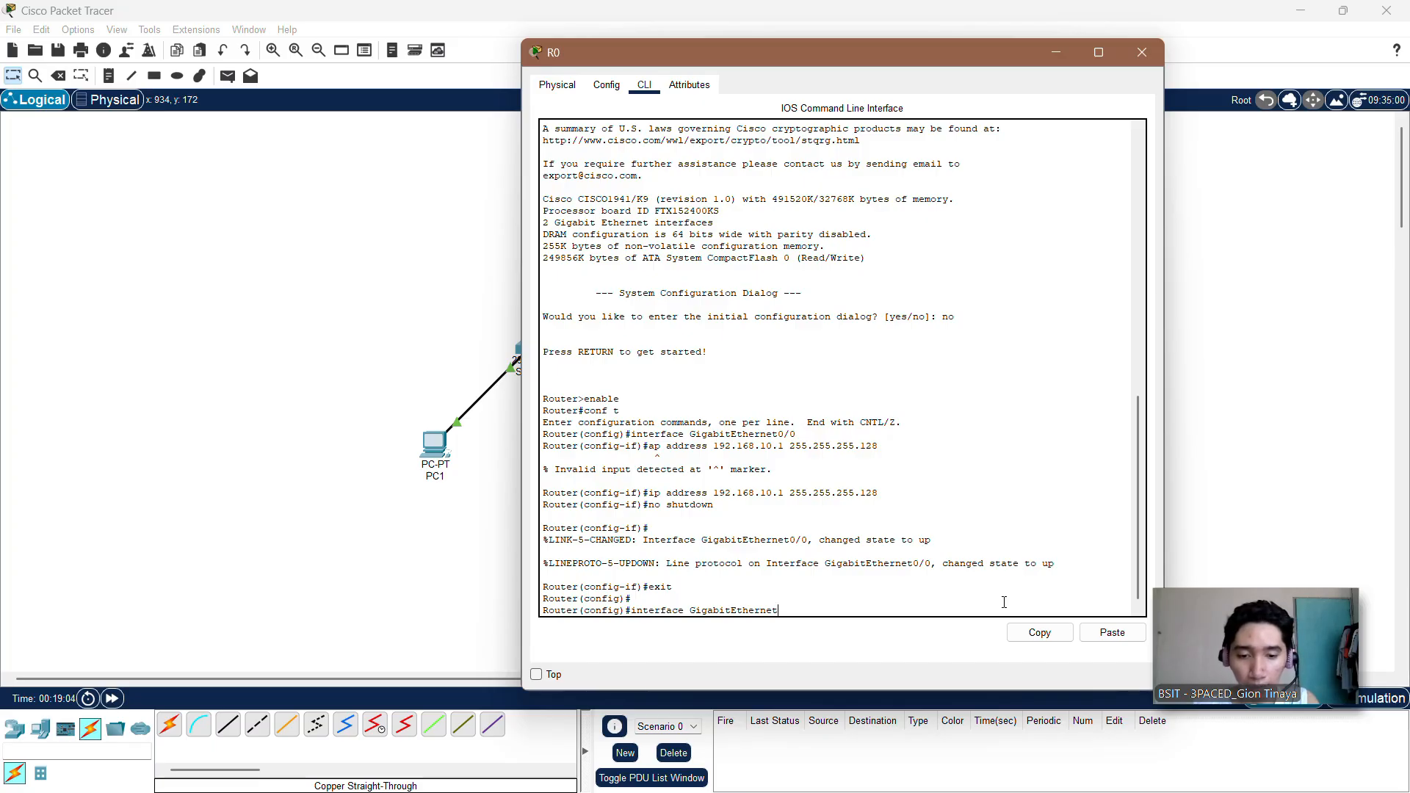
type("0")
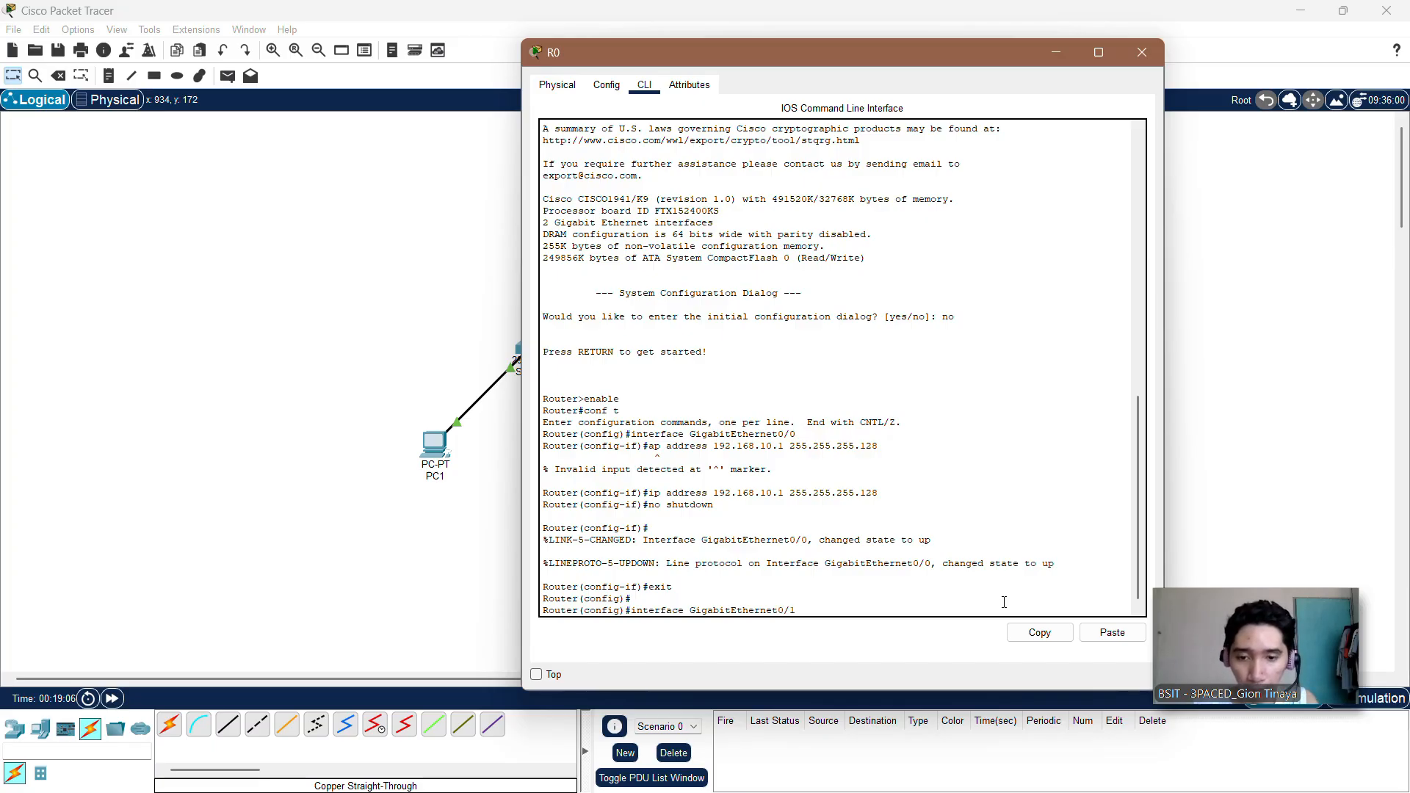
type("/1")
key("Return")
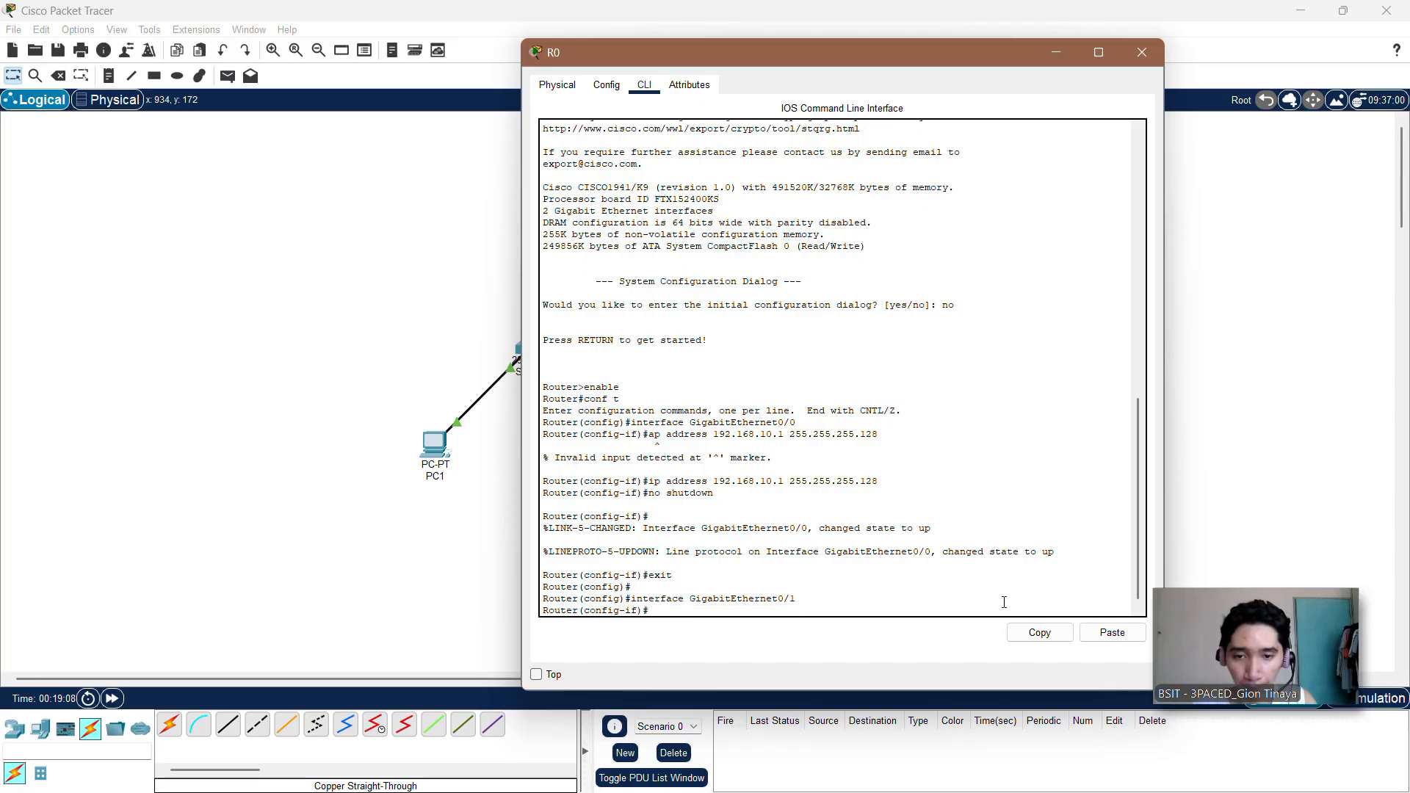
Step: Assign GigabitEthernet0/1 its address with the command ip address 192.168.10.129 255.255.255.128
type("ip a")
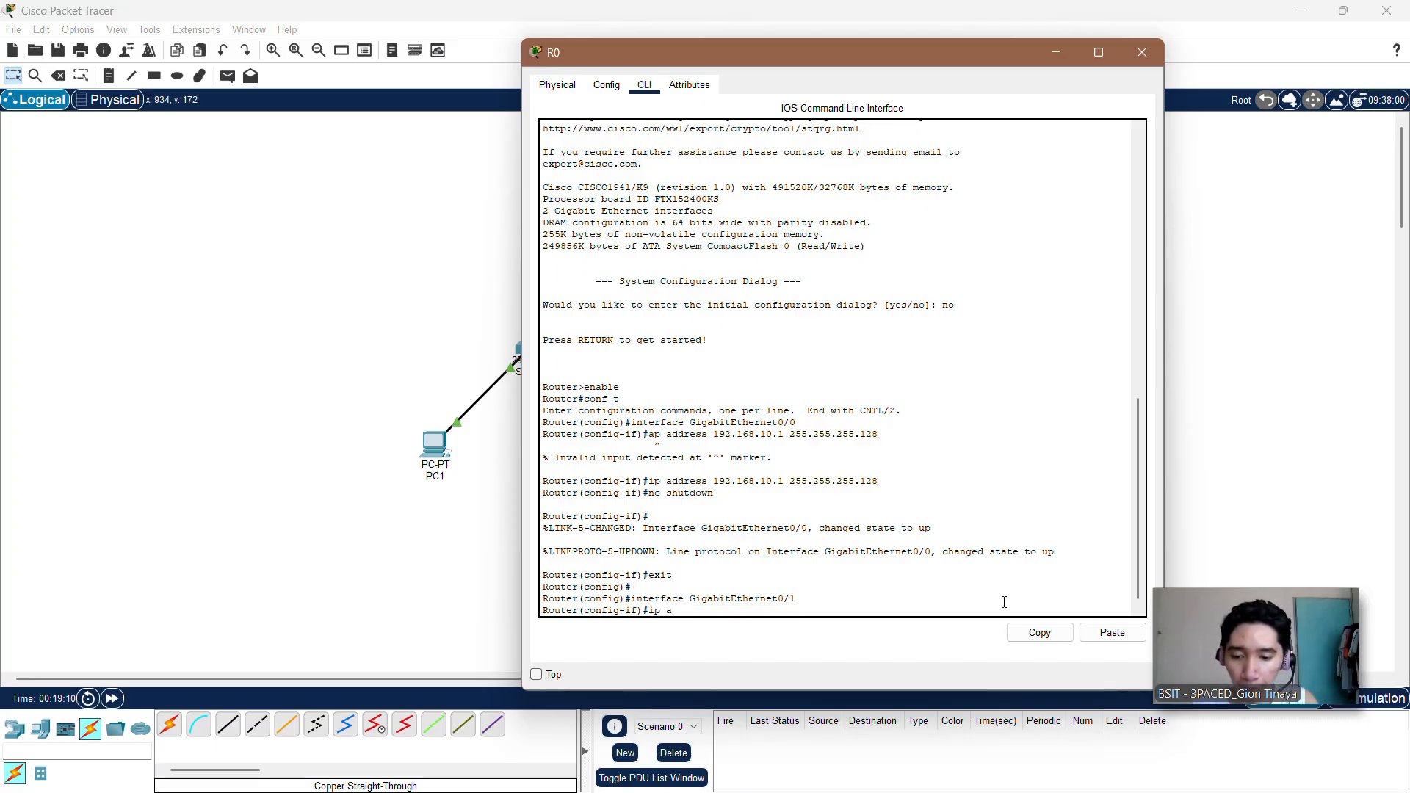
type("ddress")
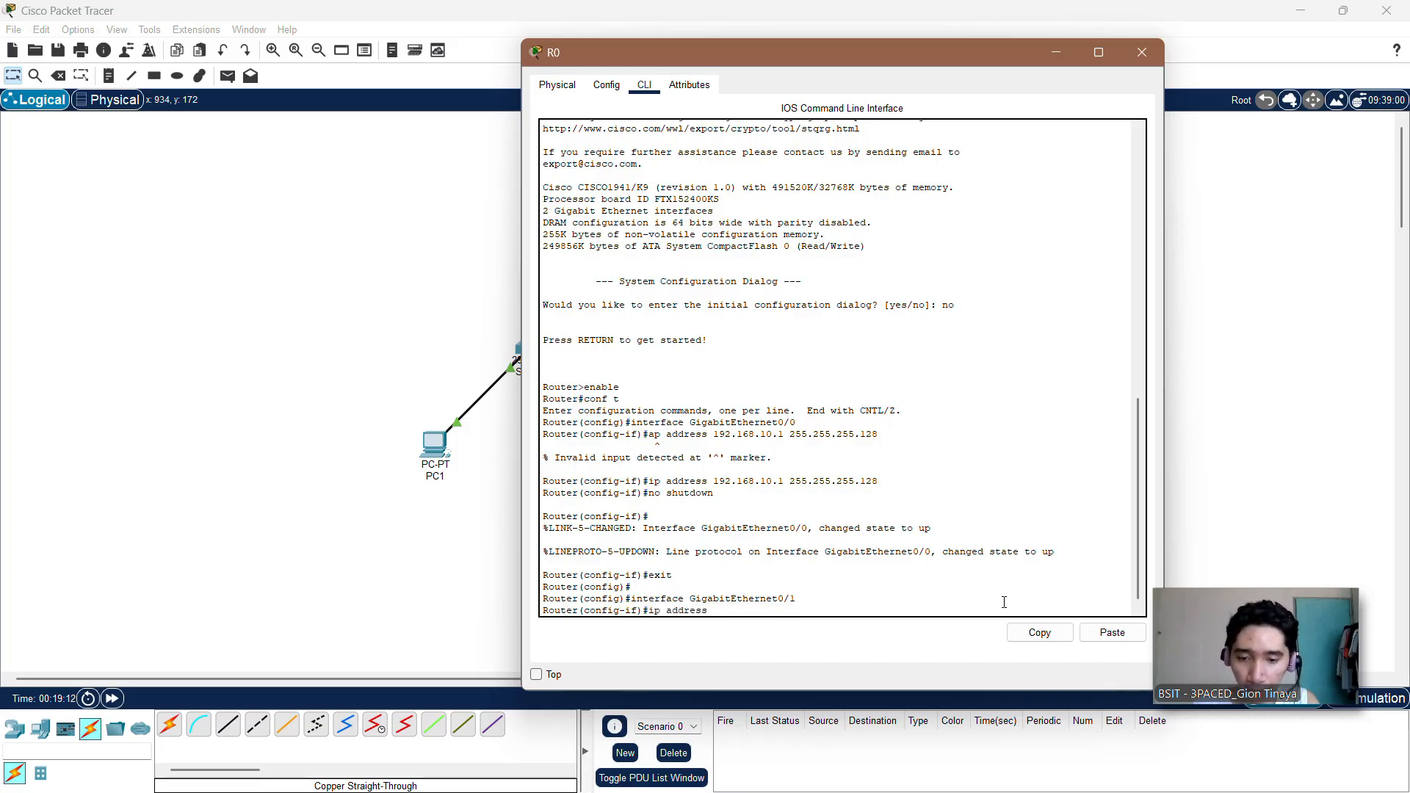
type(" 192")
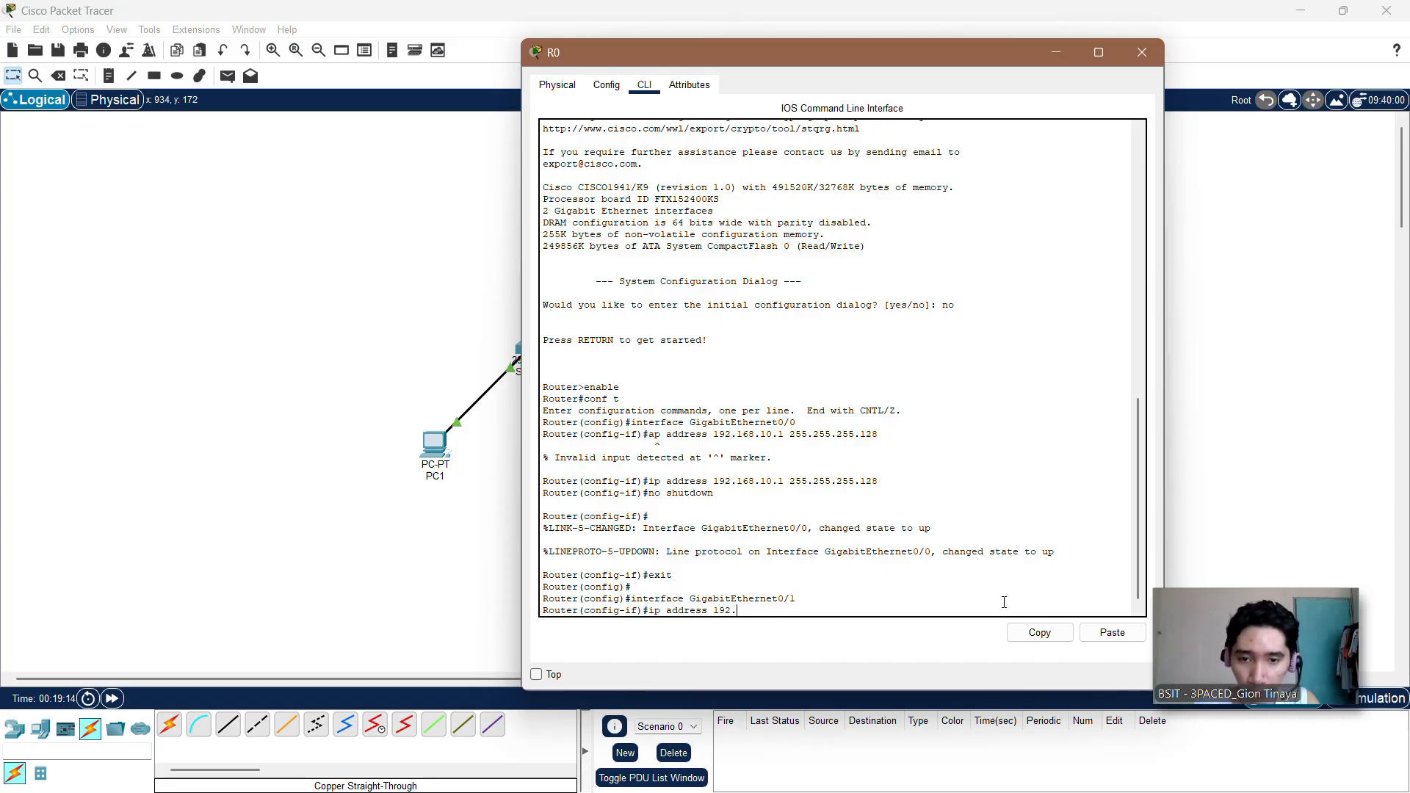
type(".168")
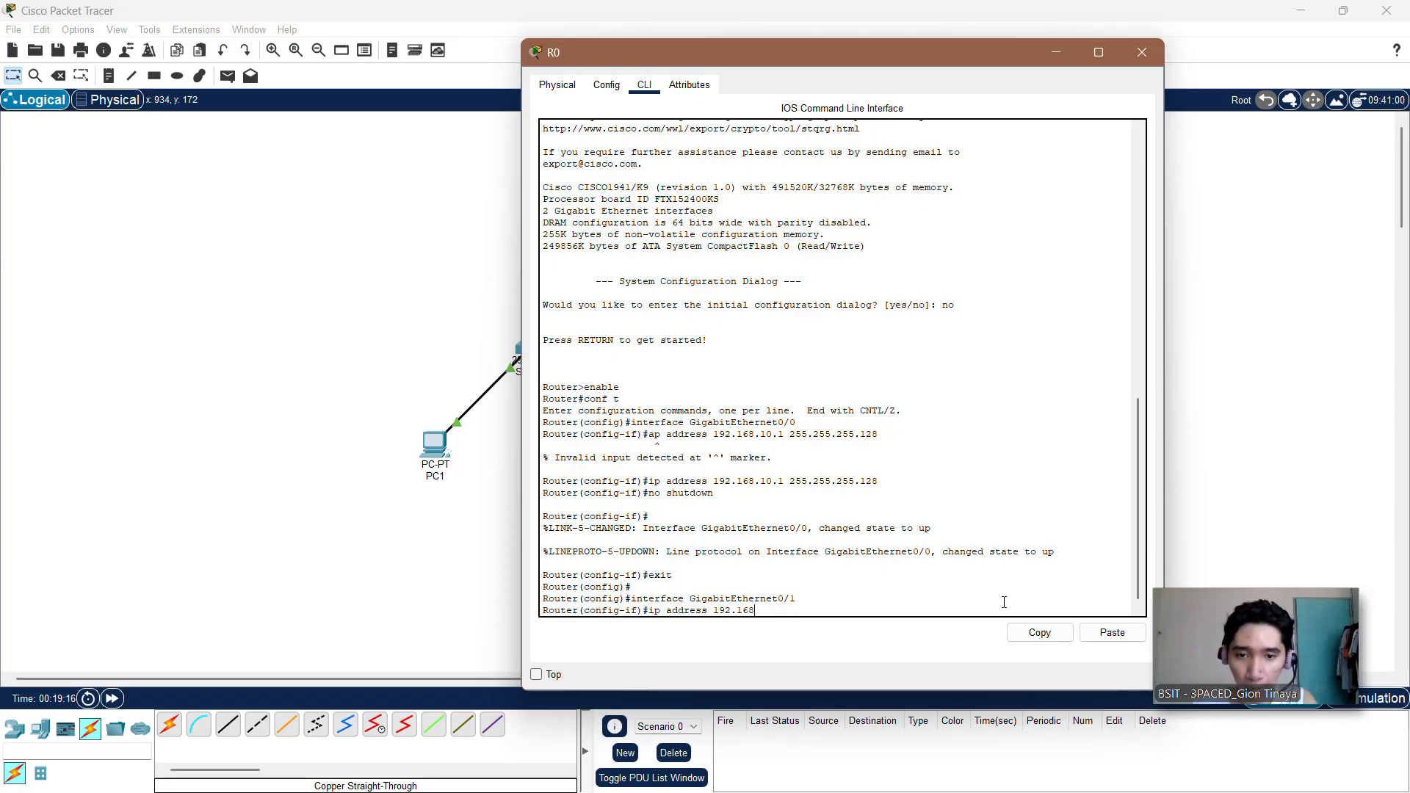
type(".10")
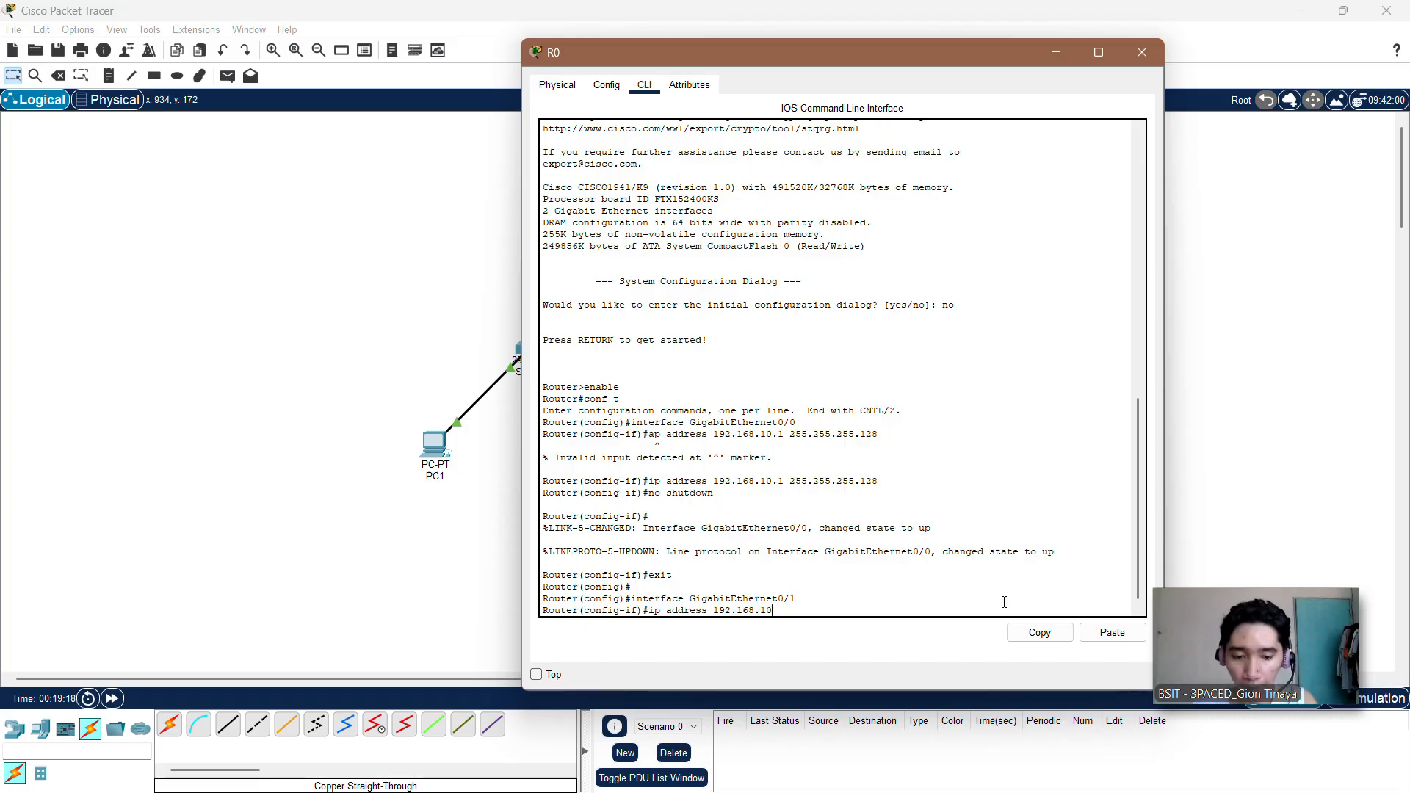
type(".129")
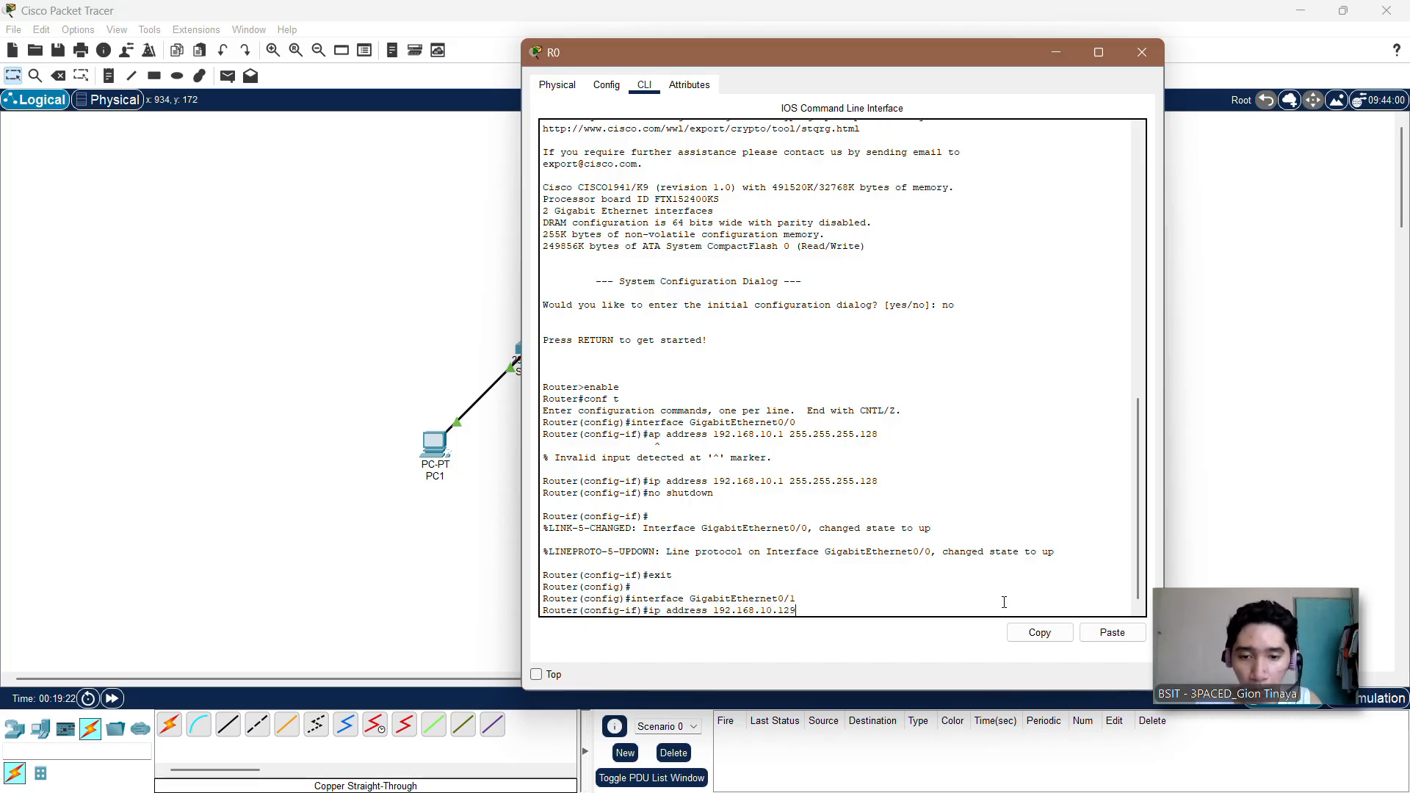
type(" 155")
key("BackSpace")
key("BackSpace")
key("BackSpace")
key("BackSpace")
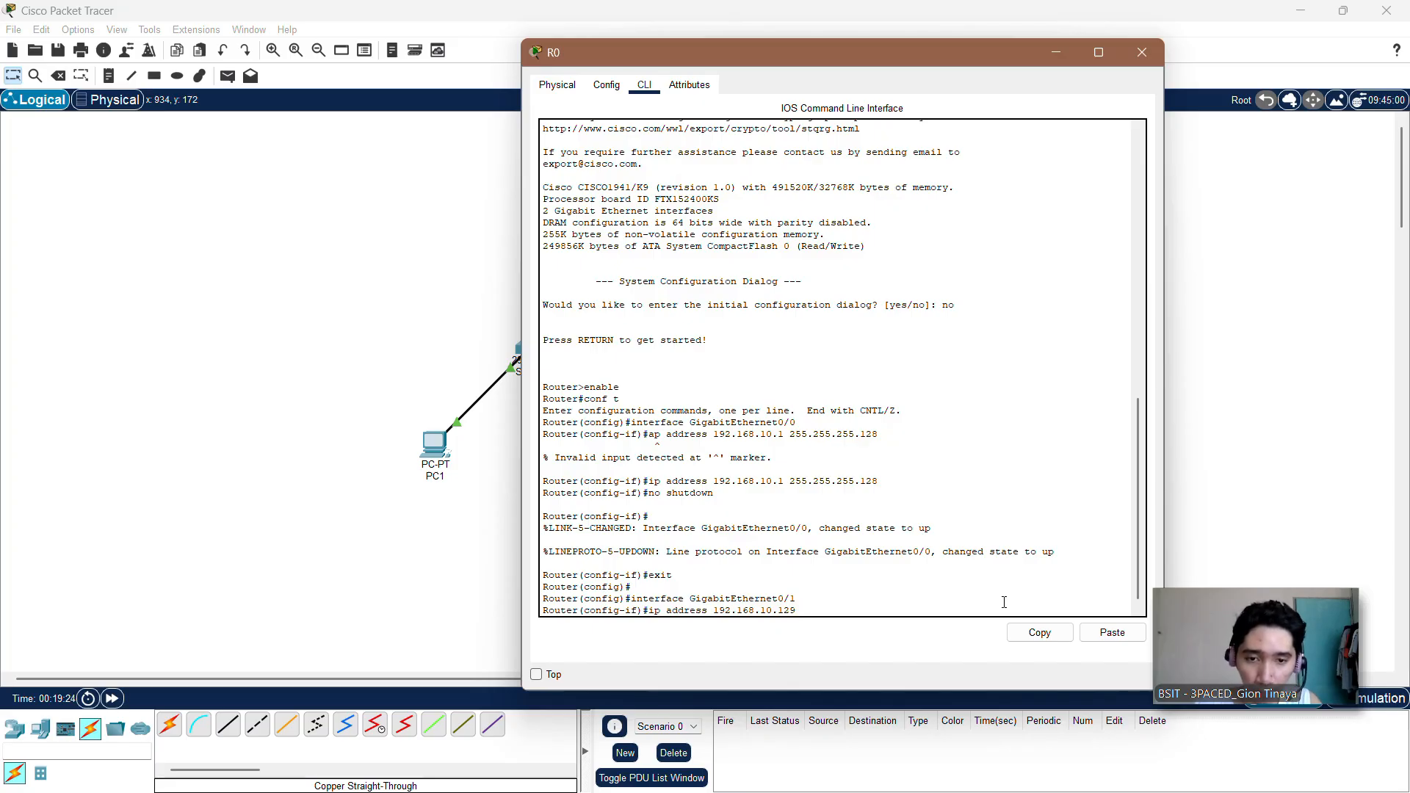
type("255.25")
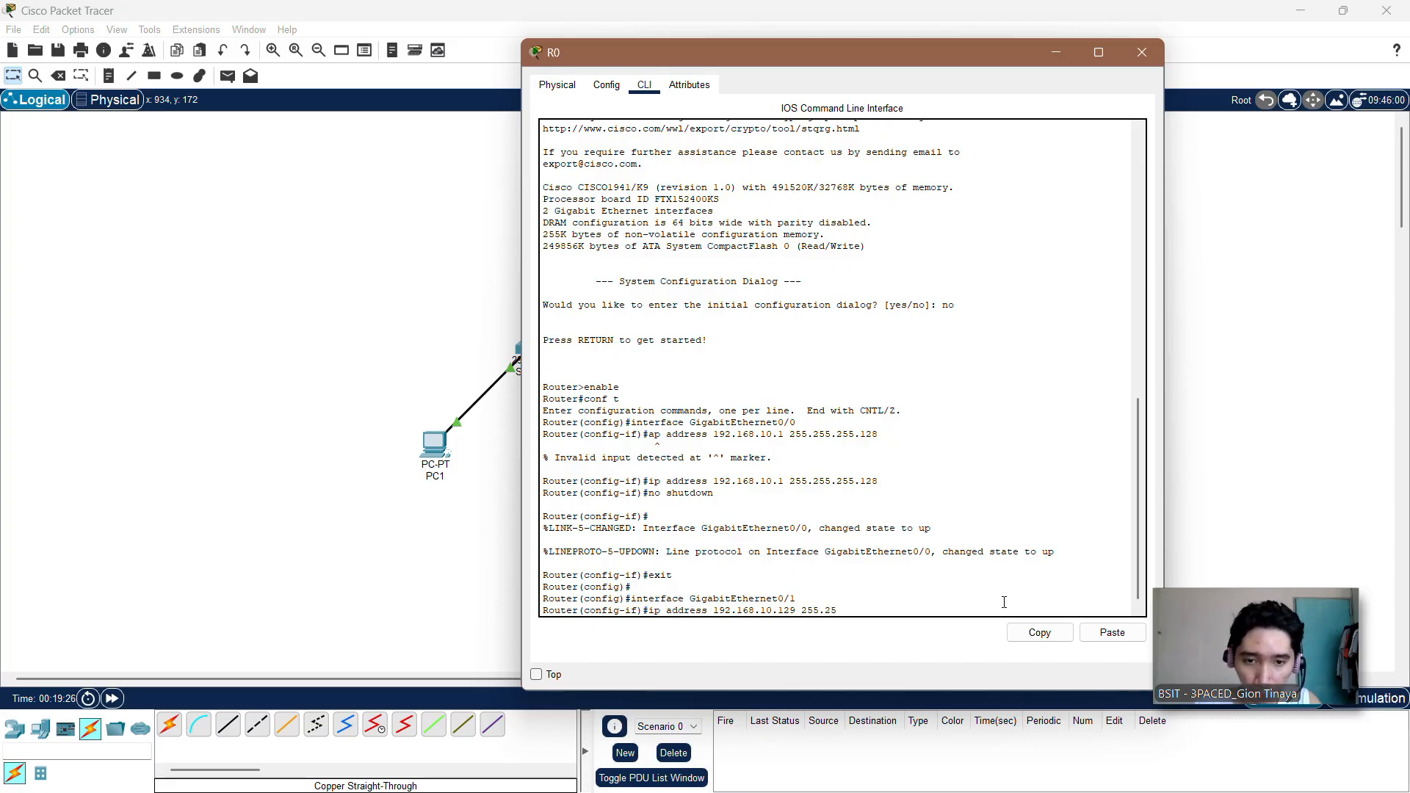
type("5.255.")
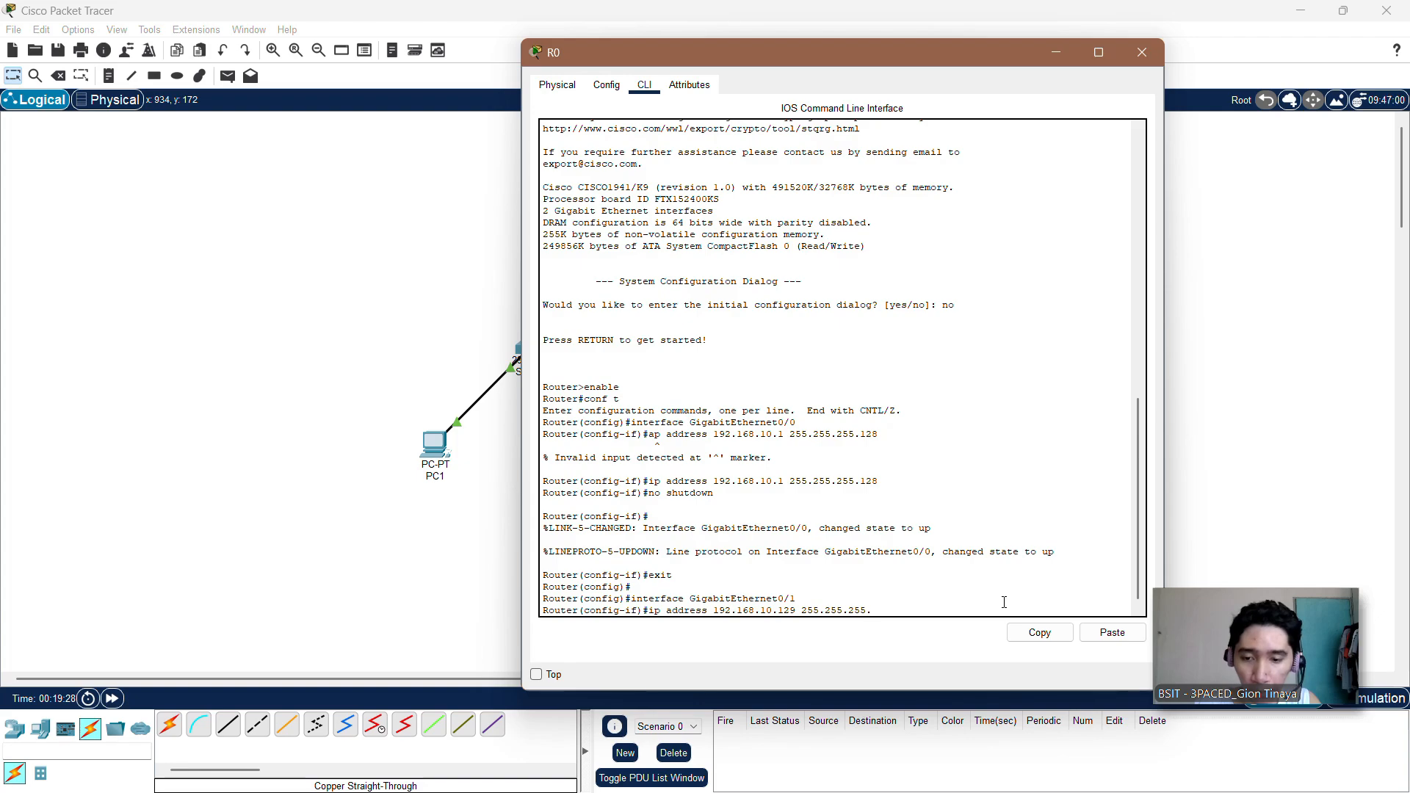
type("128")
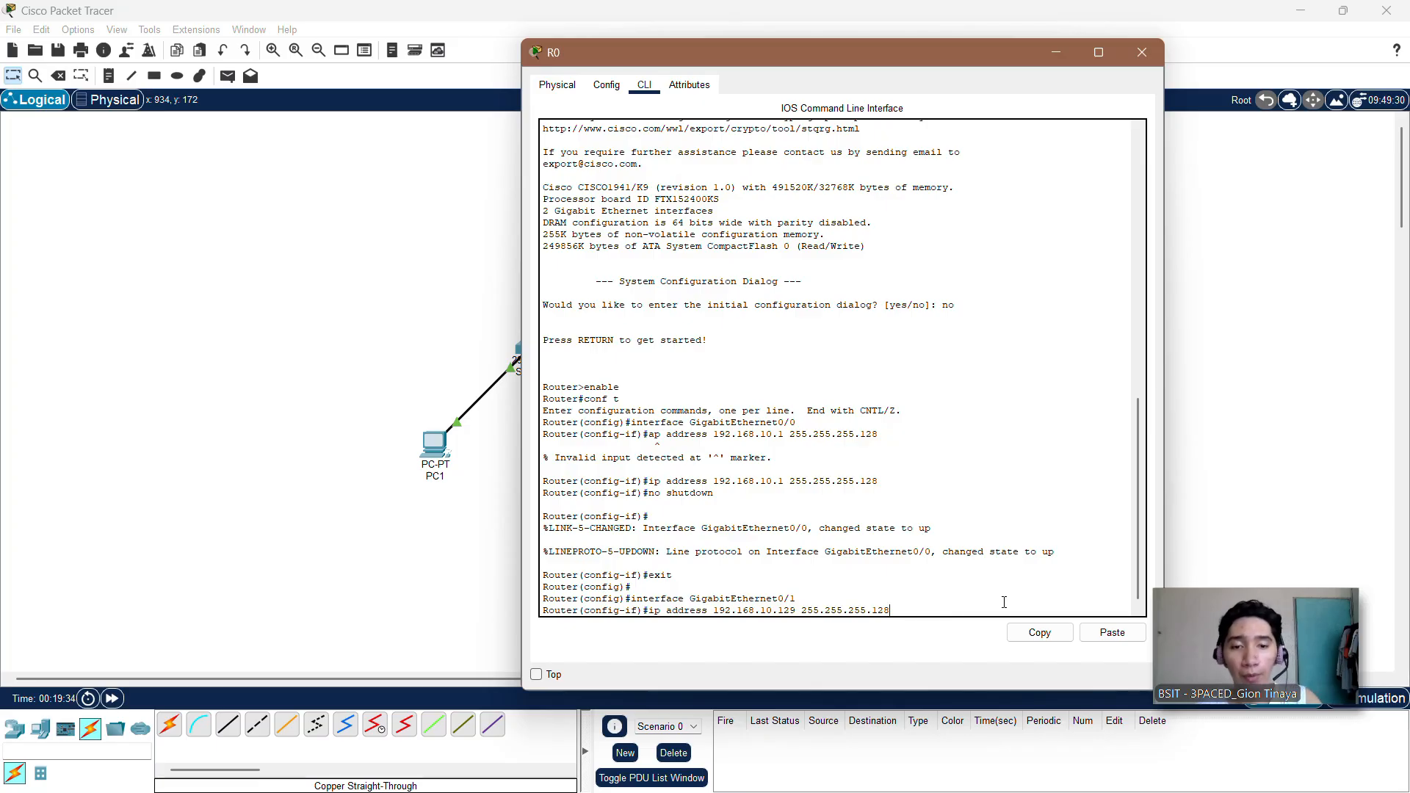
key("Return")
Step: Enable GigabitEthernet0/1 with no shutdown and exit back to global configuration mode
type("n")
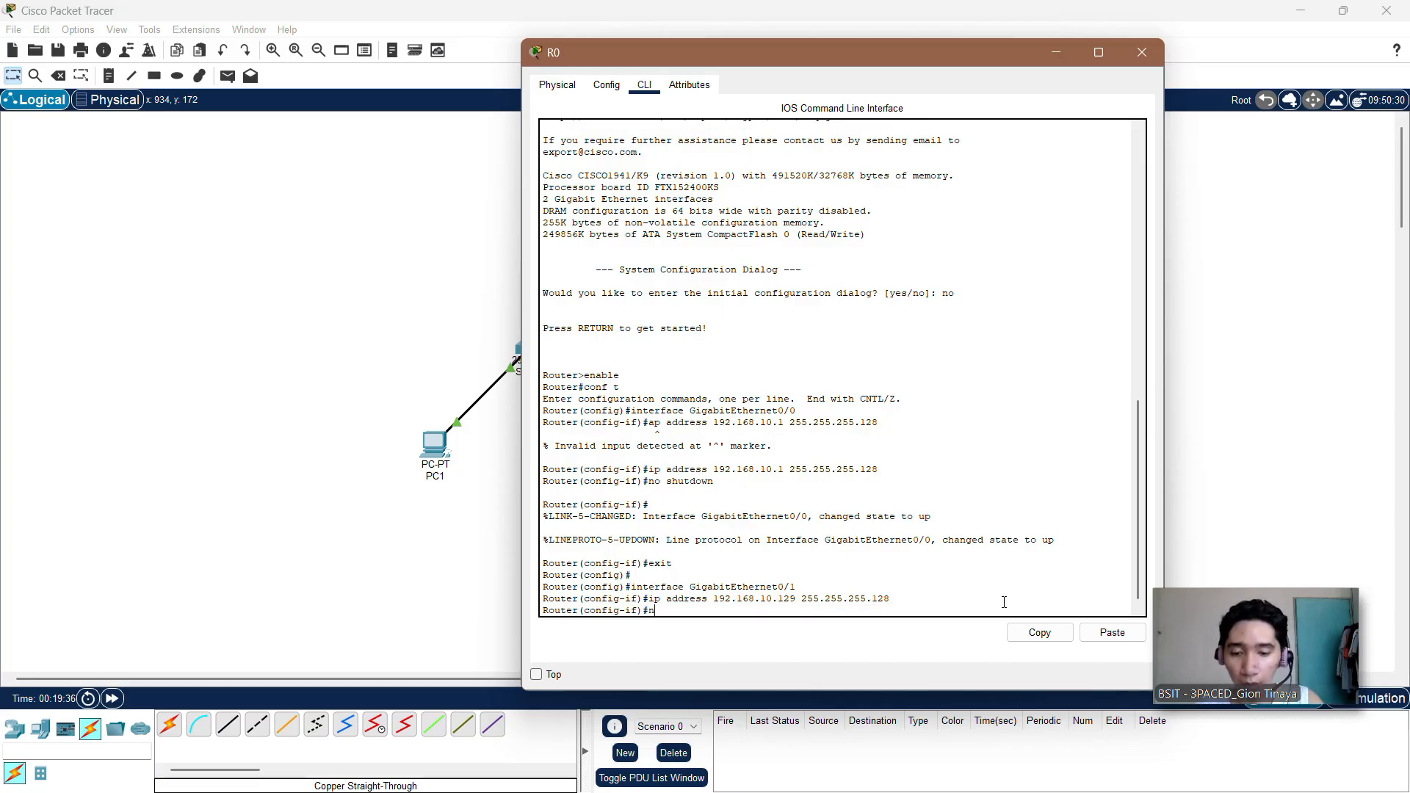
type("o shutdown")
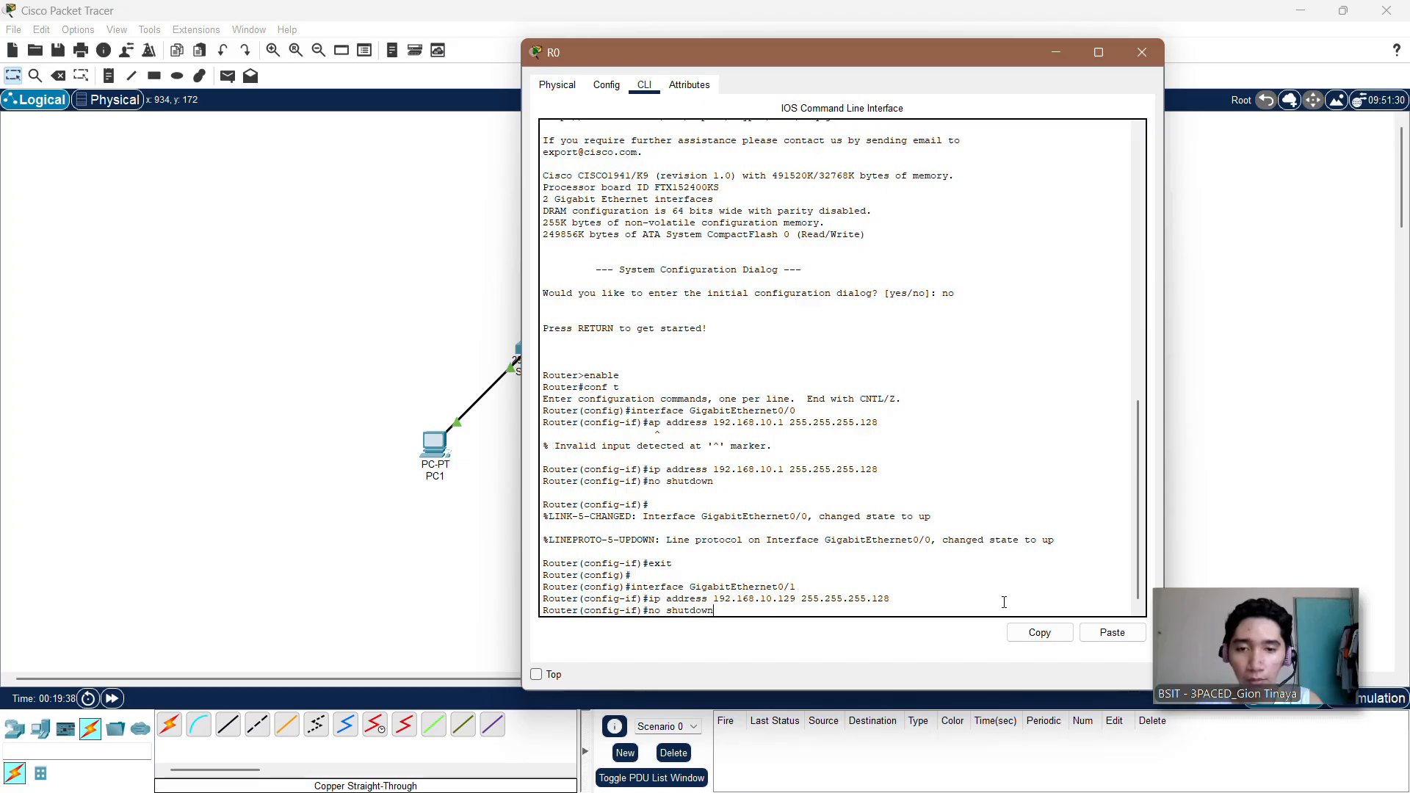
key("Return")
key("Return")
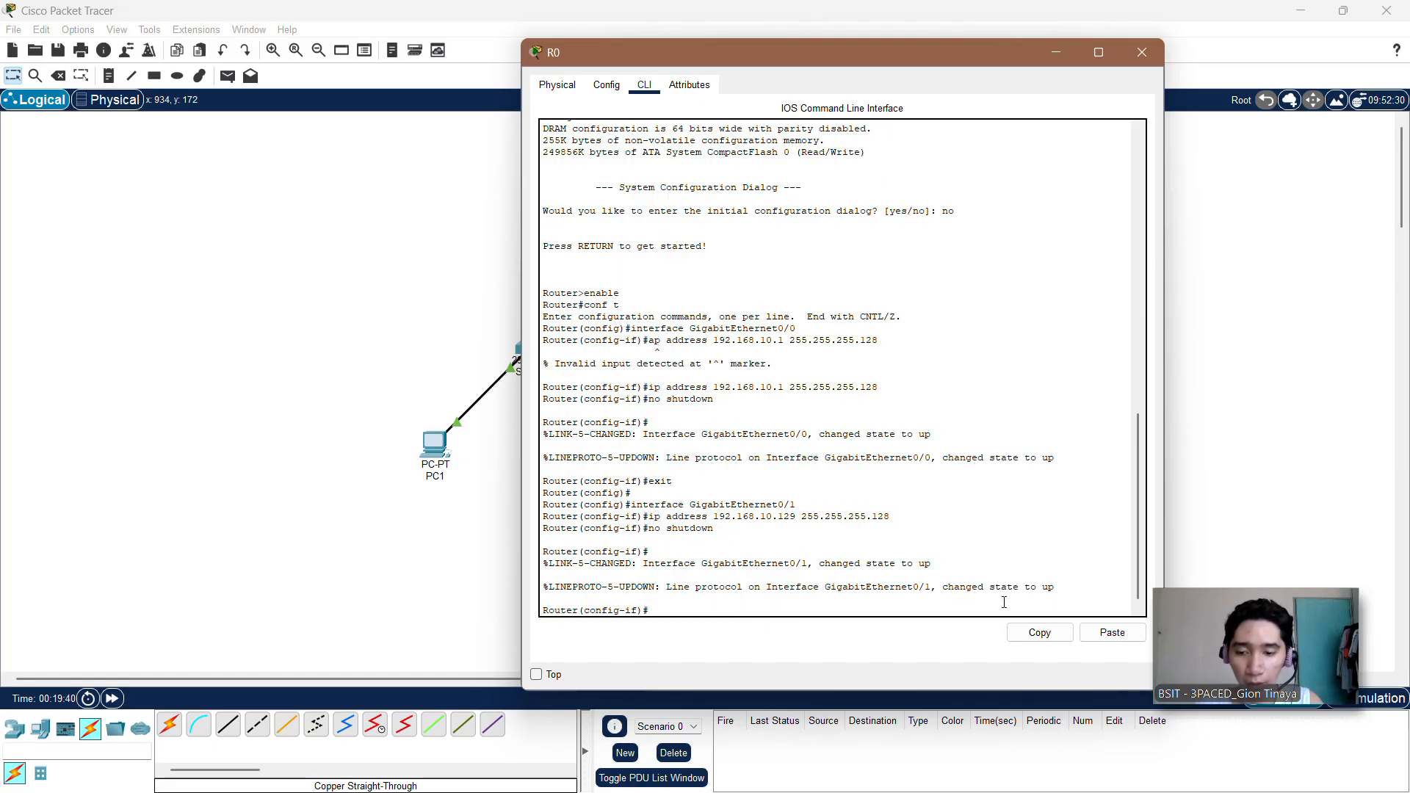
type("exit")
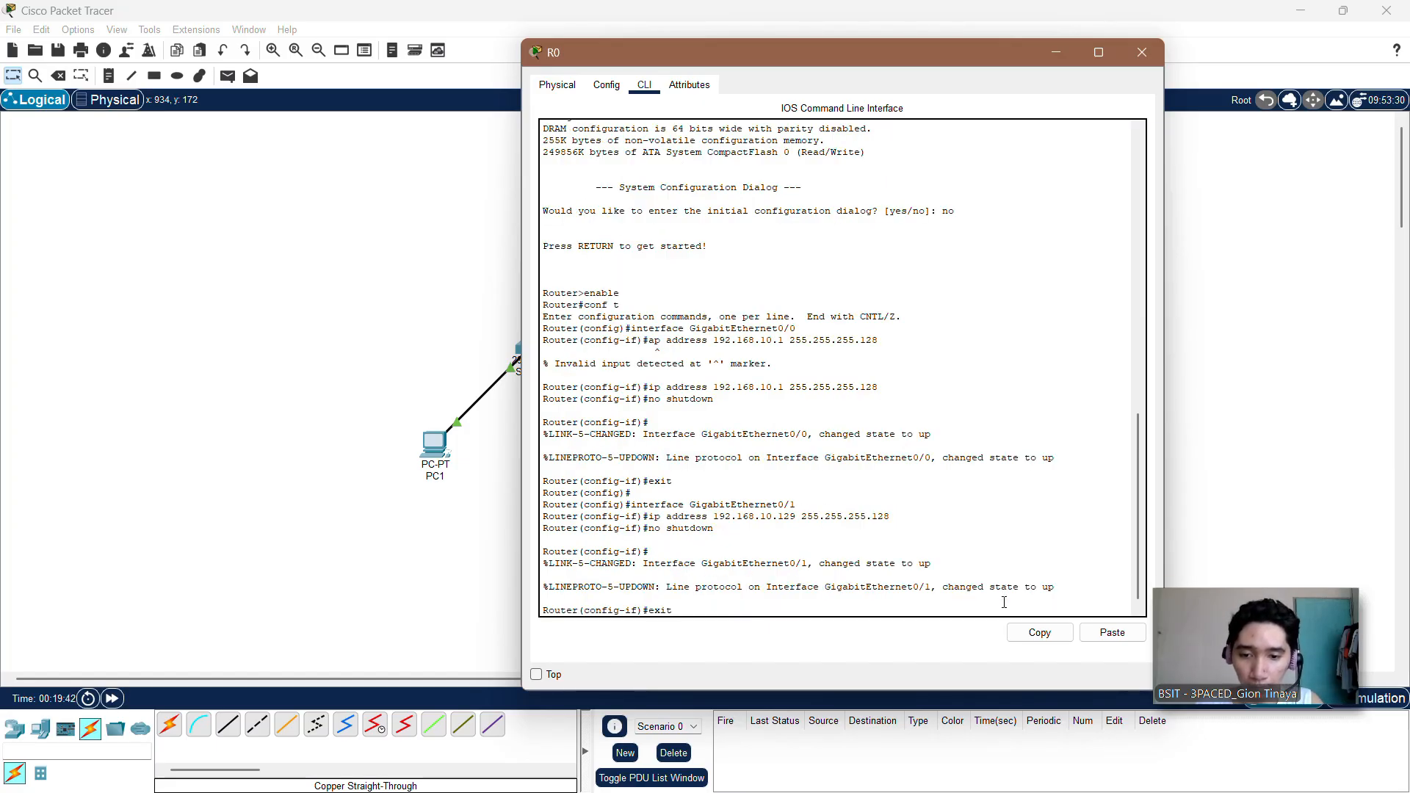
key("Return")
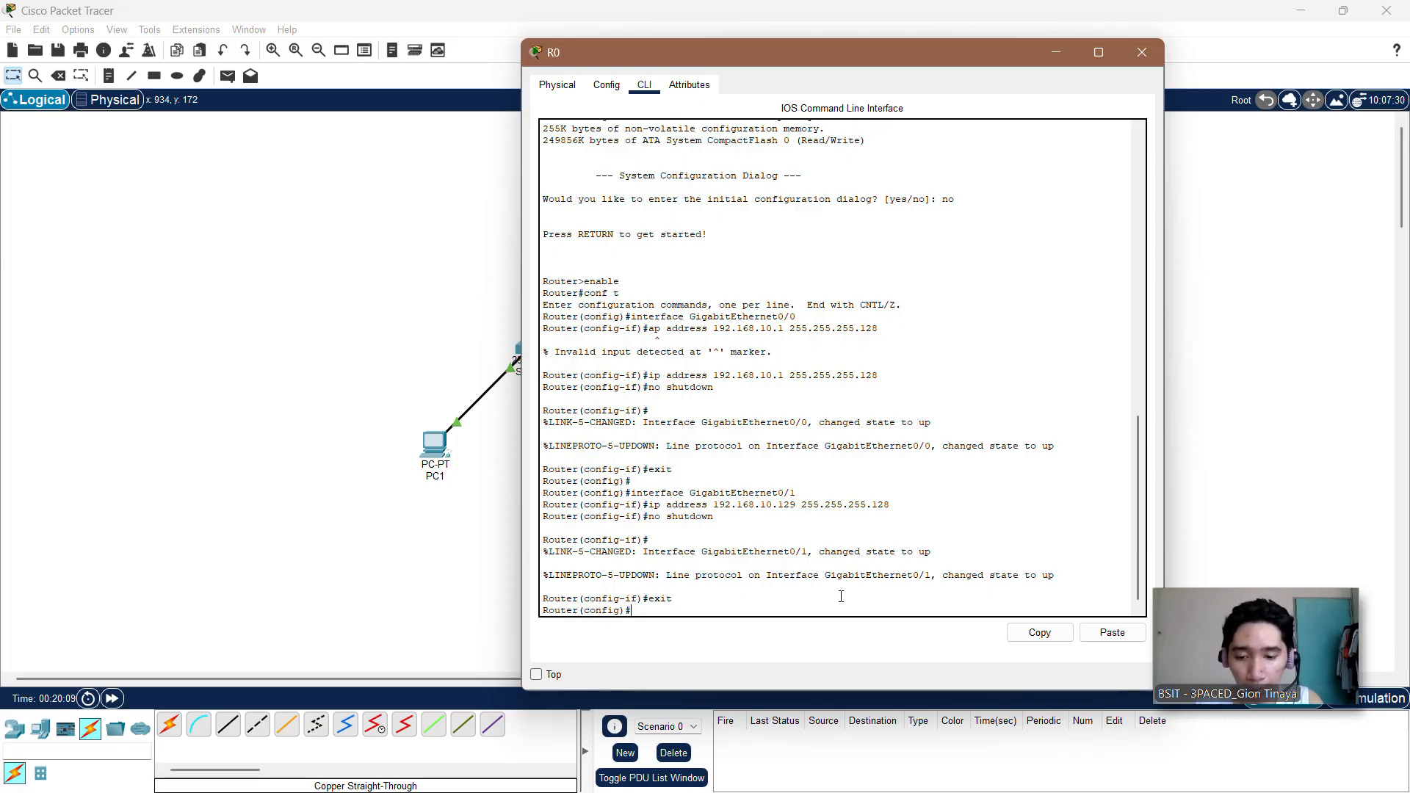
Step: Leave R0's global configuration mode with the exit command to return to privileged EXEC mode
type("shutdo")
key("BackSpace")
key("BackSpace")
key("BackSpace")
type("exit")
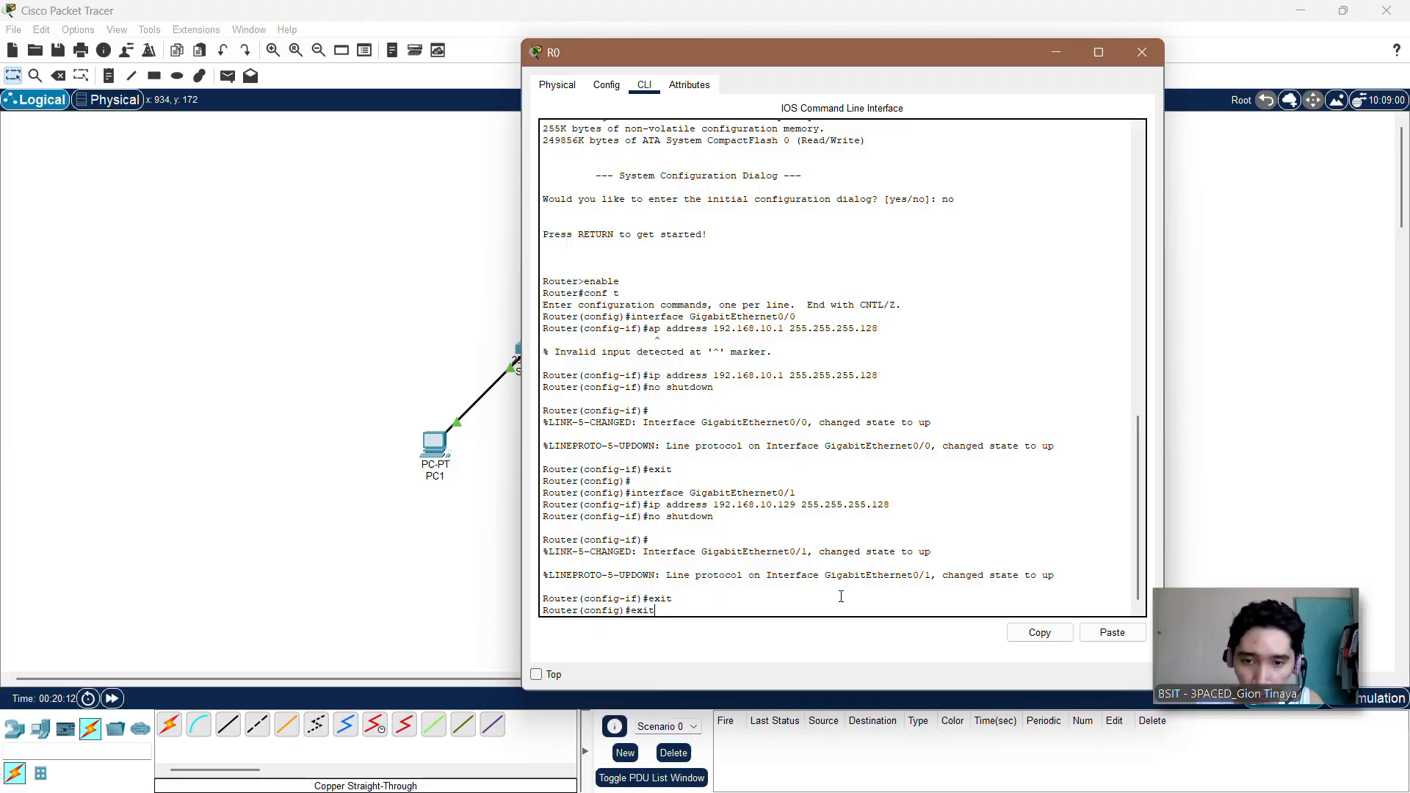
key("Return")
key("Return")
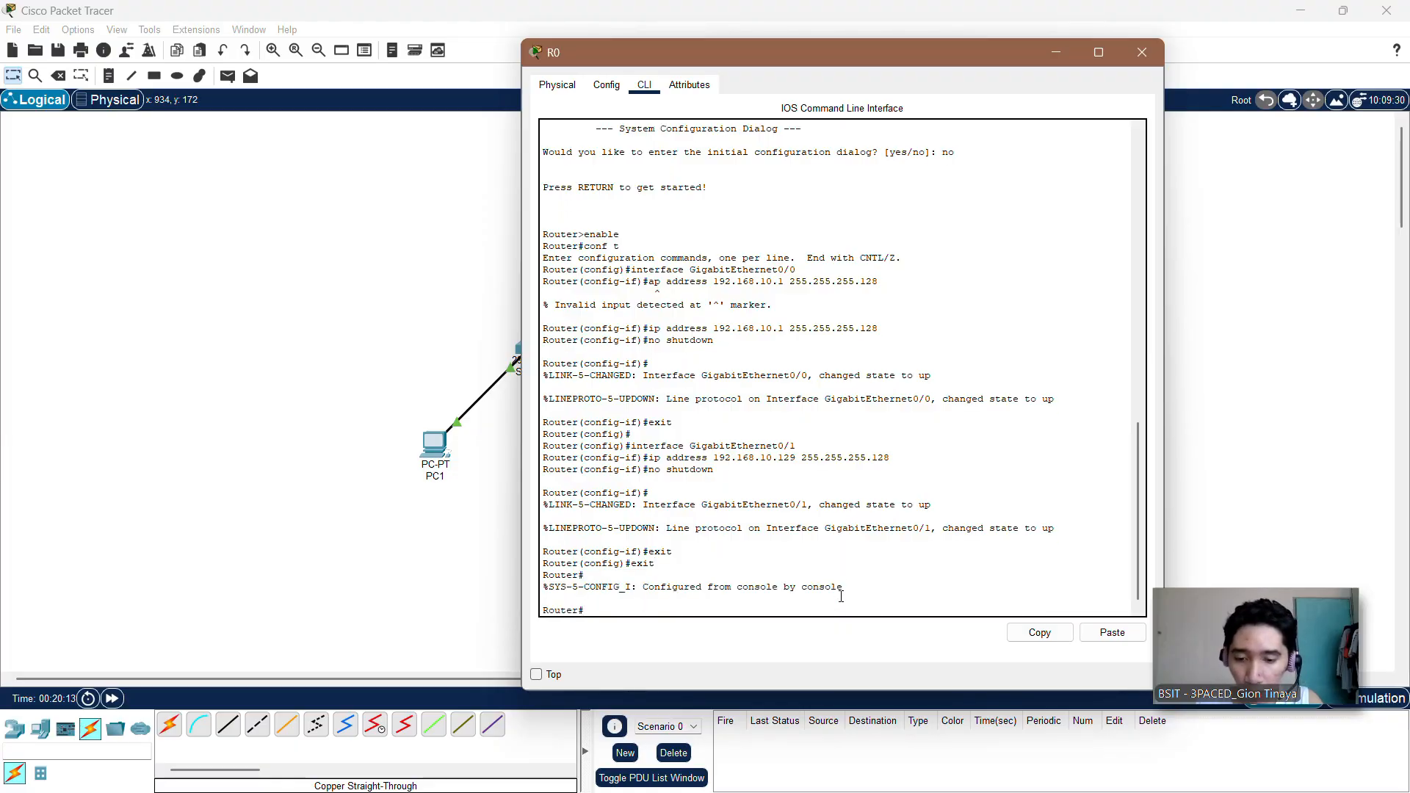
Step: Check R0's interface addresses and status with show ip interface brief, and close the router's window
type("show ip ")
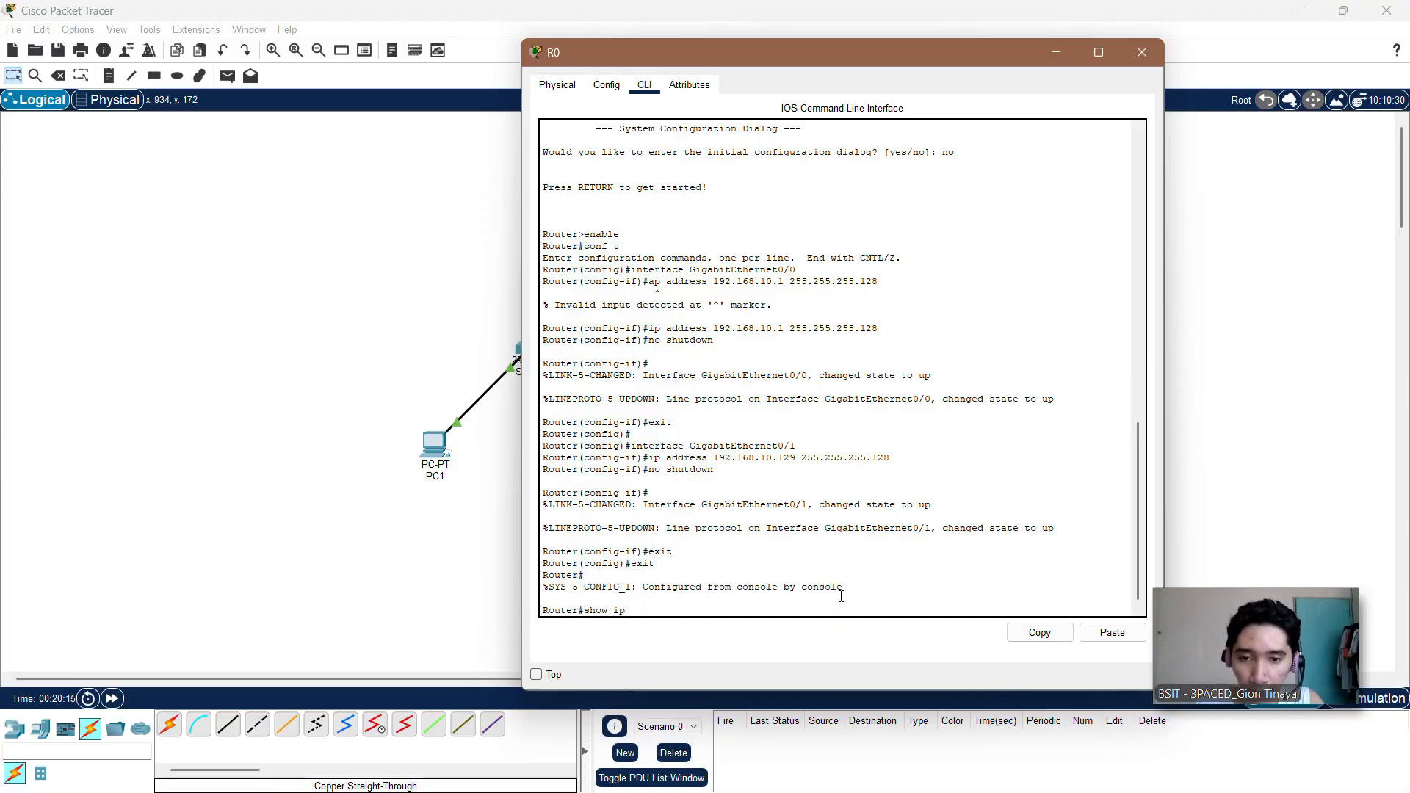
type("interface")
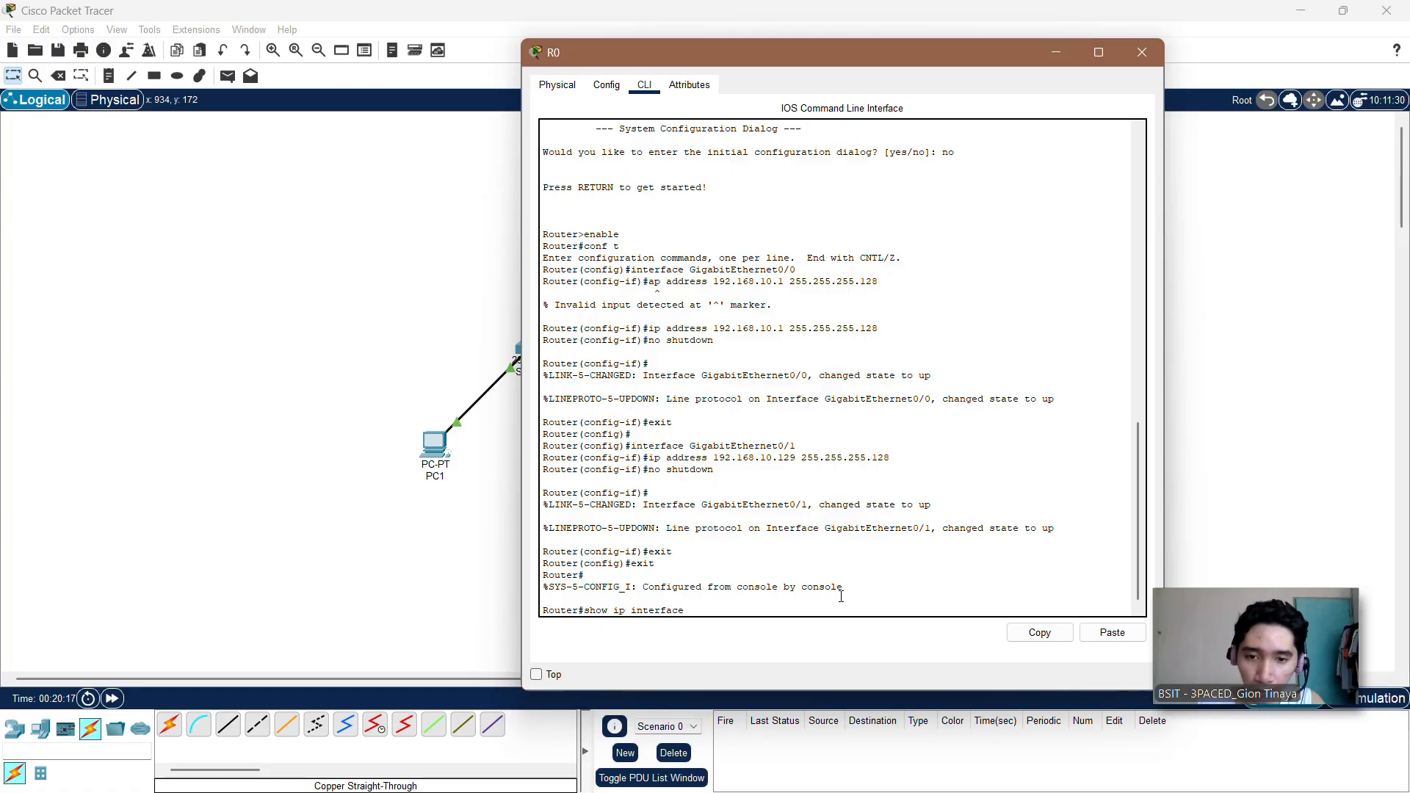
type(" brie")
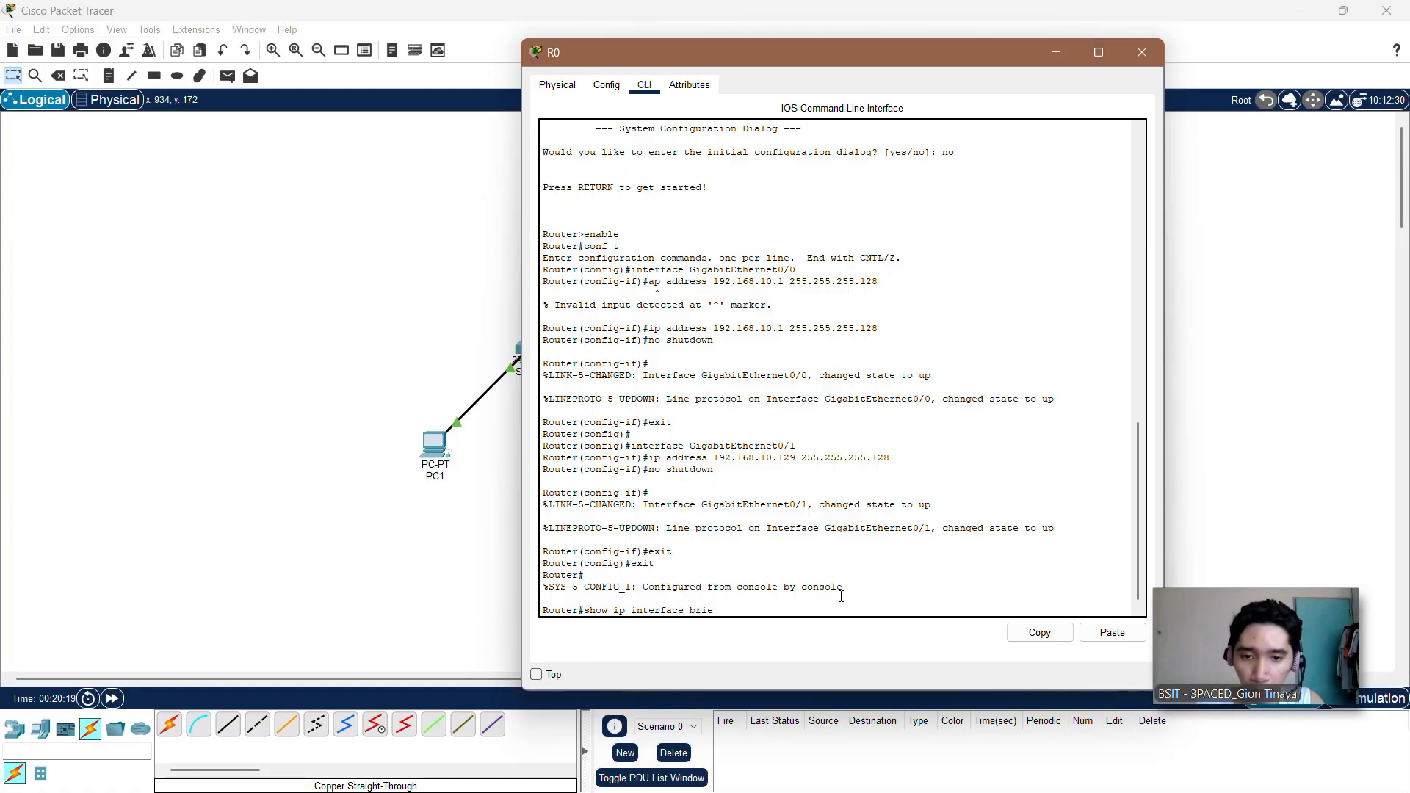
type("f")
key("Return")
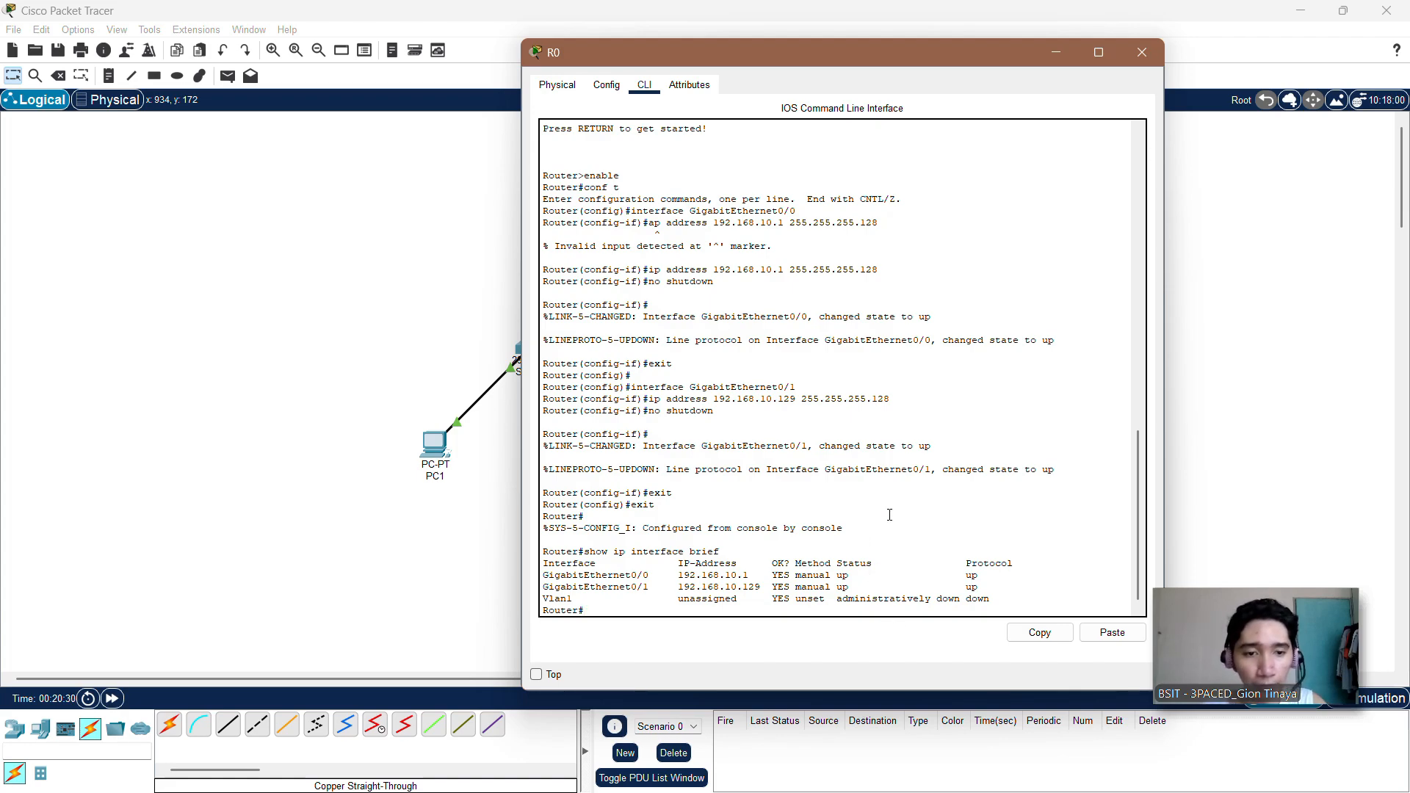
left_click(1143, 52)
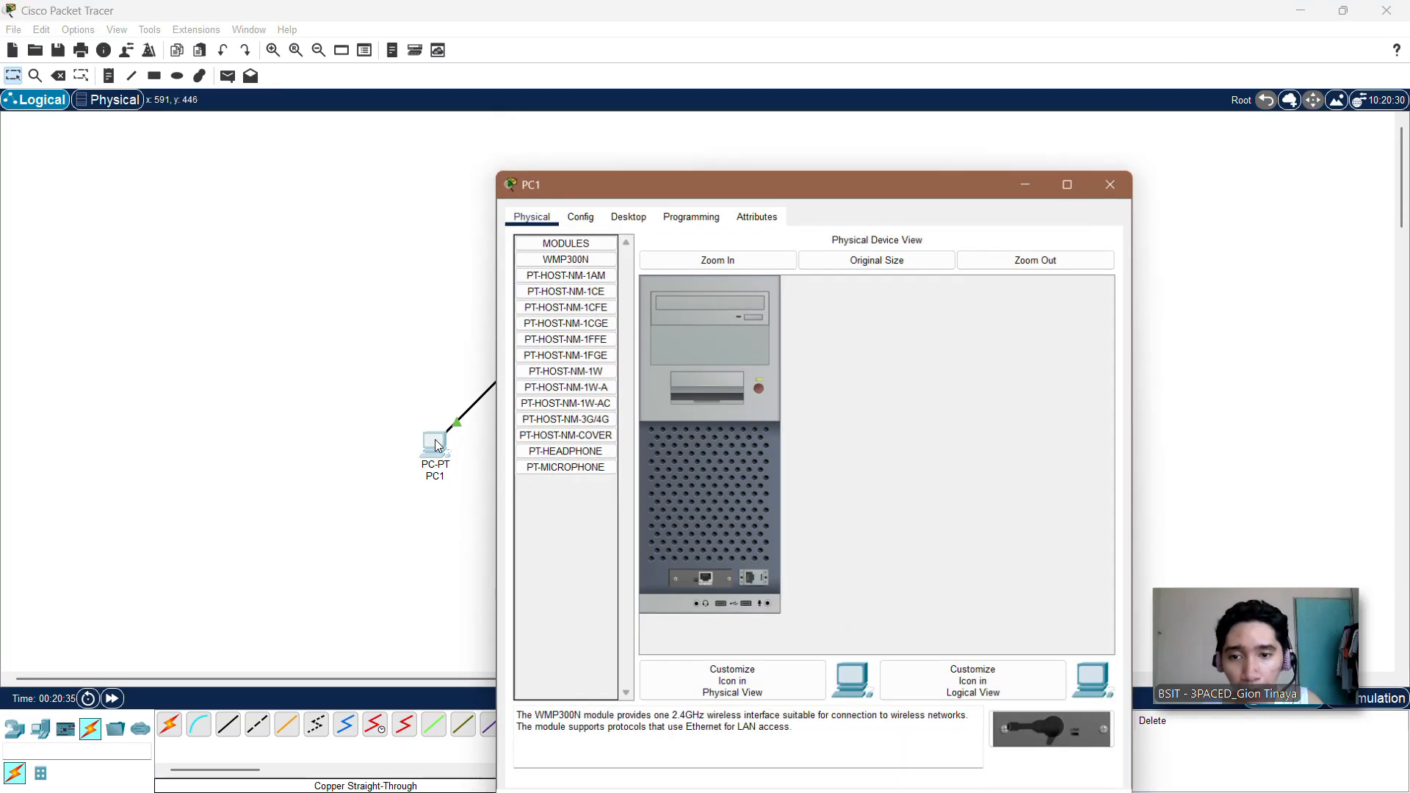
Step: Open PC1's IP configuration and set its static IPv4 address to 192.168.10.2
left_click(435, 442)
left_click_drag(638, 190, 544, 99)
left_click(486, 124)
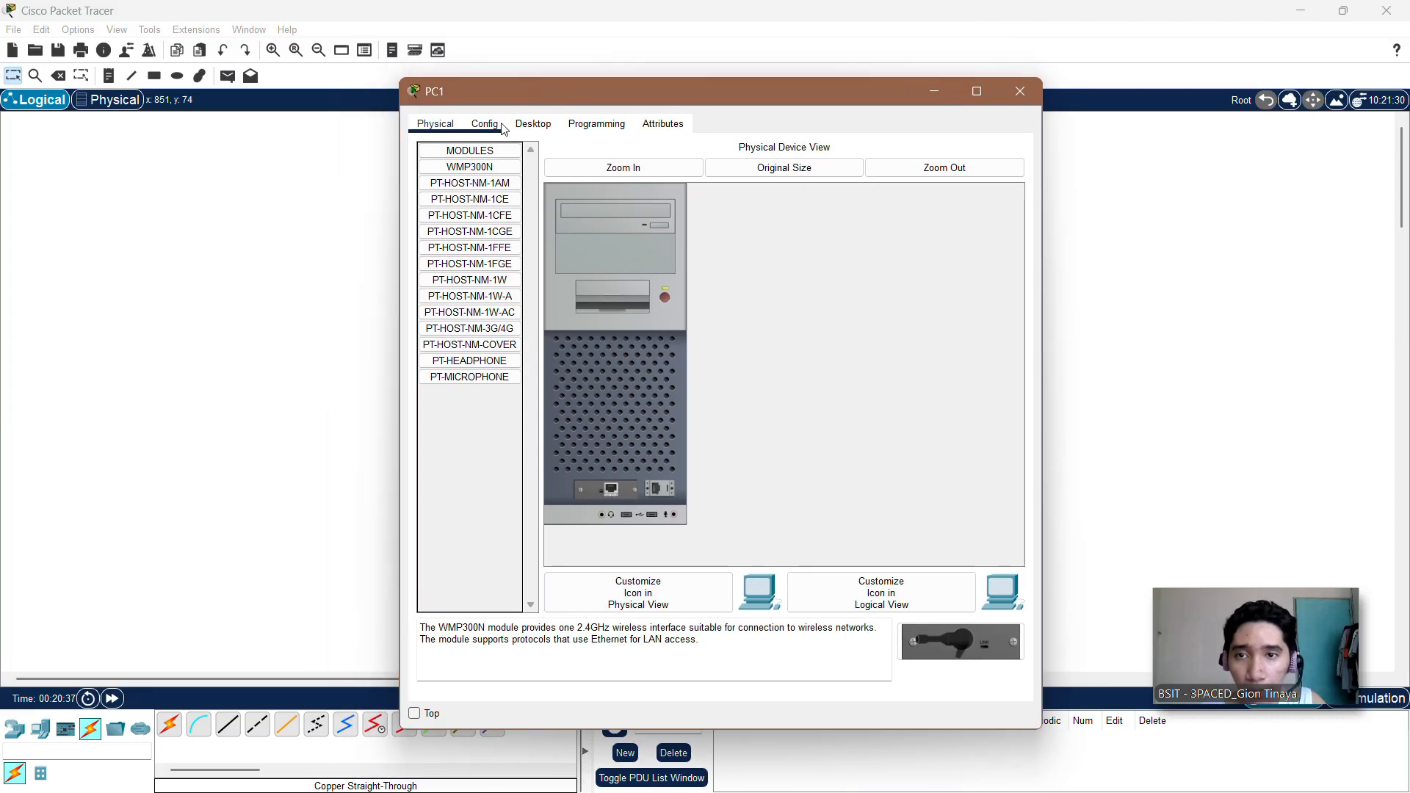
left_click(533, 124)
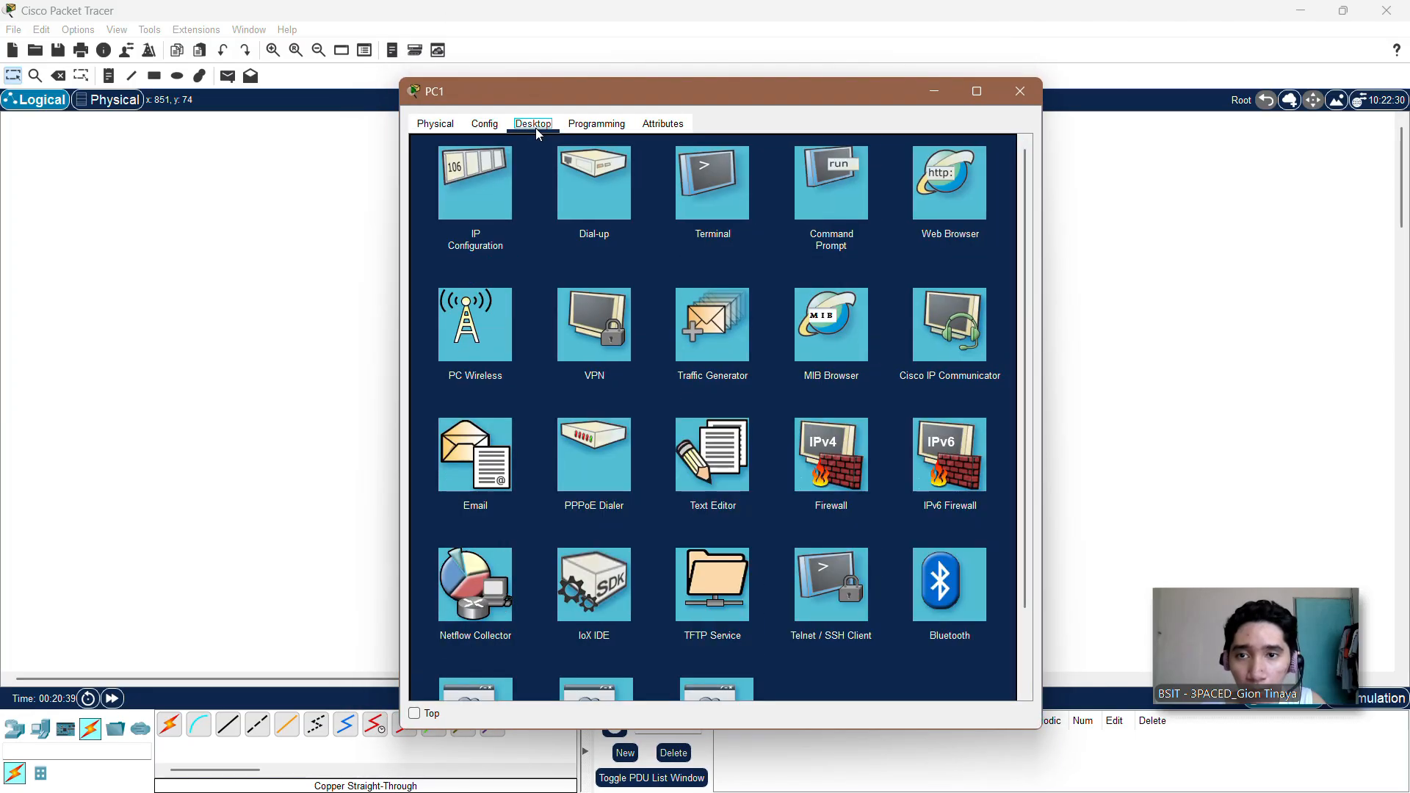
left_click(475, 187)
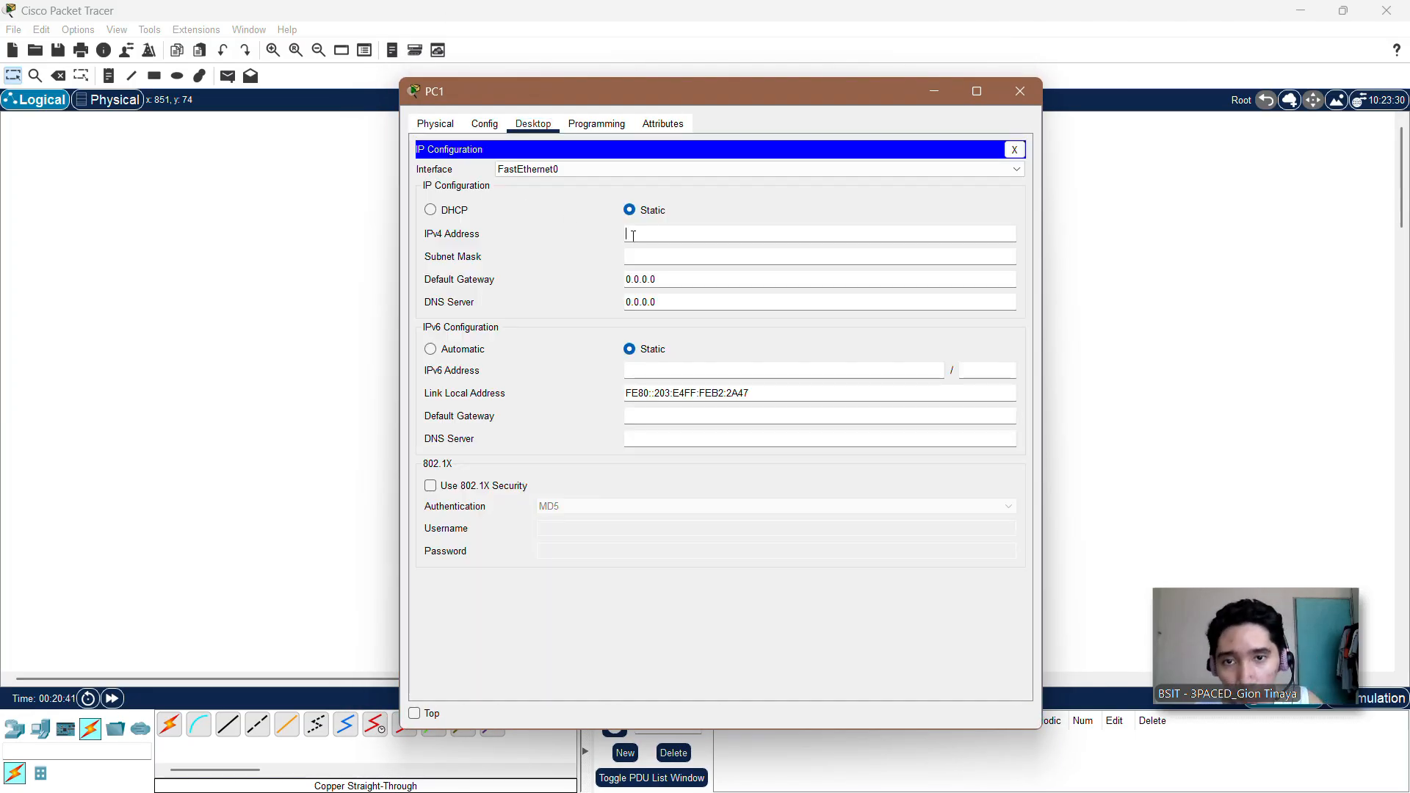
left_click_drag(817, 97, 944, 41)
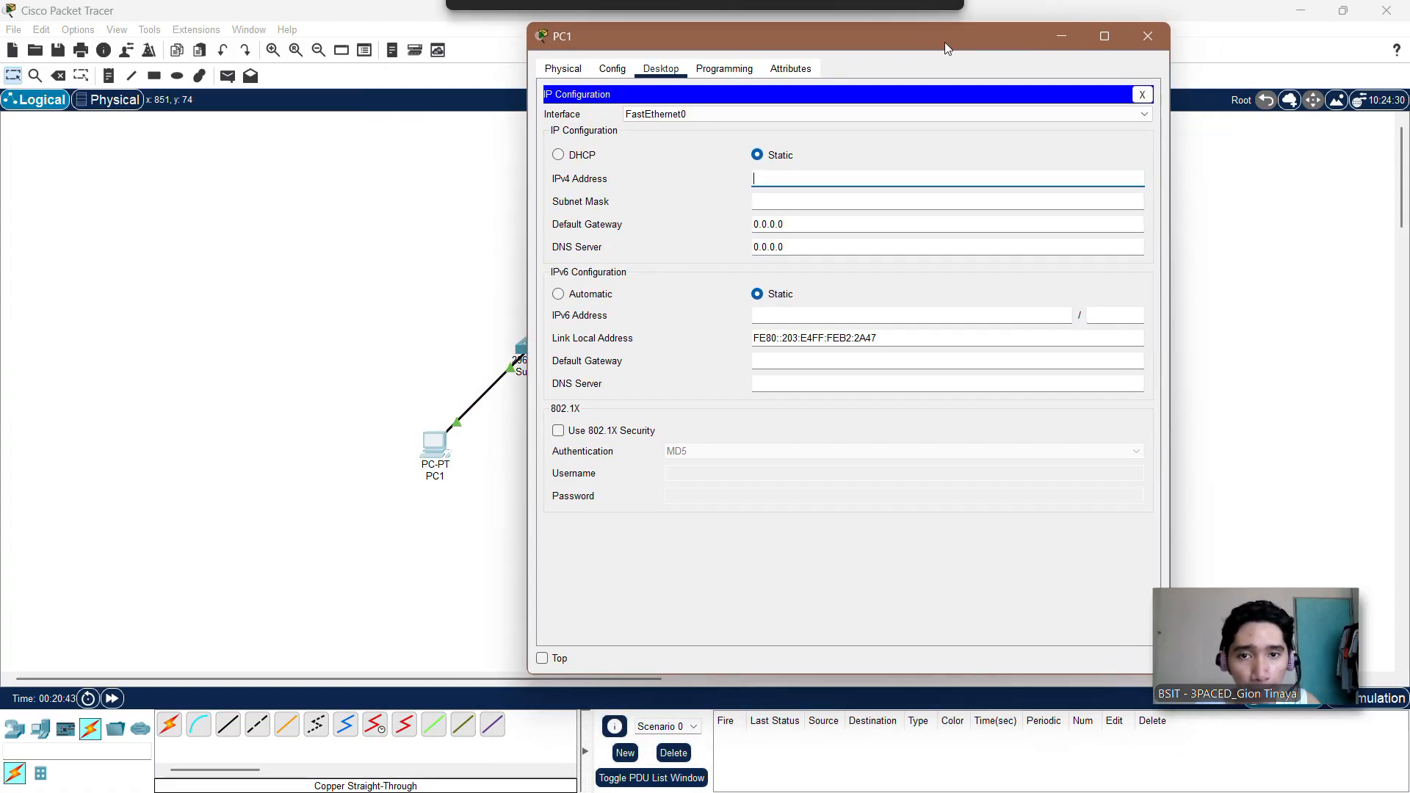
left_click(786, 179)
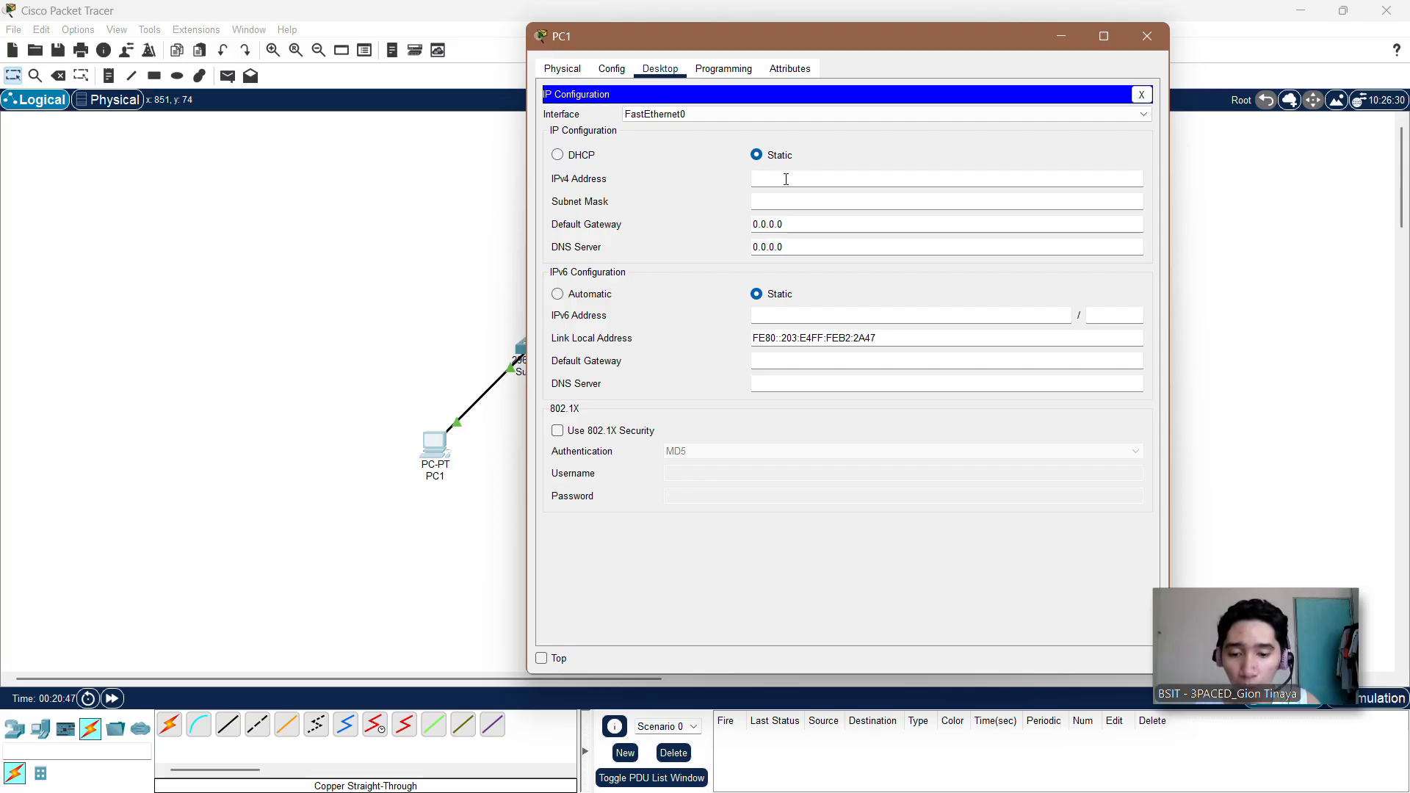
type("192")
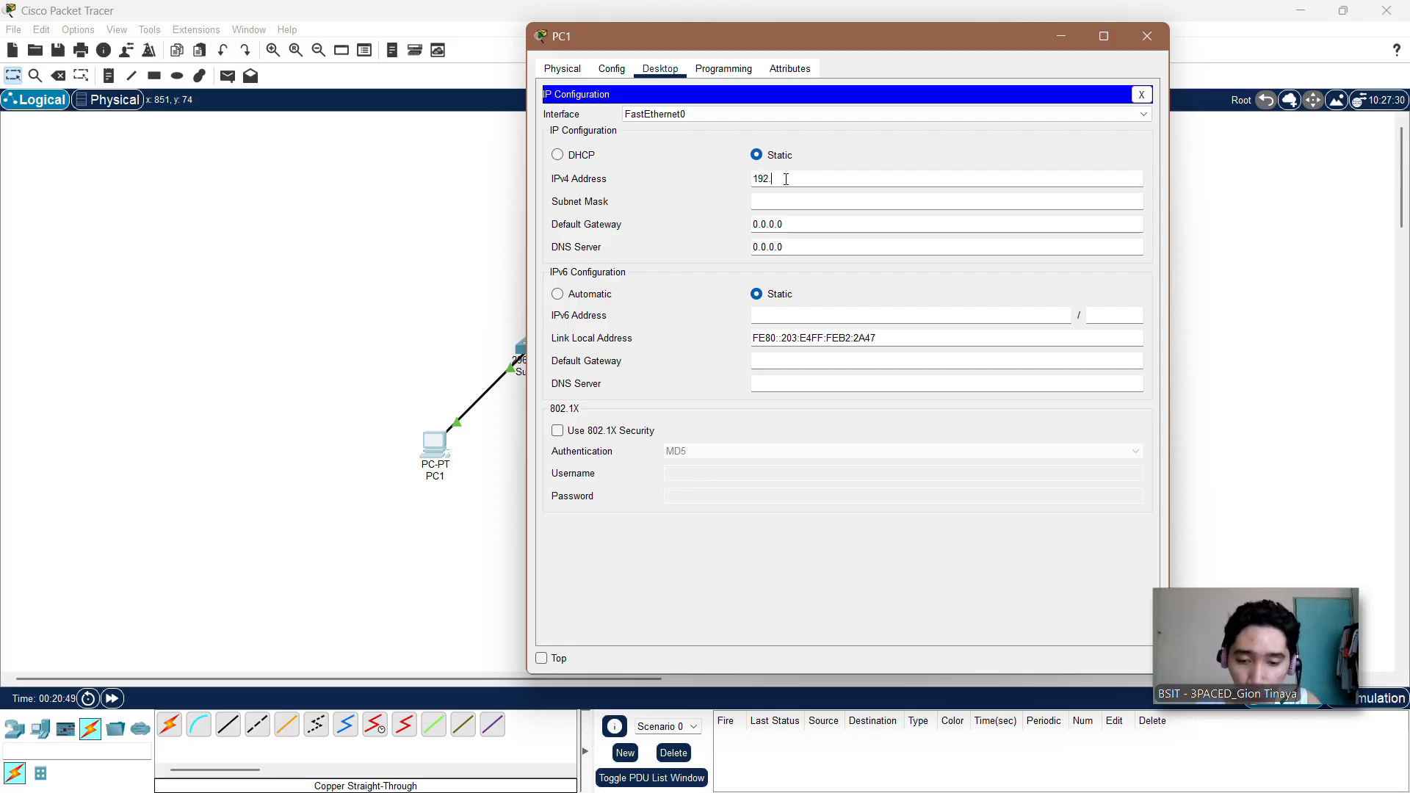
type(".168.1")
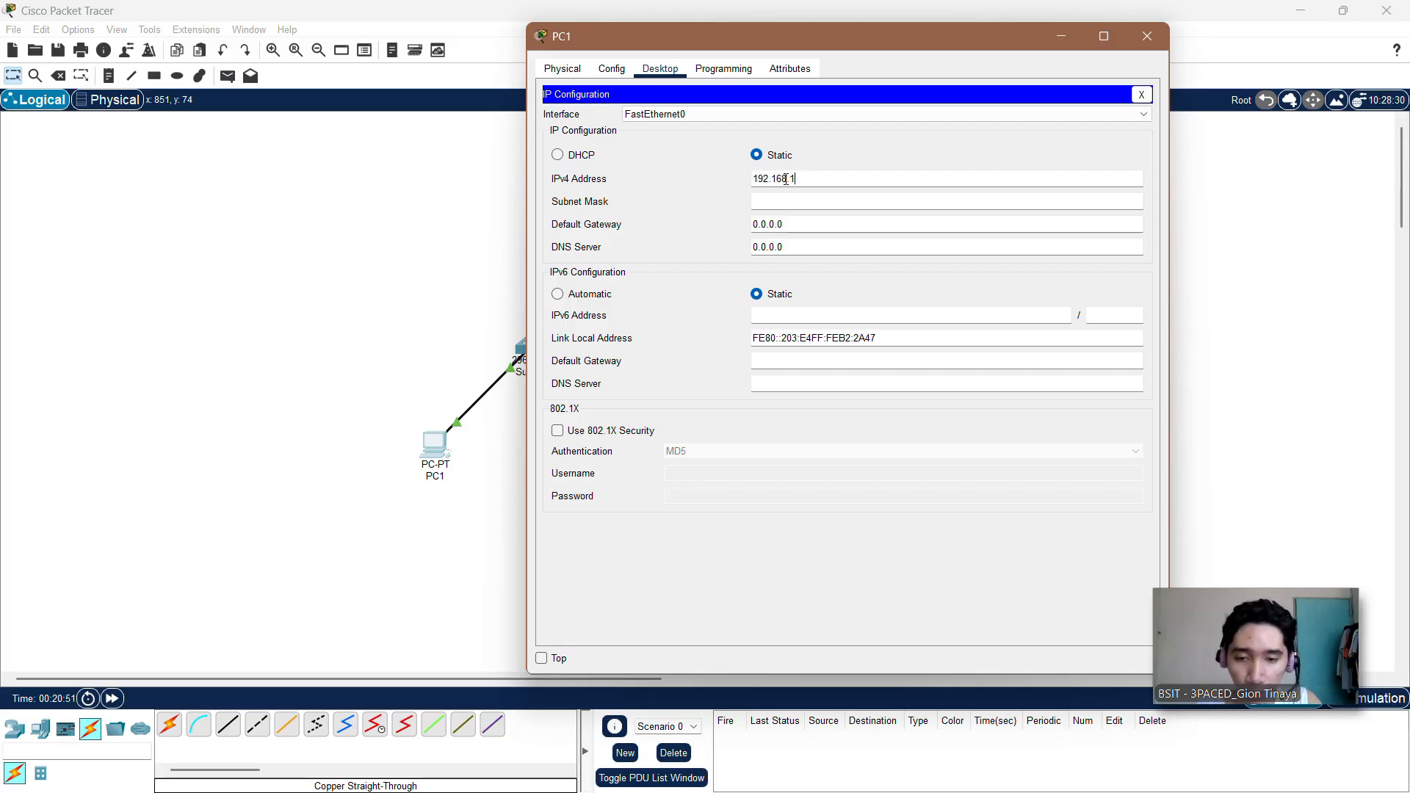
type("0.2")
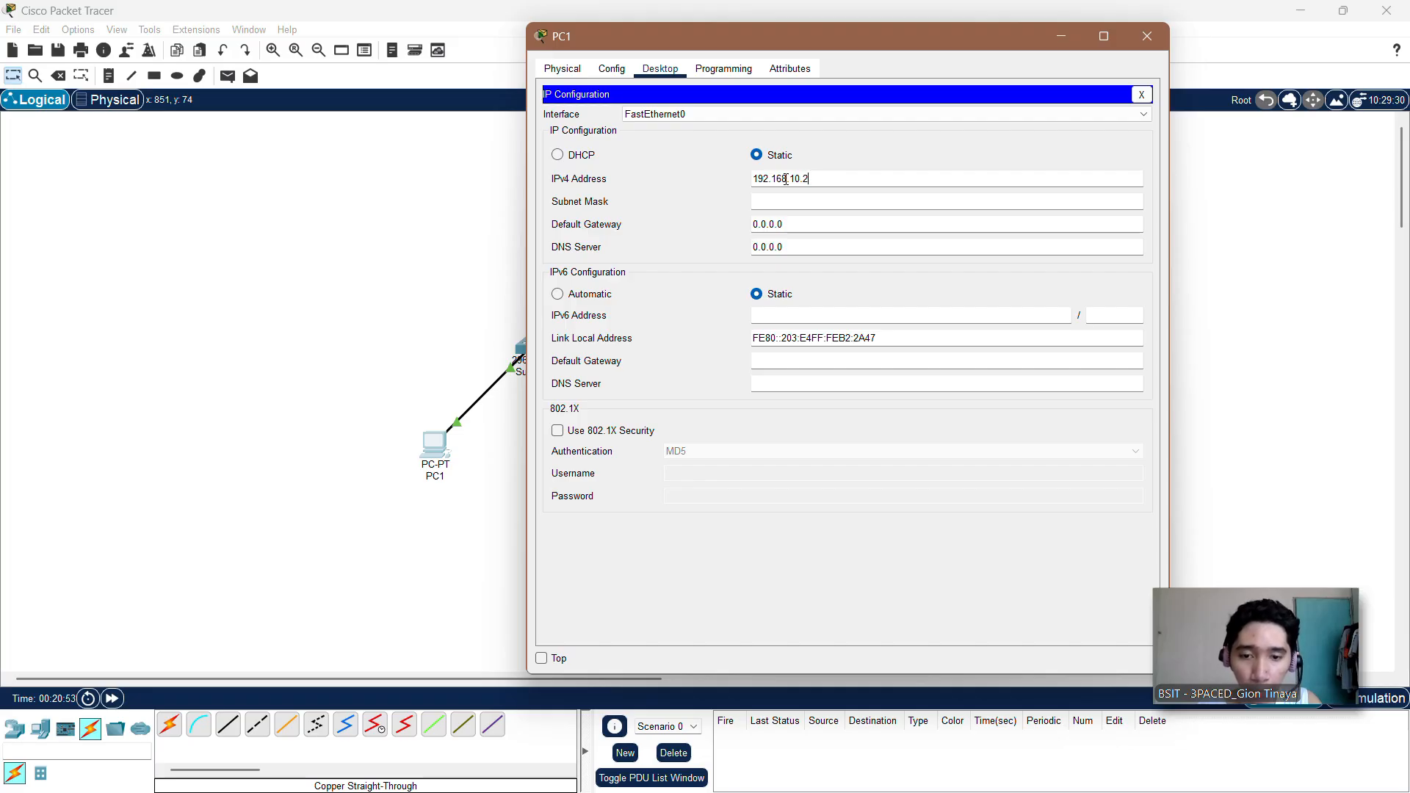
Step: Set PC1's subnet mask to 255.255.255.128
left_click(800, 205)
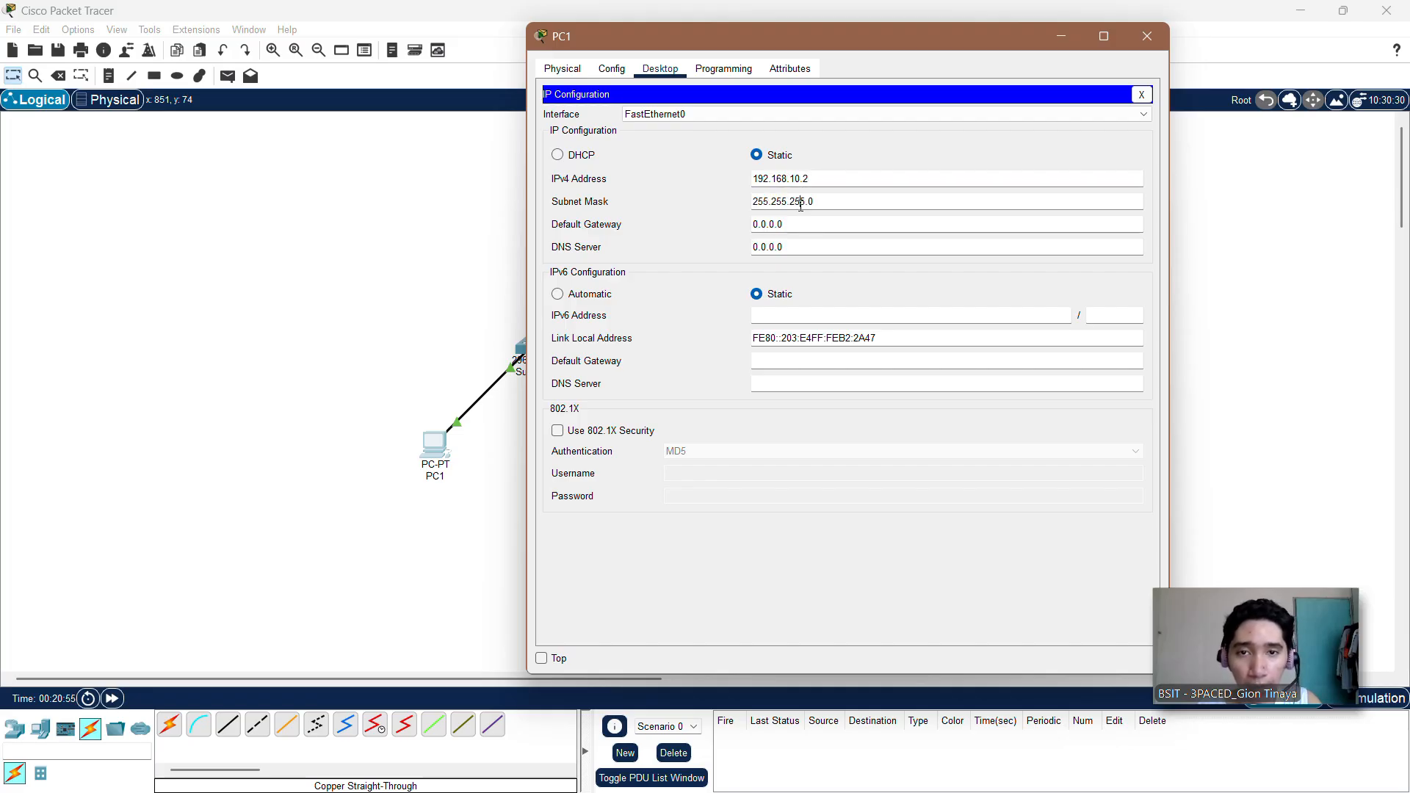
key("BackSpace")
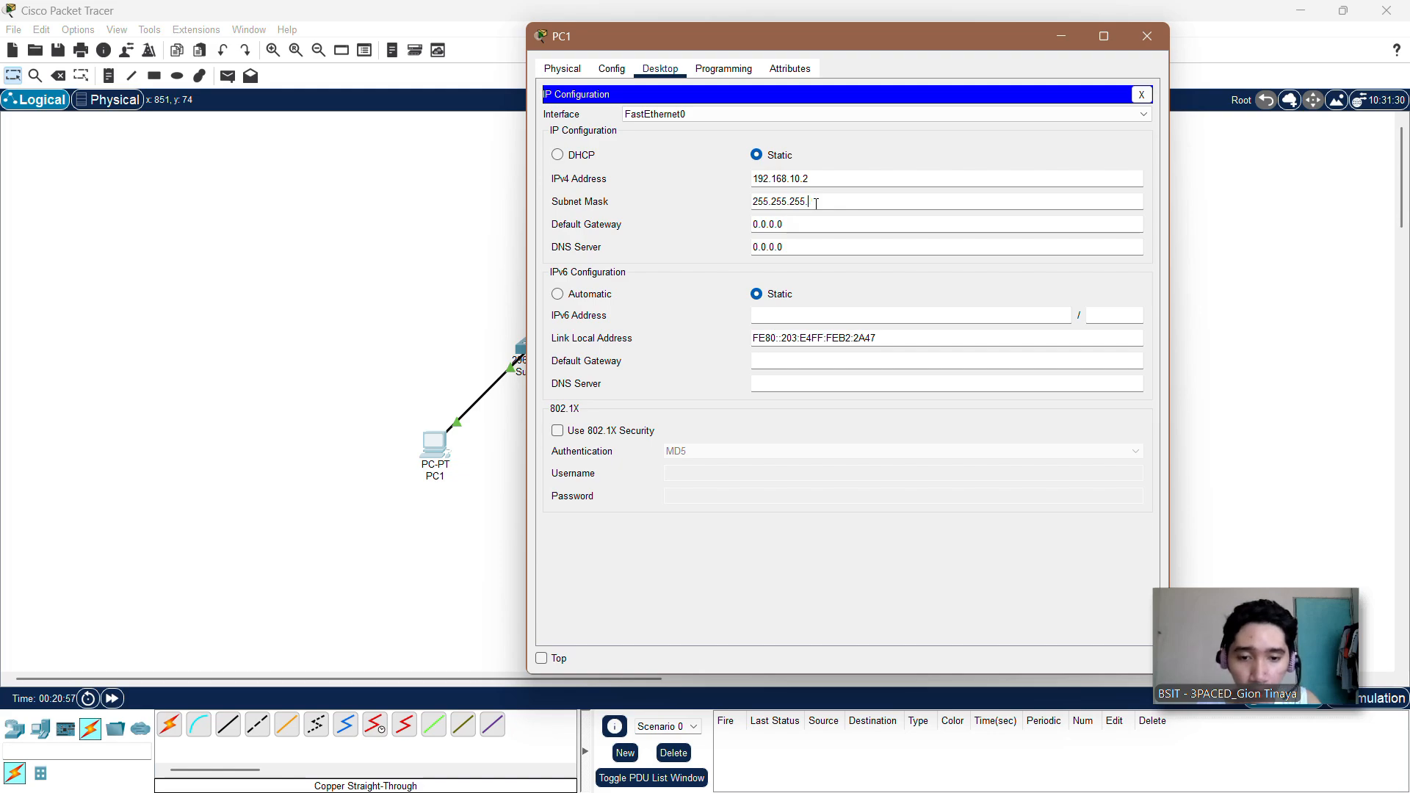
type("128")
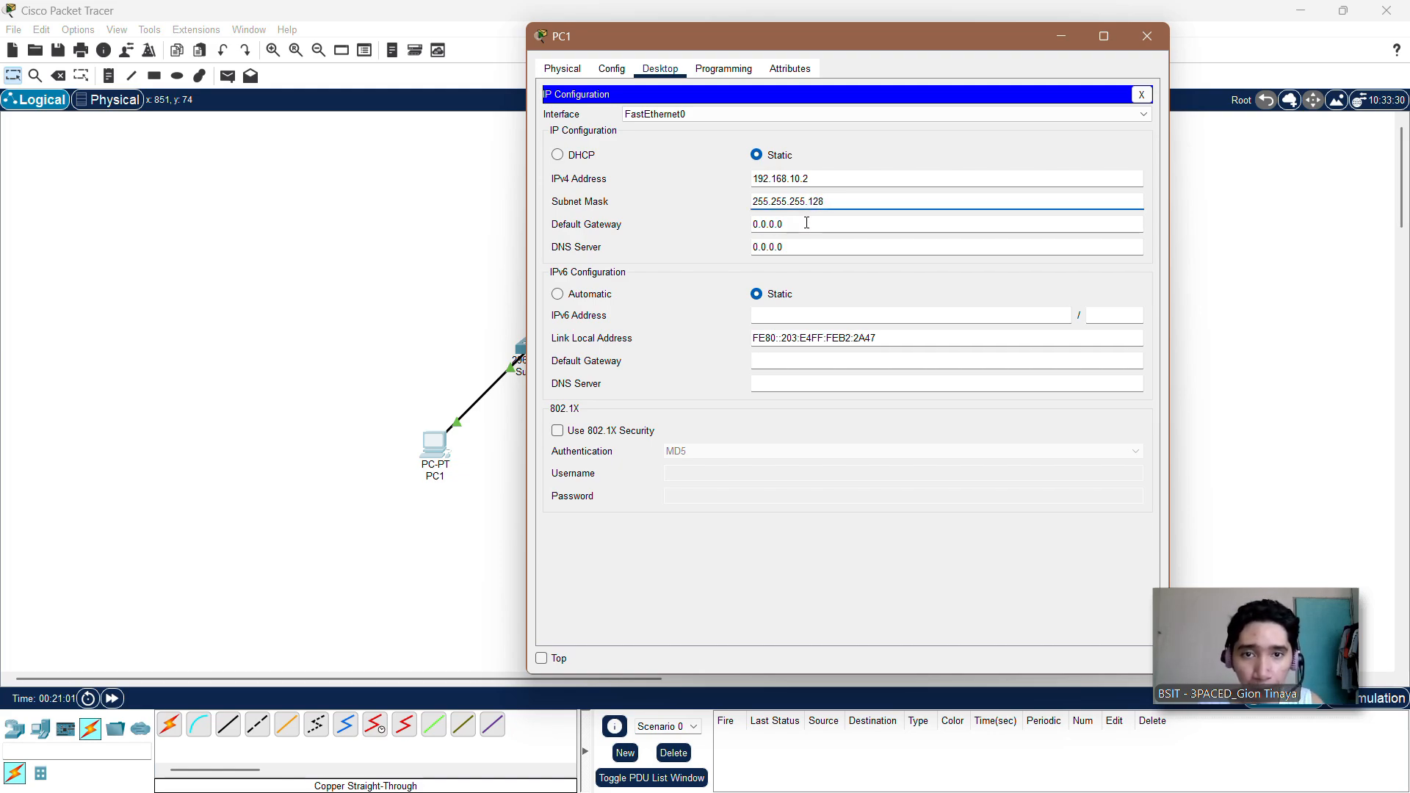
Step: Set PC1's default gateway to 192.168.10.1, reusing the copied network prefix of its IPv4 address, and close PC1's window
left_click(806, 223)
key("BackSpace")
key("BackSpace")
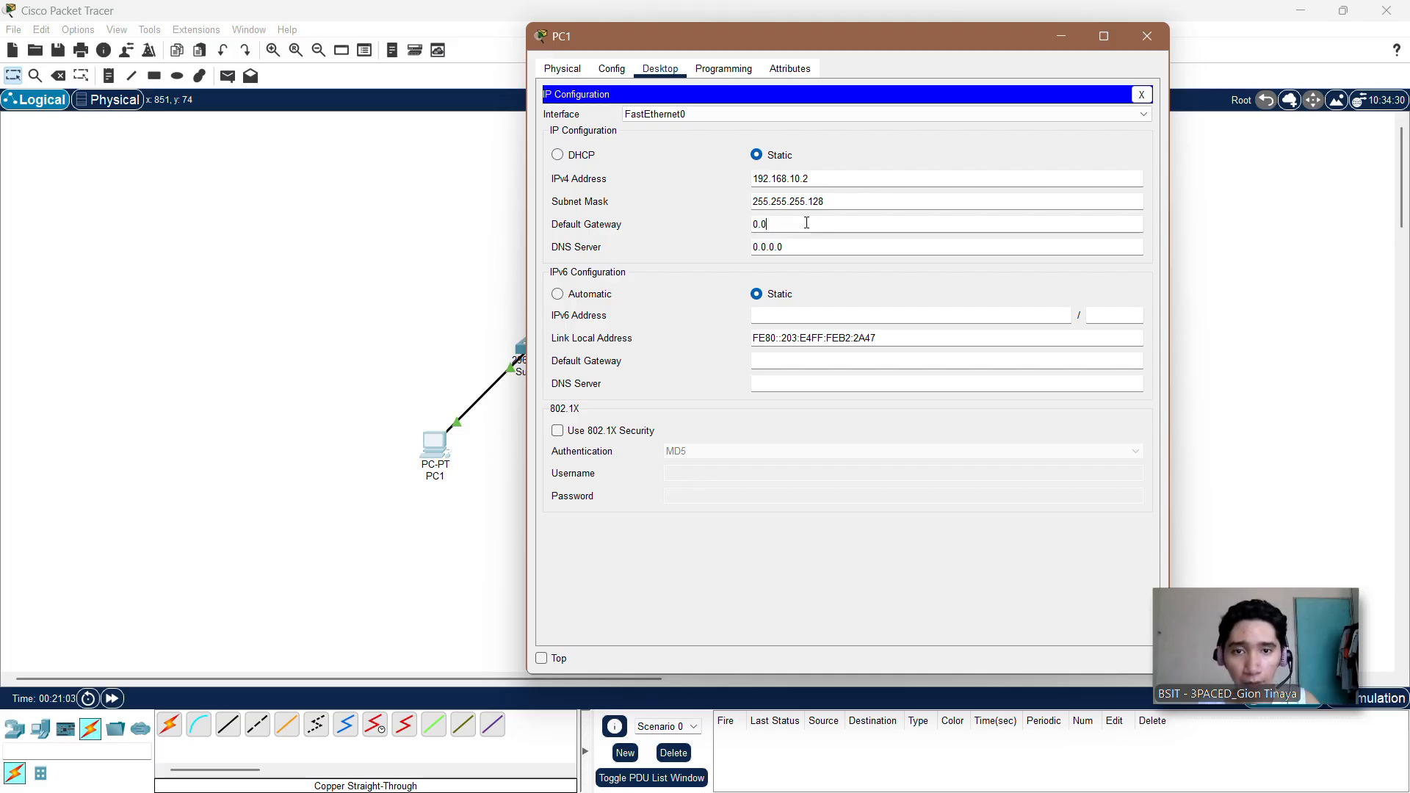
left_click(746, 182)
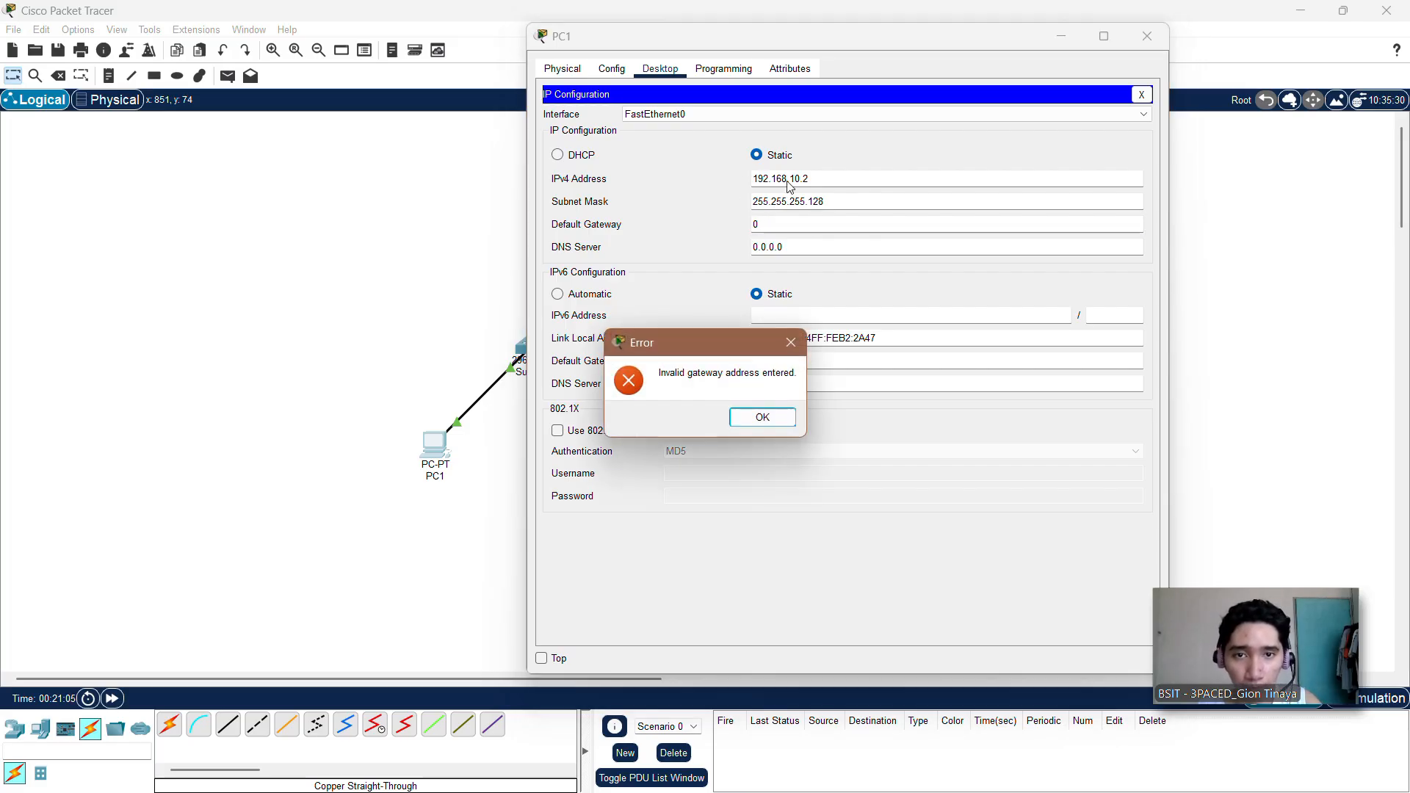
left_click(762, 417)
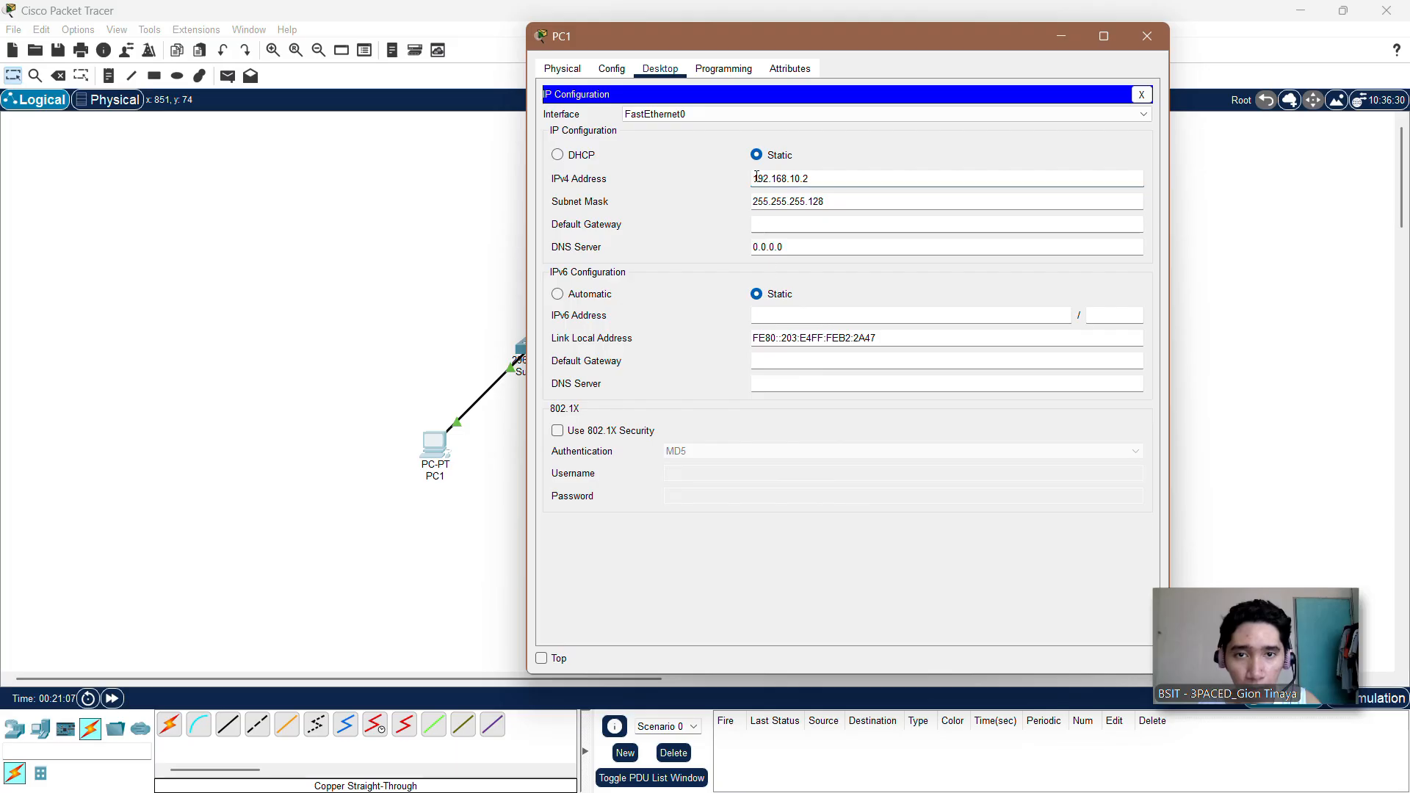
left_click_drag(756, 177, 806, 181)
key("ctrl+c")
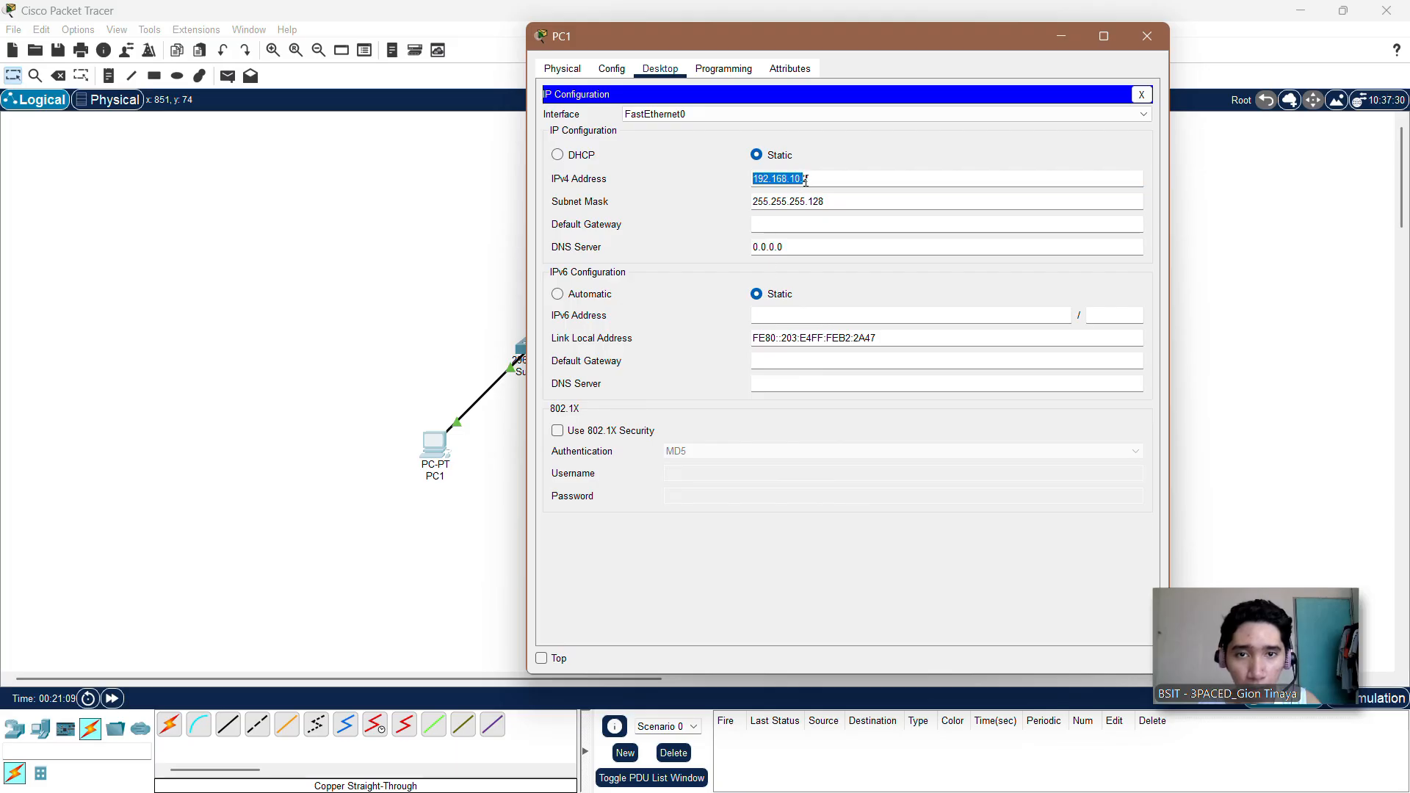
left_click(779, 222)
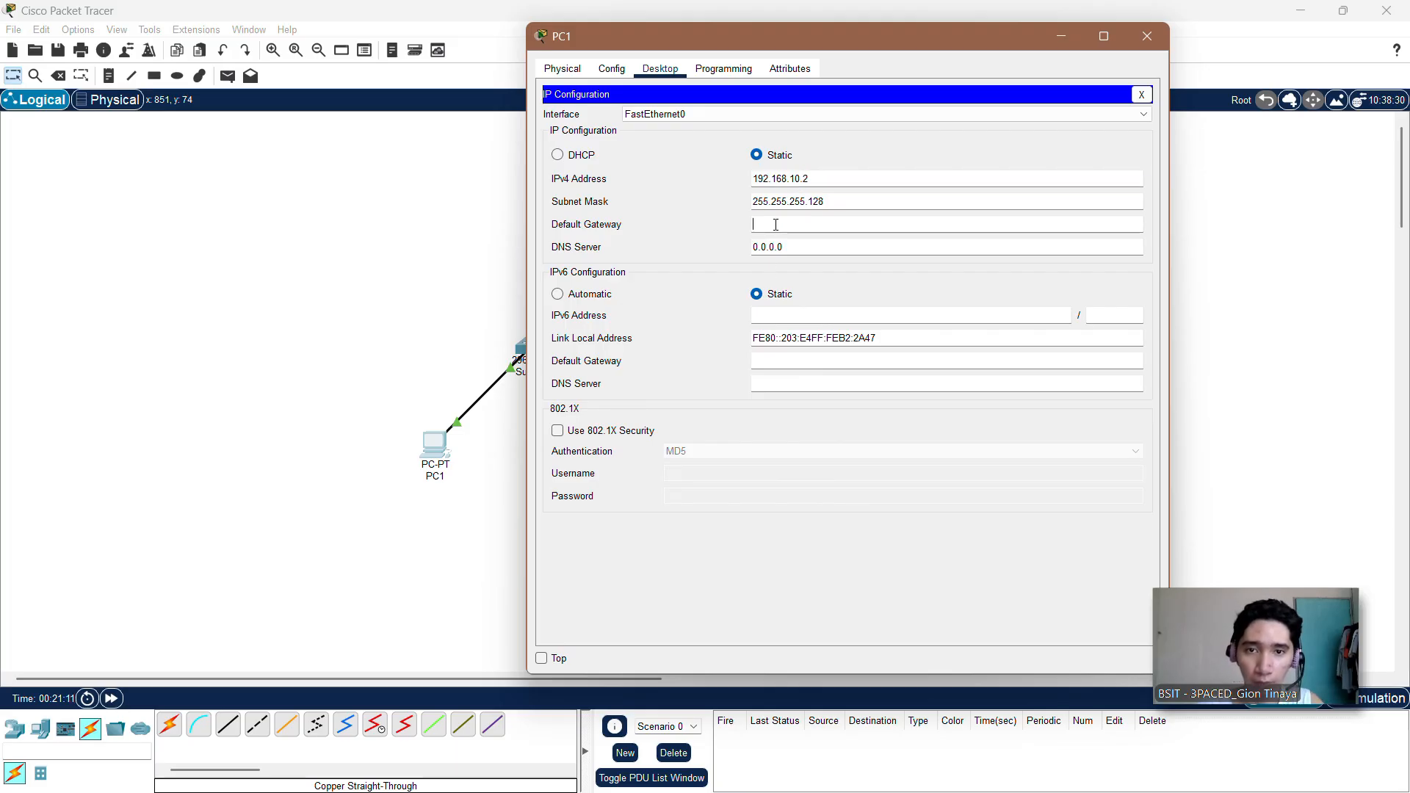
key("ctrl+v")
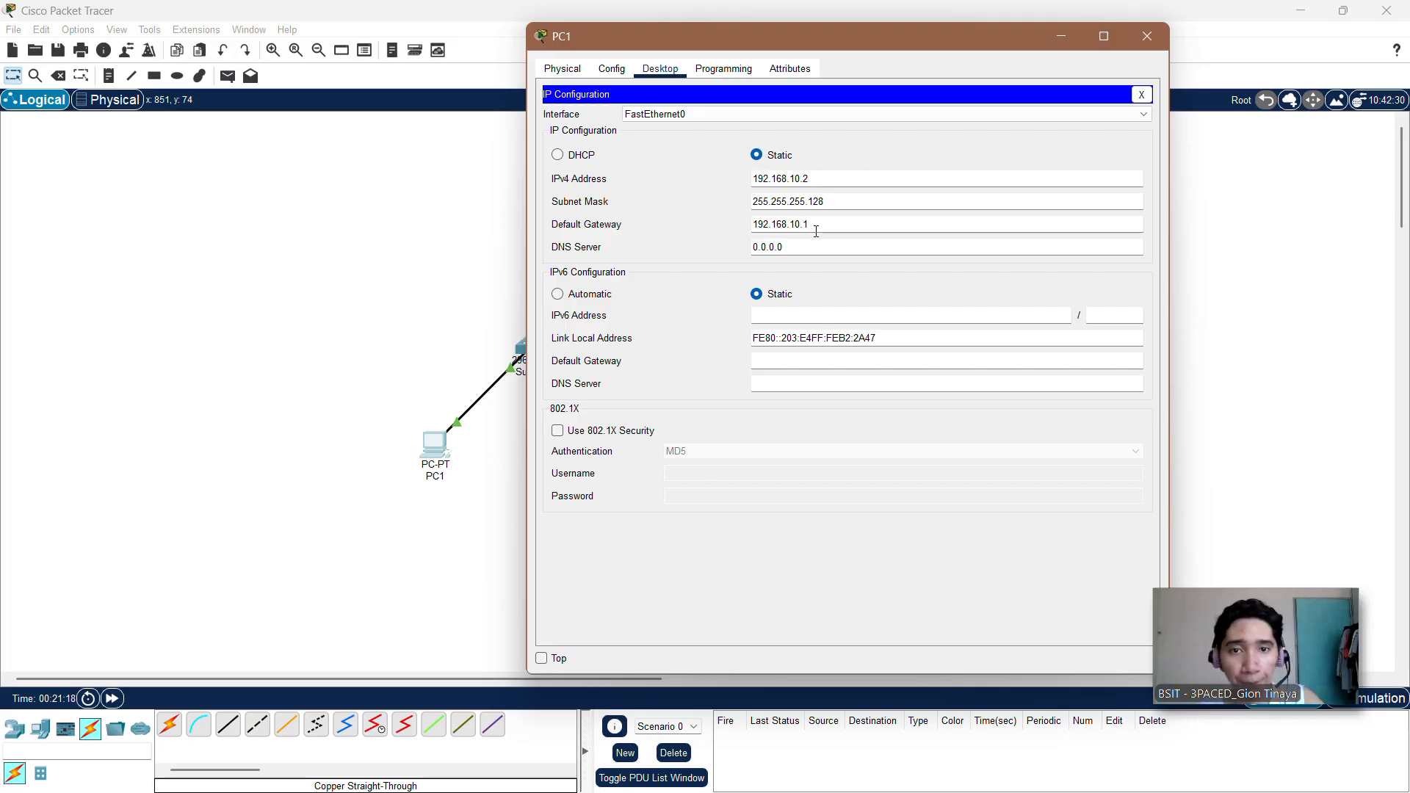
left_click(1141, 94)
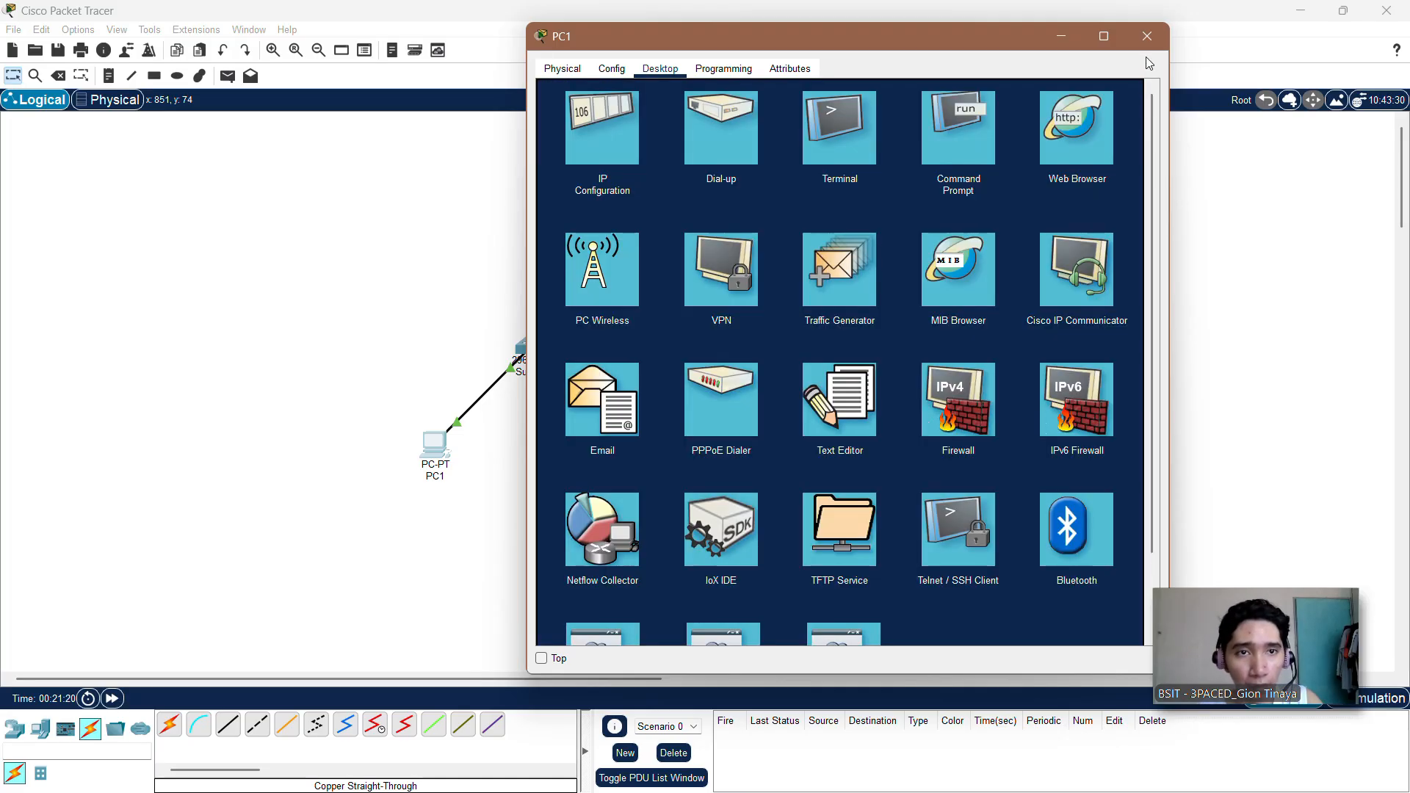
left_click(1147, 37)
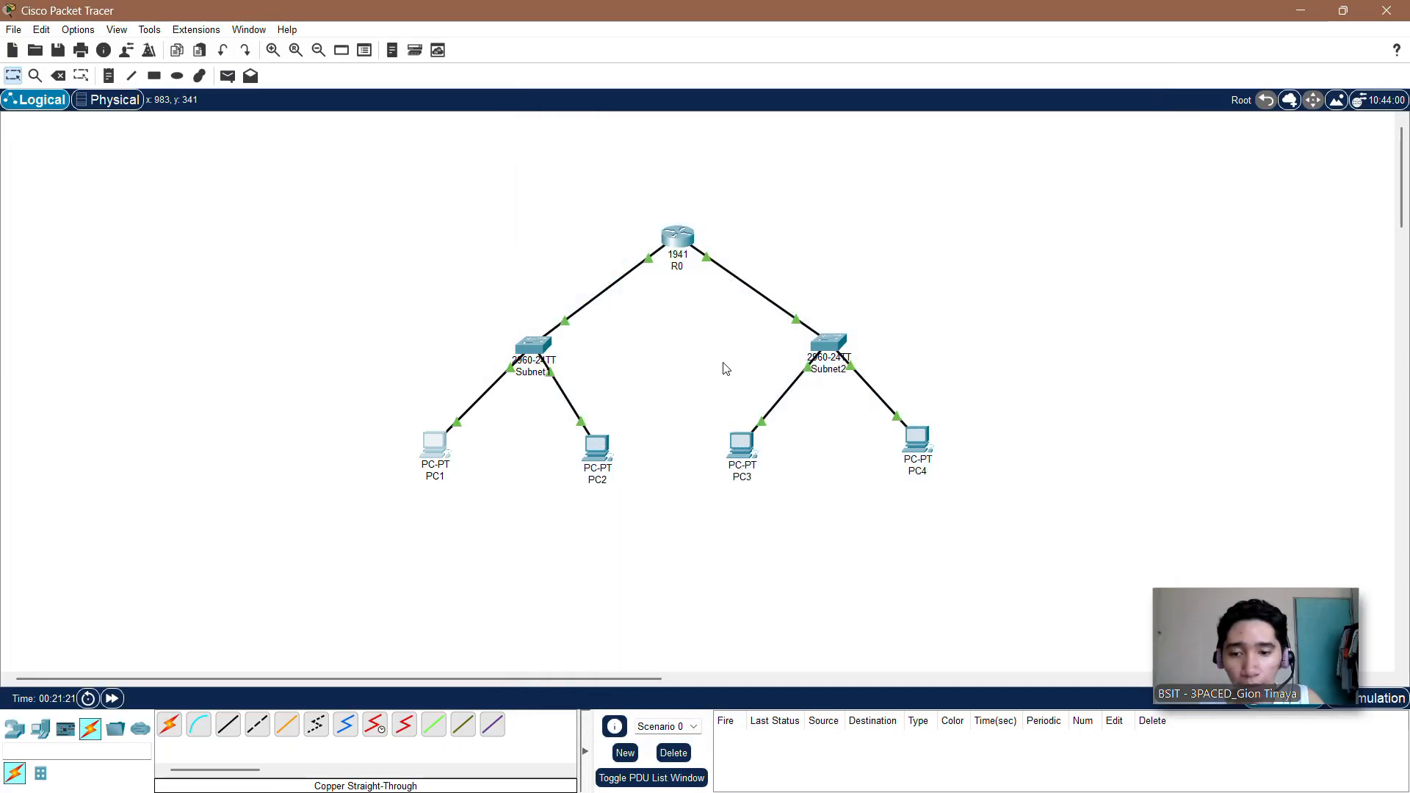
Step: Open PC2's IP configuration and set its static IPv4 address to 192.168.10.3
left_click(605, 452)
left_click(579, 188)
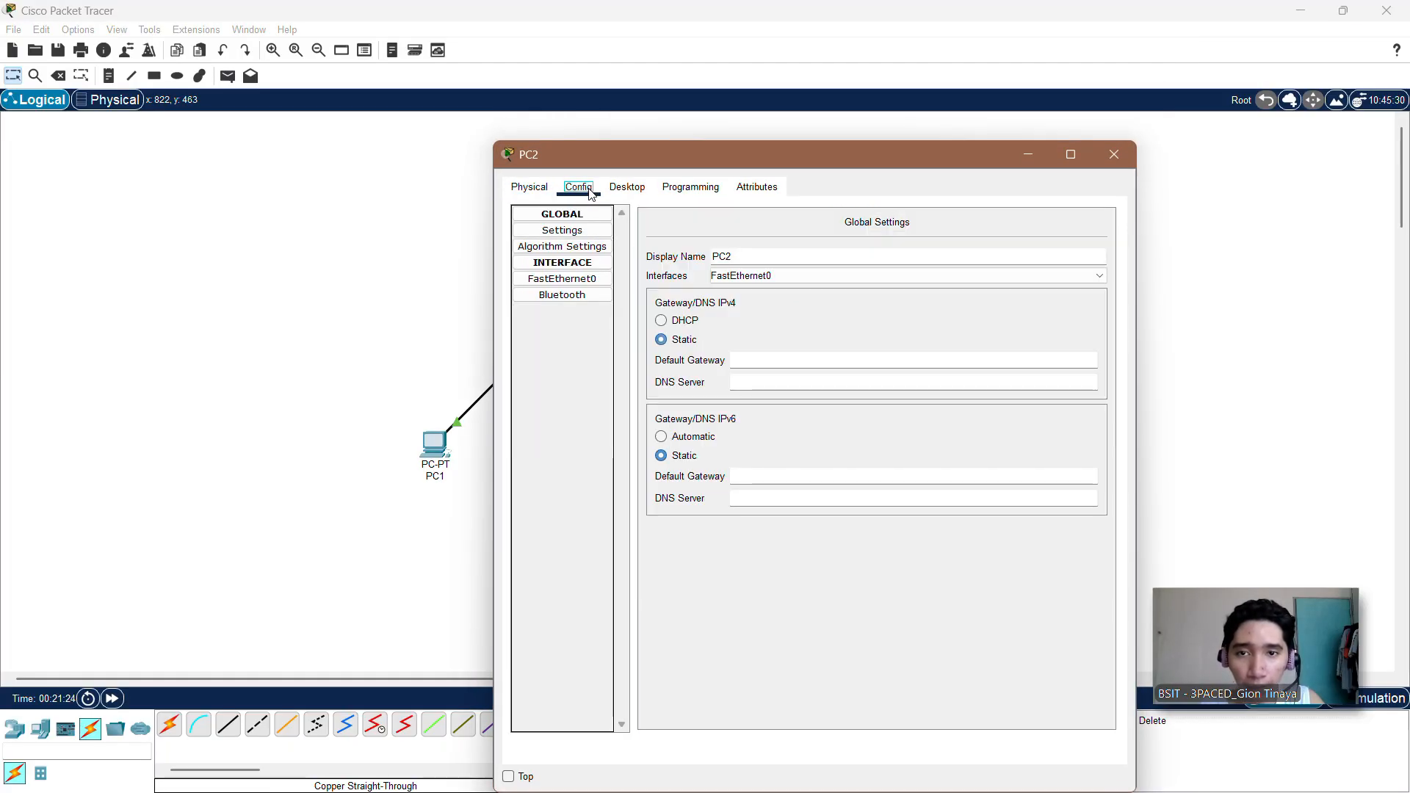
left_click(626, 187)
left_click(568, 250)
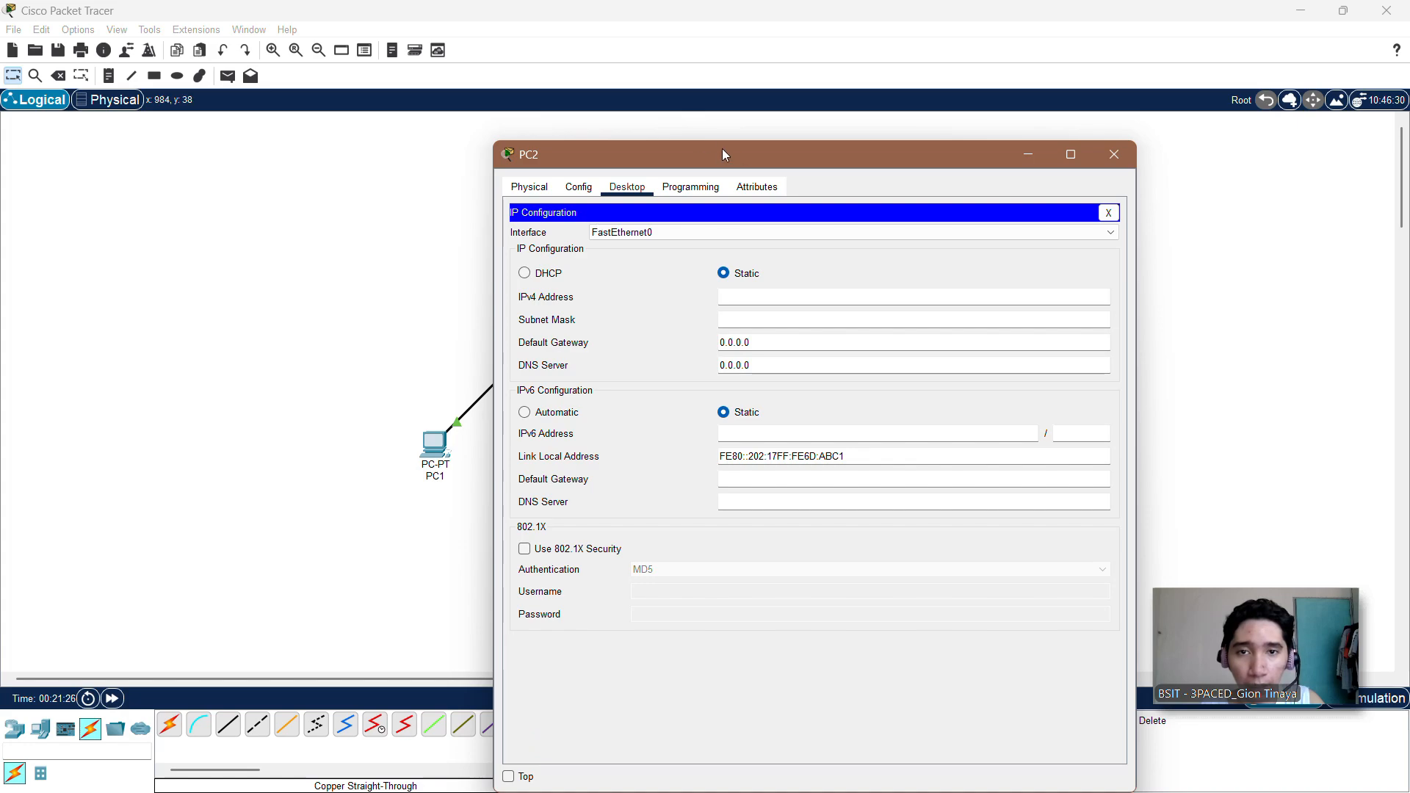
left_click_drag(721, 149, 823, 44)
left_click(849, 193)
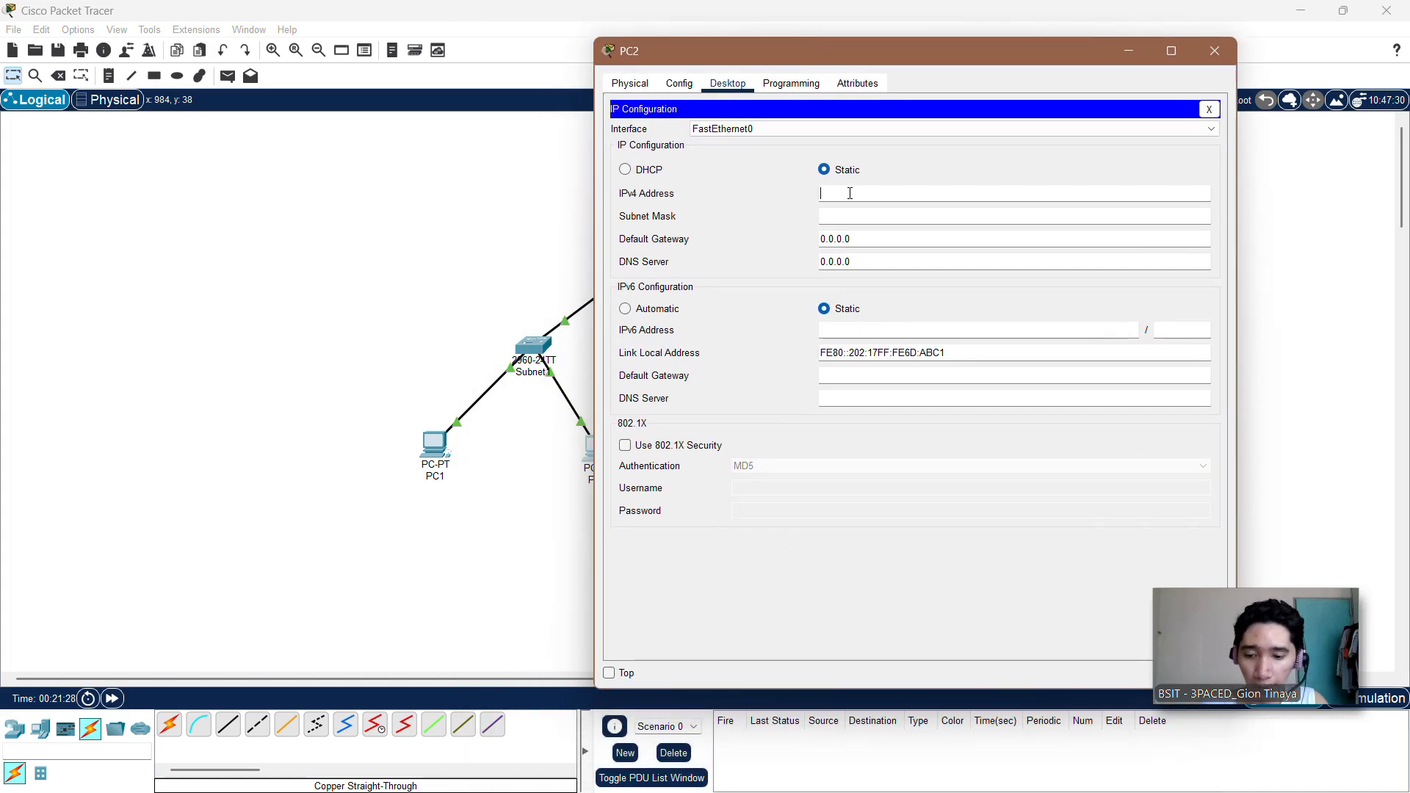
type("192.168.10.3")
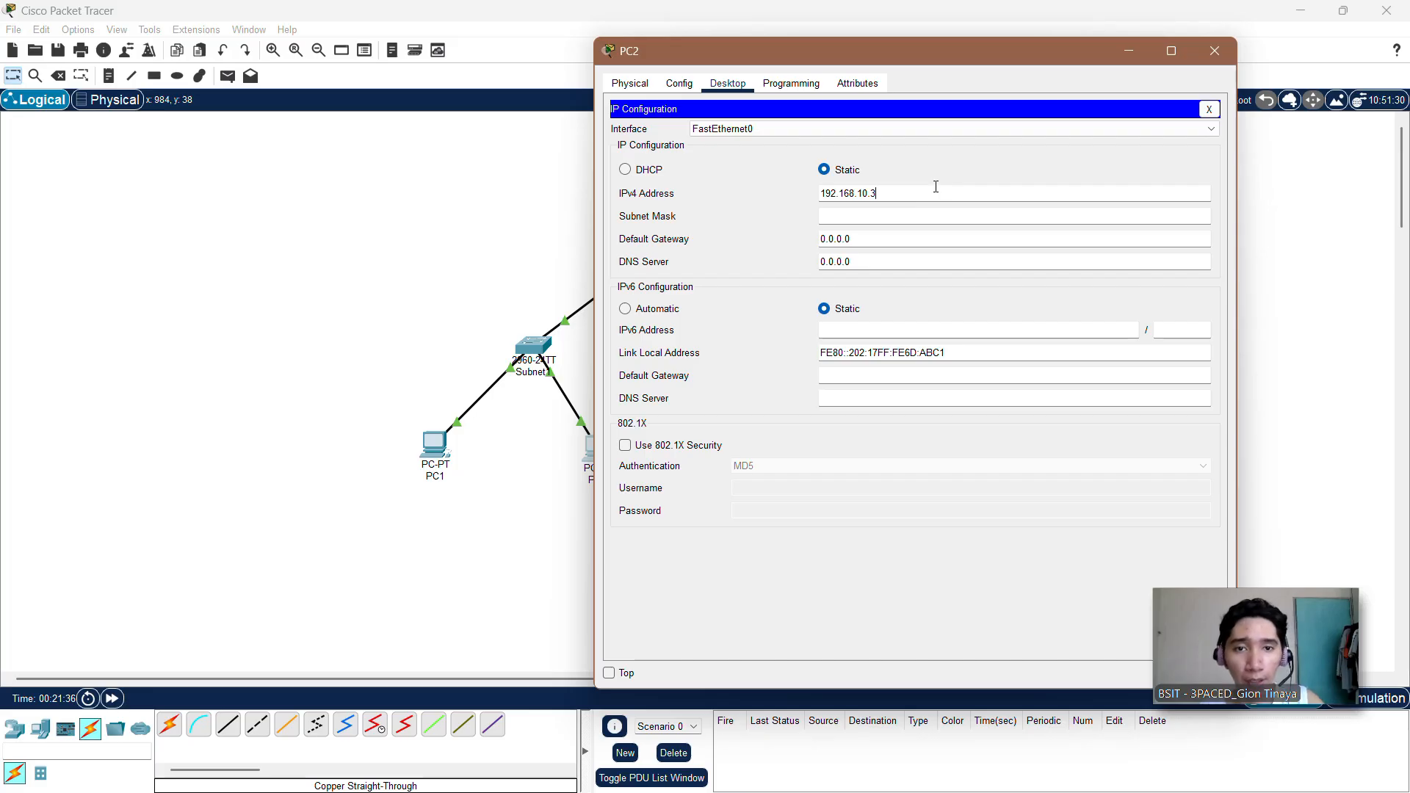
Step: Set PC2's subnet mask to 255.255.255.128 and its default gateway to 192.168.10.1, and close PC2's window
left_click(911, 213)
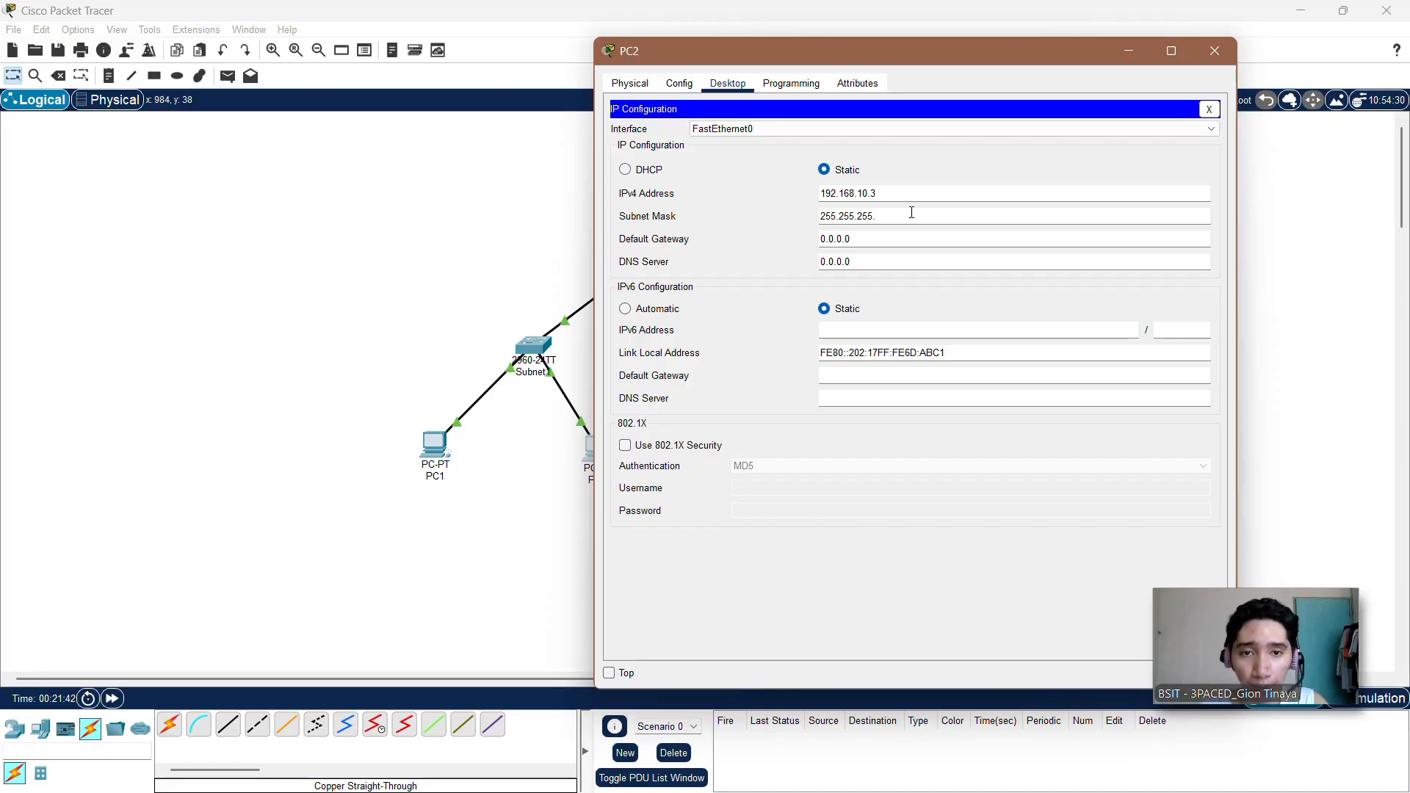
type("28")
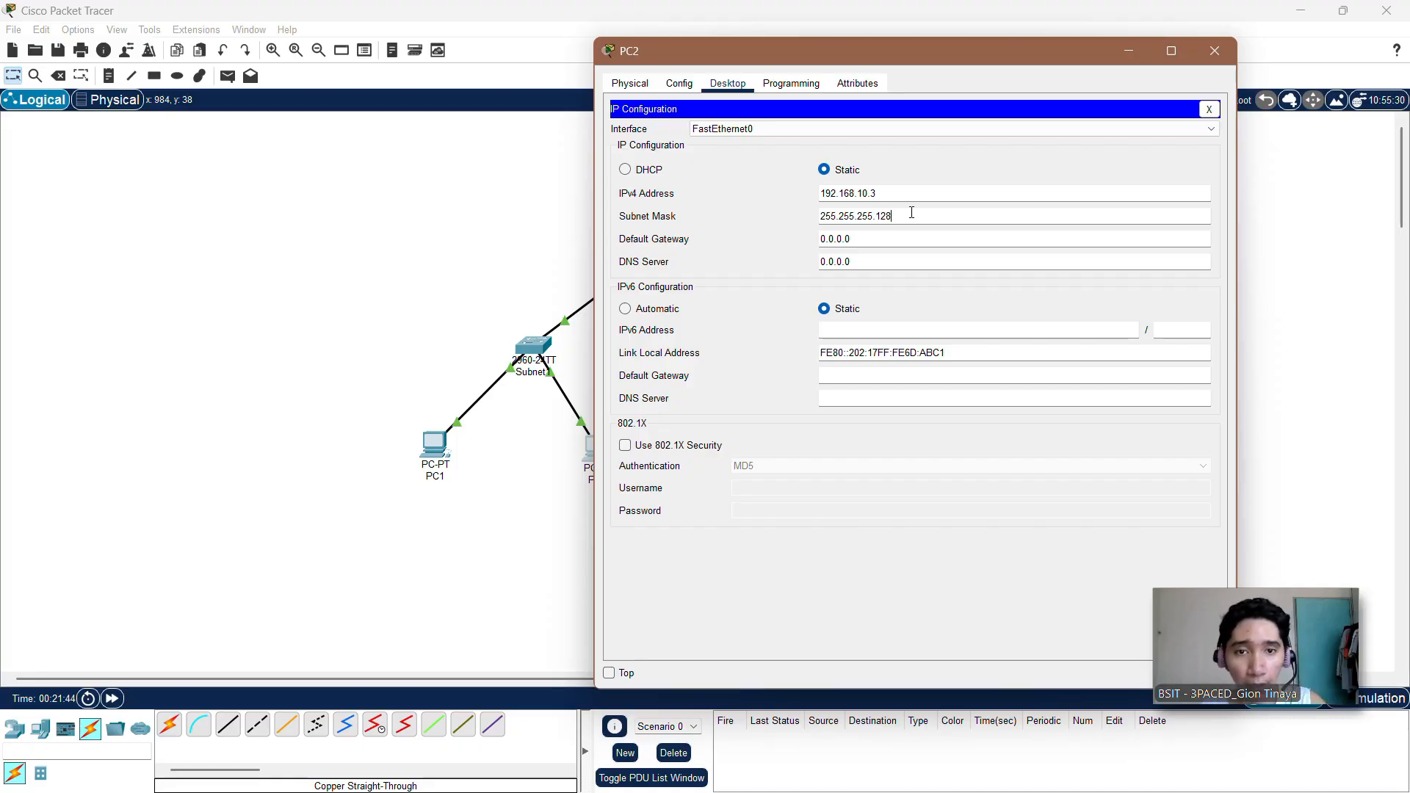
left_click(878, 236)
key("BackSpace")
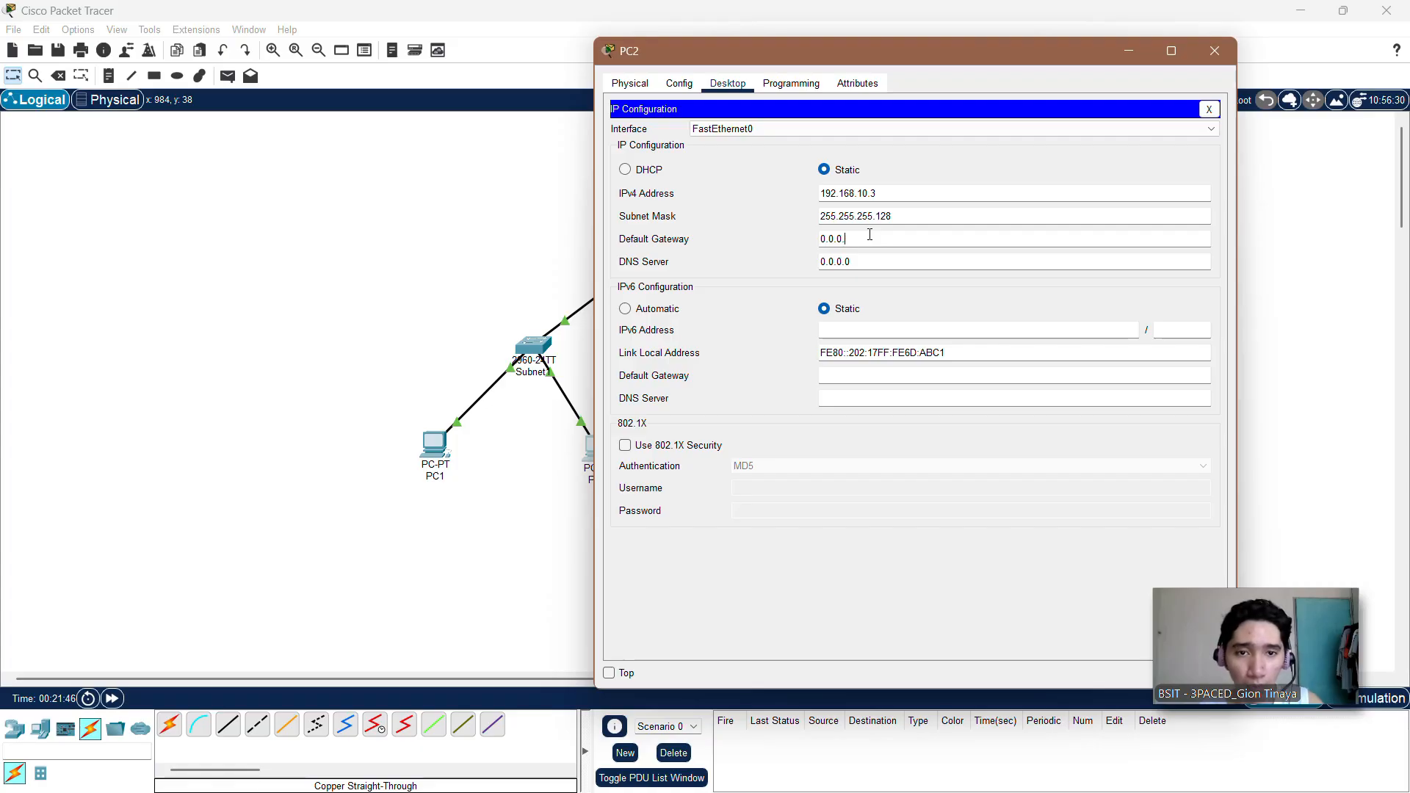
key("BackSpace")
key("BackSpace")
key("BackSpace")
key("BackSpace")
key("BackSpace")
type("192.168.10.")
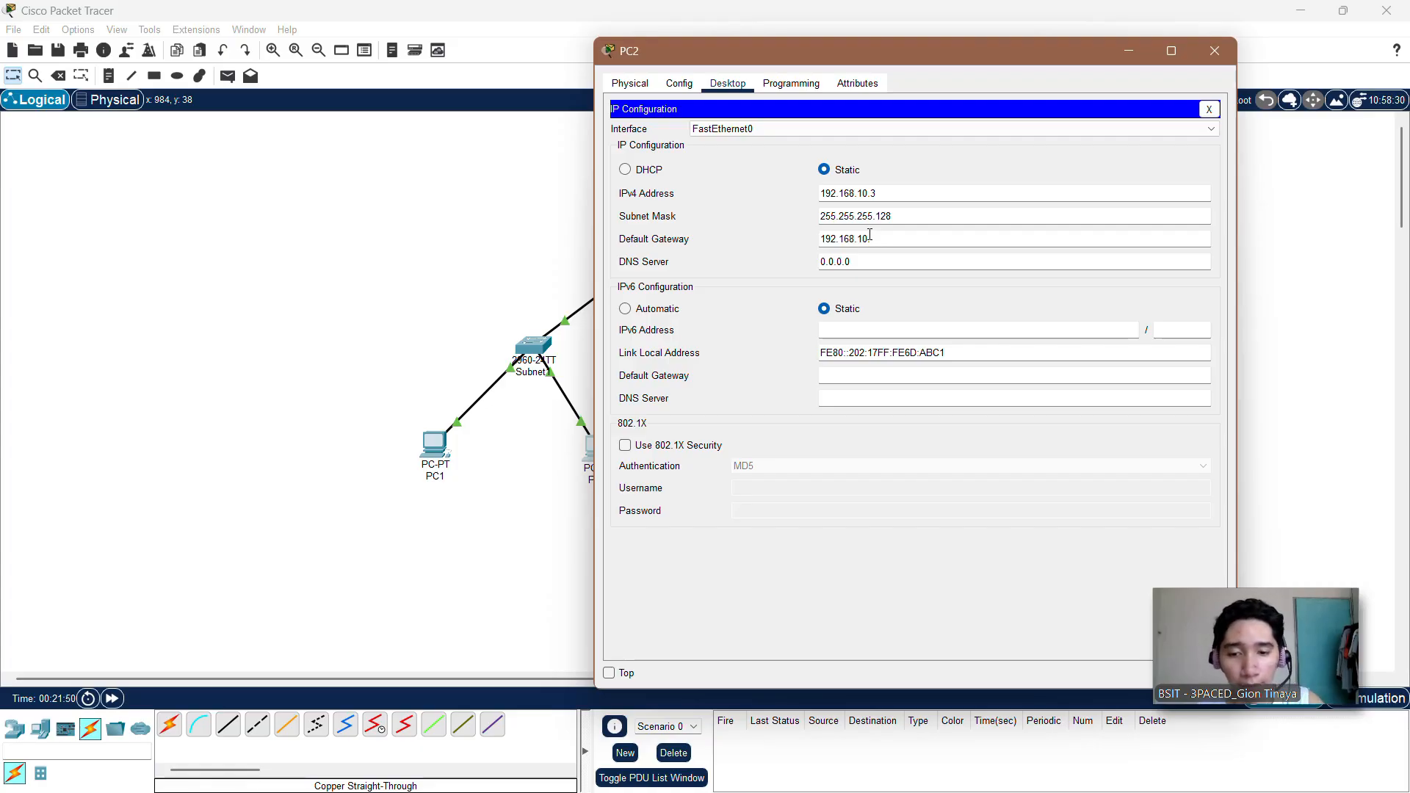
type("1")
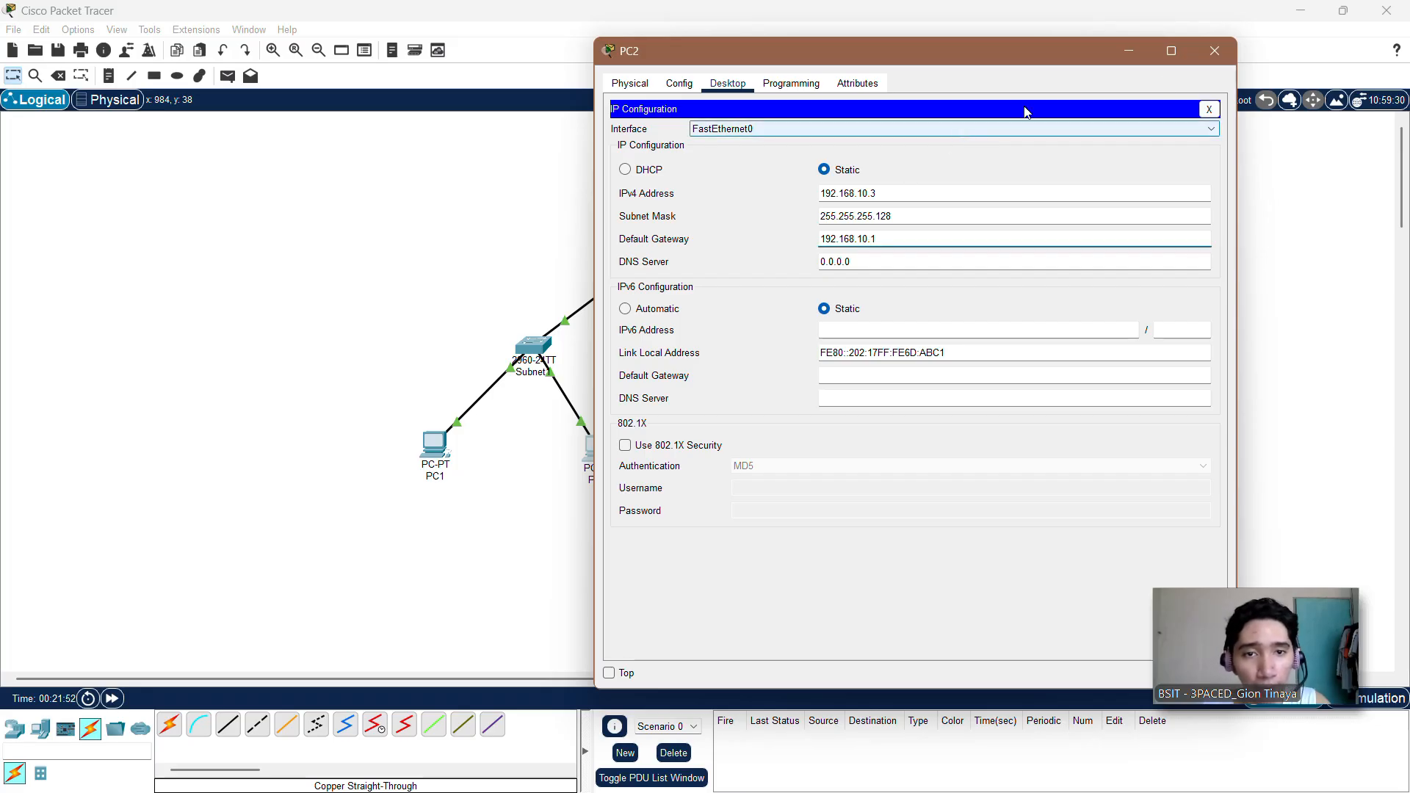
left_click(1212, 108)
left_click(1215, 50)
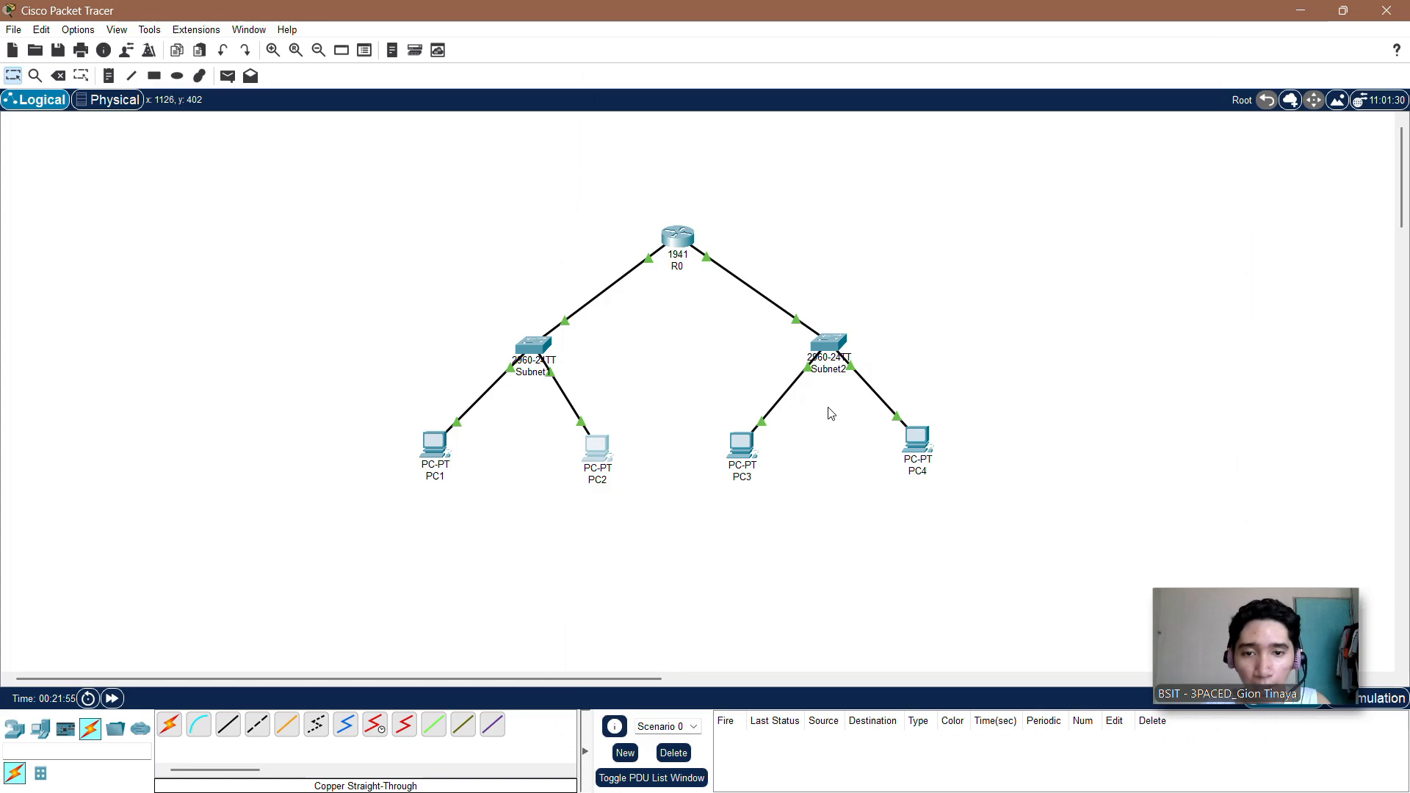
Step: Open PC3's IP configuration and set its static IPv4 address to 192.168.10.130
left_click(743, 441)
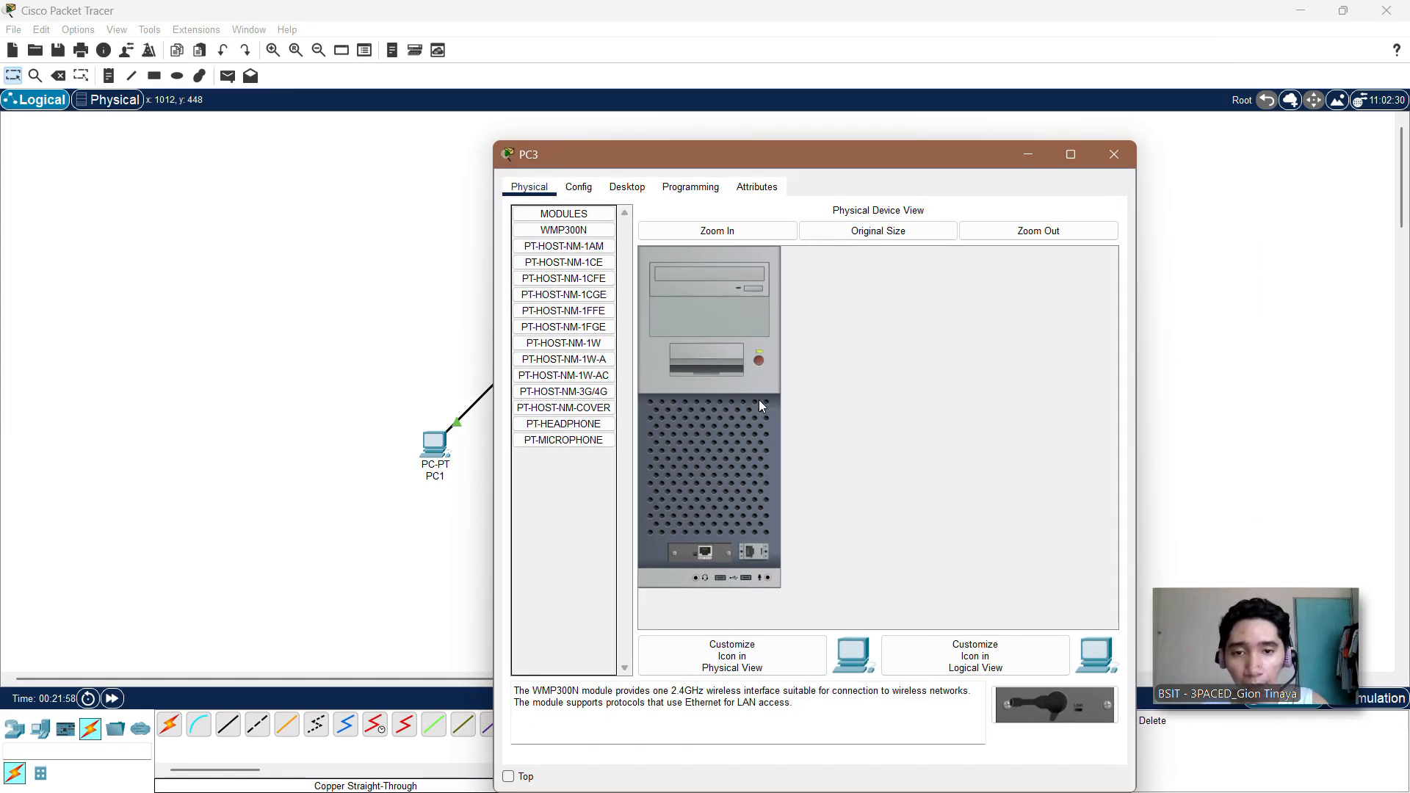
left_click(626, 198)
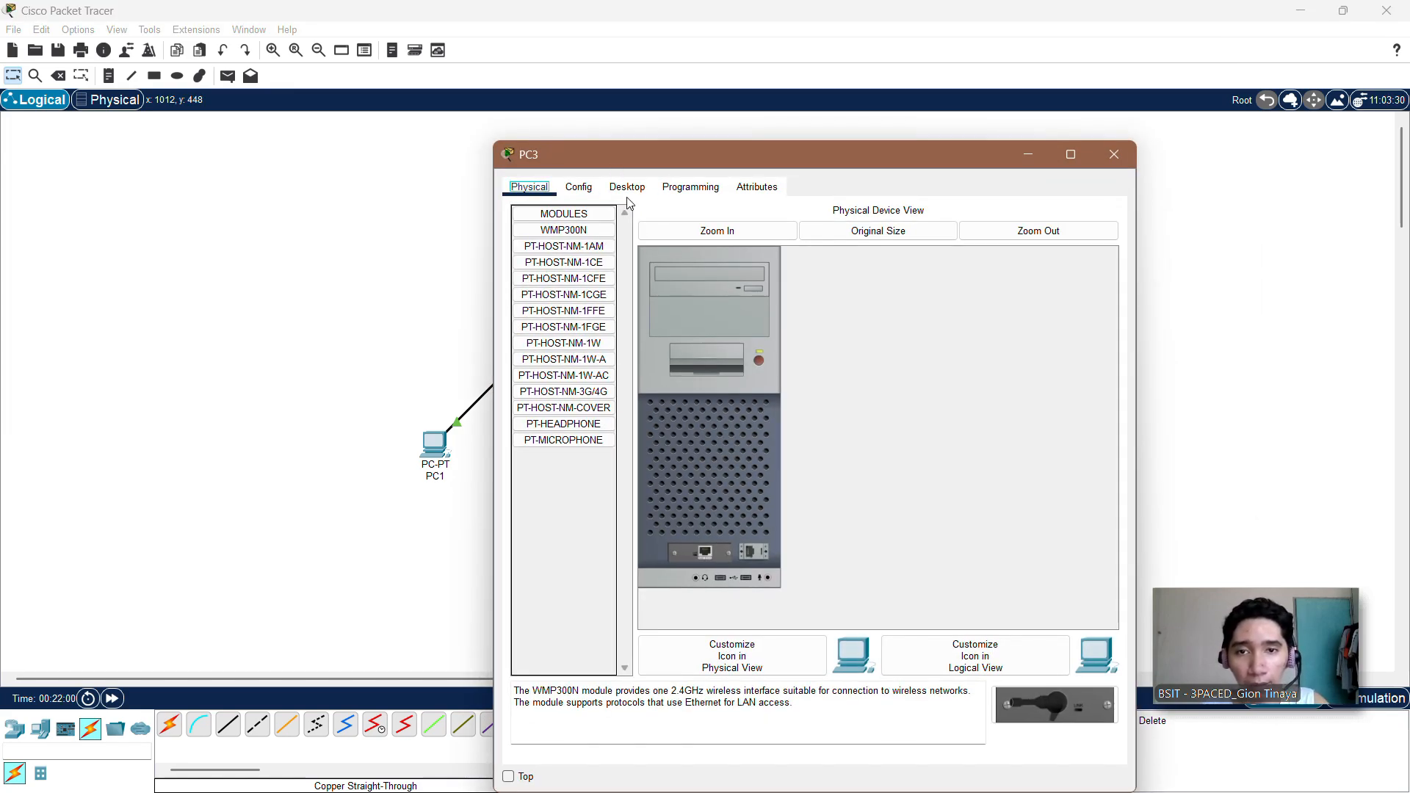
left_click_drag(689, 154, 734, 76)
left_click(674, 110)
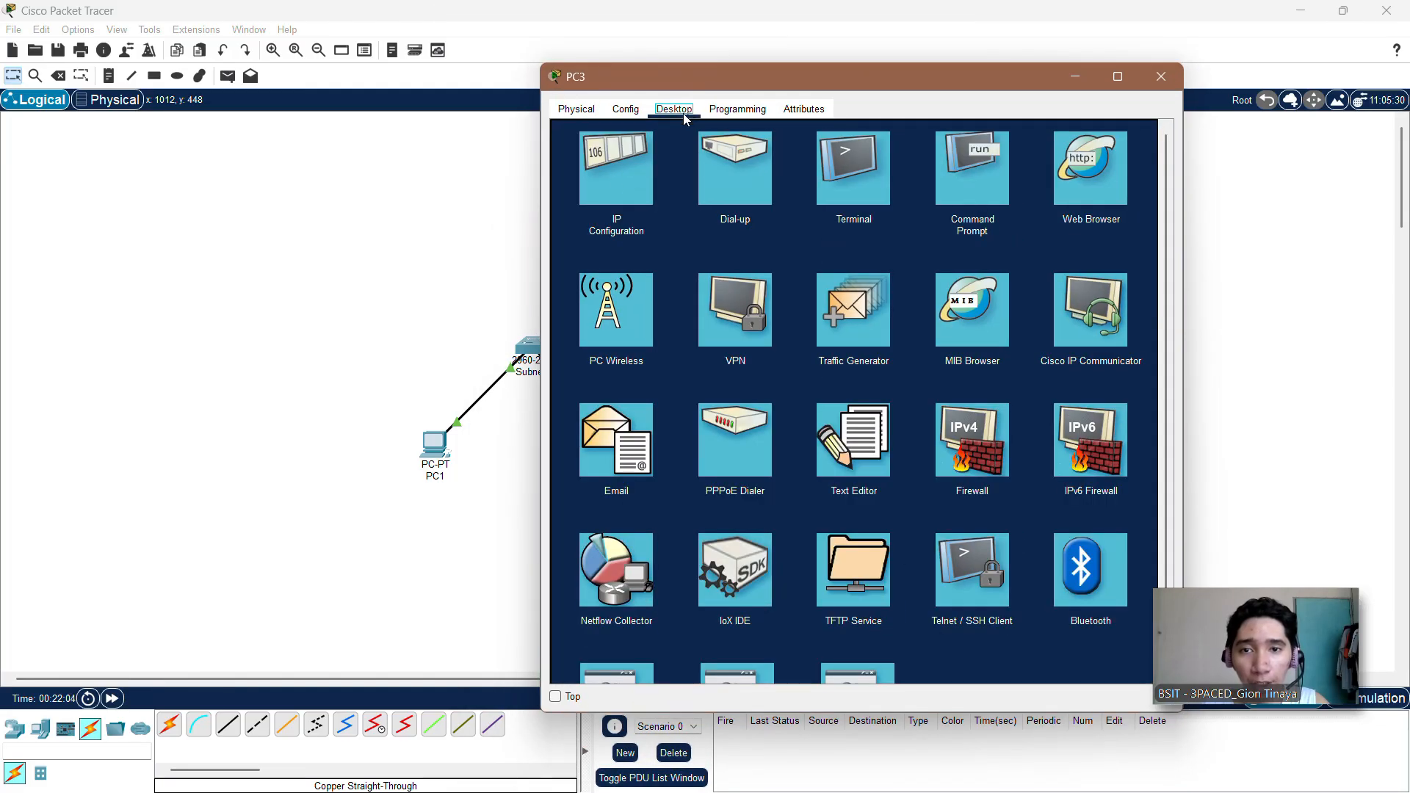
left_click(614, 179)
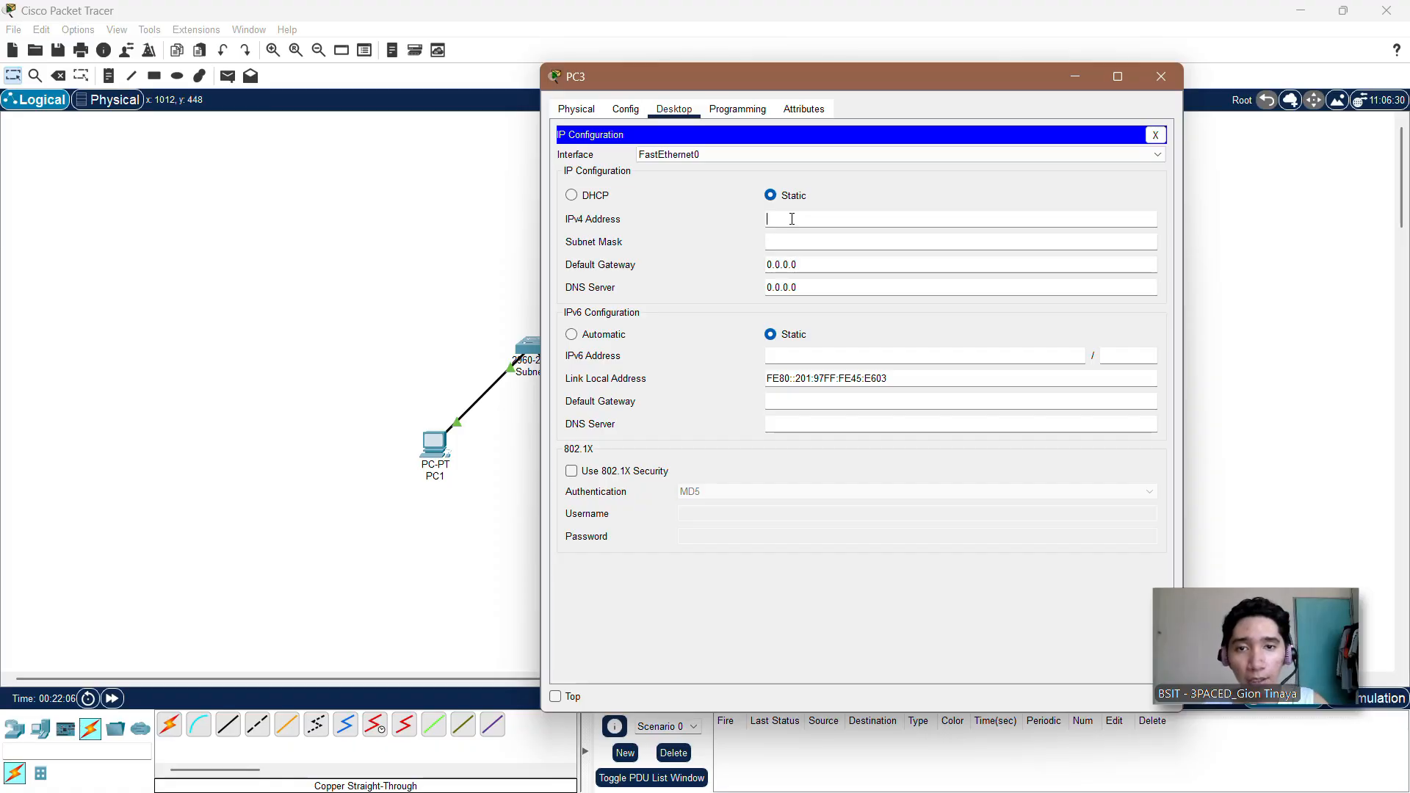
type("192.168.10.")
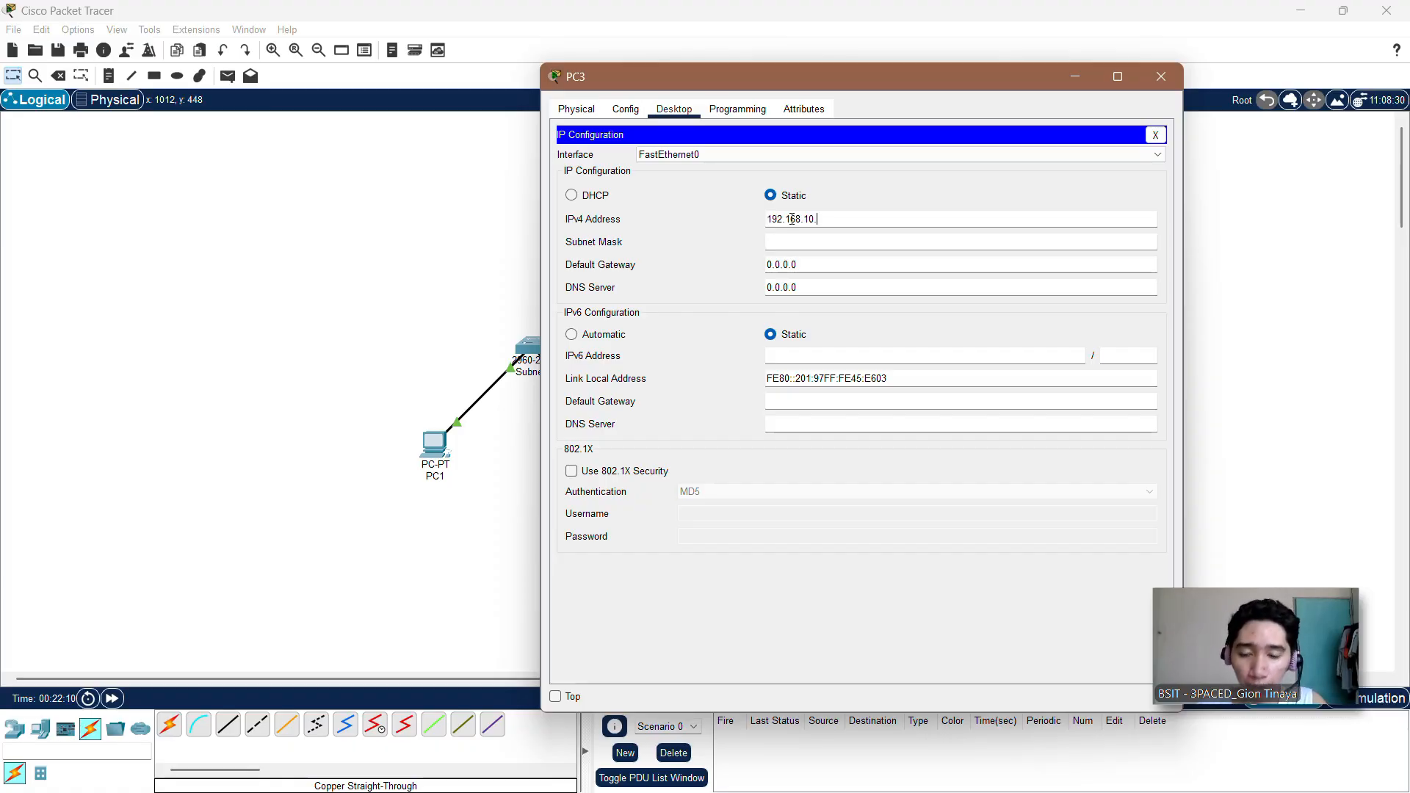
type("130")
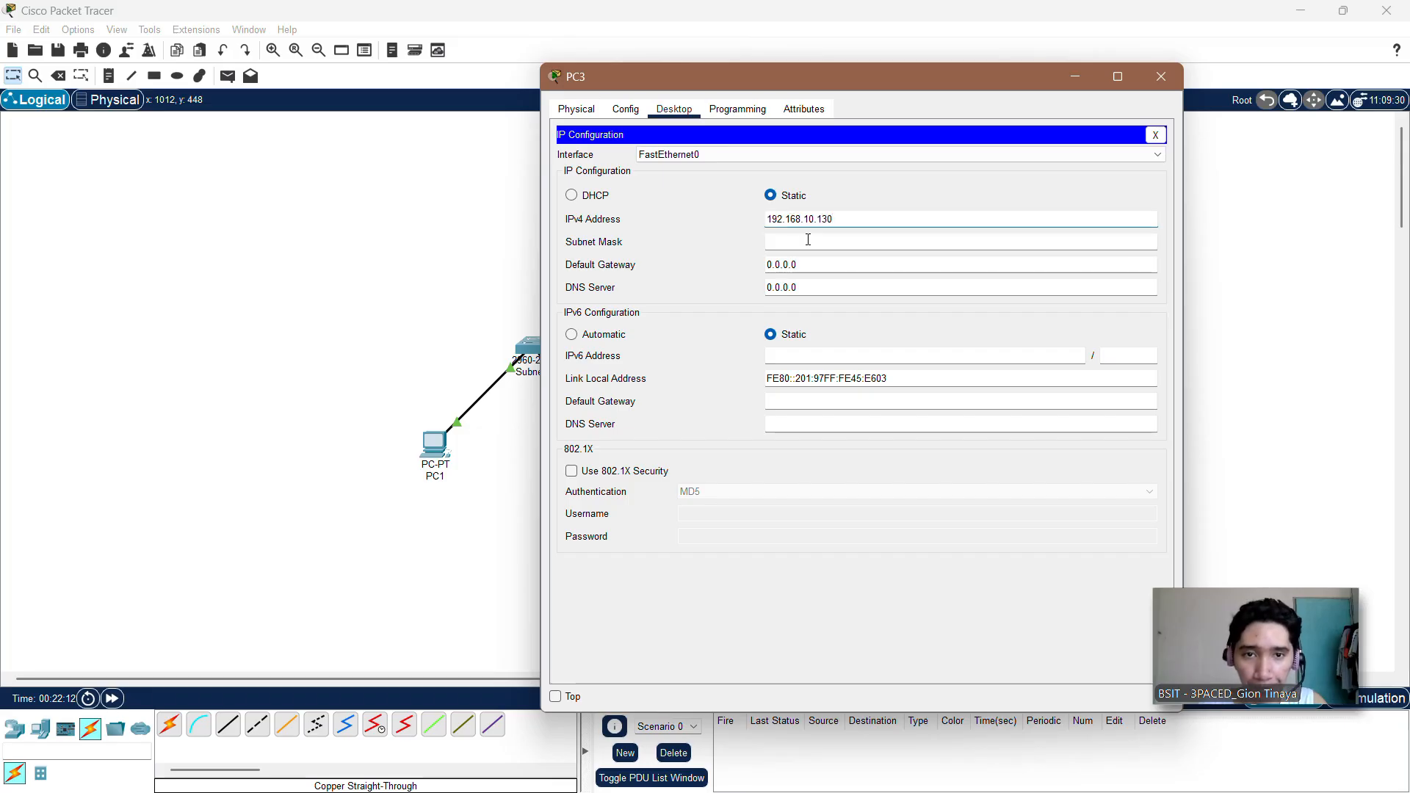
Step: Set PC3's subnet mask to 255.255.255.128
left_click(820, 241)
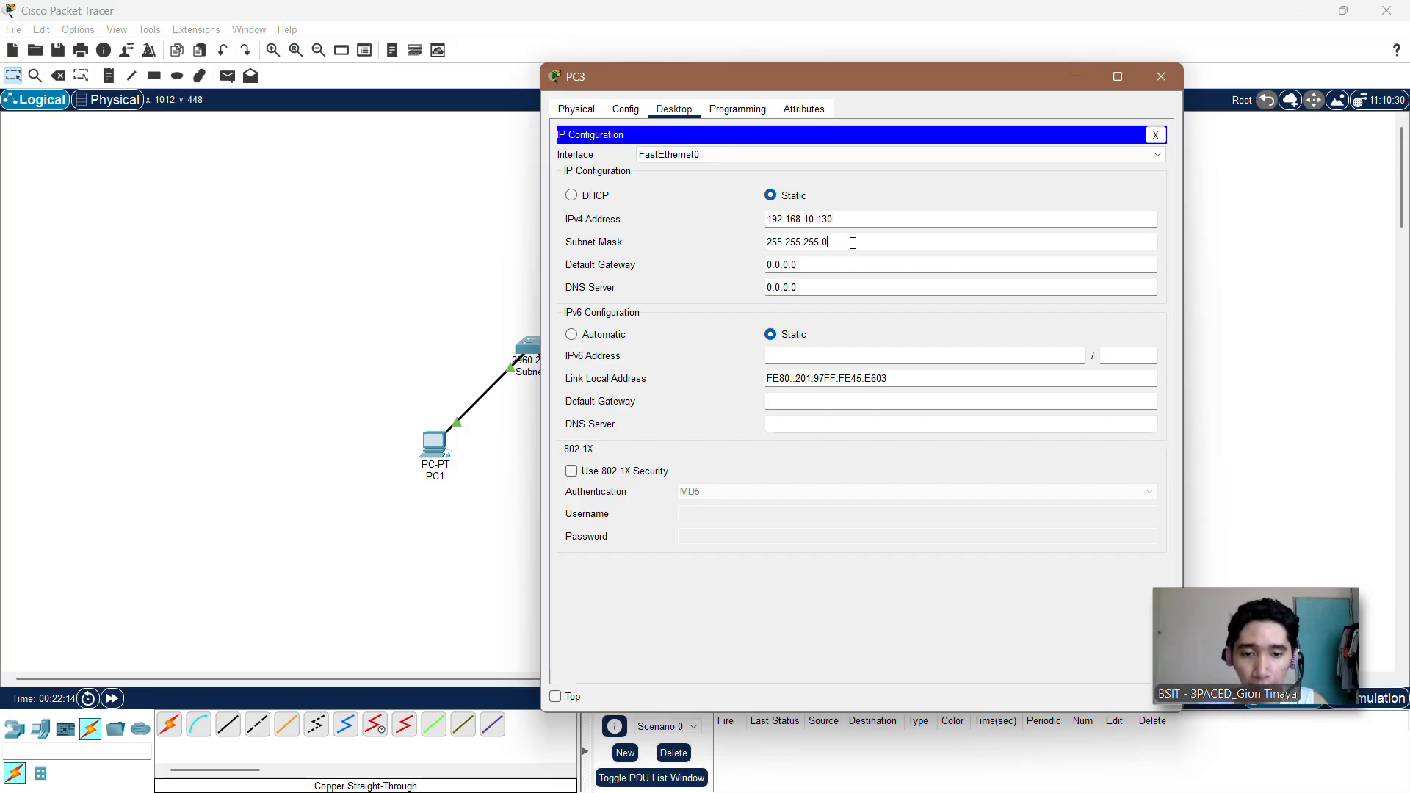
key("BackSpace")
type("128")
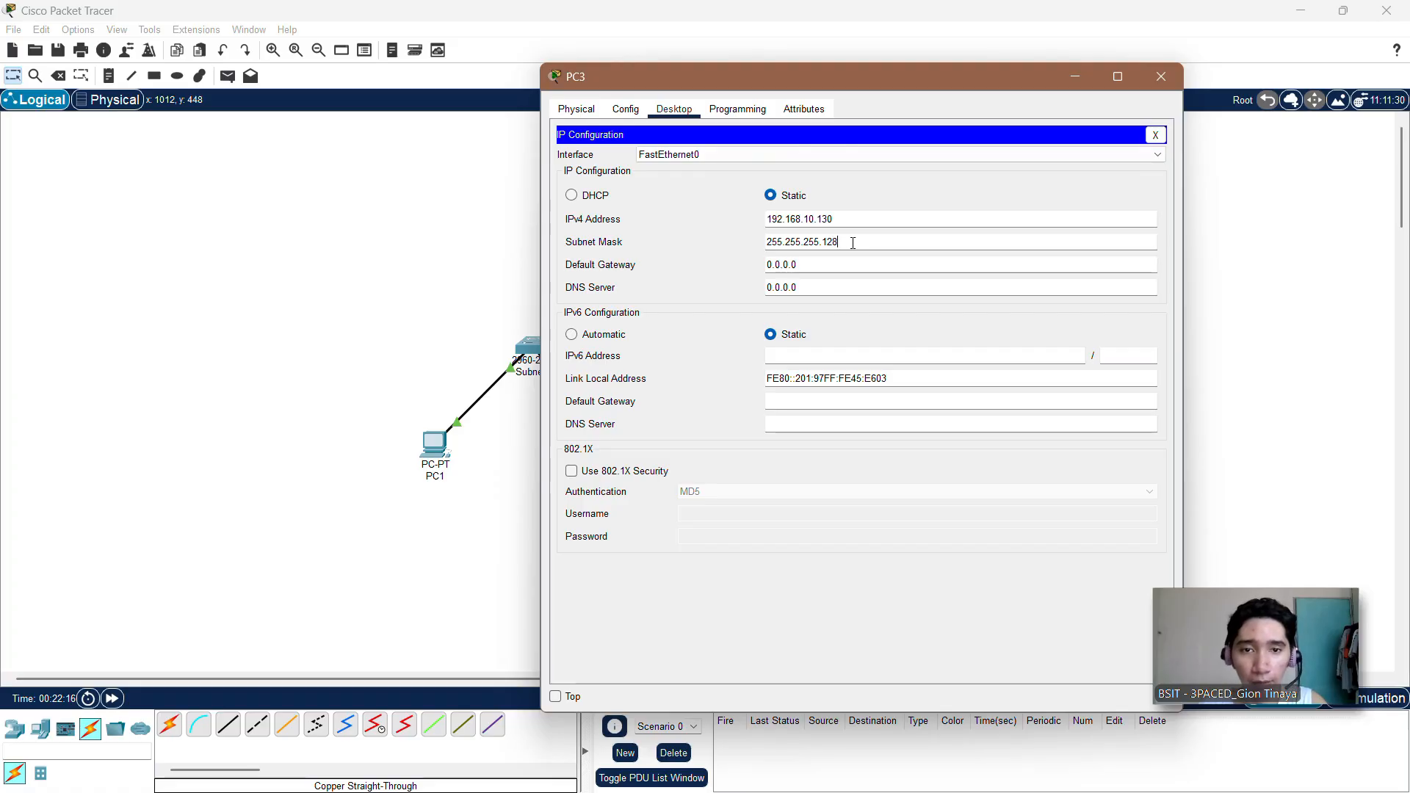
Step: Set PC3's default gateway to 192.168.10.129 and close PC3's window
left_click(822, 266)
key("BackSpace")
key("BackSpace")
key("BackSpace")
key("BackSpace")
key("BackSpace")
key("BackSpace")
key("BackSpace")
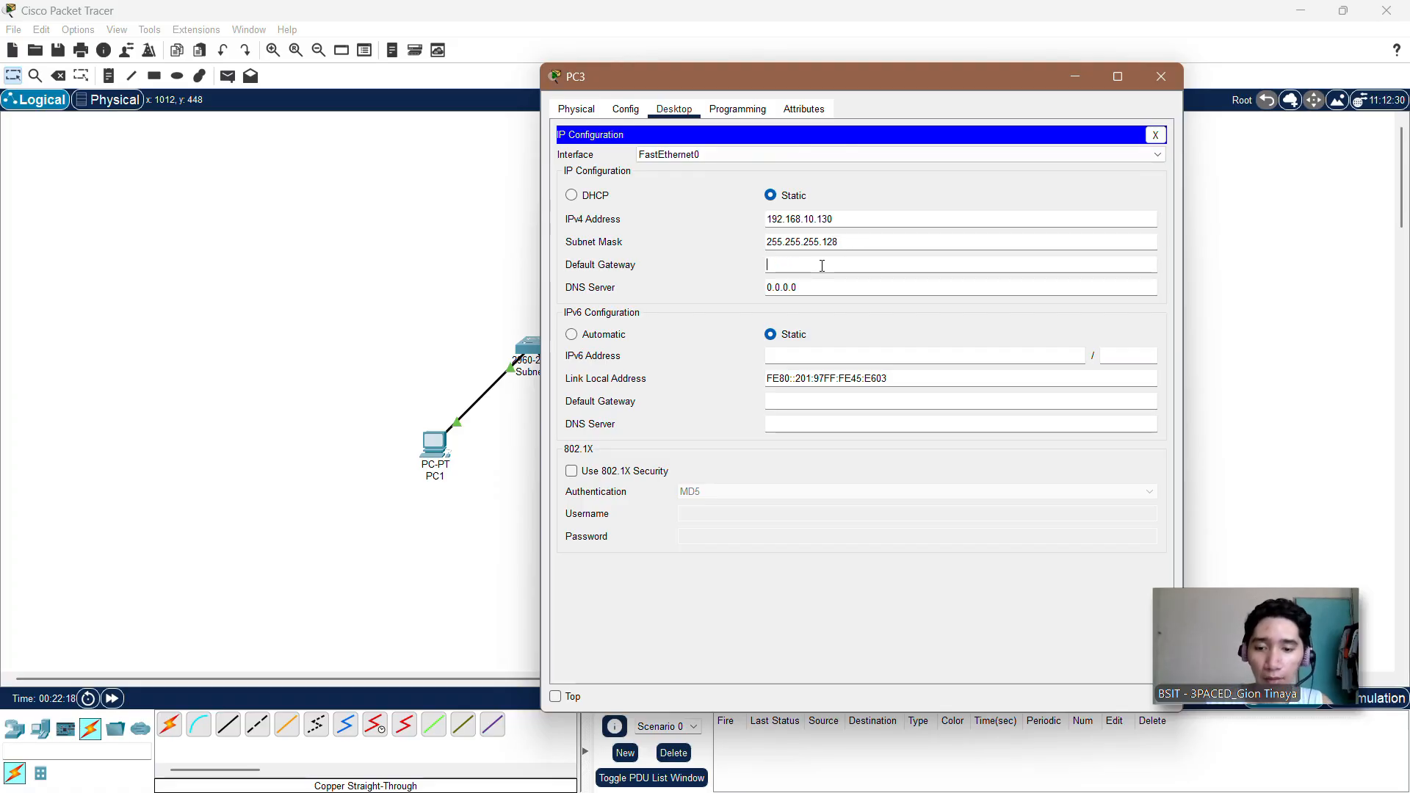
type("192.168.10.")
key("BackSpace")
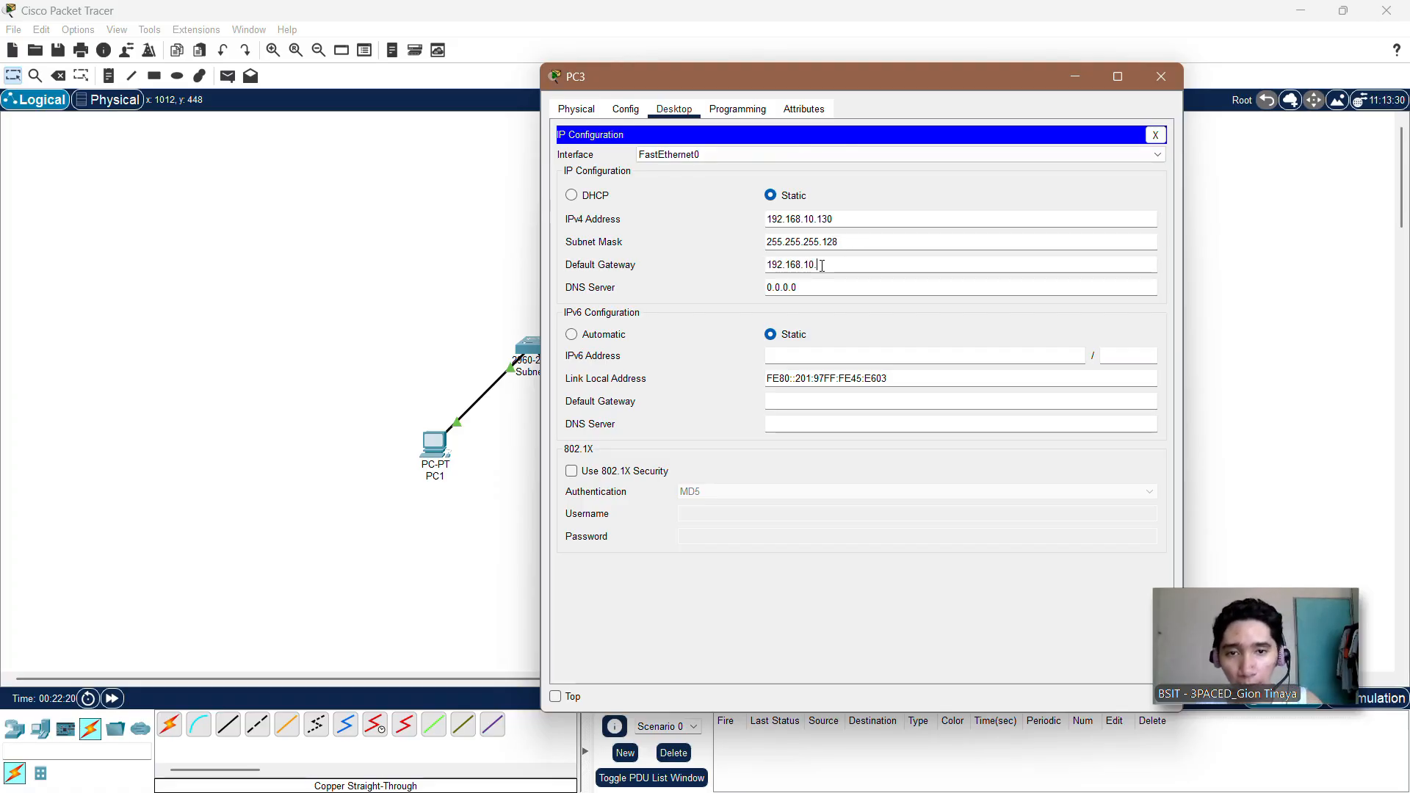
key("BackSpace")
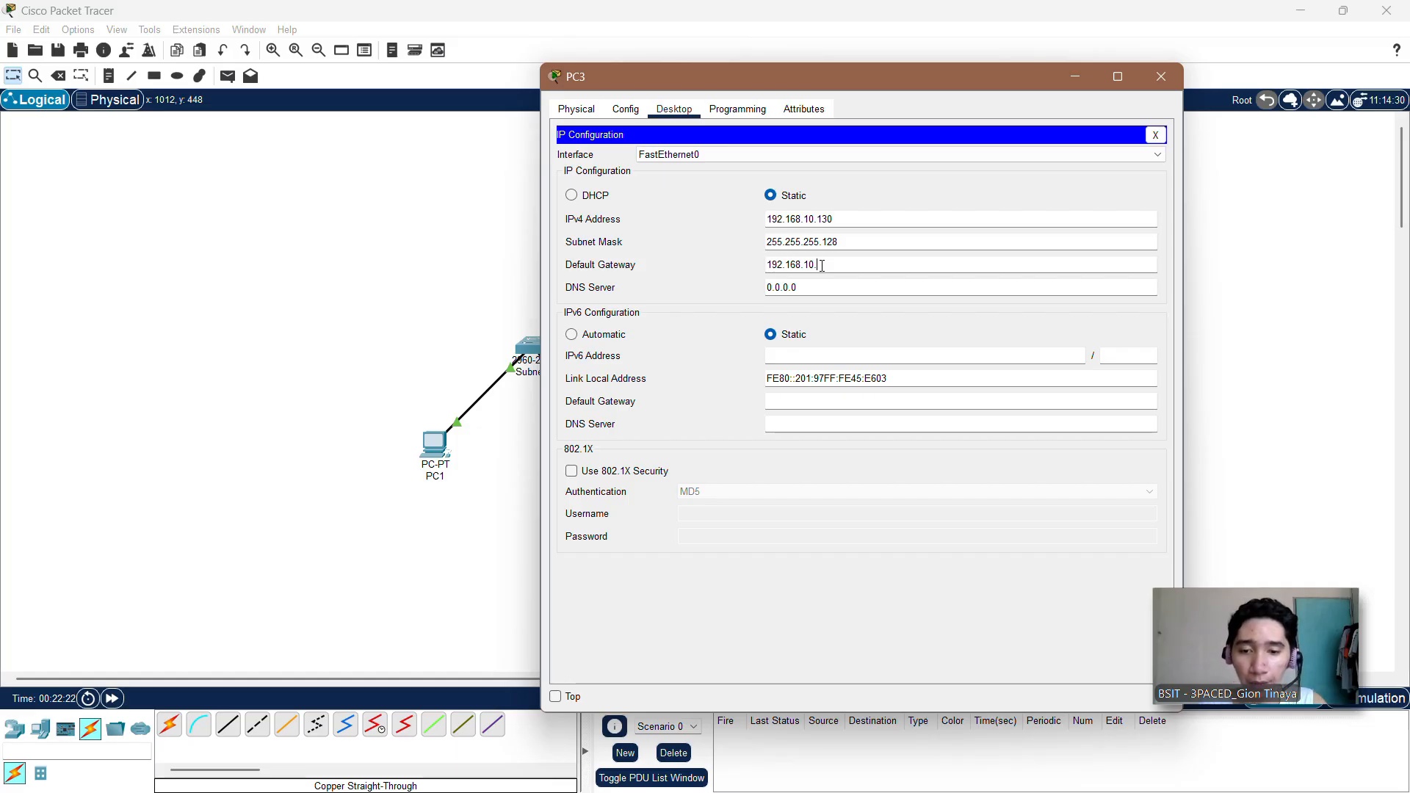
key("BackSpace")
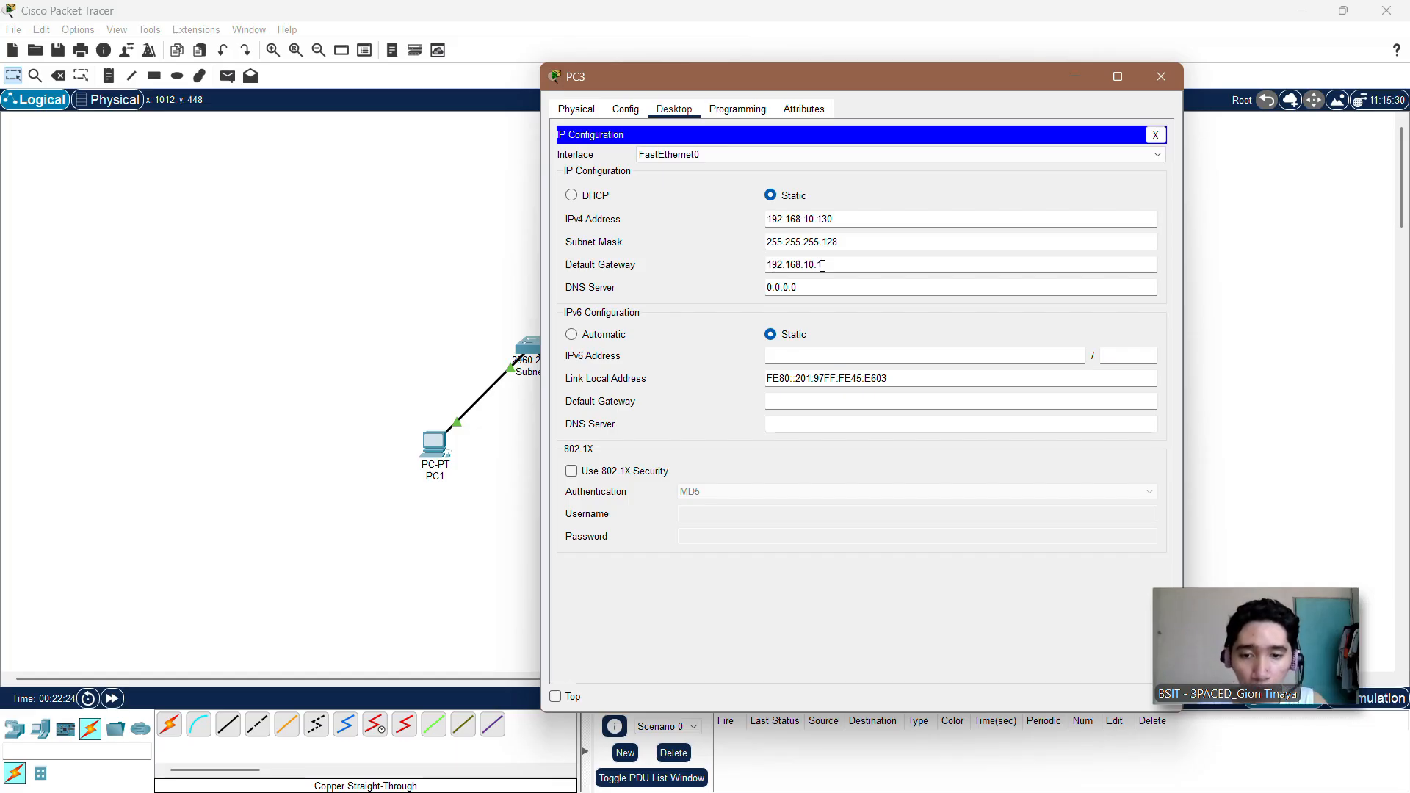
type(".129")
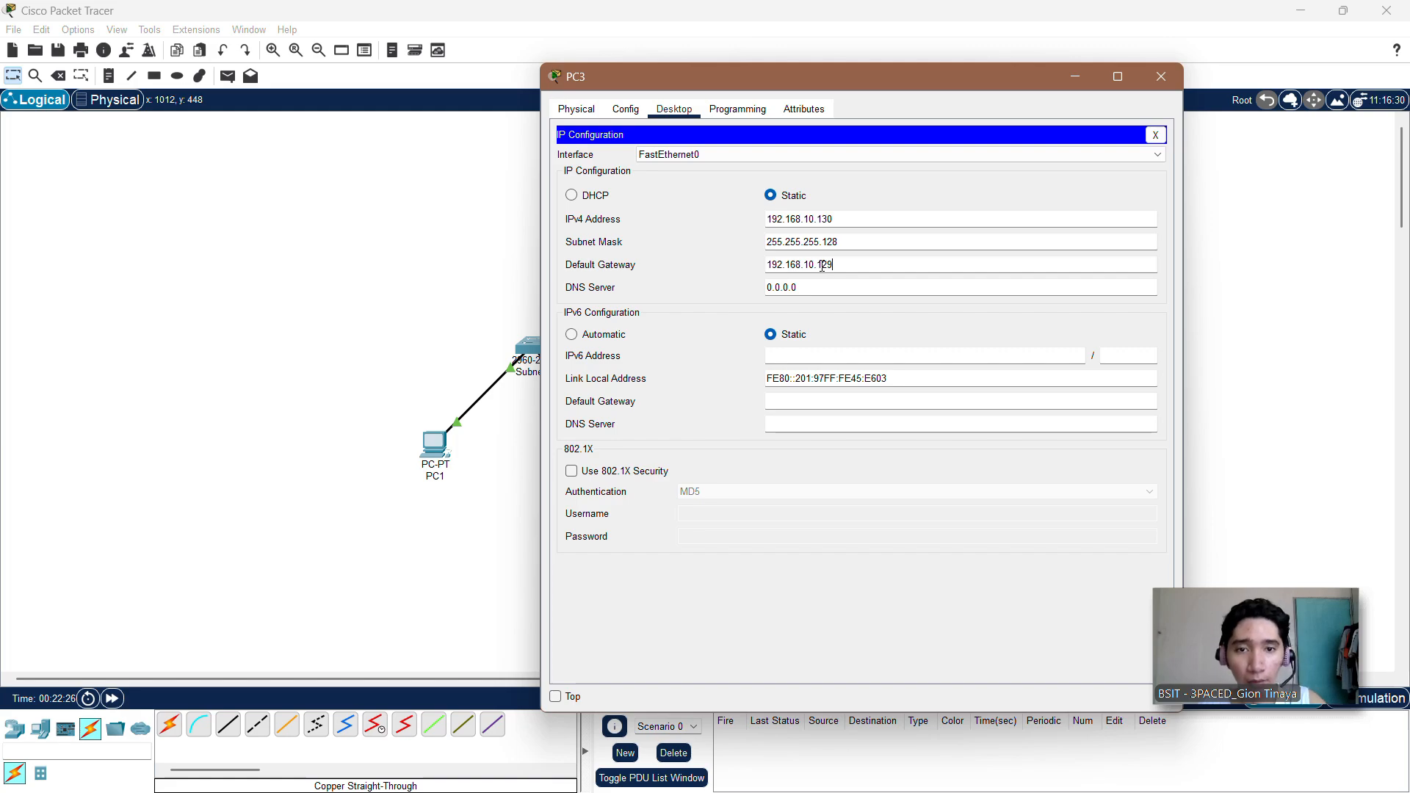
left_click(1155, 134)
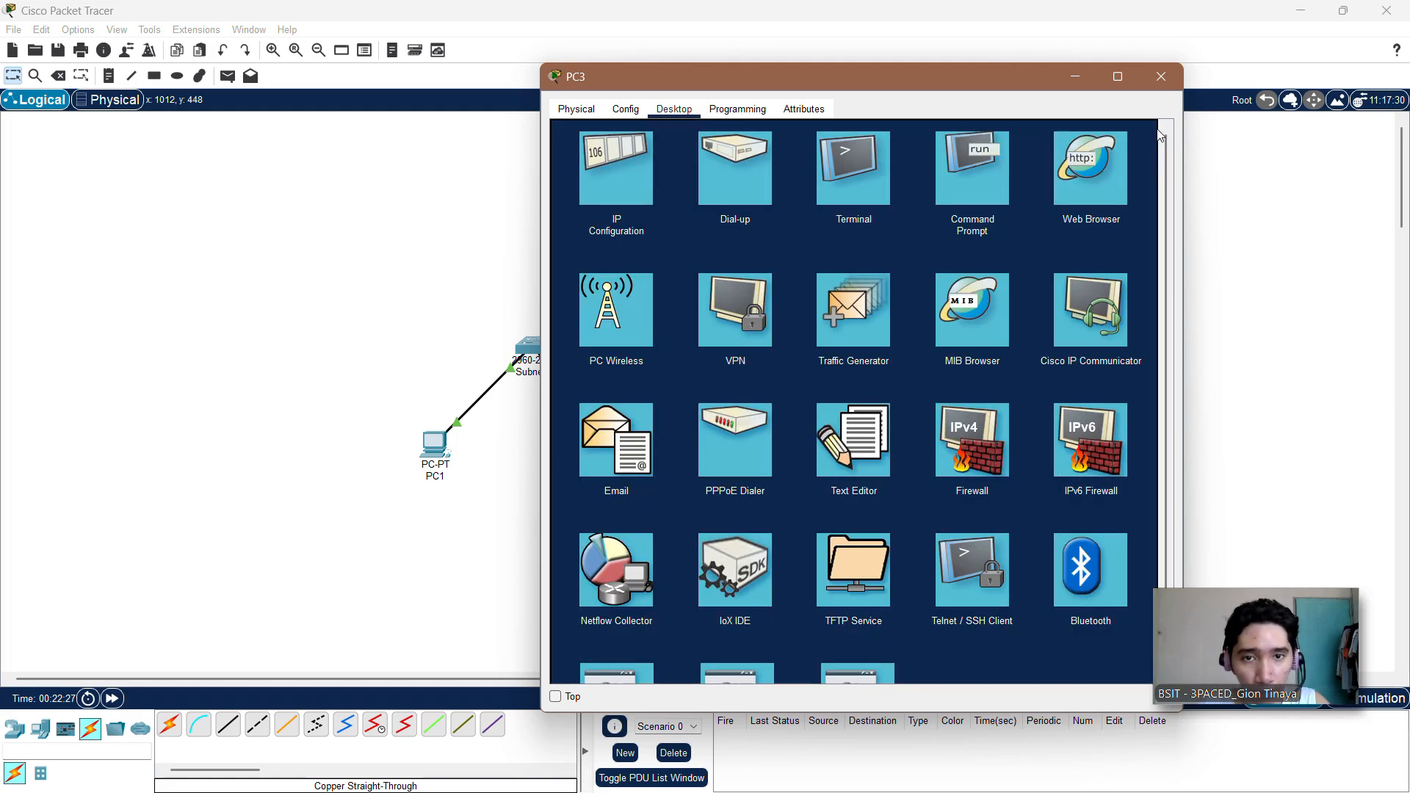
left_click(1169, 84)
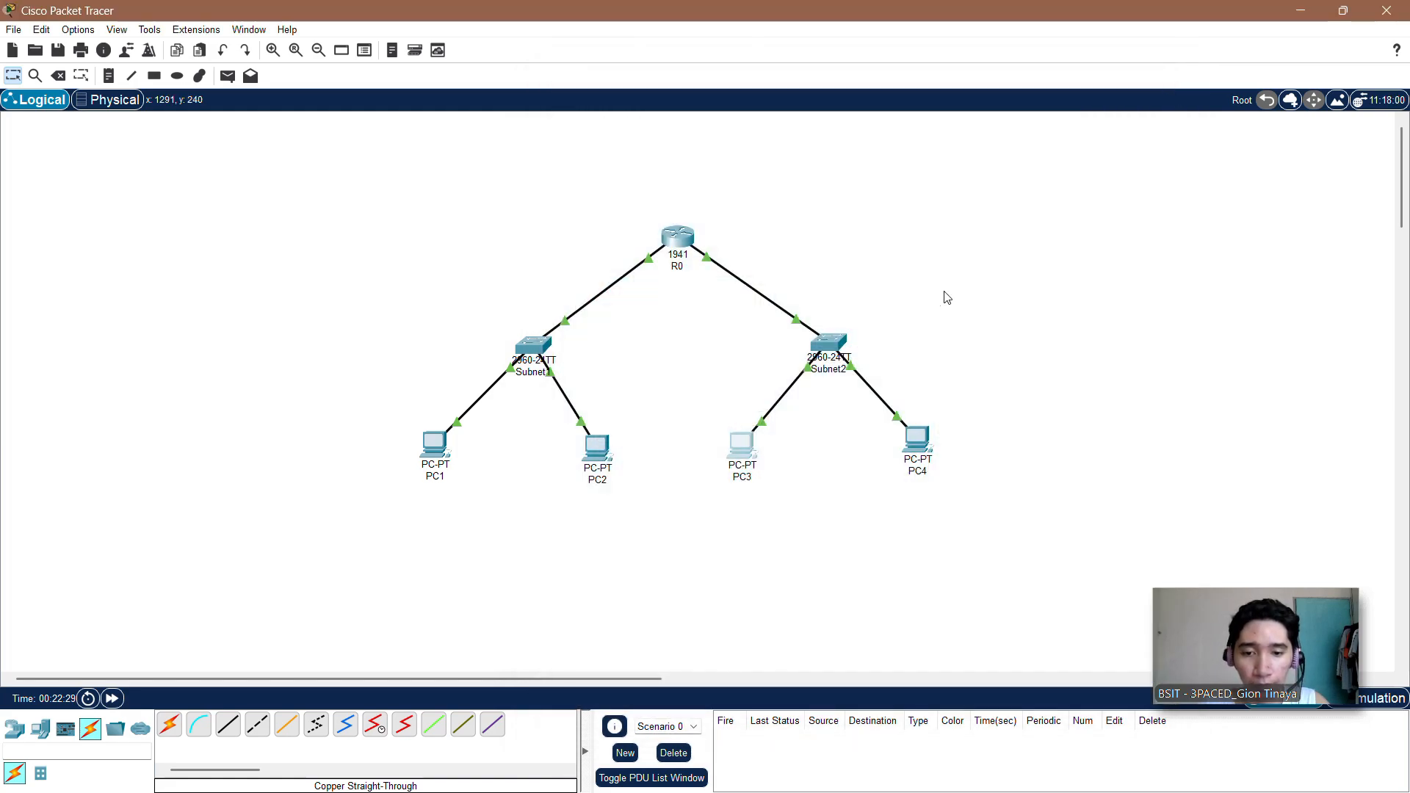
Step: Open PC4's IP configuration and set its static IPv4 address to 192.168.10.131
left_click(911, 438)
left_click(627, 187)
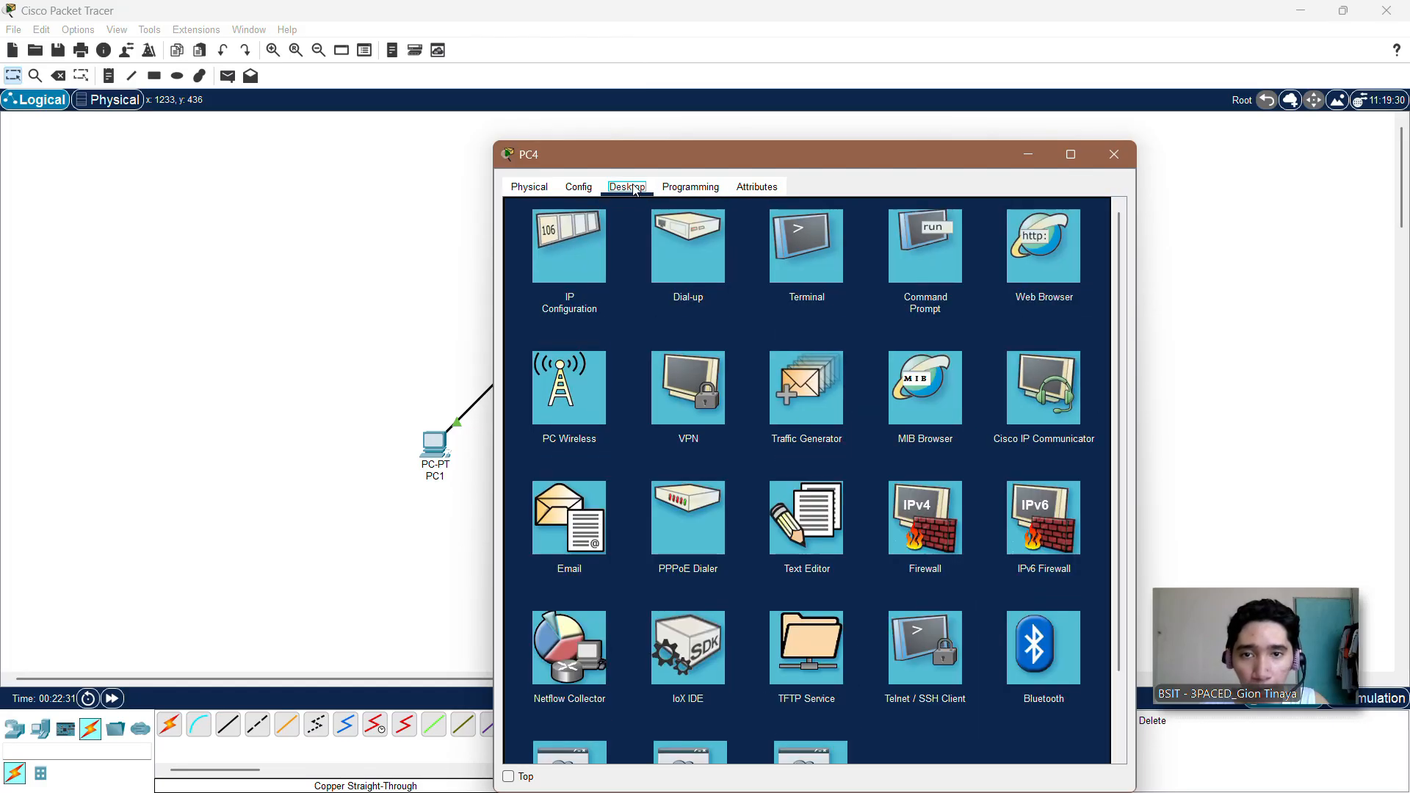
left_click(563, 253)
left_click_drag(707, 151, 814, 59)
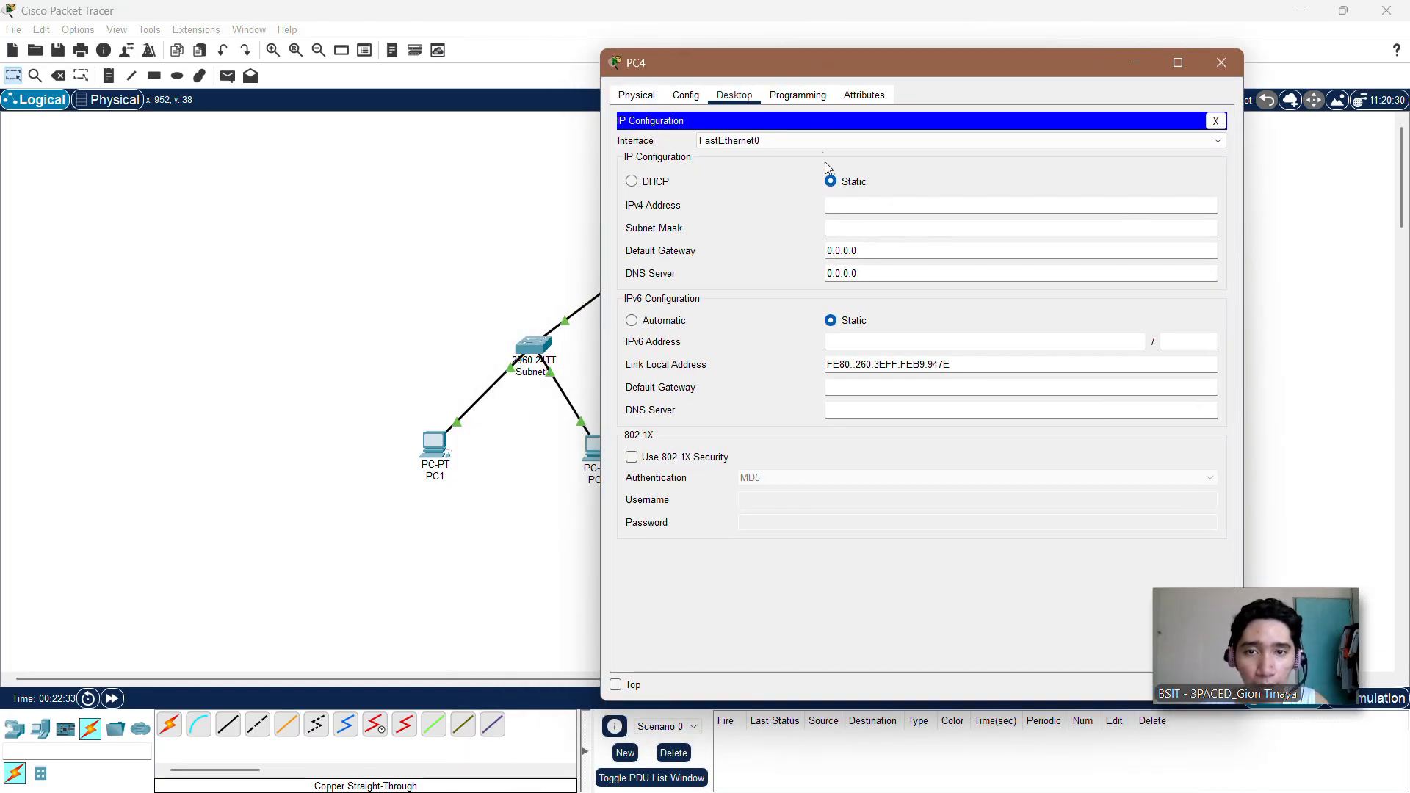
type("192.168.10.")
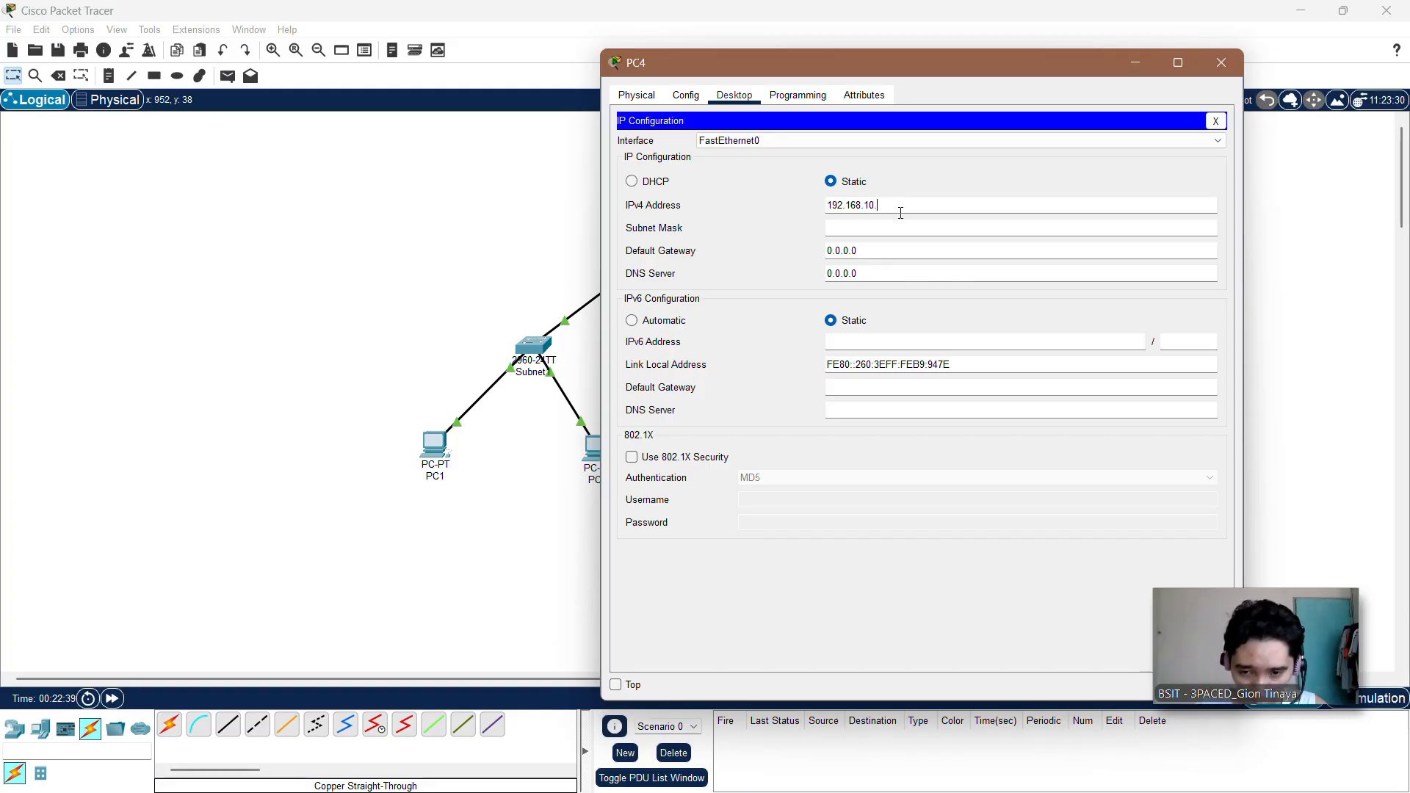
type("1")
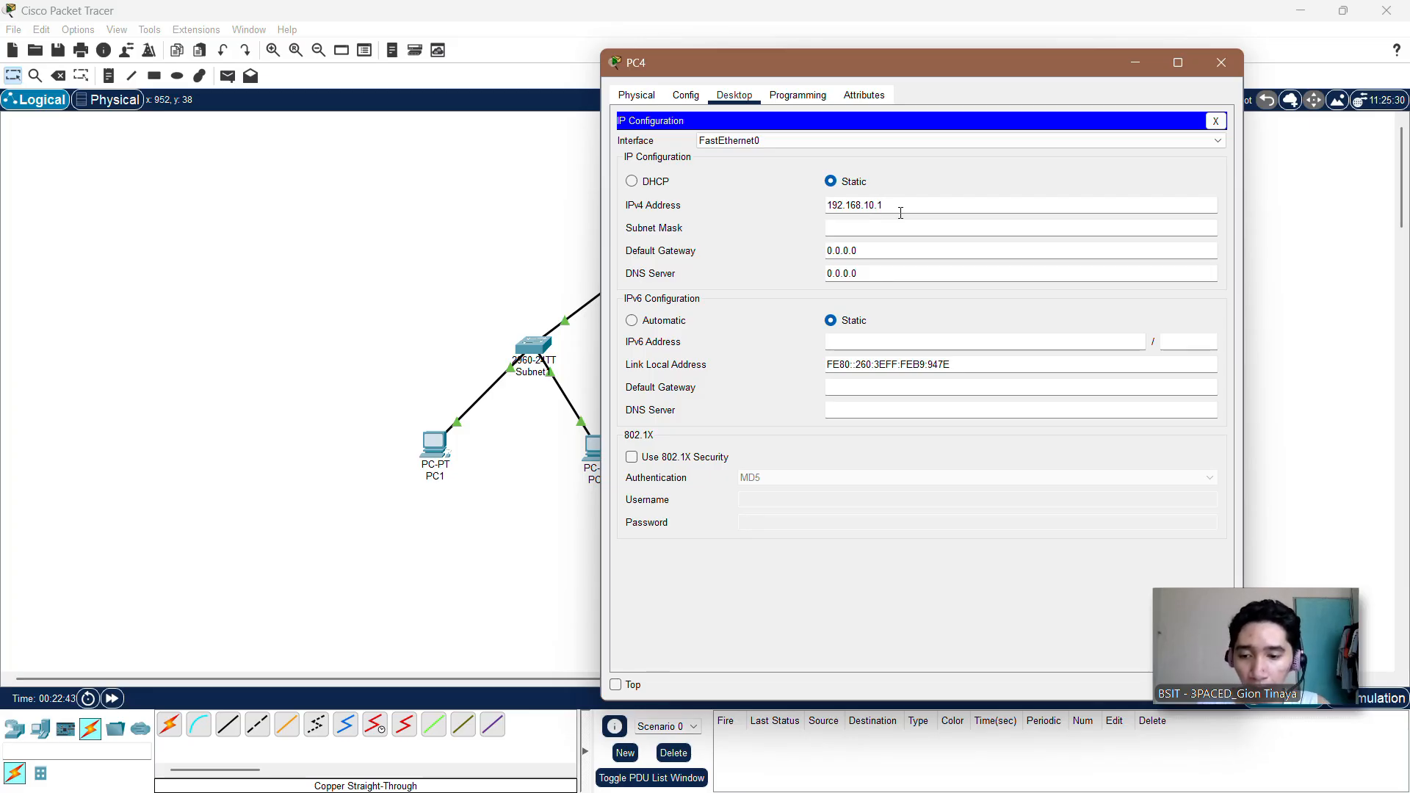
type("3")
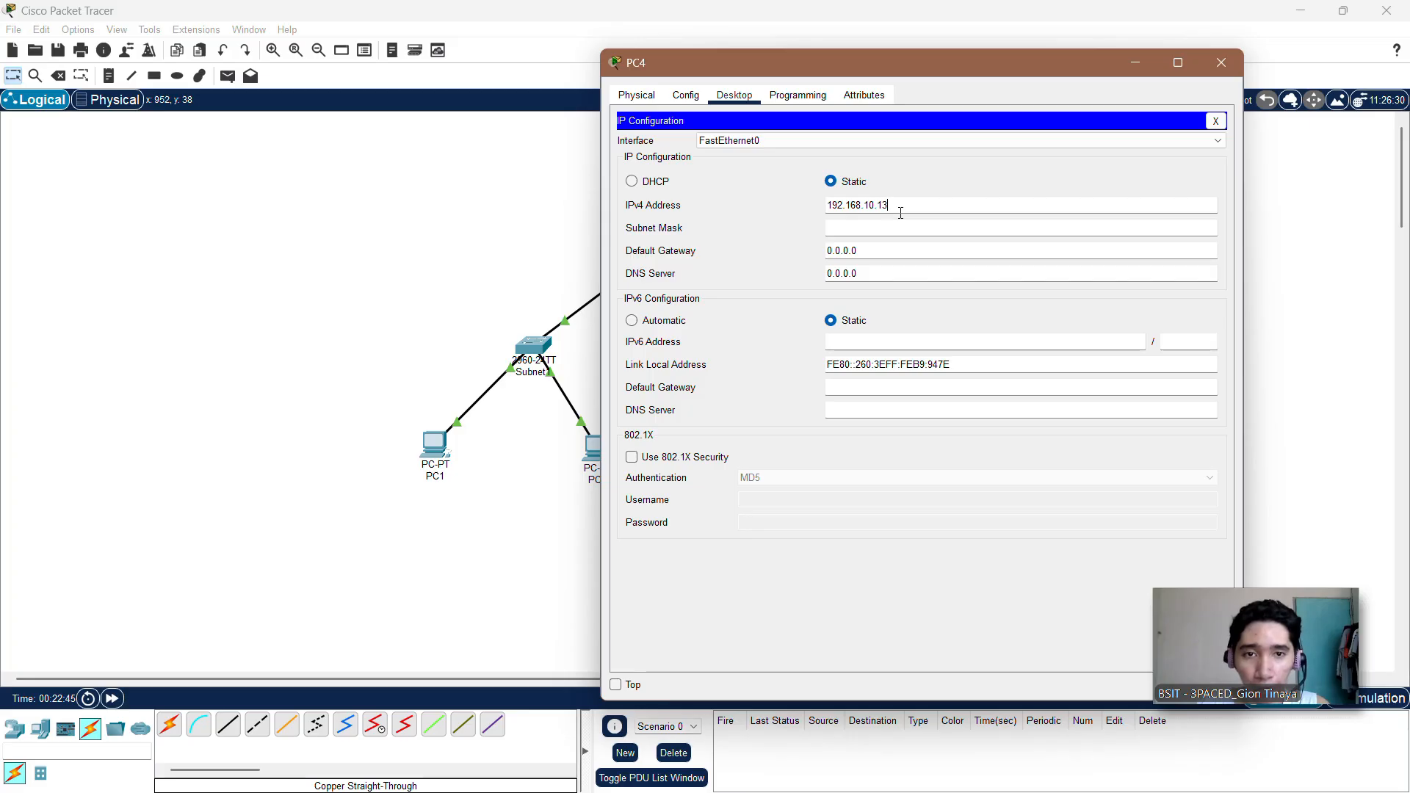
type("1")
Step: Set PC4's subnet mask to 255.255.255.128
left_click(900, 221)
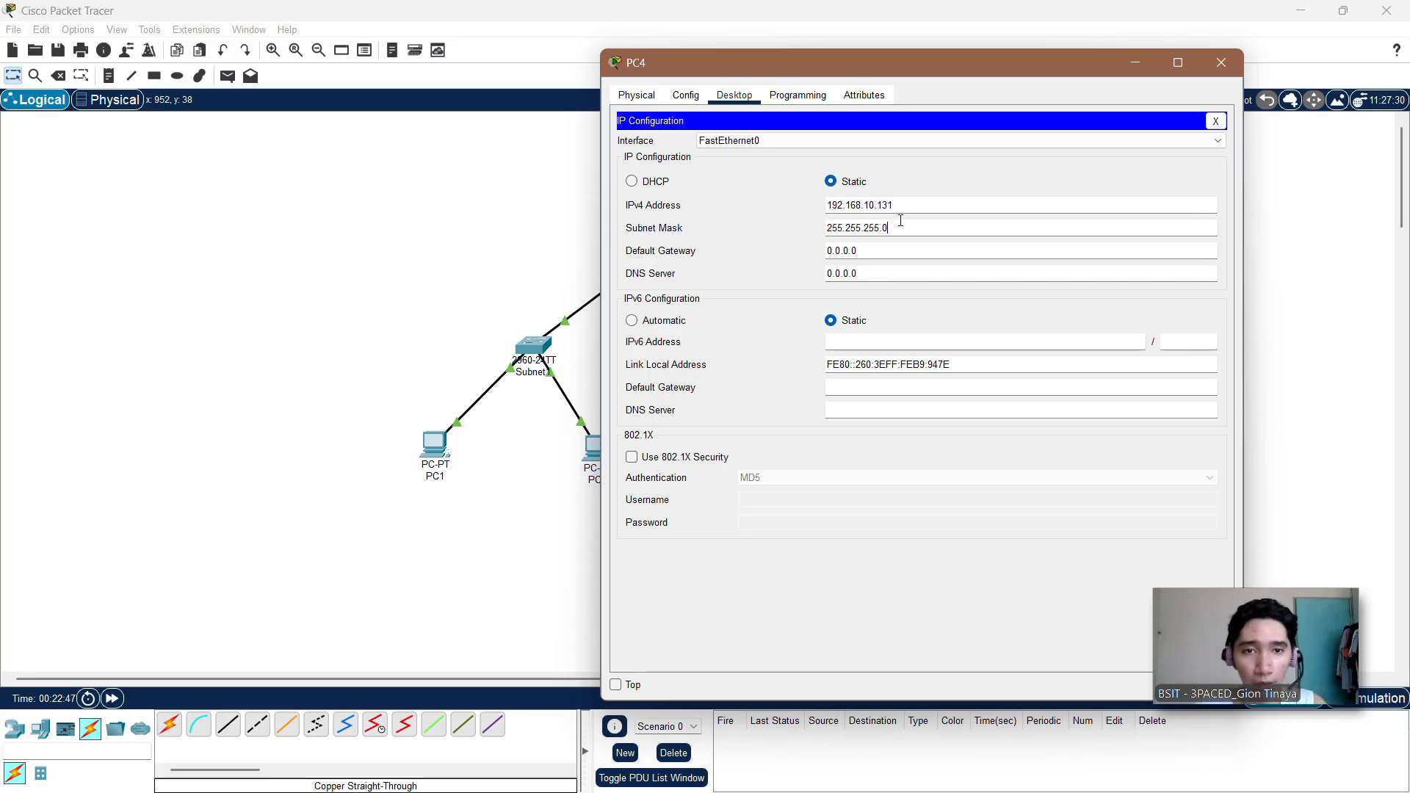
key("BackSpace")
type("128")
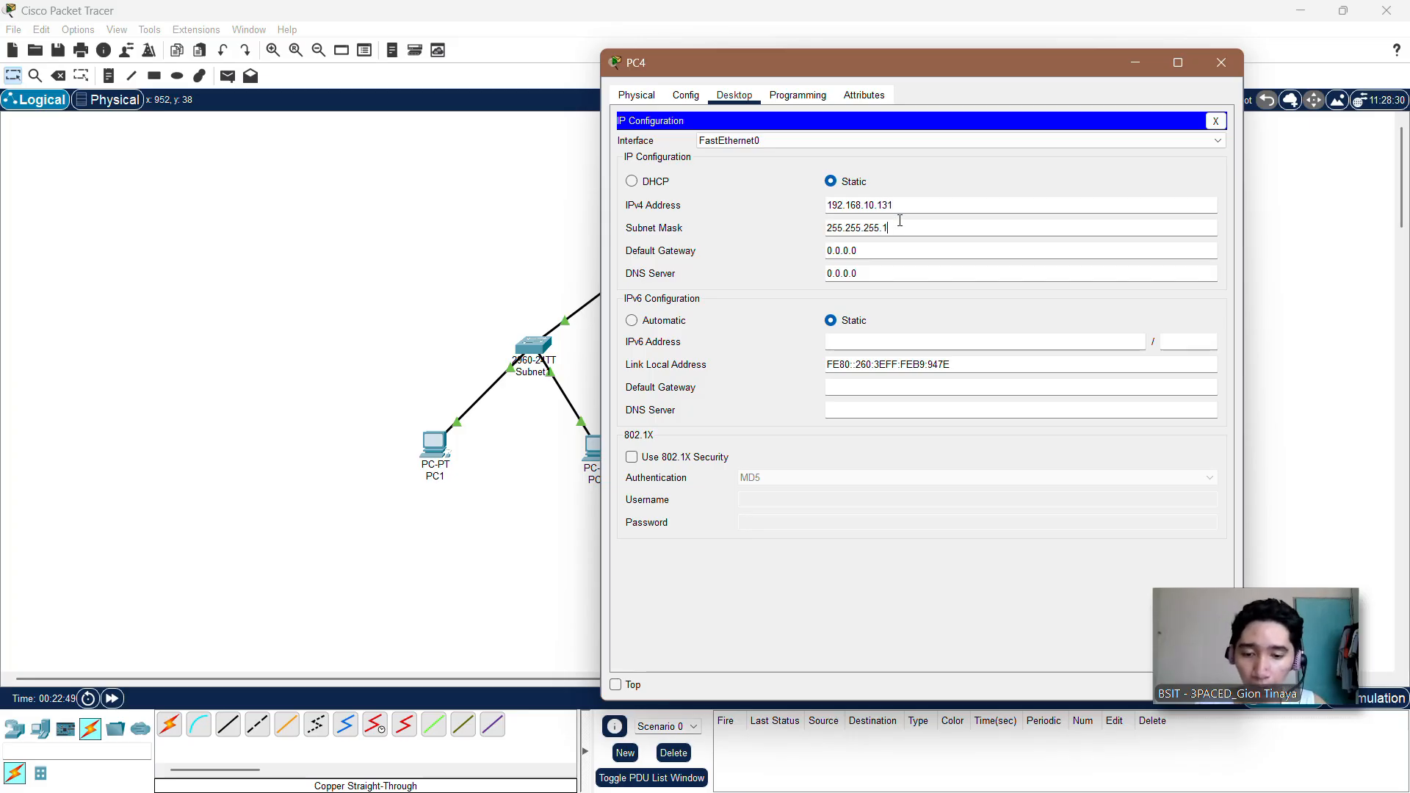
Step: Set PC4's default gateway to 192.168.10.129 and close PC4's window
left_click(878, 255)
double_click(879, 255)
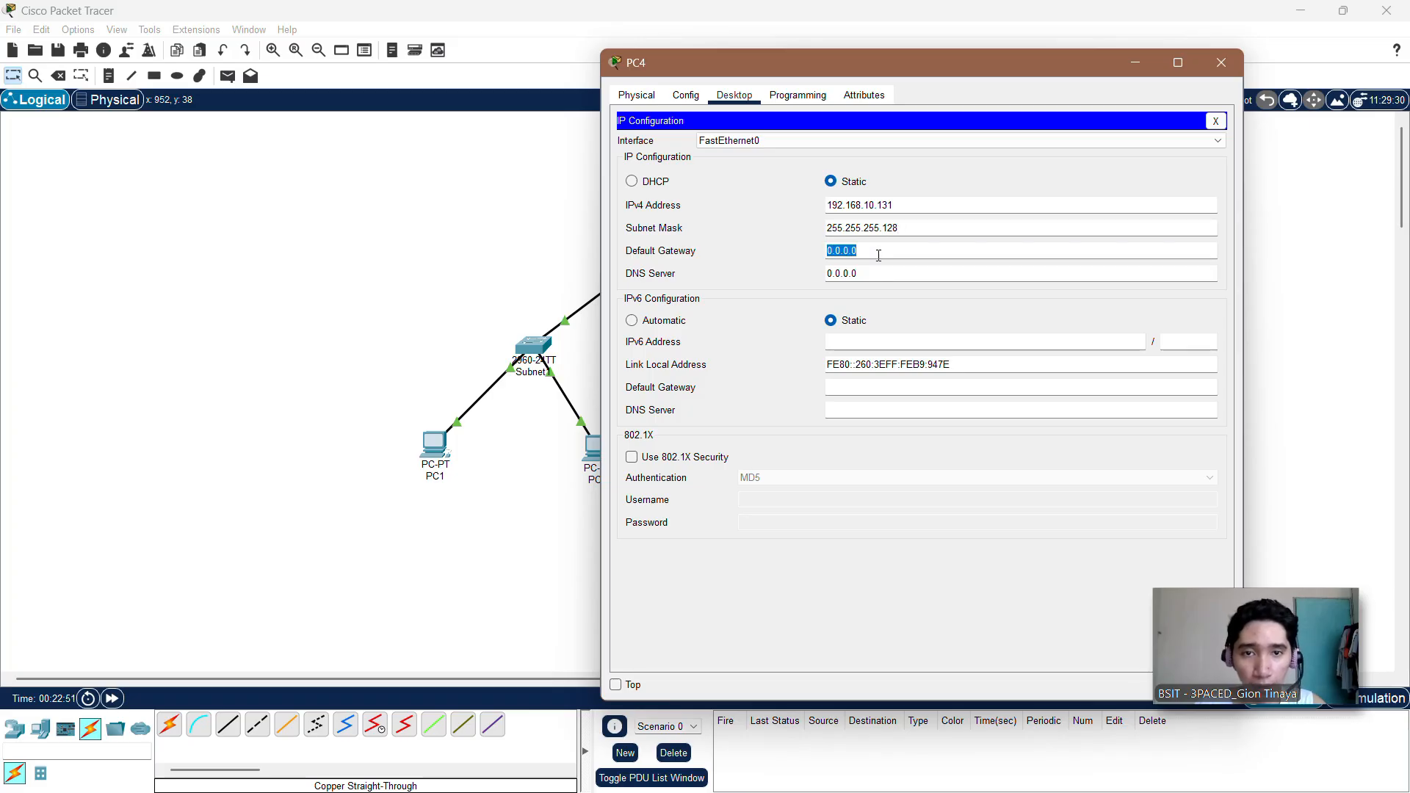
left_click(878, 255)
key("BackSpace")
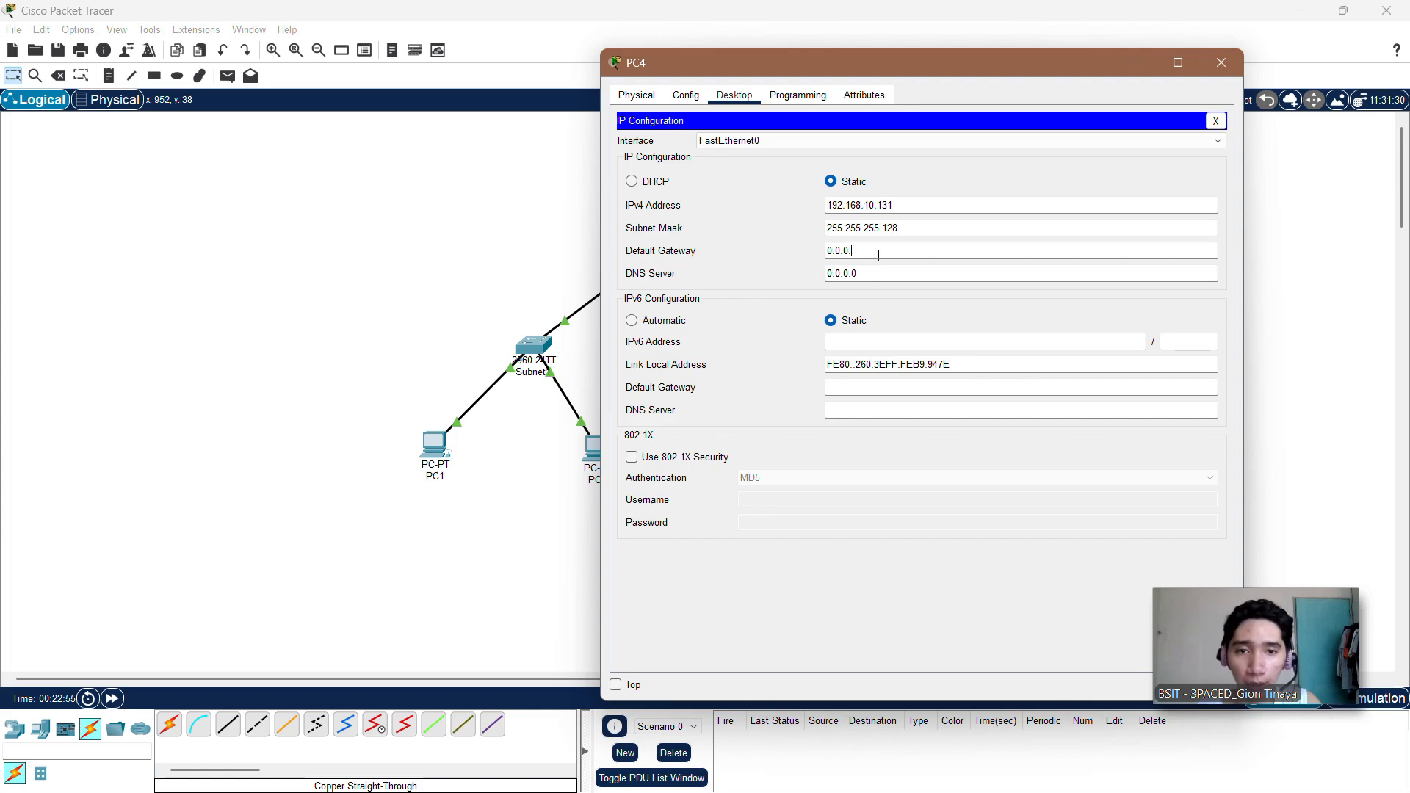
key("BackSpace")
key("BackSpace")
key("BackSpace")
key("BackSpace")
key("BackSpace")
type("192.168.10.")
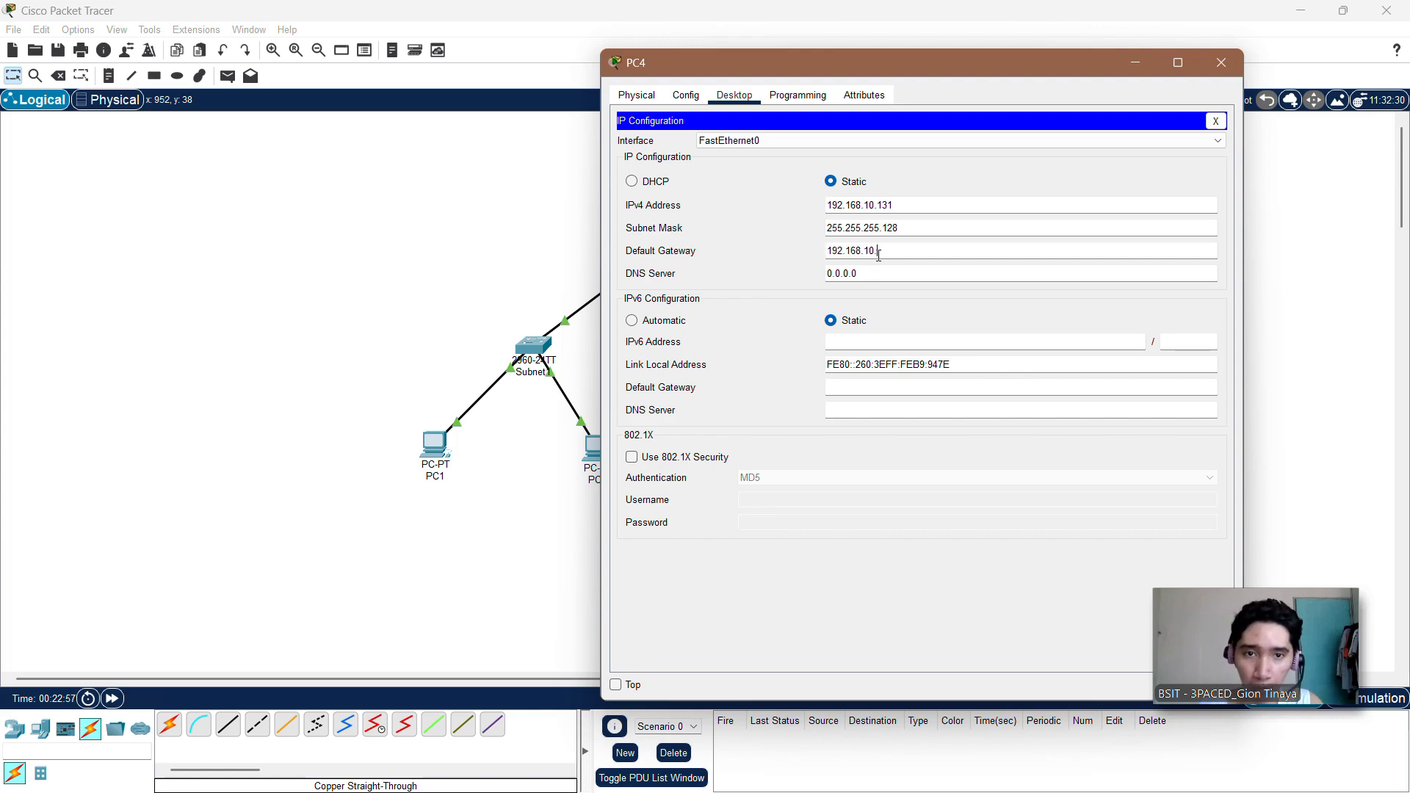
type("129")
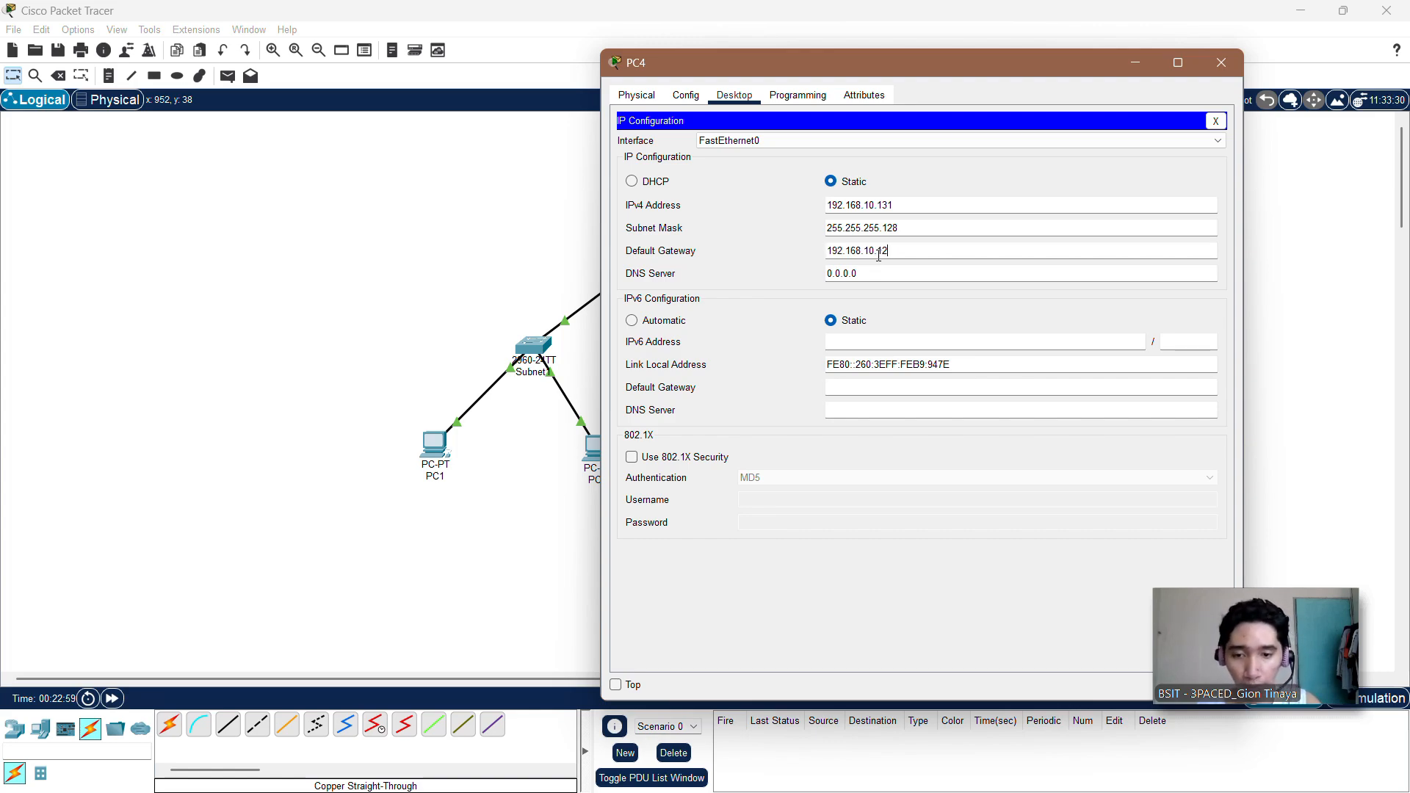
left_click(1215, 118)
left_click(1219, 63)
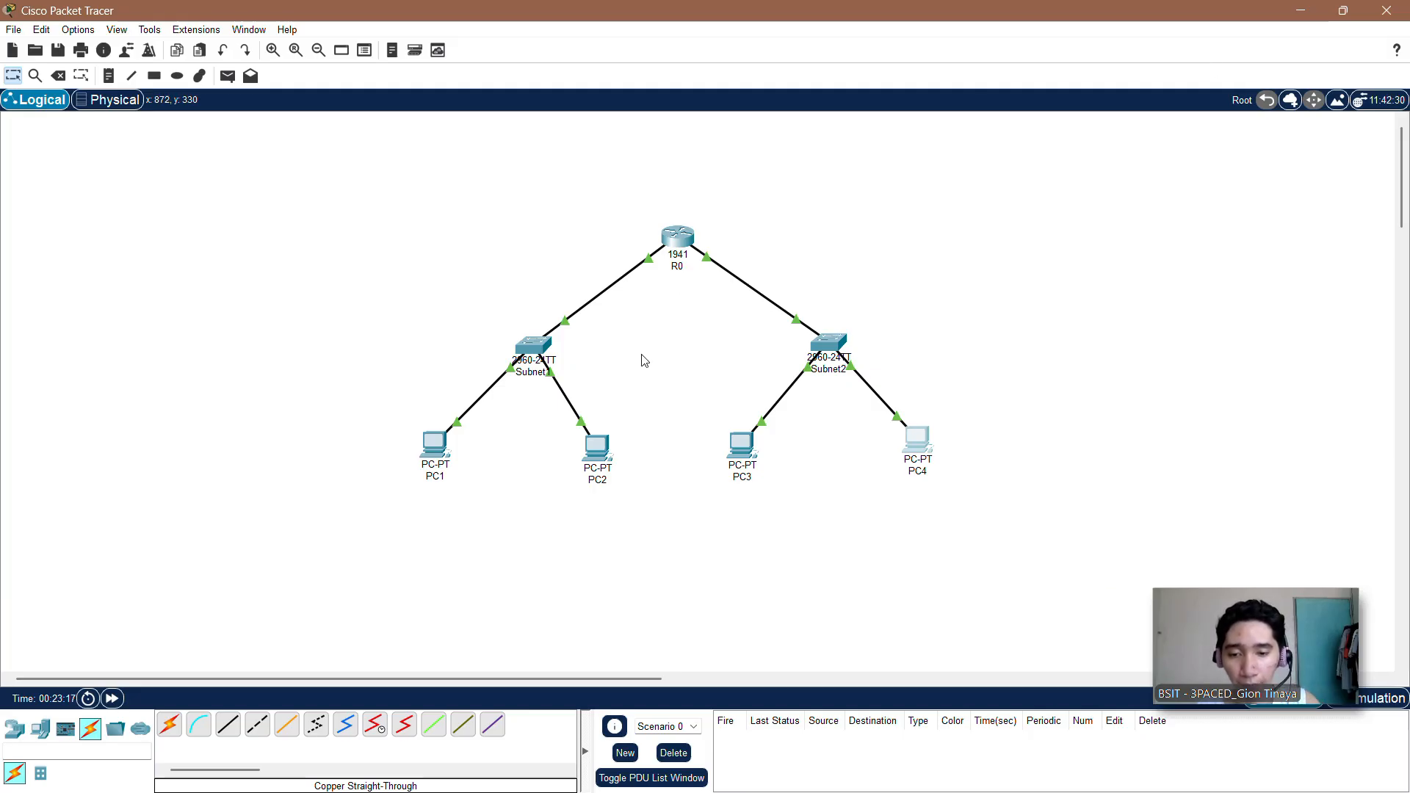
Step: Open the command-line interface of the Subnet1 switch and bring up its command prompt
left_click(531, 348)
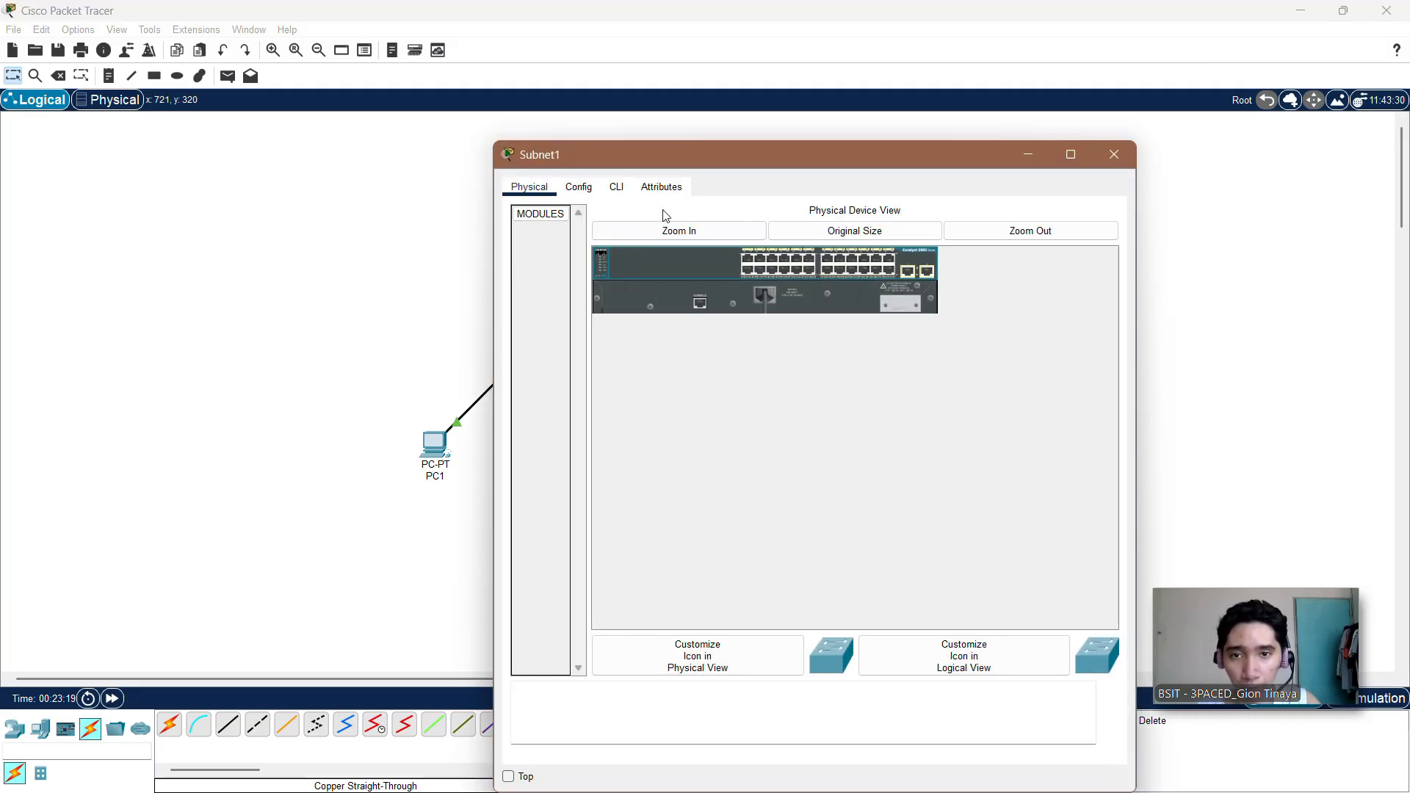
left_click(617, 186)
left_click_drag(650, 157, 764, 33)
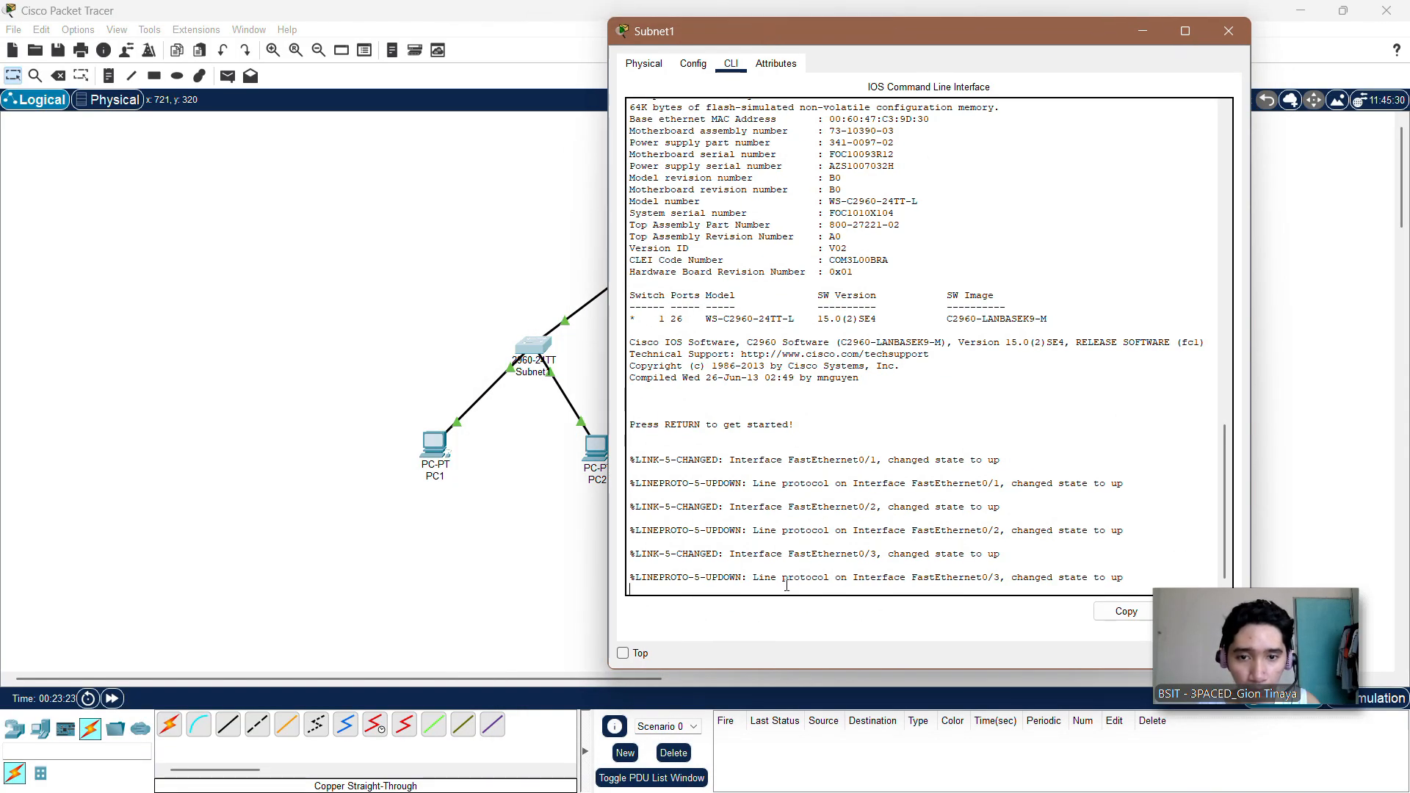
key("Return")
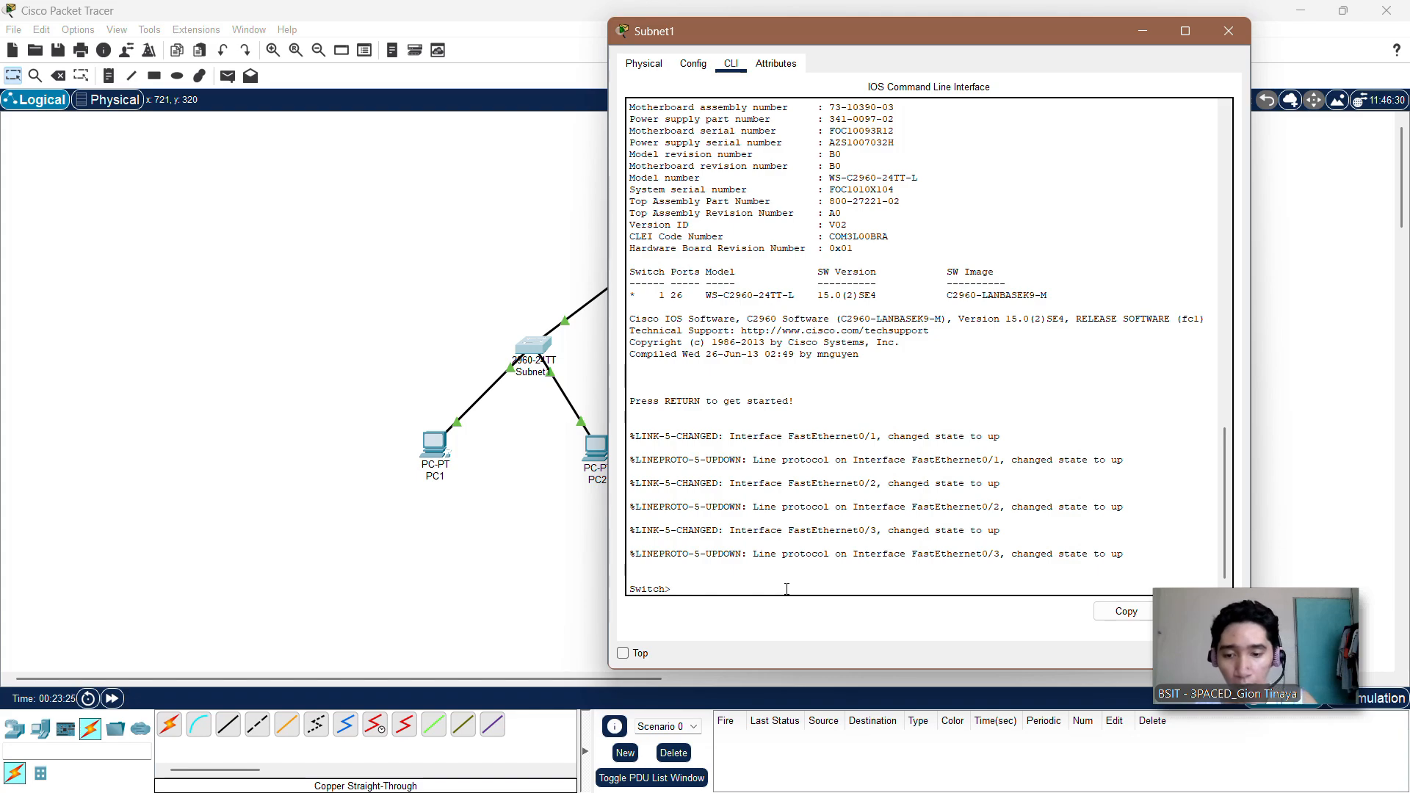
Step: Try to enter privileged EXEC mode on the Subnet1 switch and fast-forward the simulation time
type("enbale")
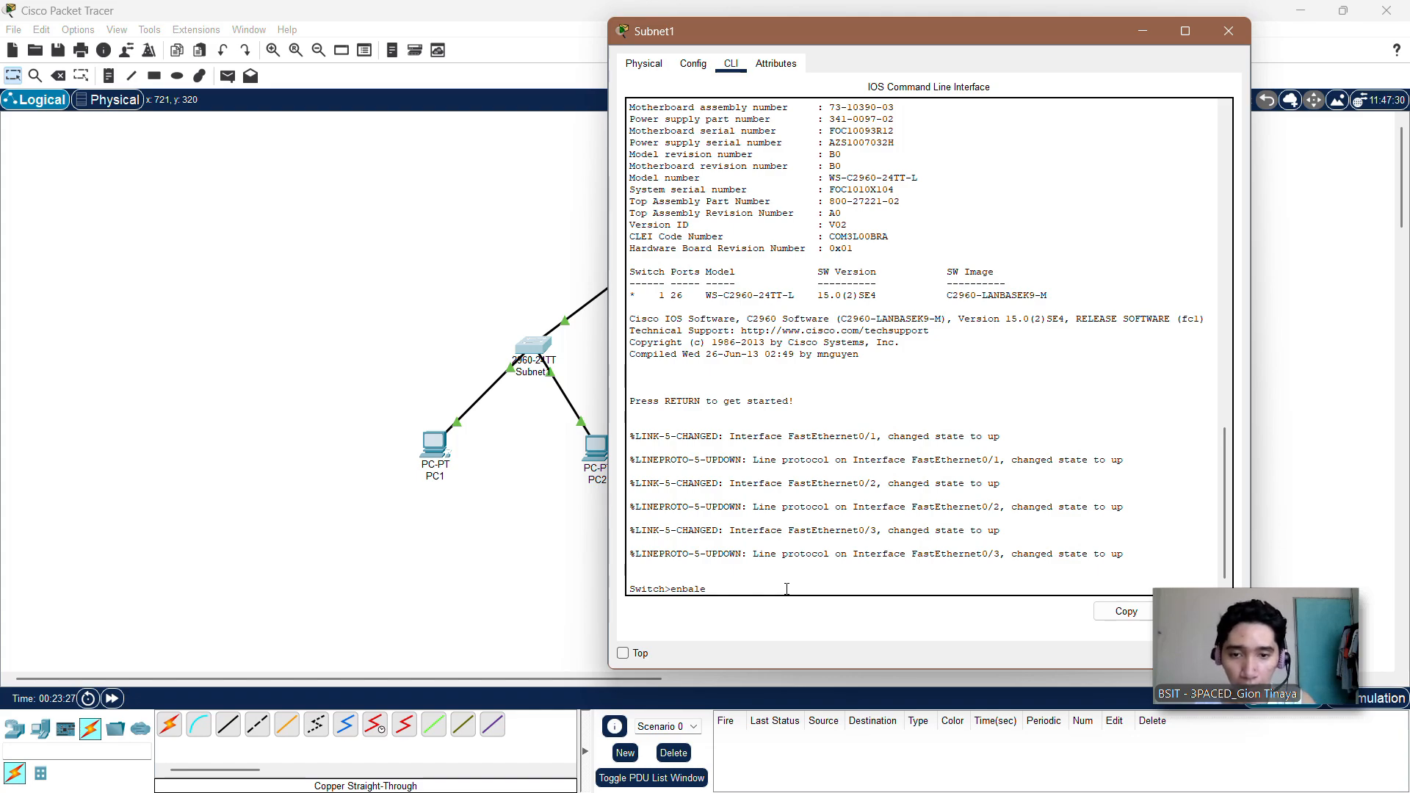
key("BackSpace")
key("BackSpace")
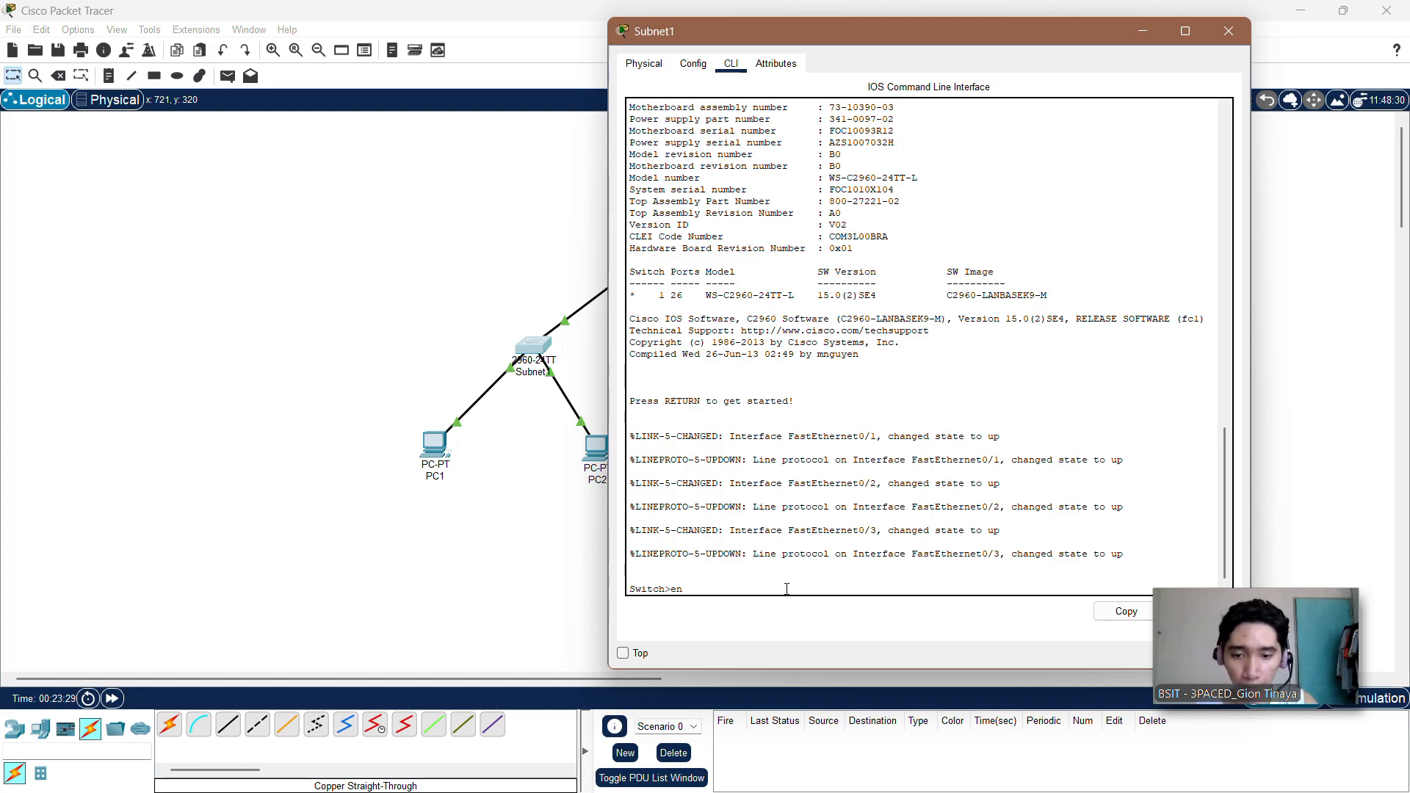
type("ble")
key("Return")
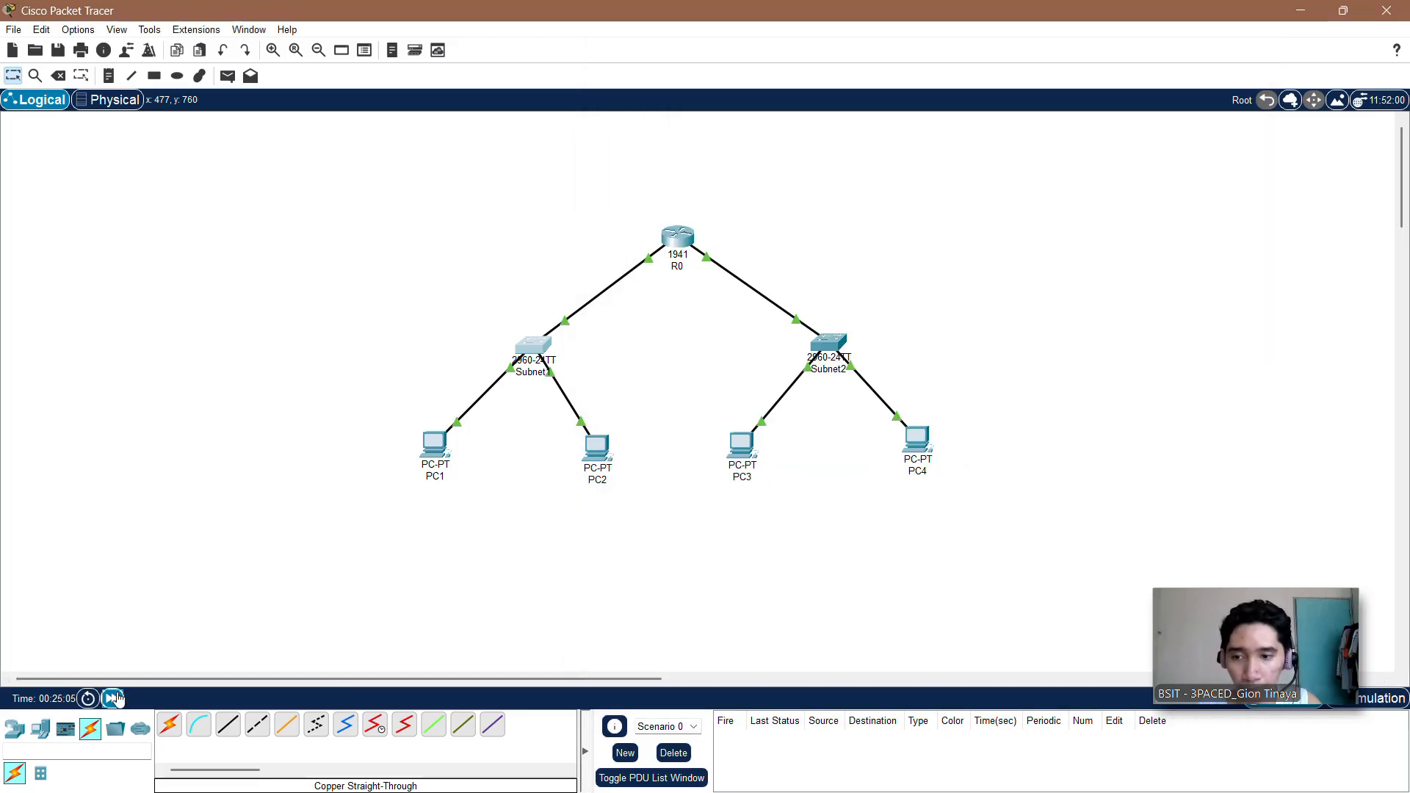
left_click(113, 698)
key("alt+Tab")
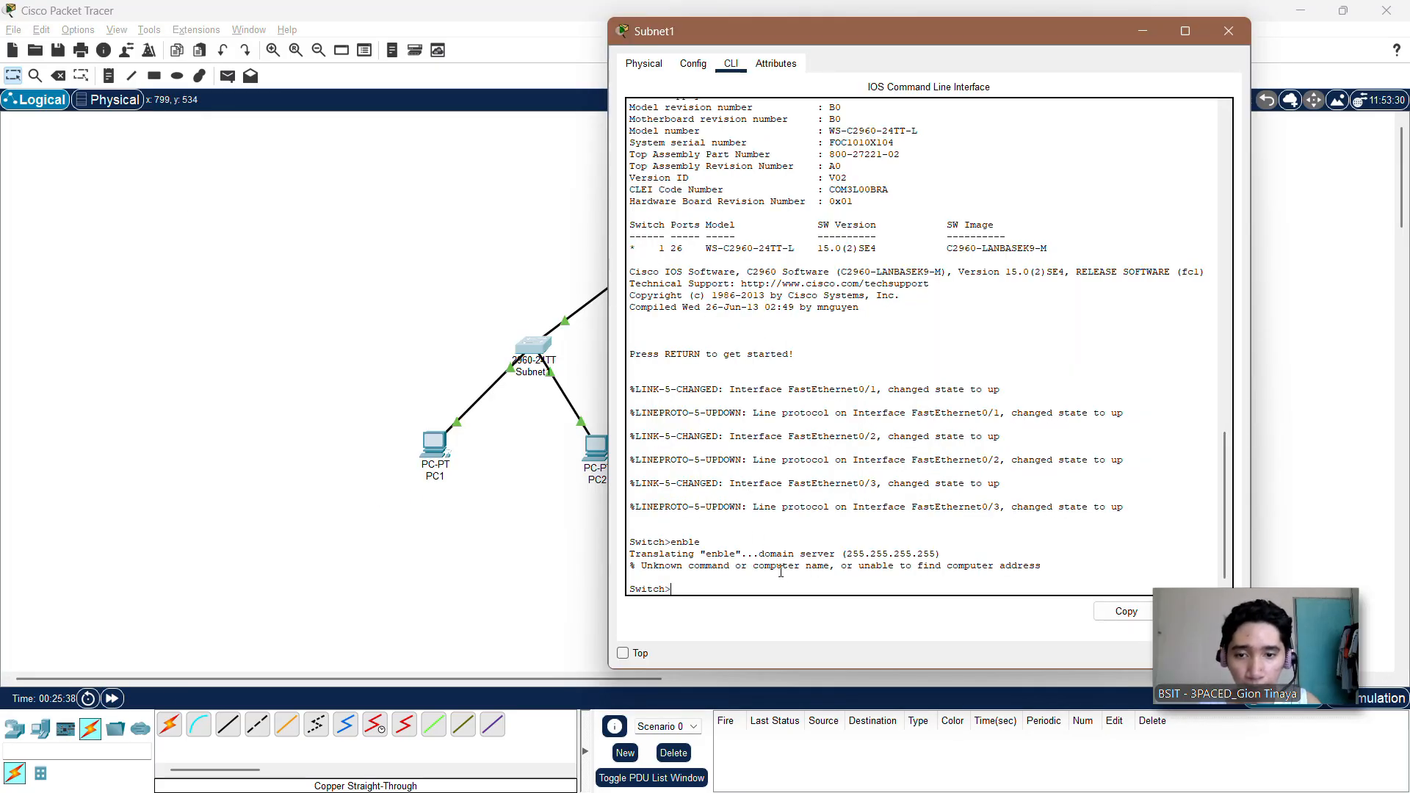
Step: Enter privileged EXEC mode with enable and list the Subnet1 switch's ports with show interface status
type("enable")
key("Return")
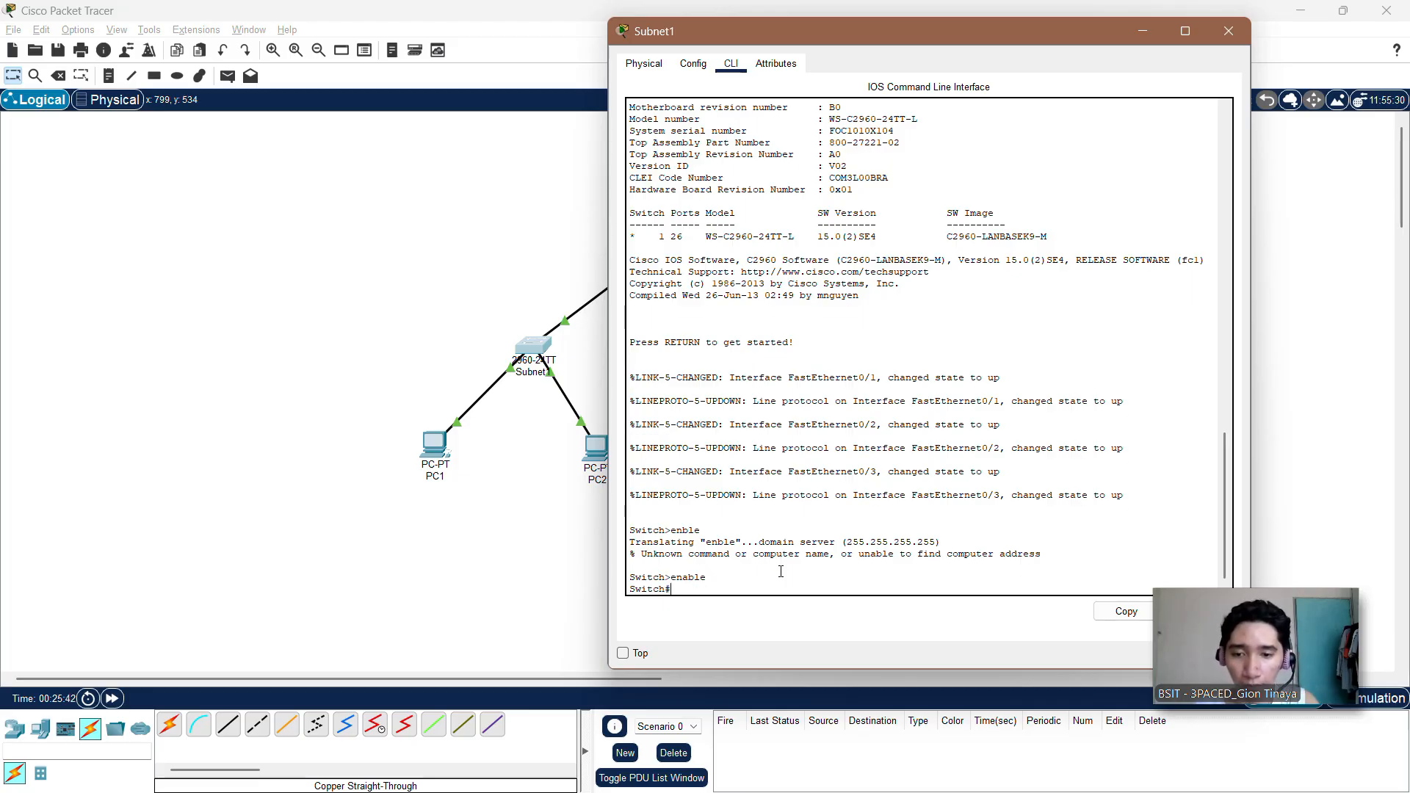
type("show ")
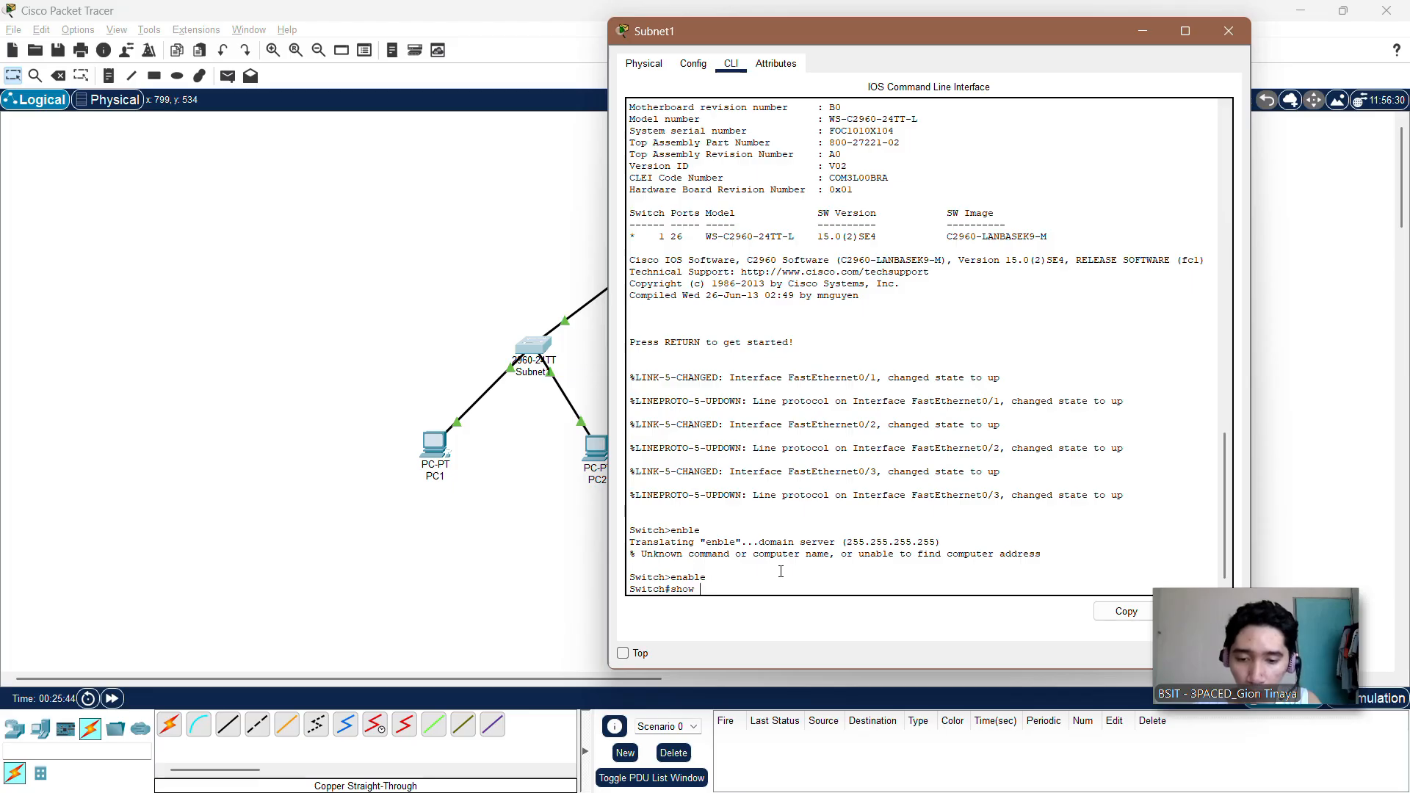
type("interface status")
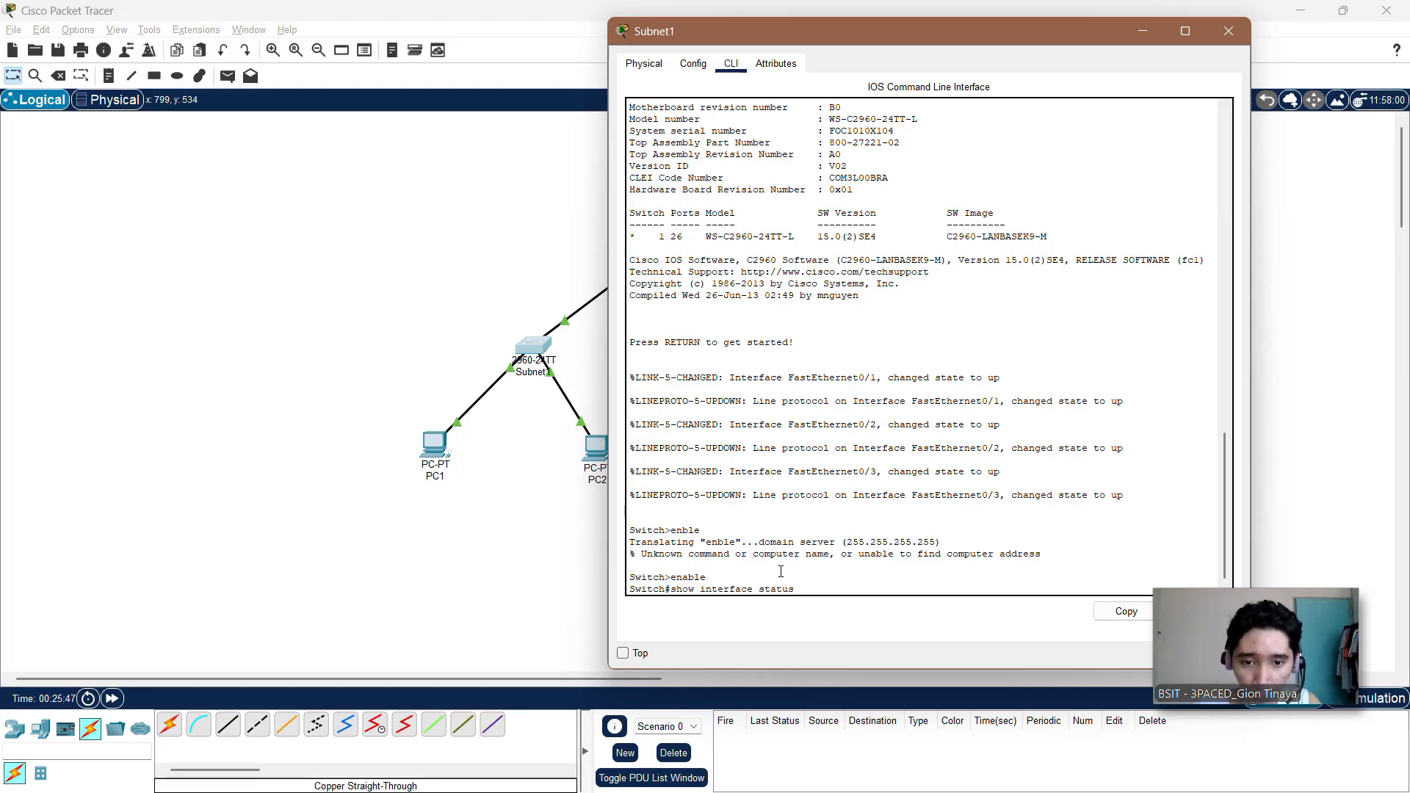
key("Return")
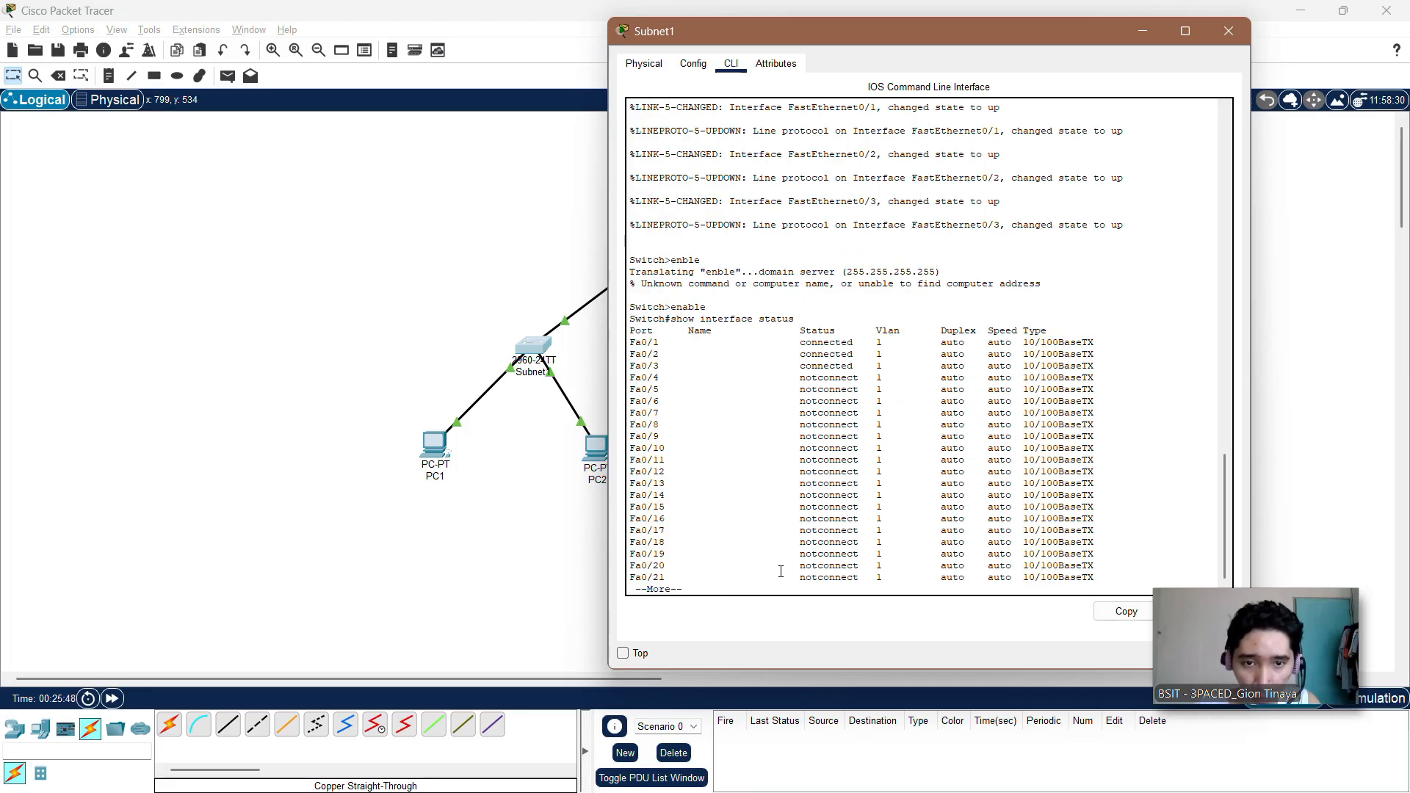
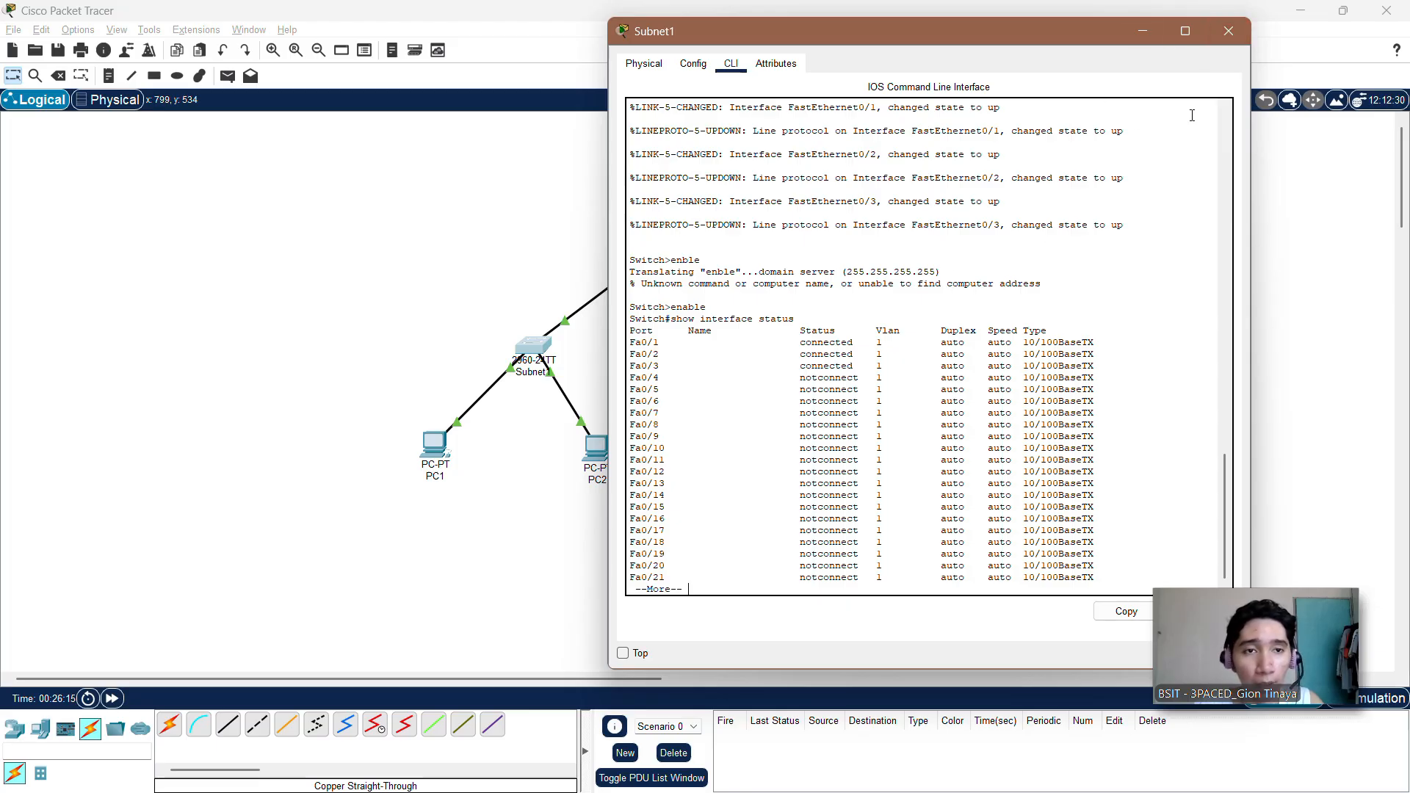
Step: Close the Subnet1 switch's window and bring up the command prompt in the Subnet2 switch's command-line interface
left_click(1228, 32)
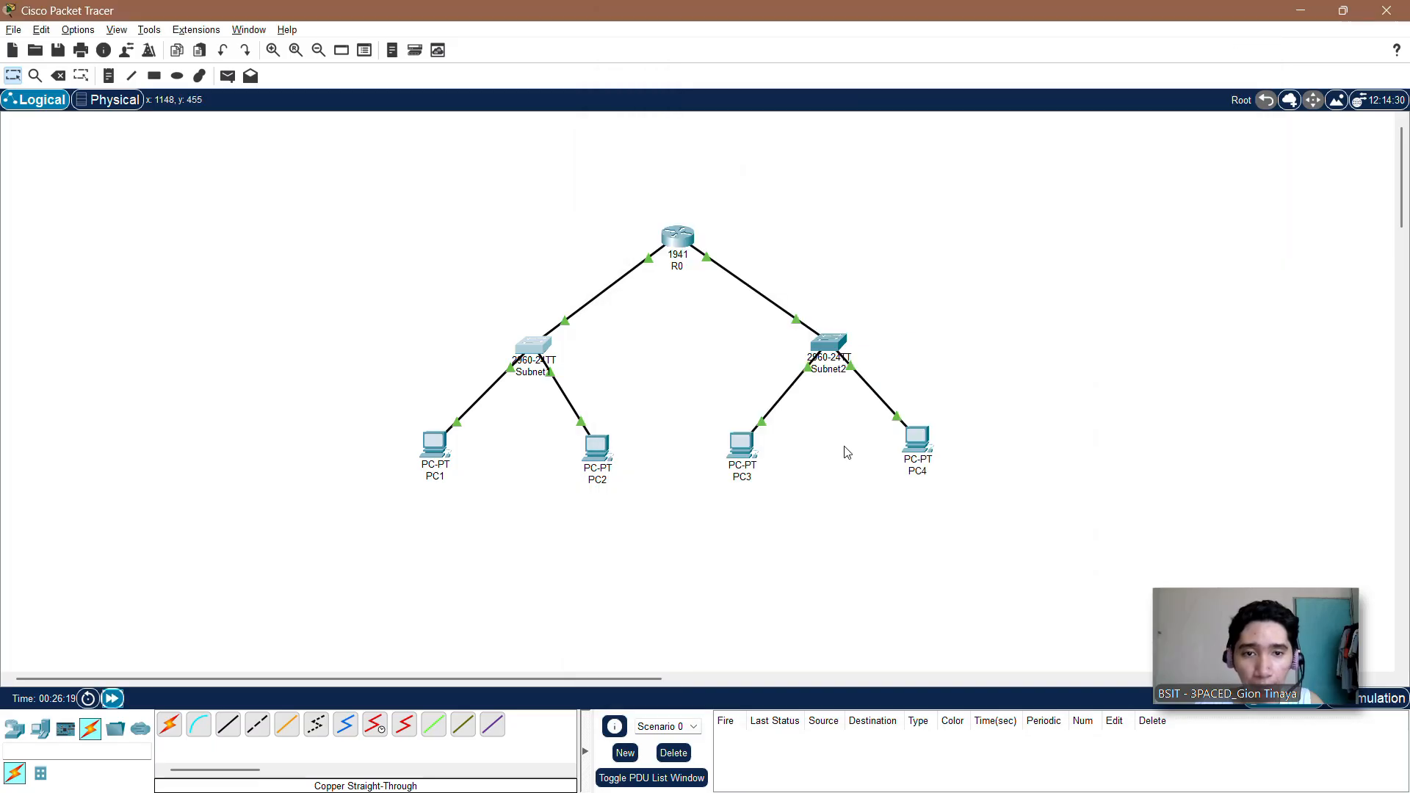
left_click(826, 343)
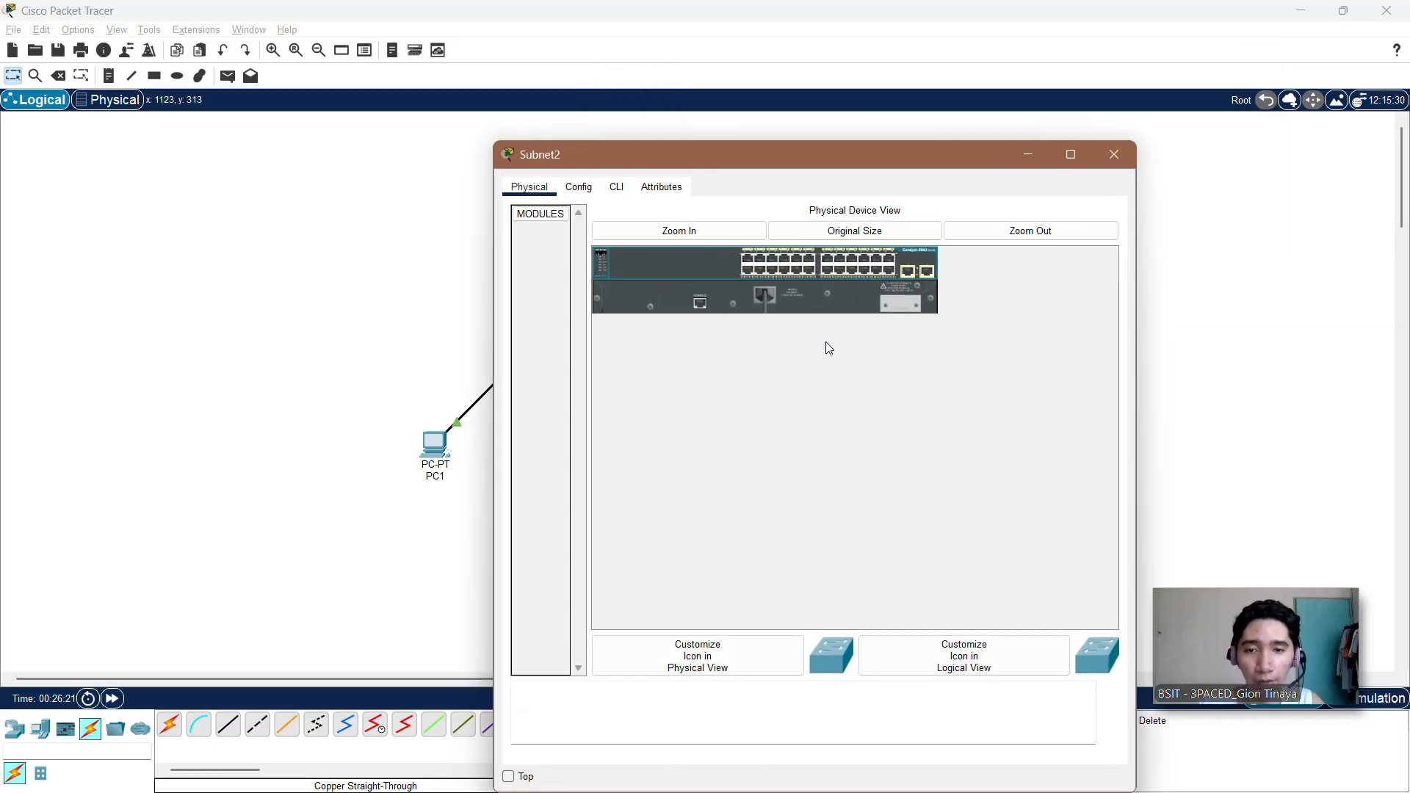
left_click(616, 188)
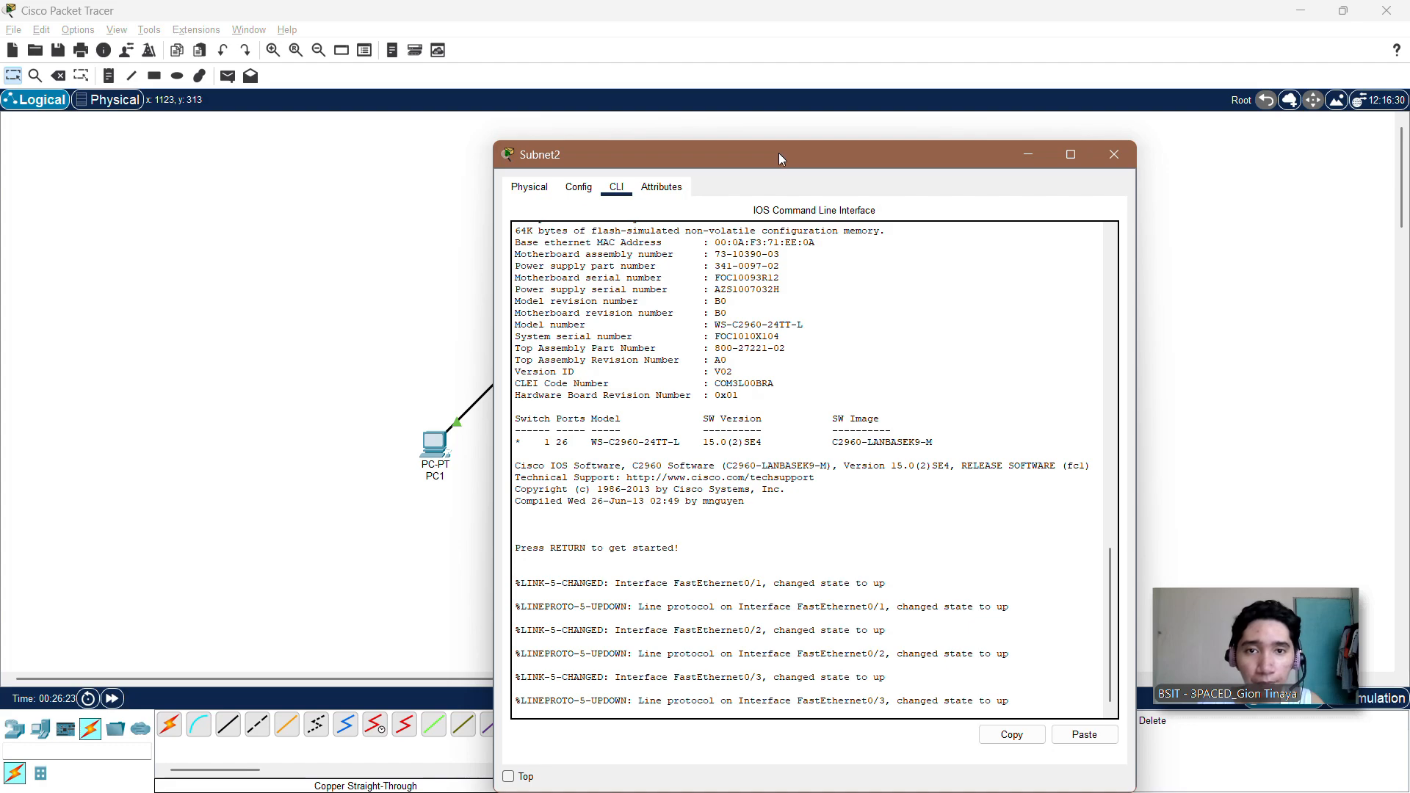
left_click_drag(779, 153, 885, 41)
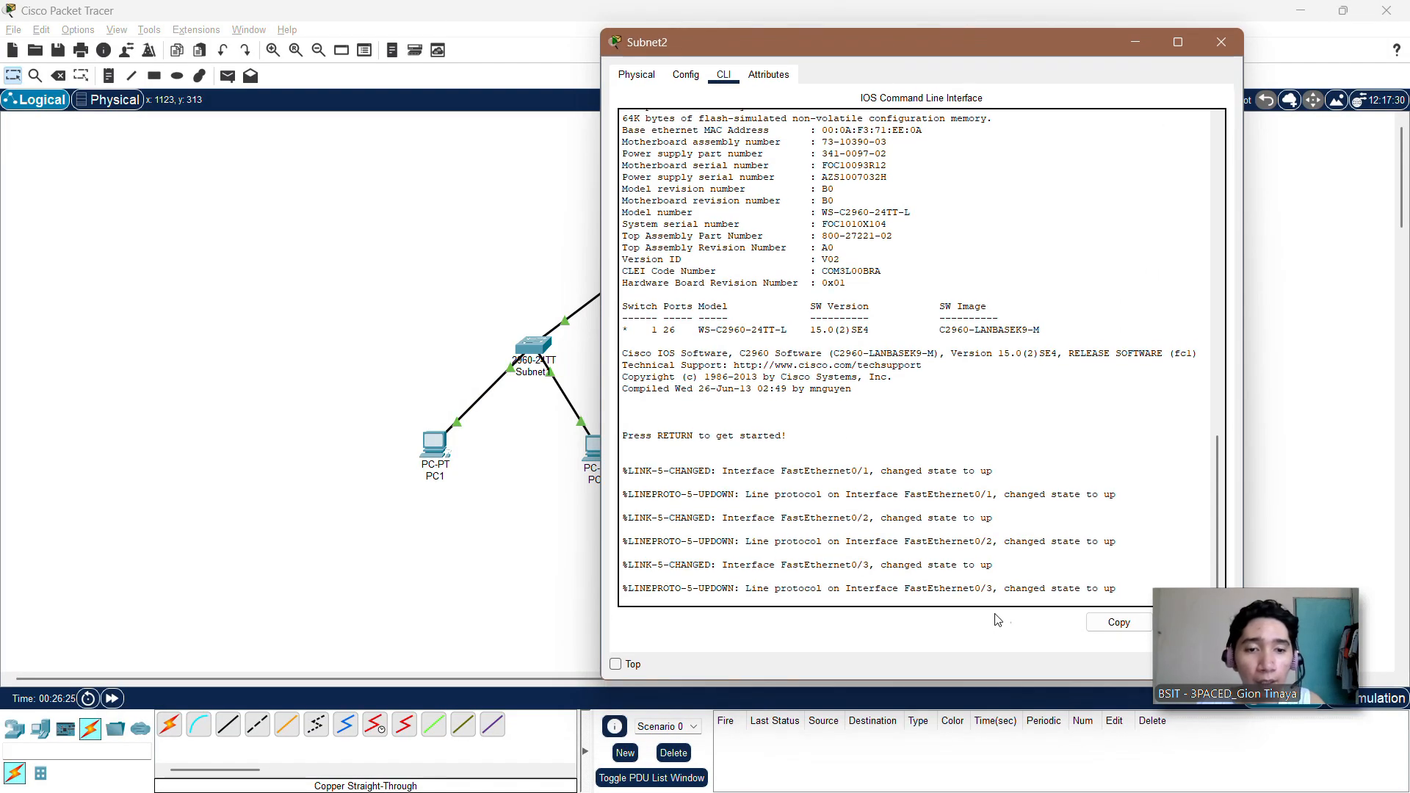
key("Return")
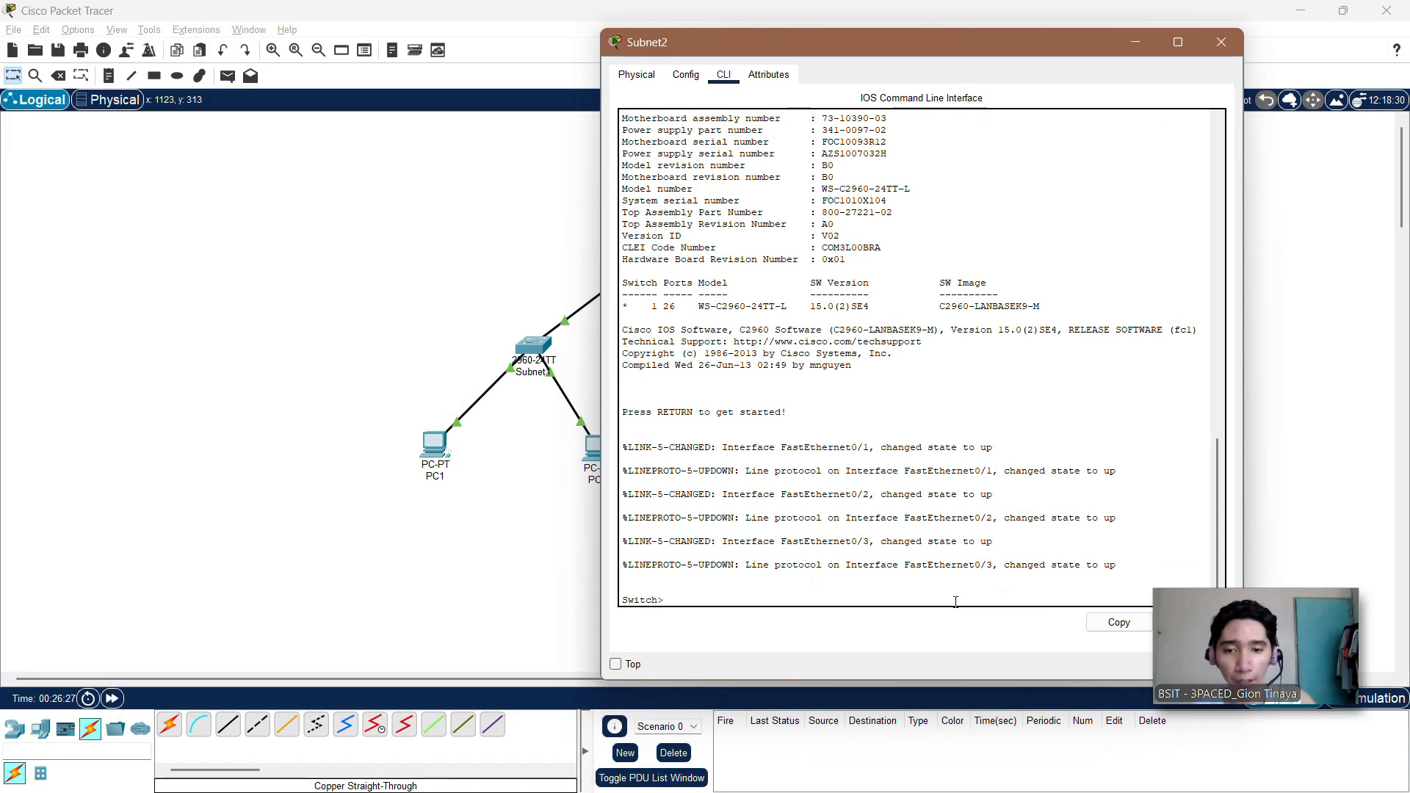
Step: Enter privileged EXEC mode with enable, list the Subnet2 switch's ports with show interface status, and close its window
type("enable")
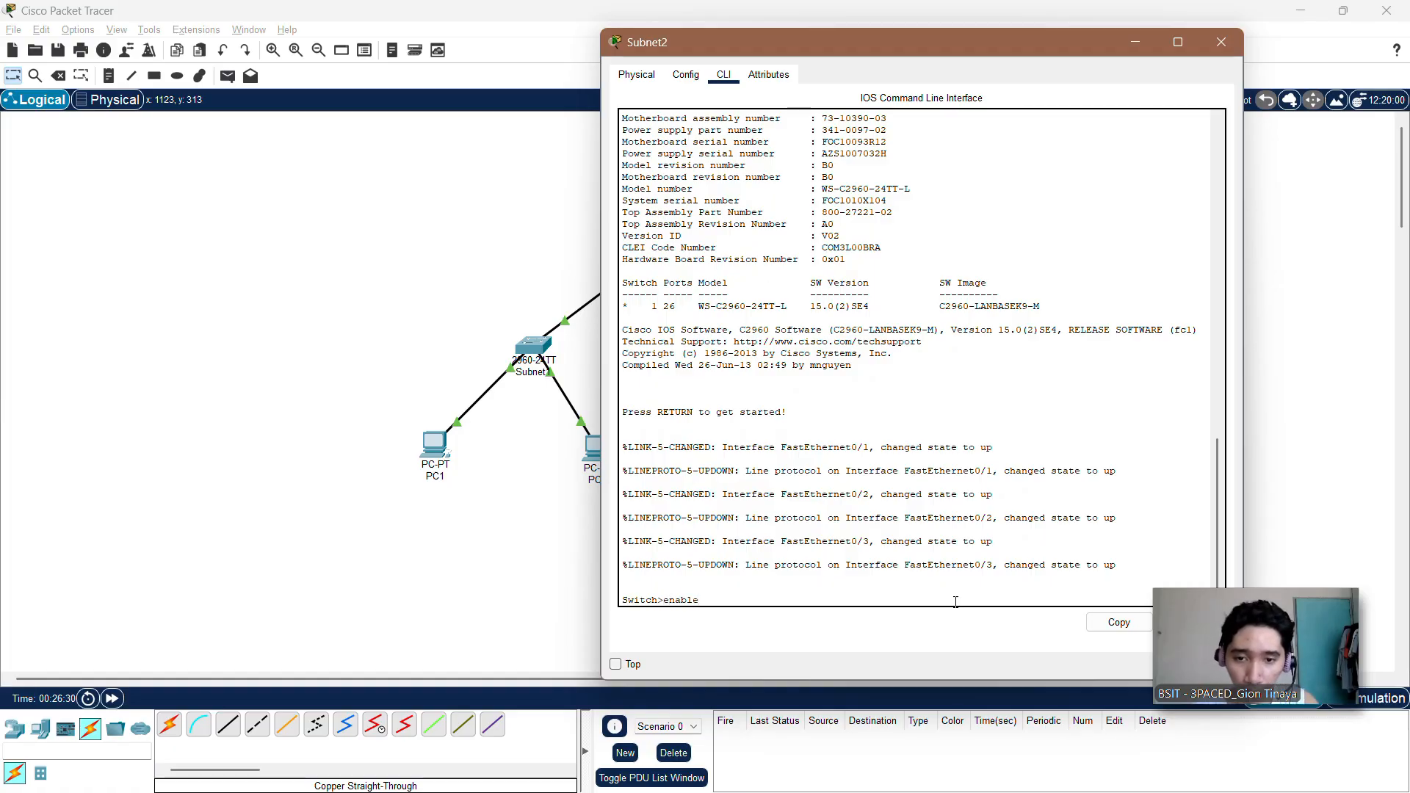
key("Return")
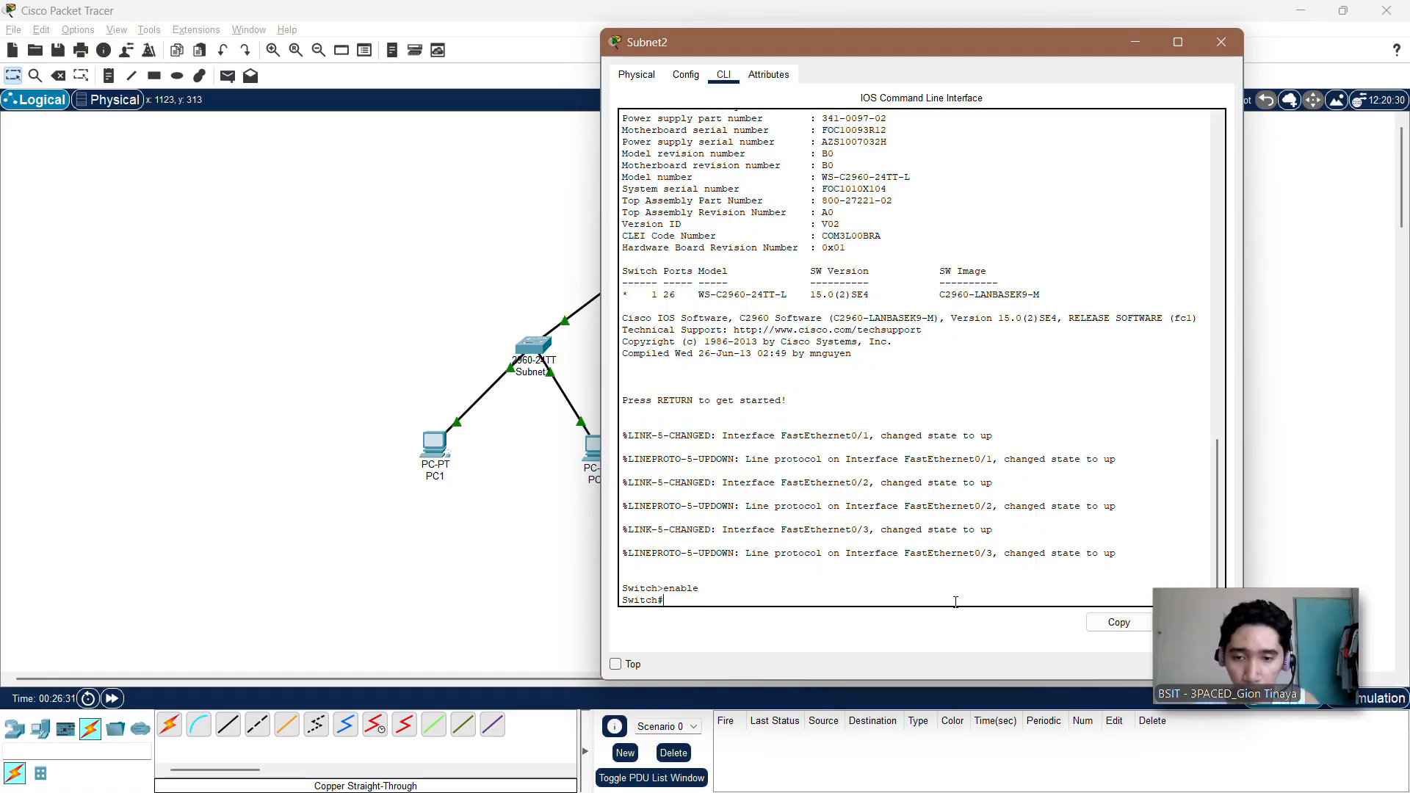
type("show")
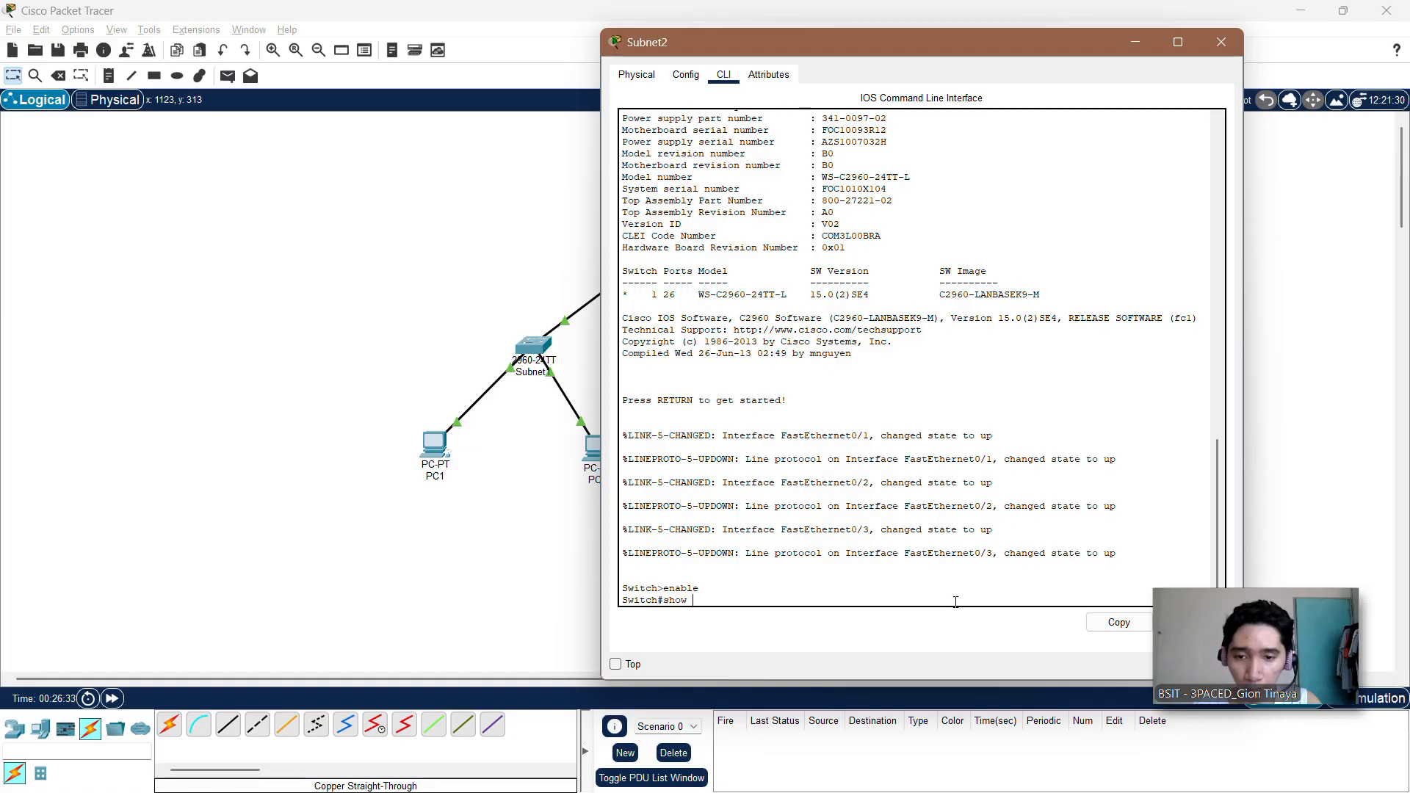
type(" interface")
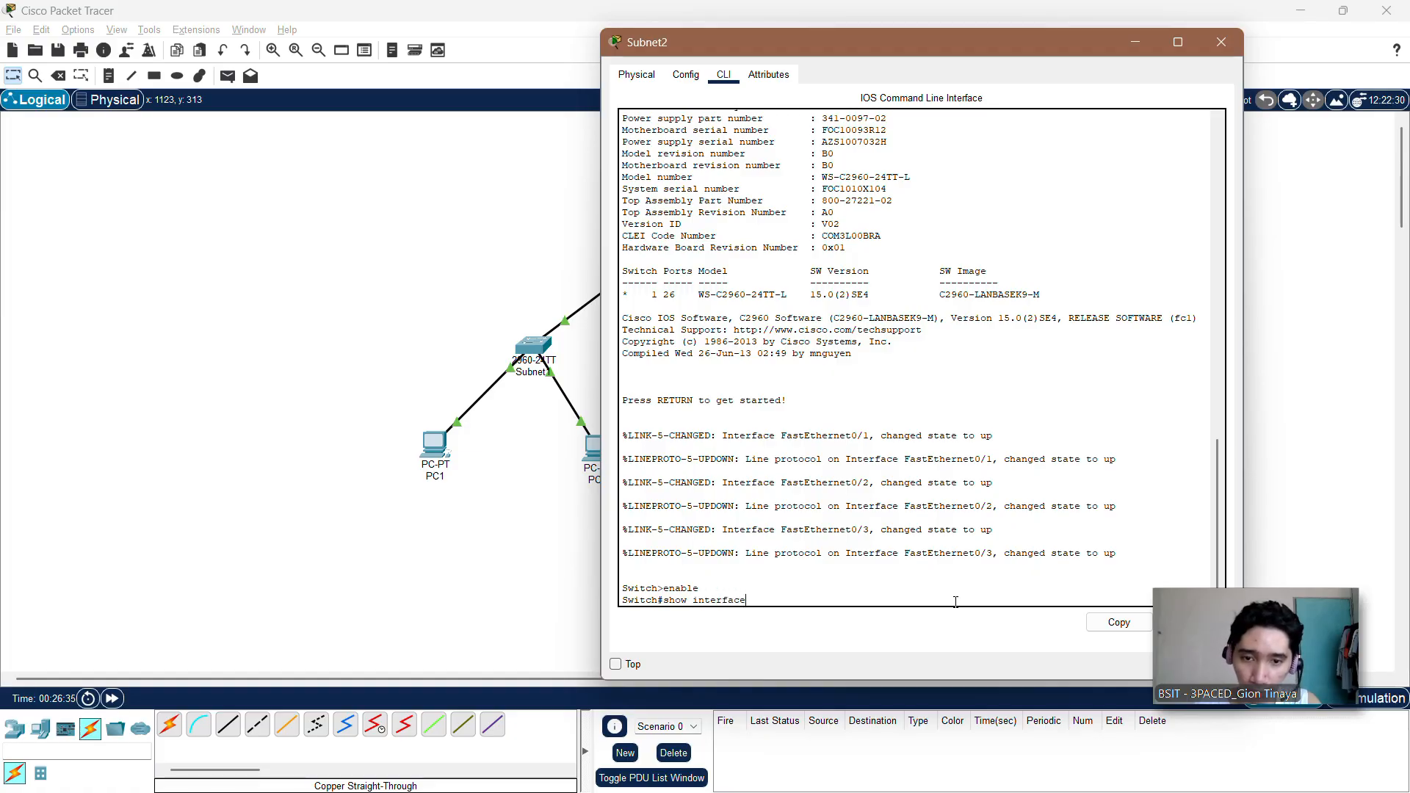
type(" status")
key("Return")
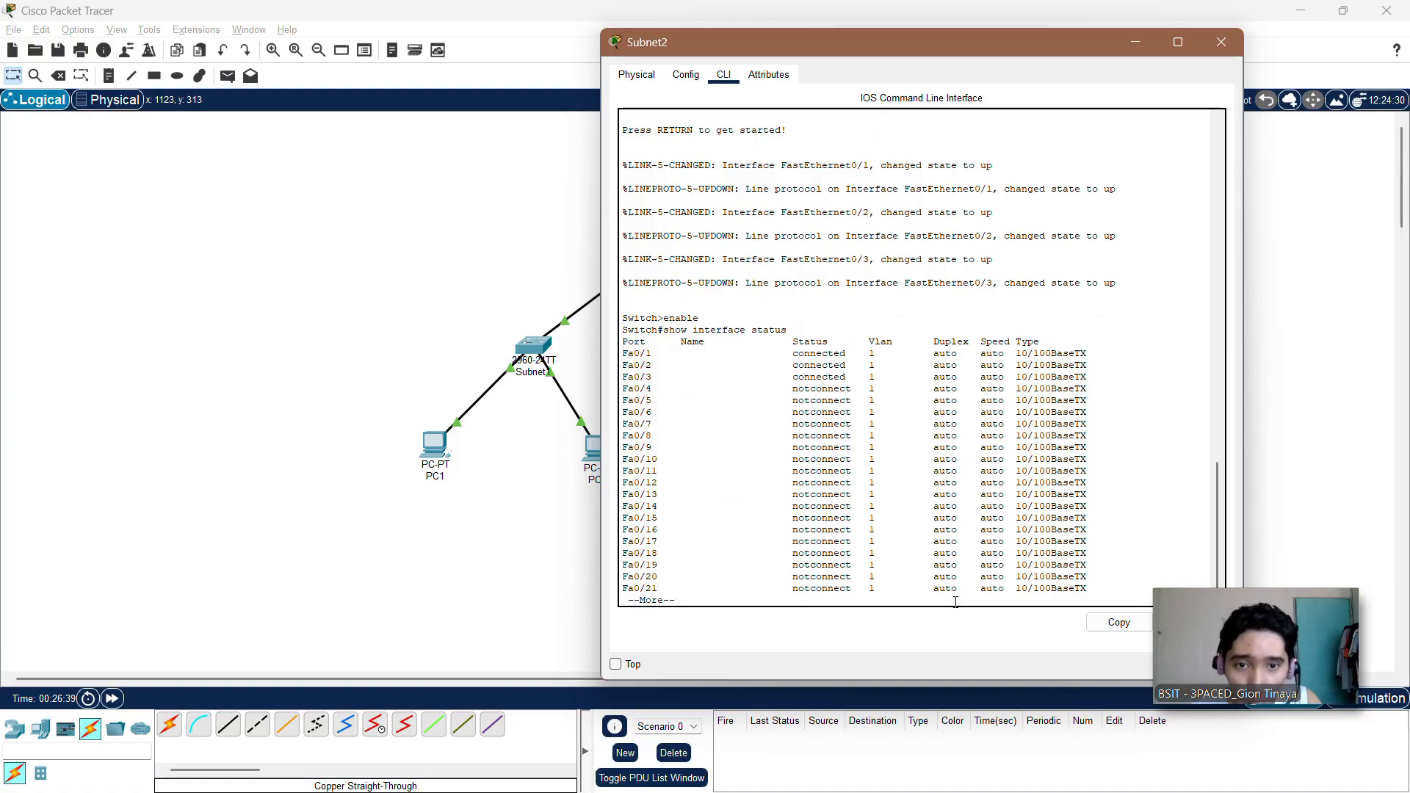
left_click(1222, 42)
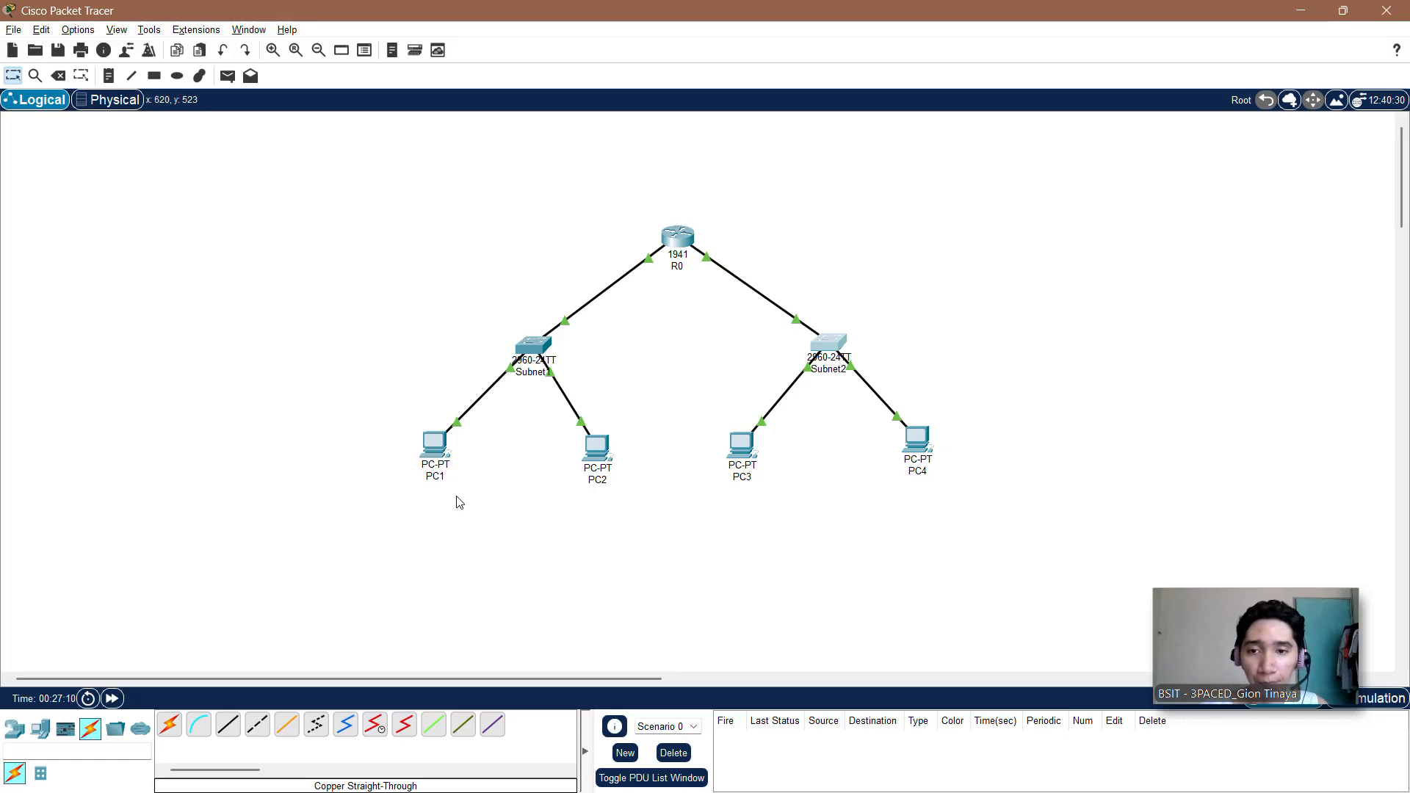
Step: Open the Command Prompt on PC1
mouse_move(434, 452)
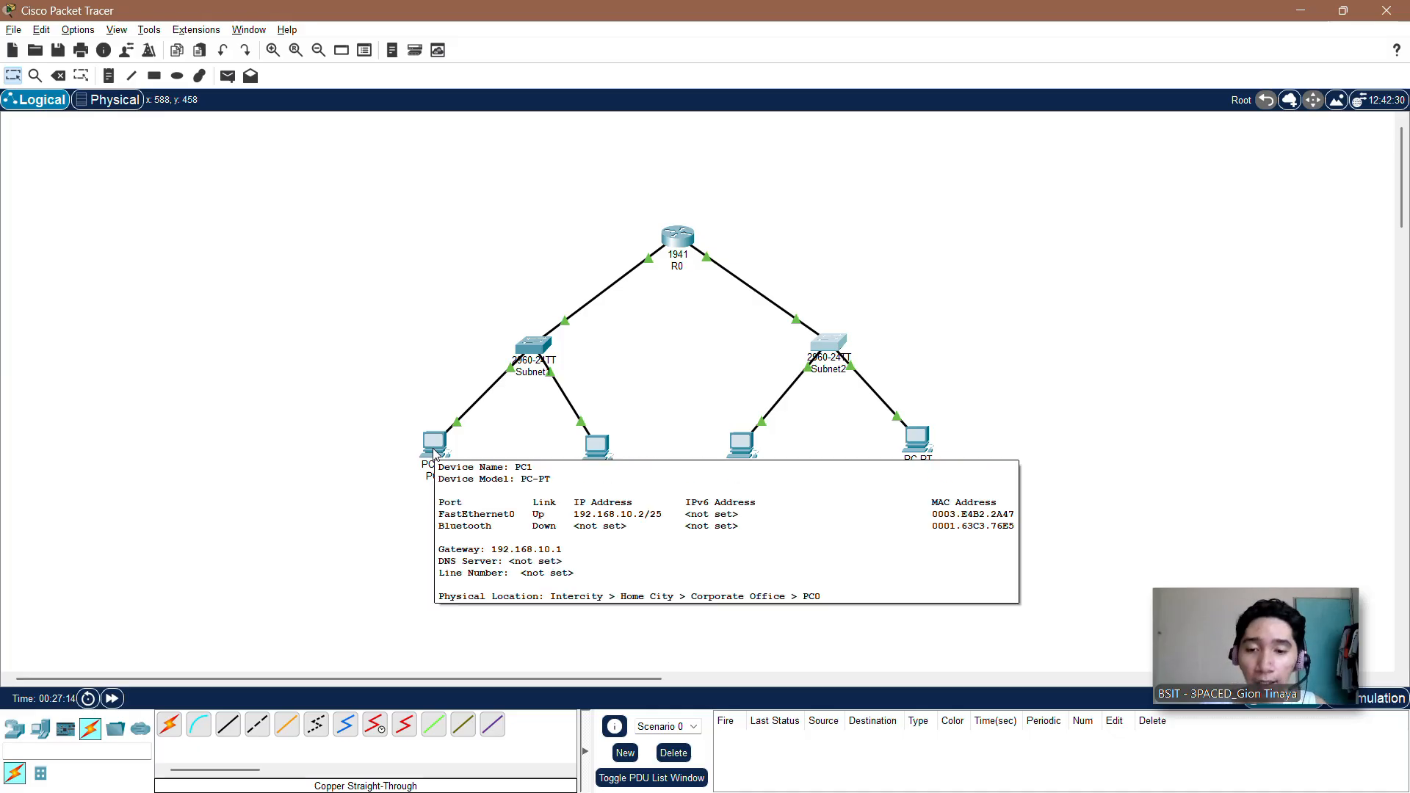
left_click(434, 449)
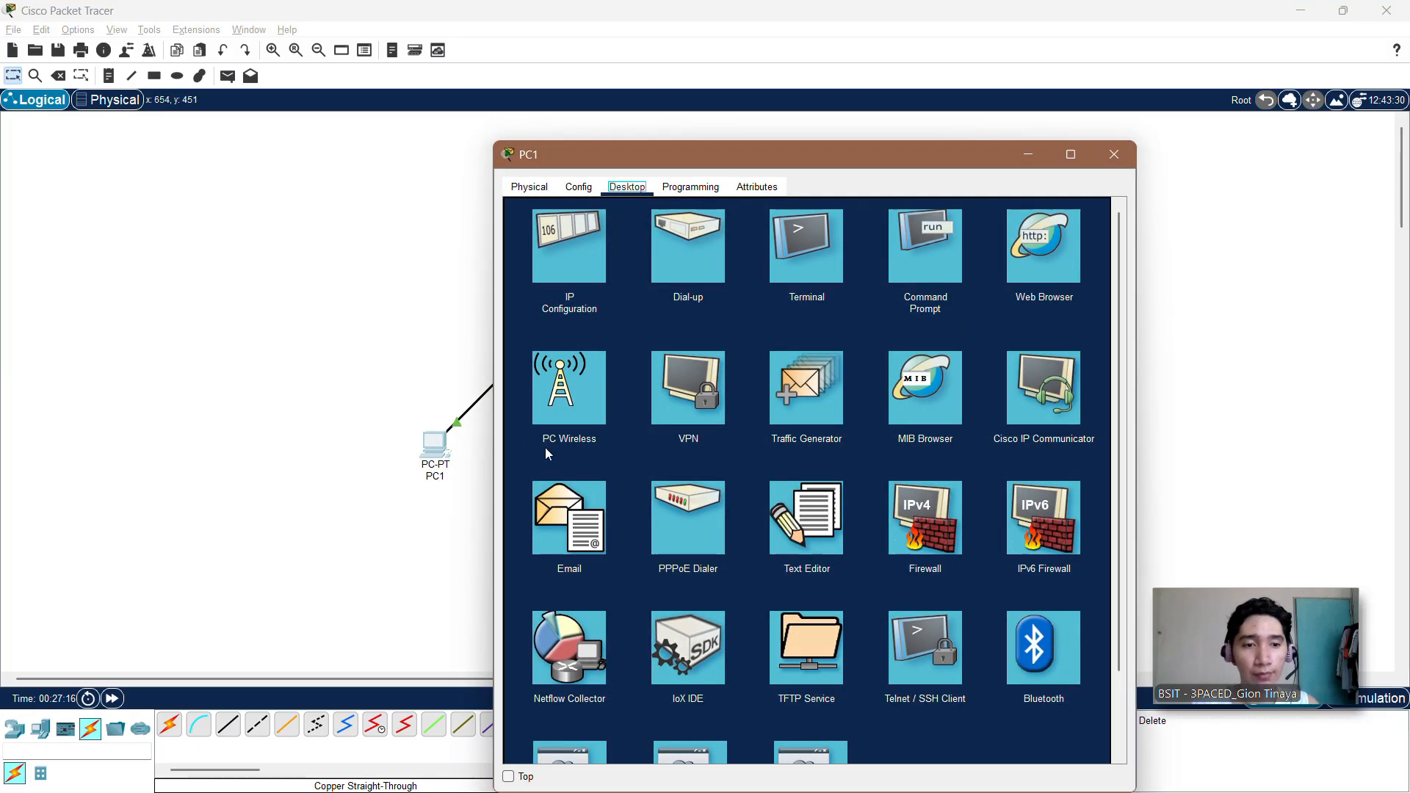
left_click_drag(674, 152, 783, 72)
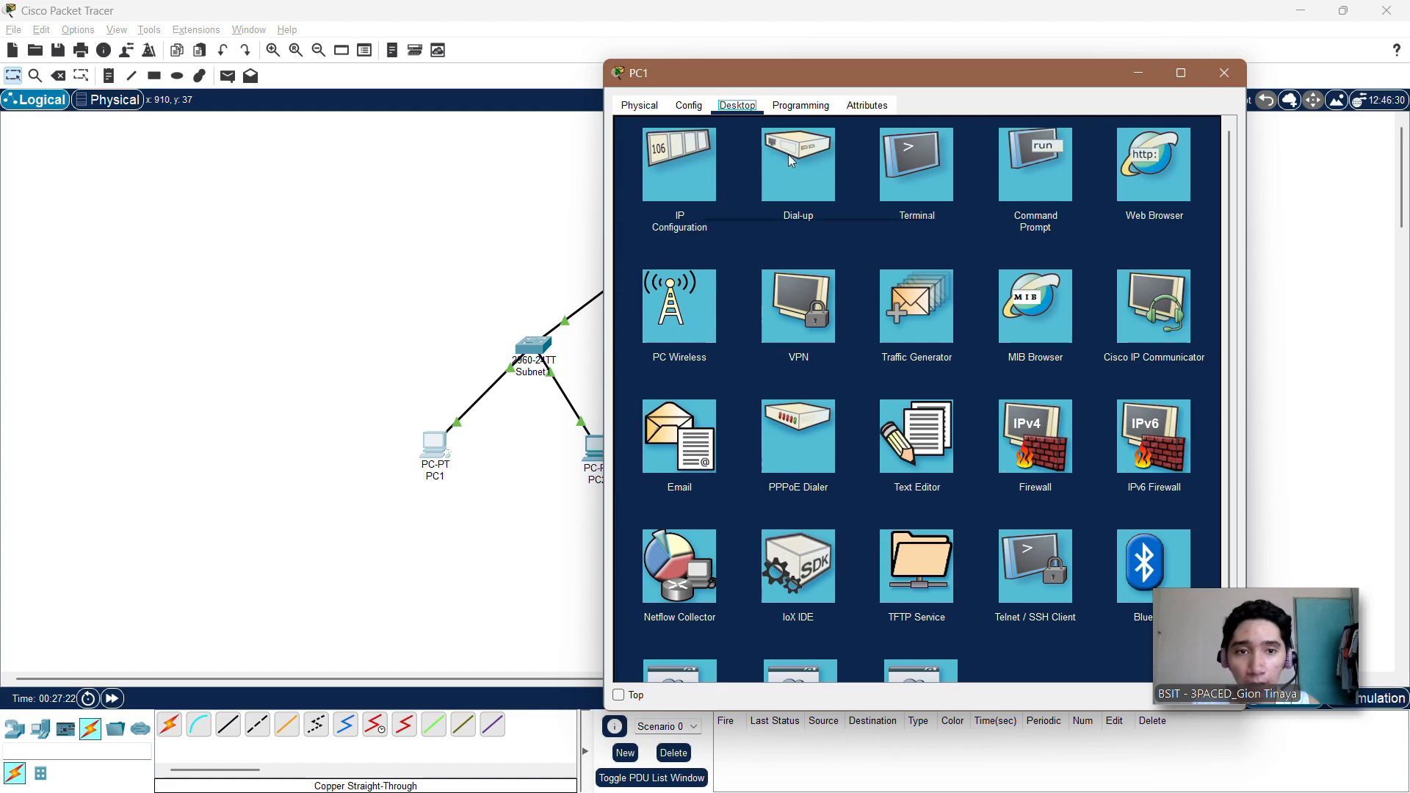
left_click(1044, 173)
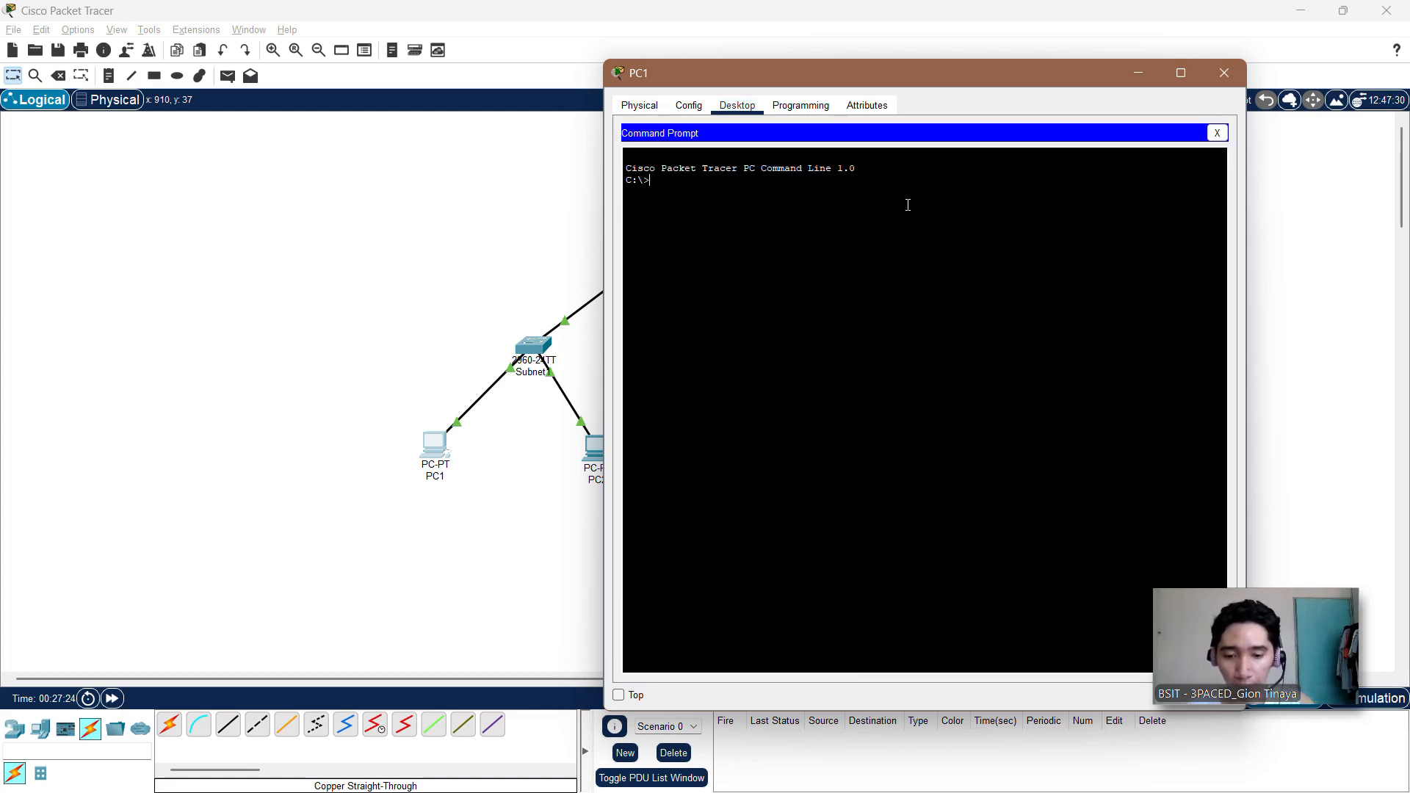
Step: Ping 192.168.10.3 from PC1 to test connectivity within the first subnet, and close PC1's window
type("ping")
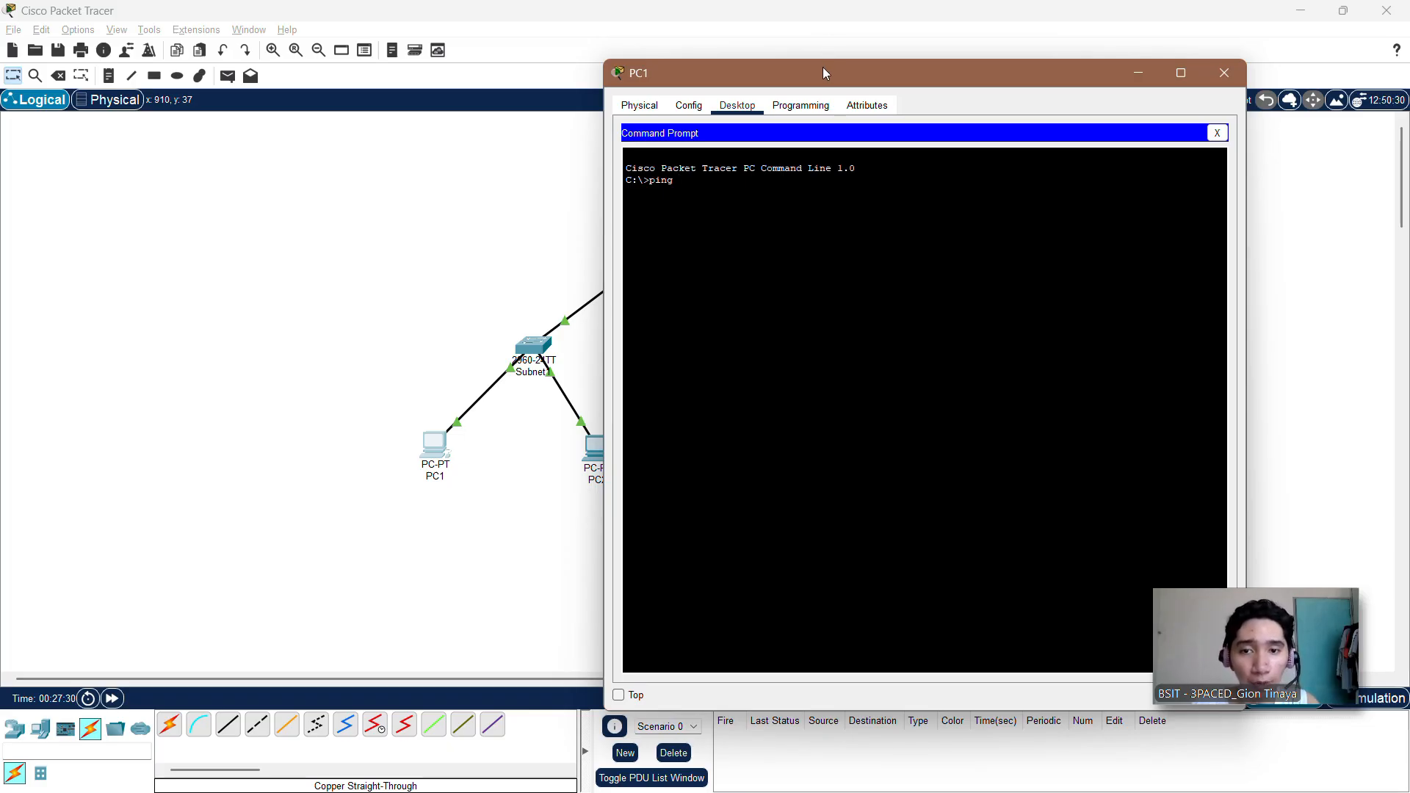
left_click_drag(822, 67, 820, 68)
type("19")
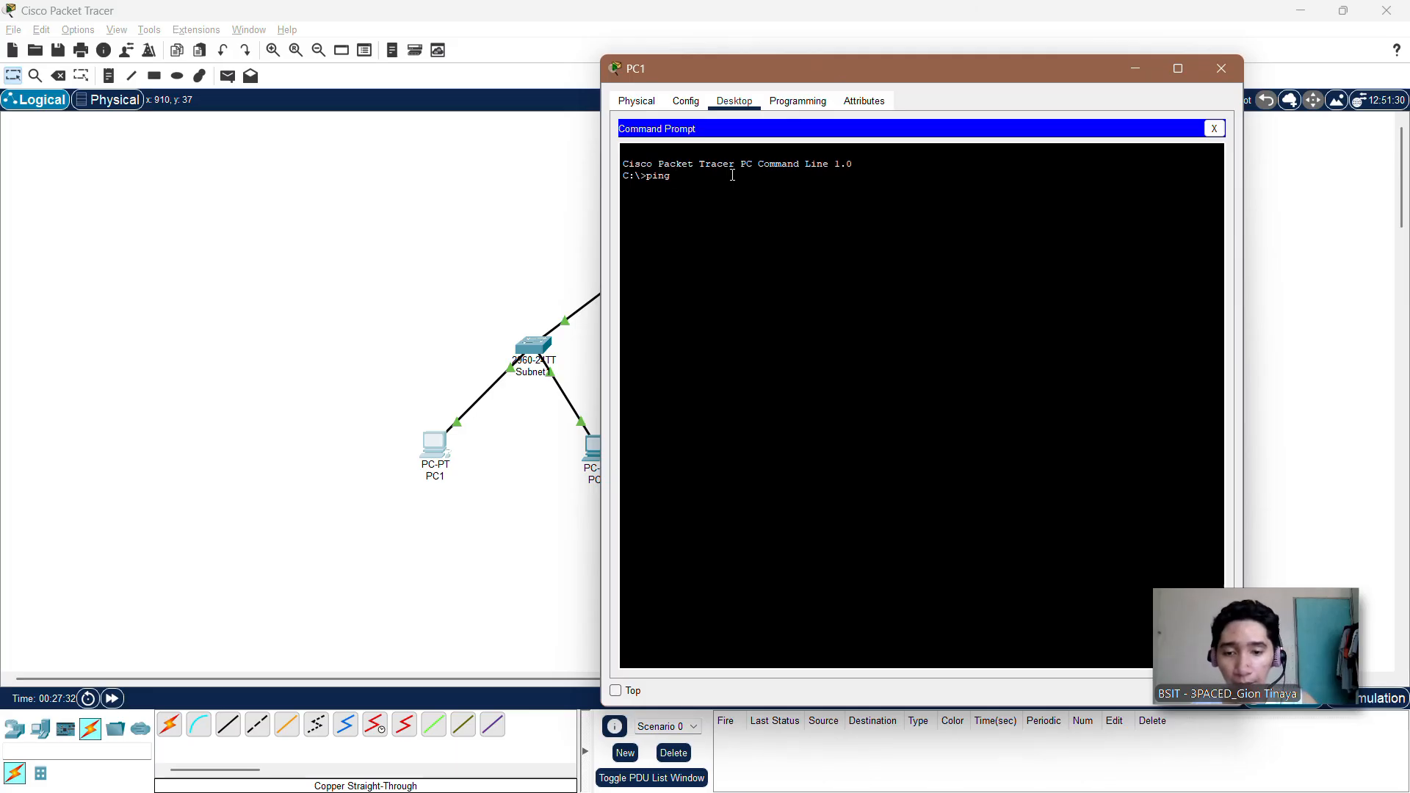
type("2")
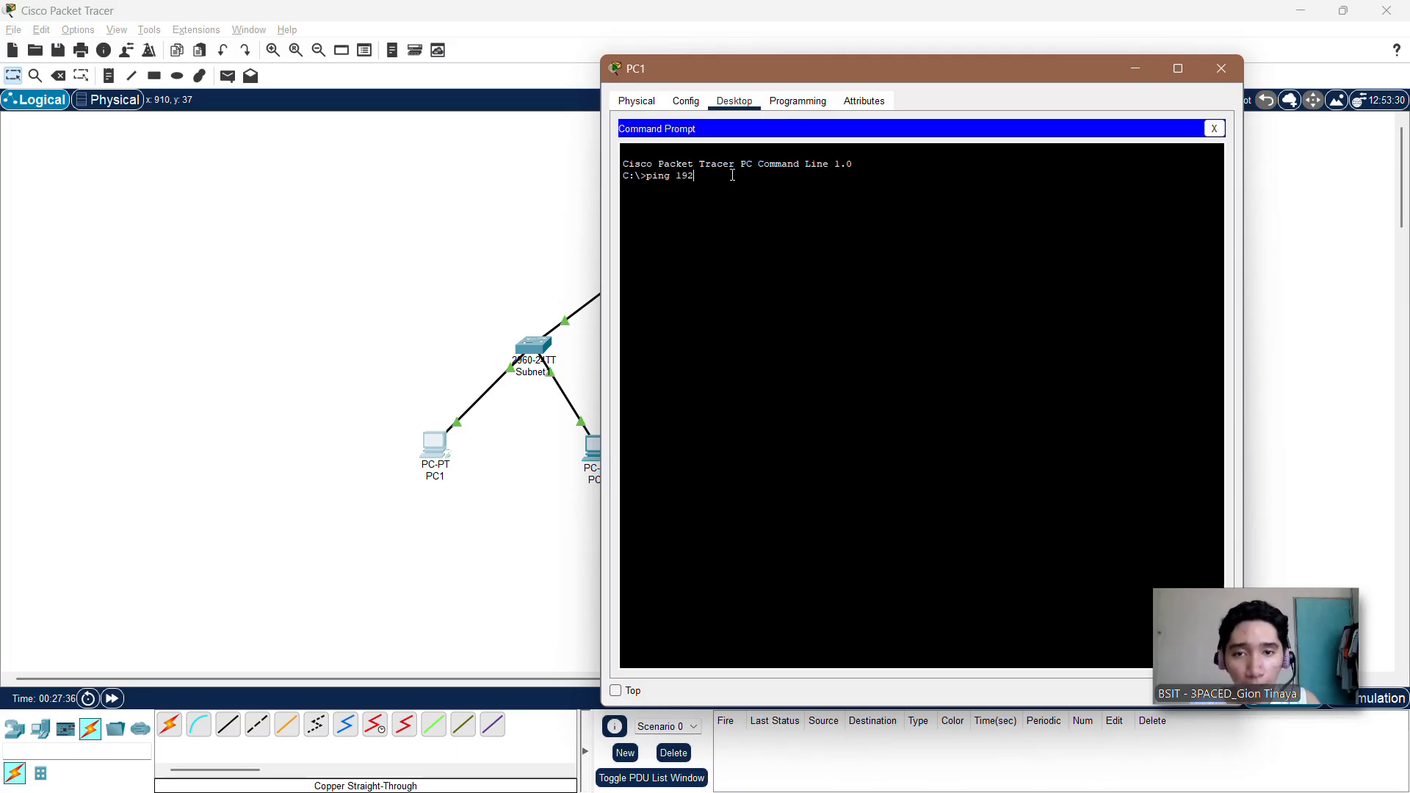
type(".1")
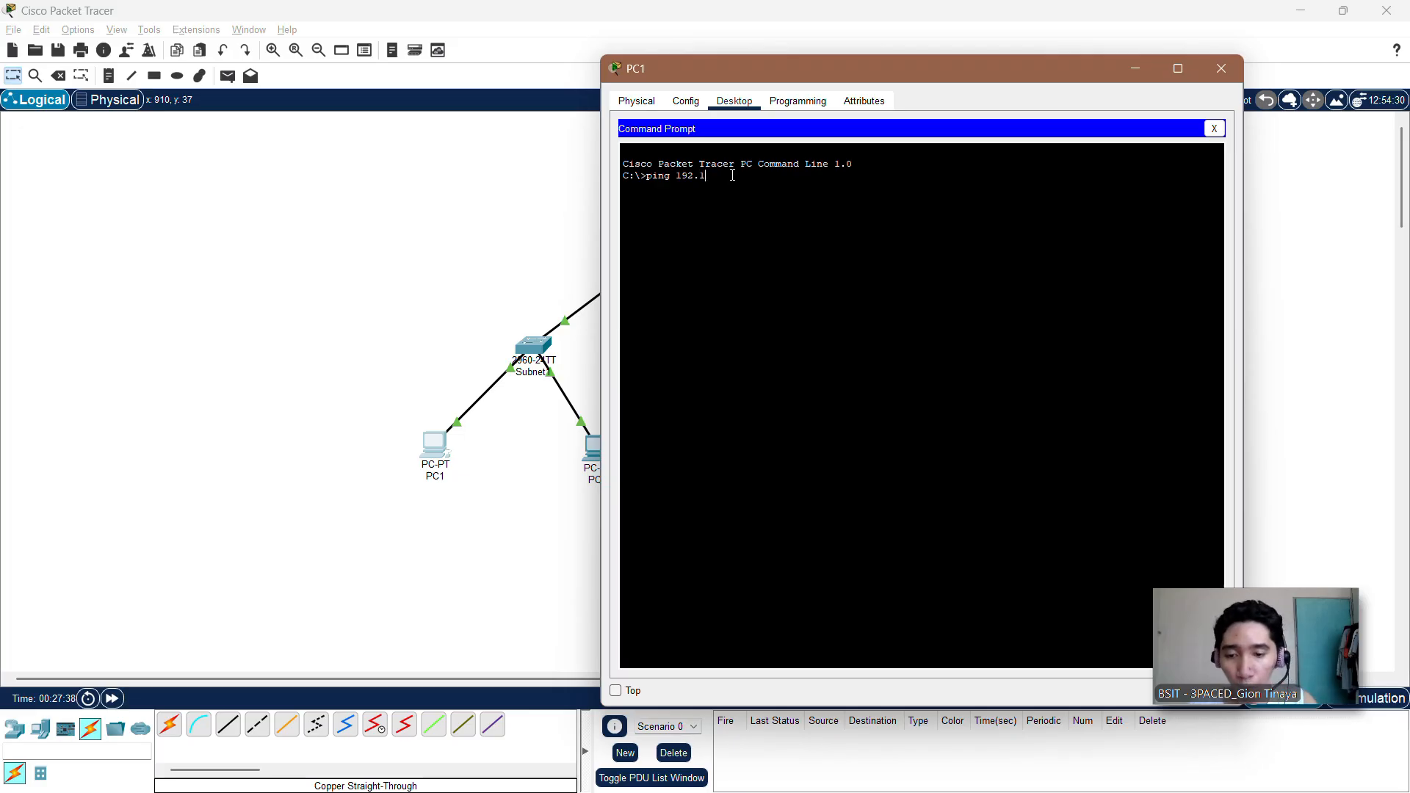
type("68.")
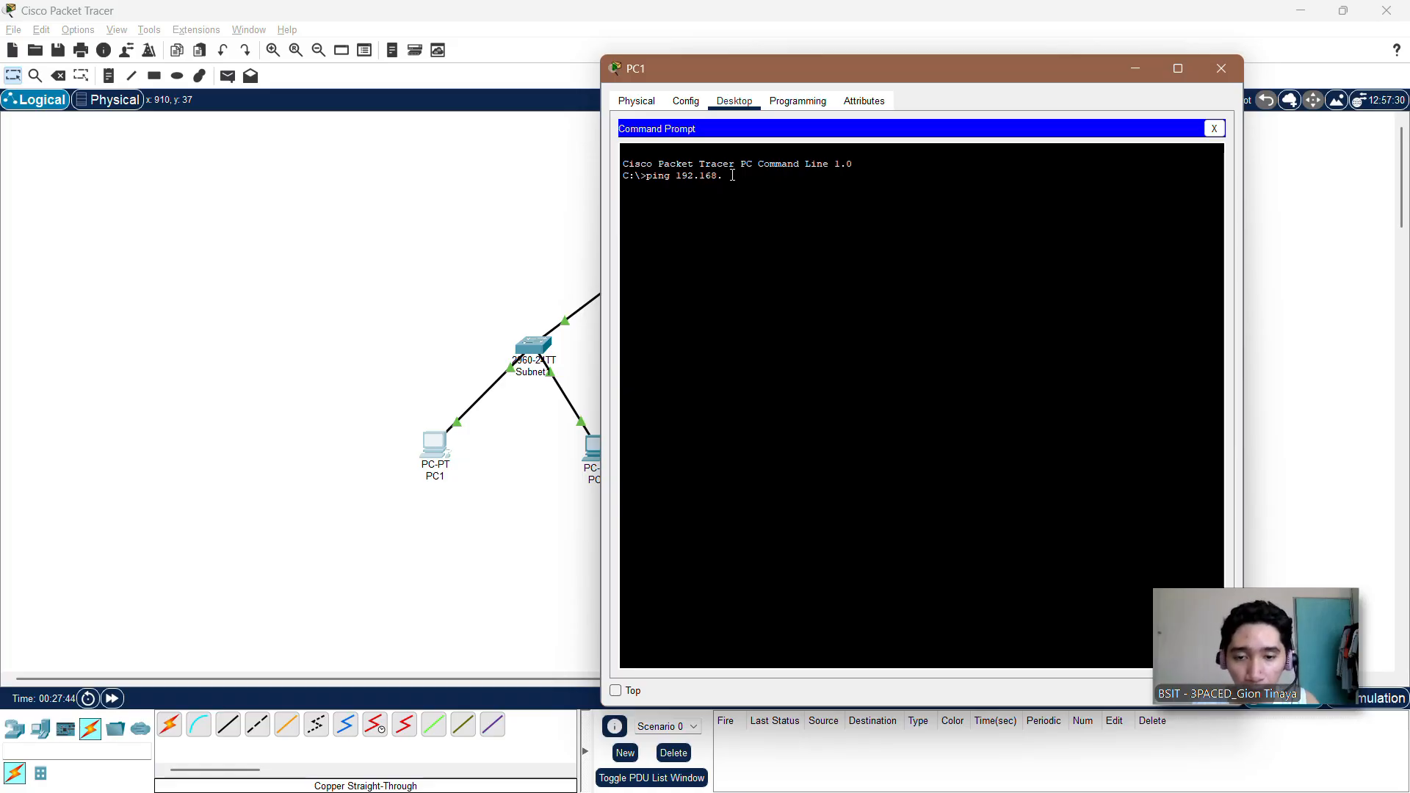
type("10.3")
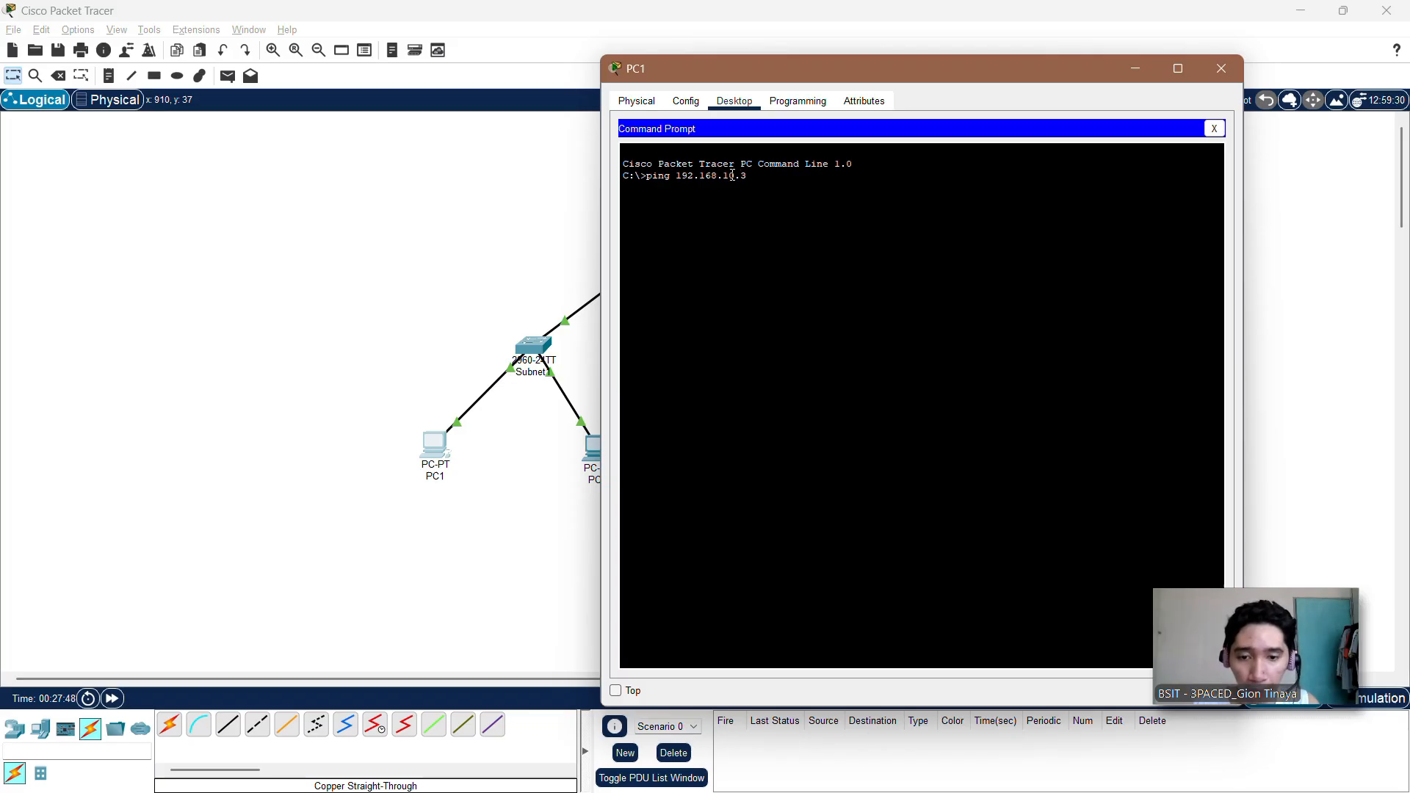
key("Return")
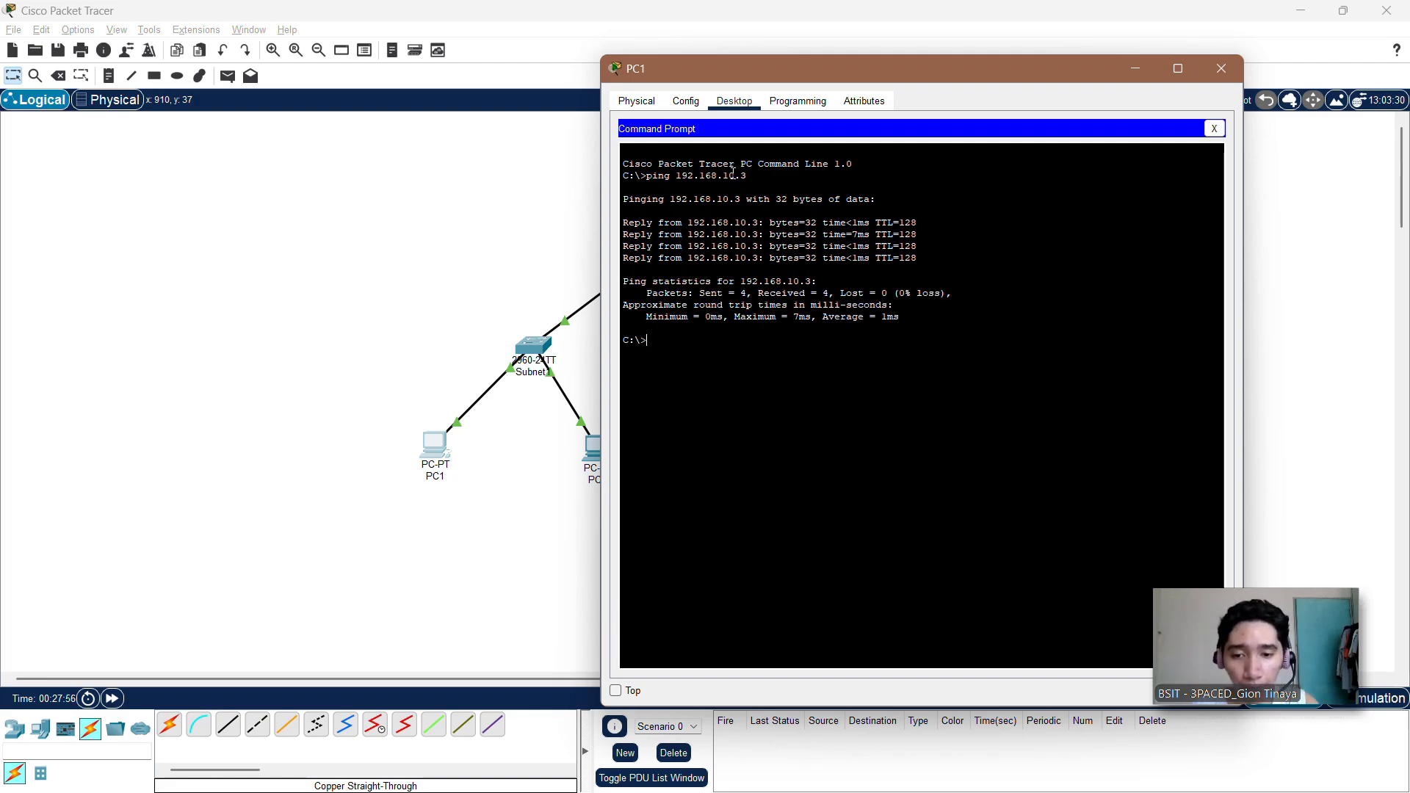
left_click(1209, 64)
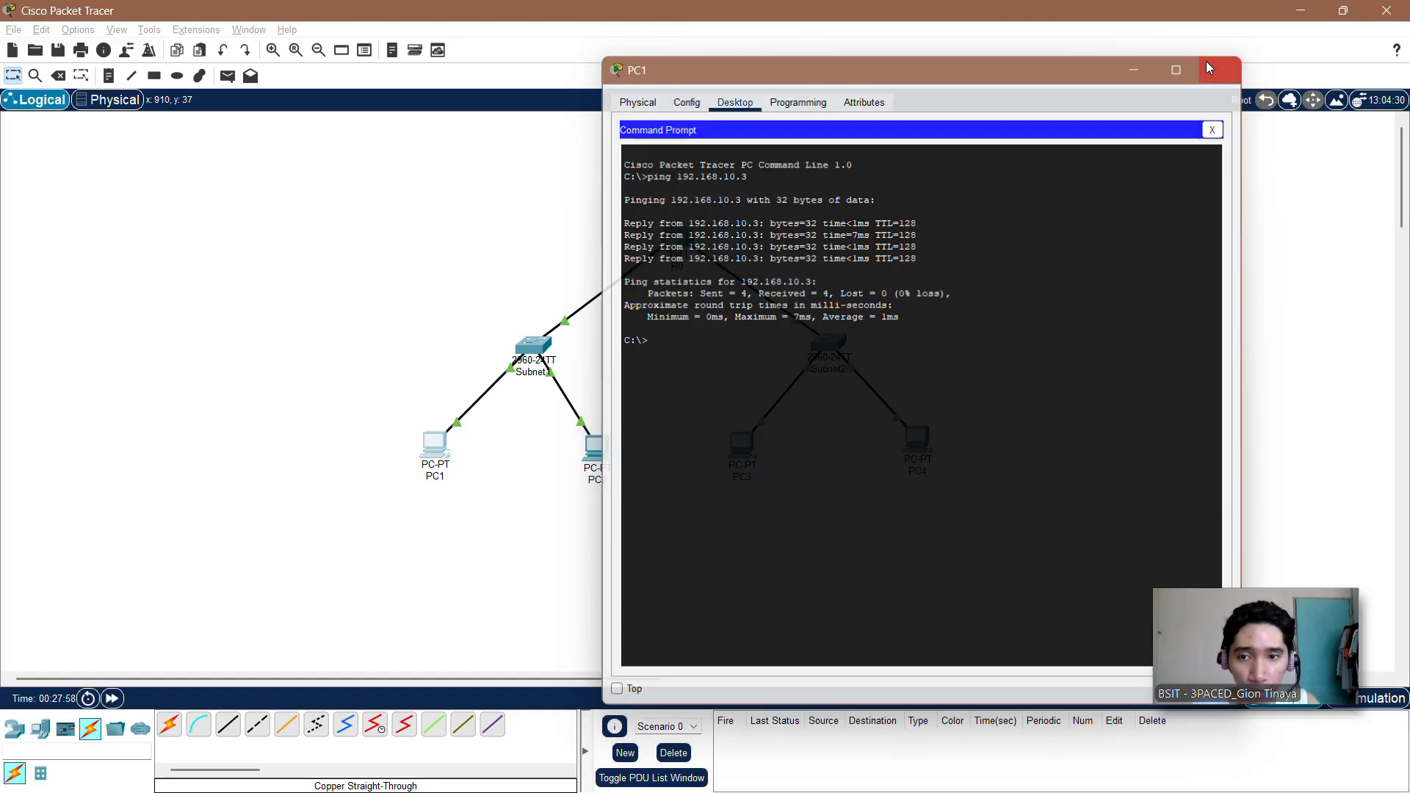
Step: Open the Command Prompt on PC3 and move its window so that PC4 is uncovered
left_click(740, 446)
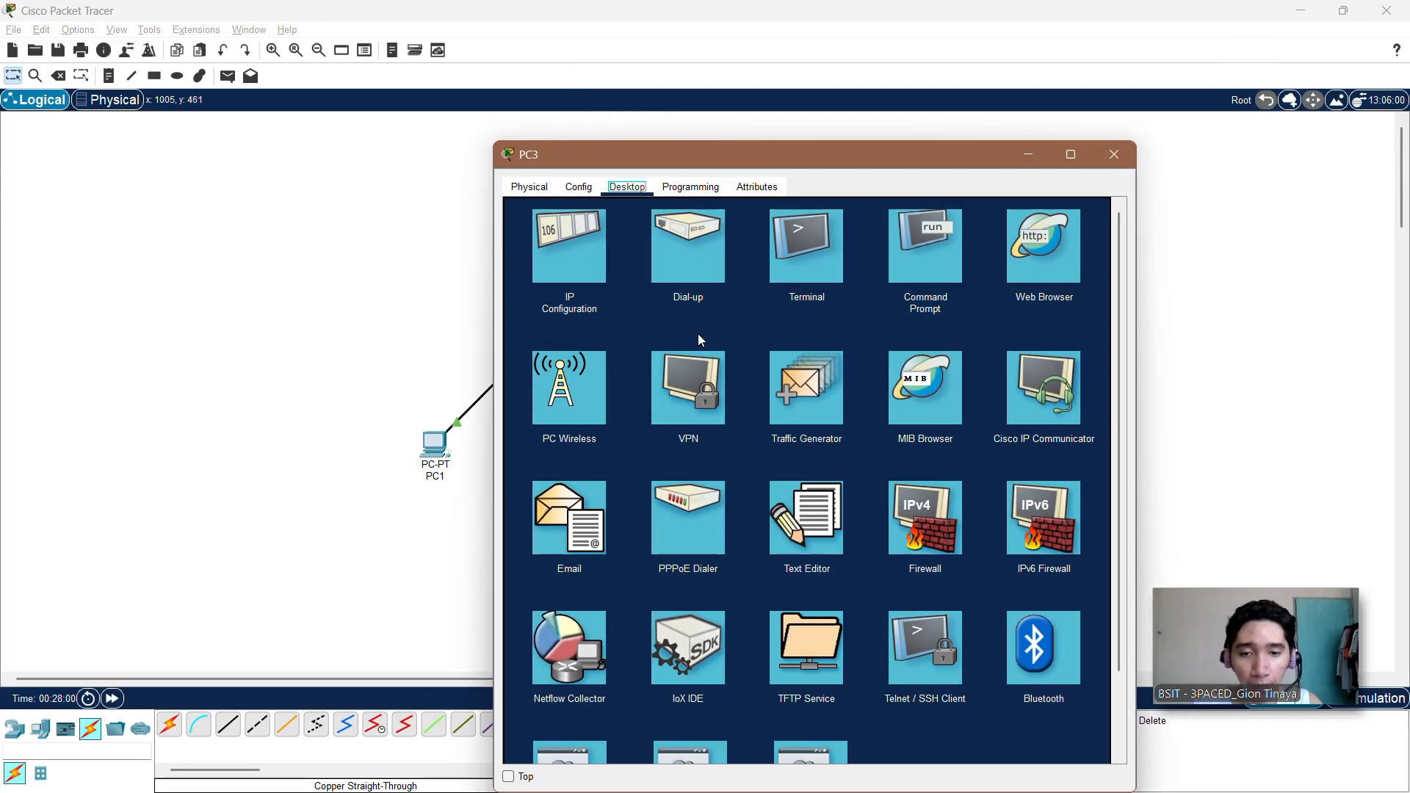
left_click(905, 260)
left_click_drag(786, 151, 466, 64)
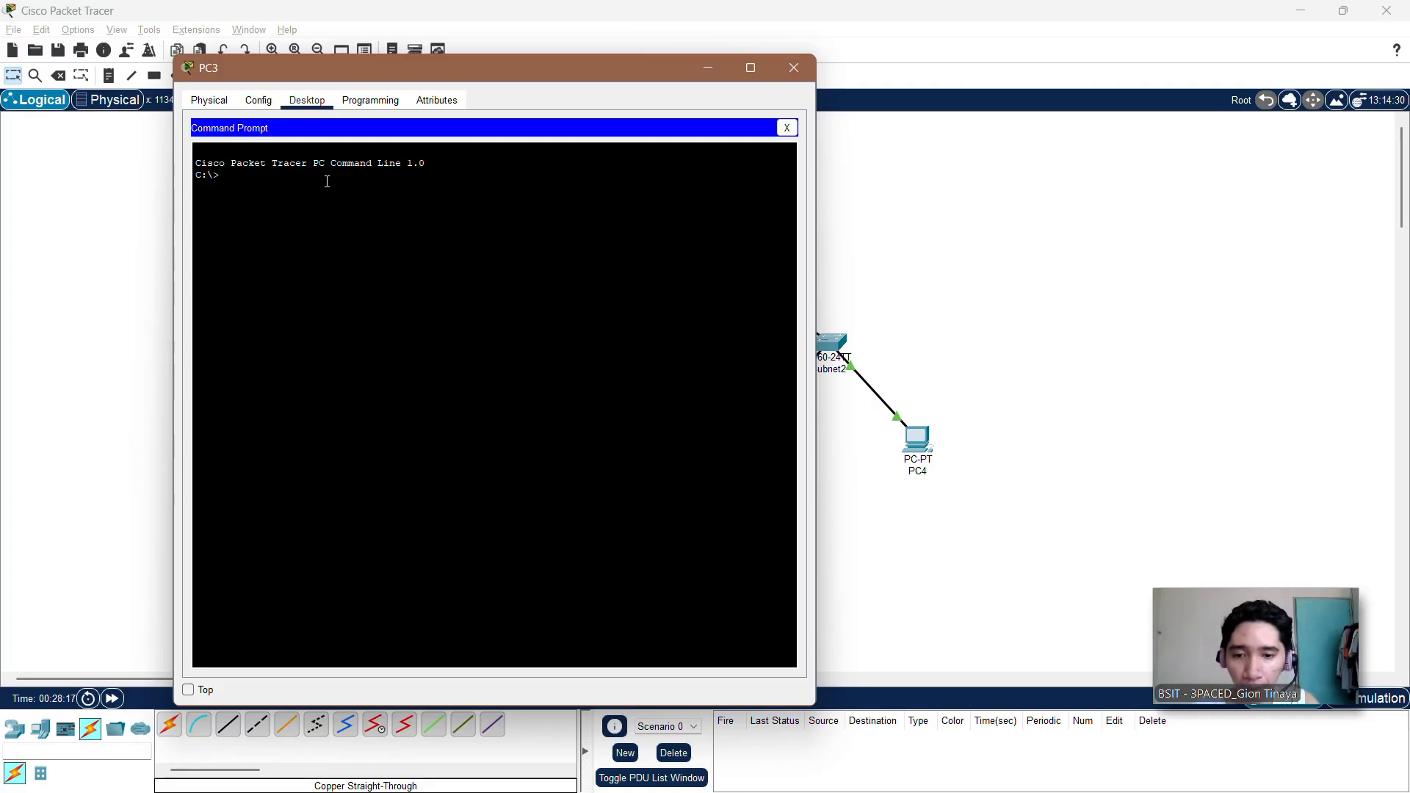
Step: Ping 192.168.10.131 from PC3 to test connectivity within the second subnet, and close PC3's window
type("n")
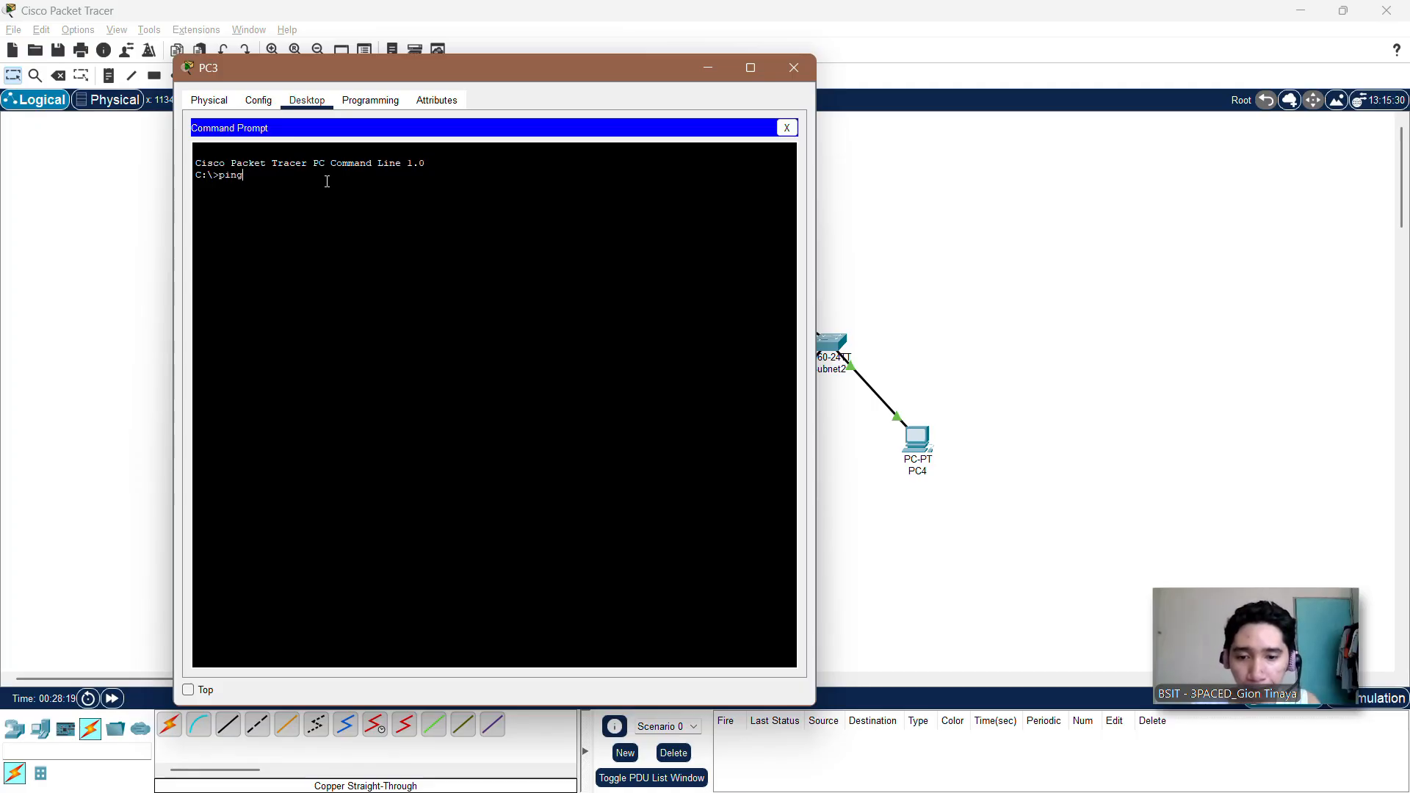
type("g")
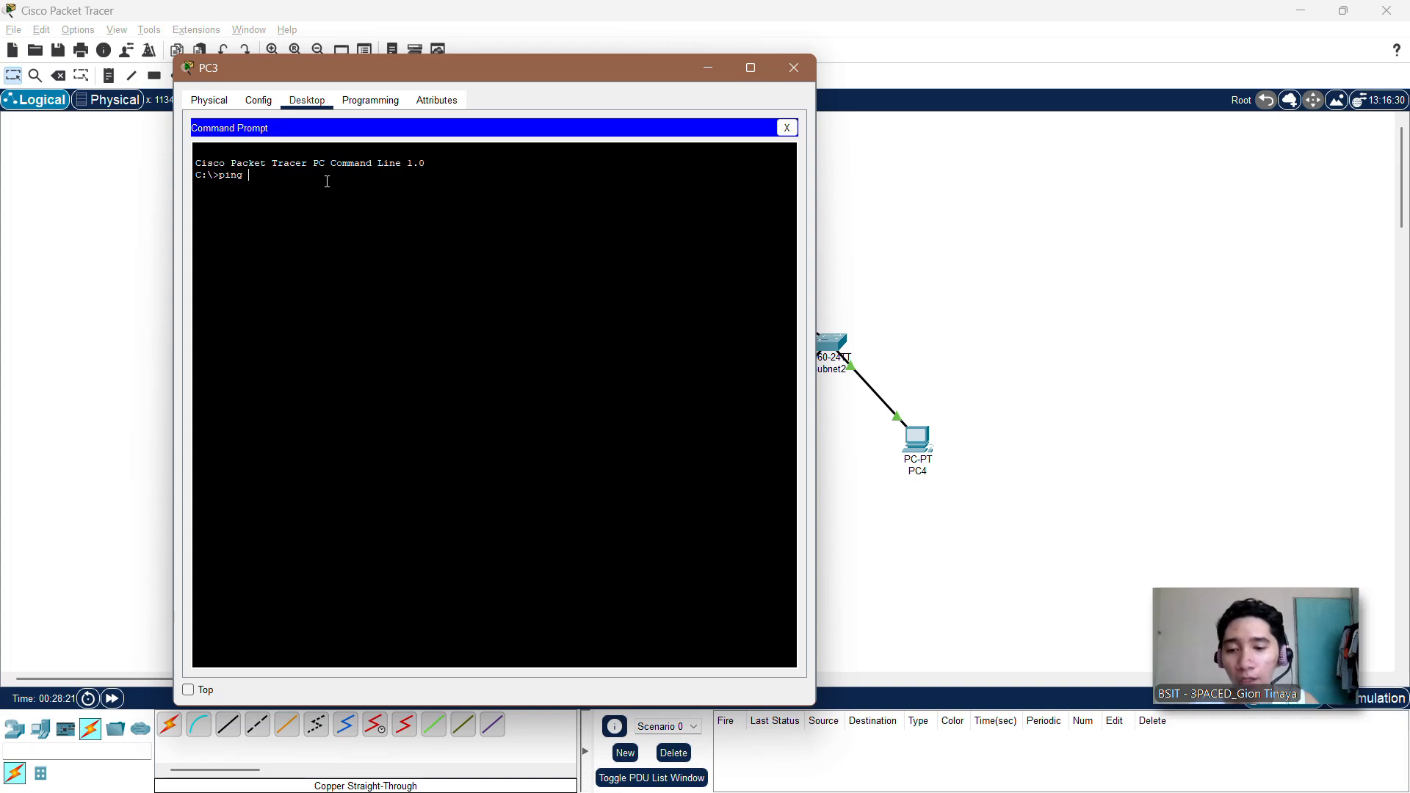
type(" 194")
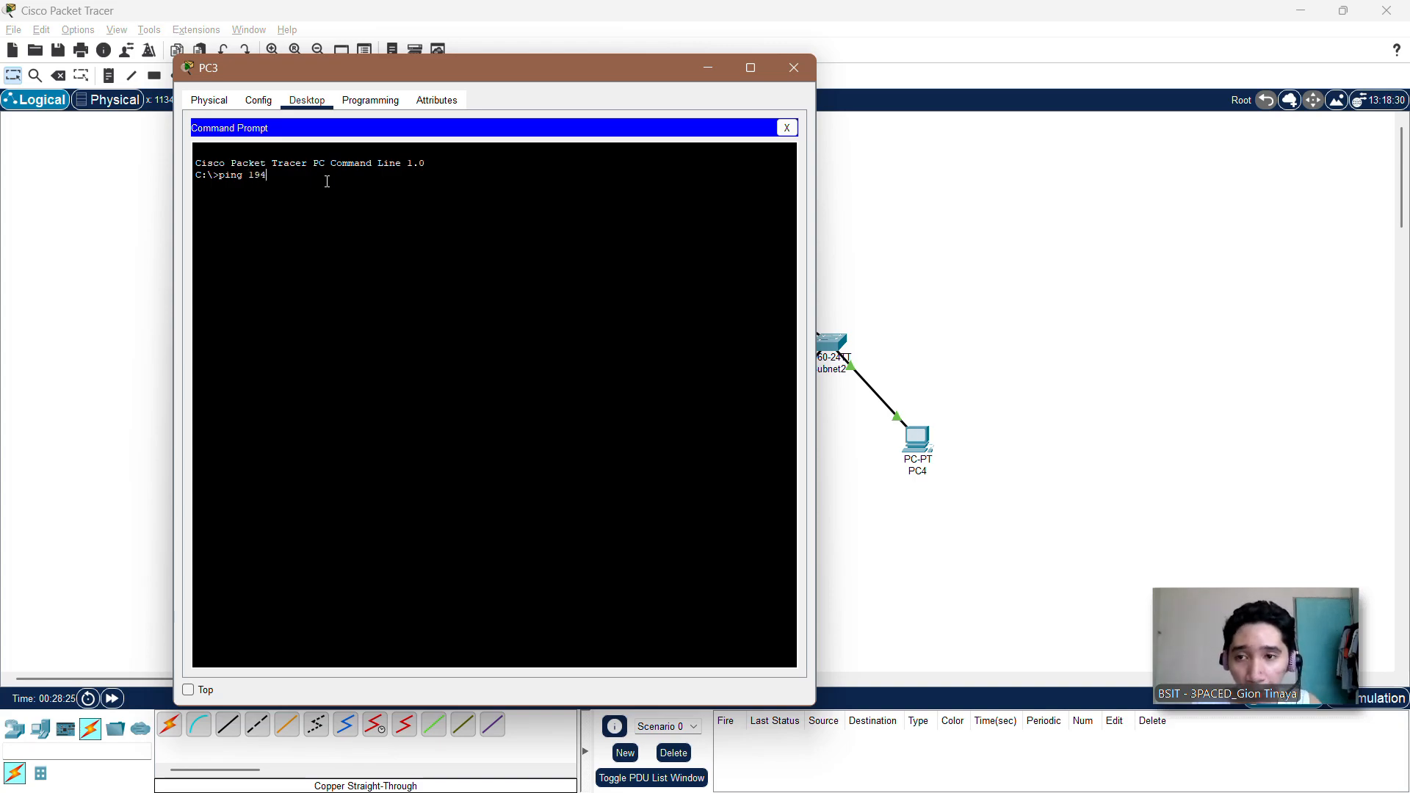
key("BackSpace")
type("2.")
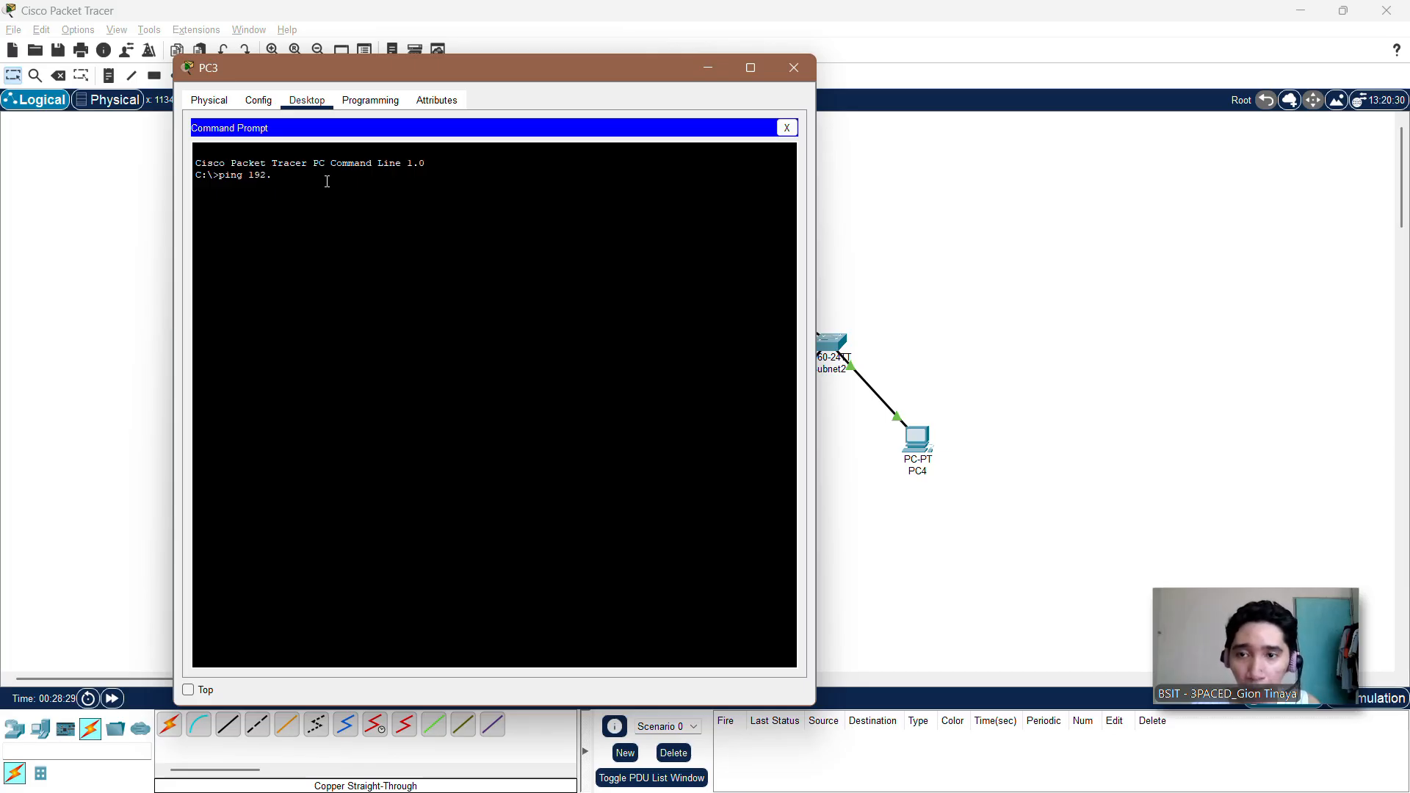
type("168")
type(".")
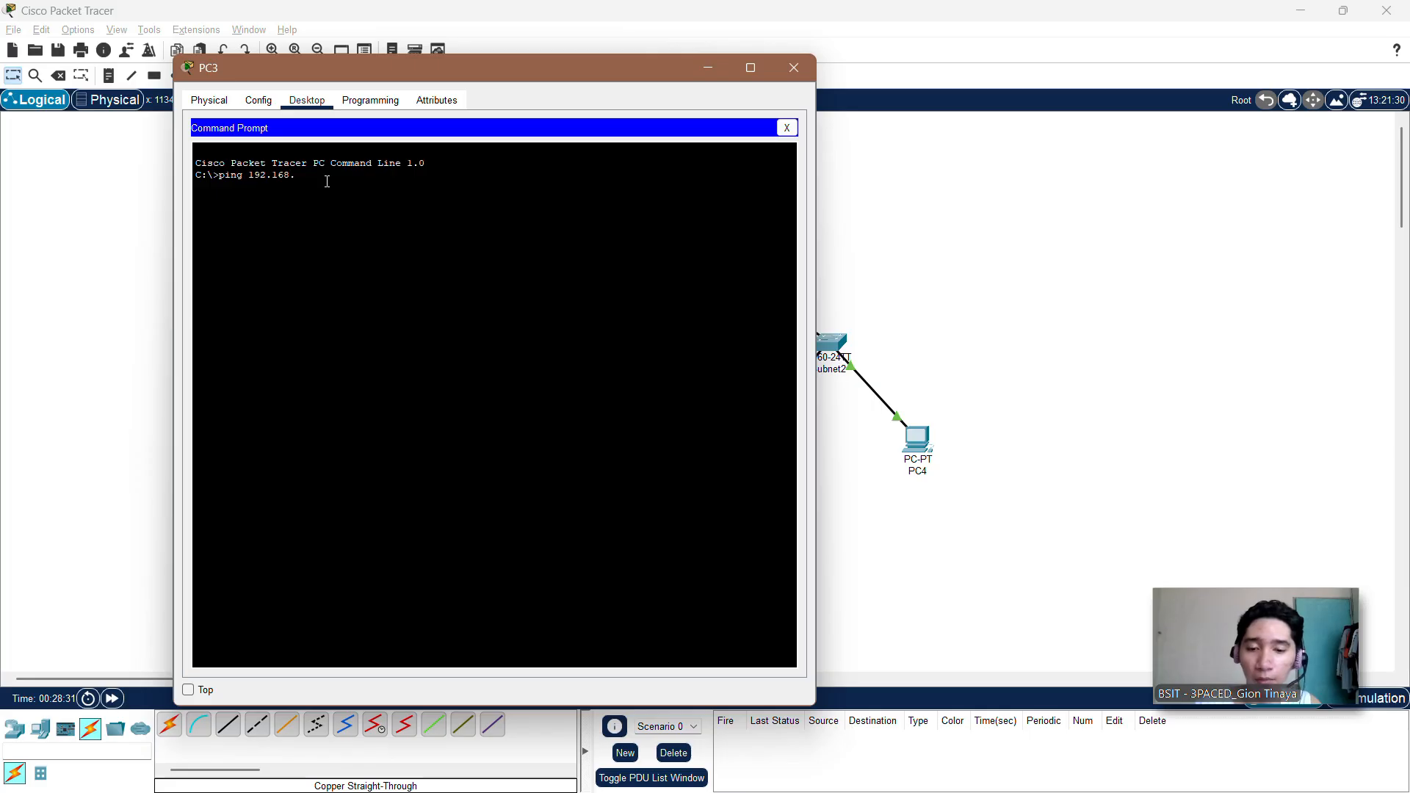
type("10.13")
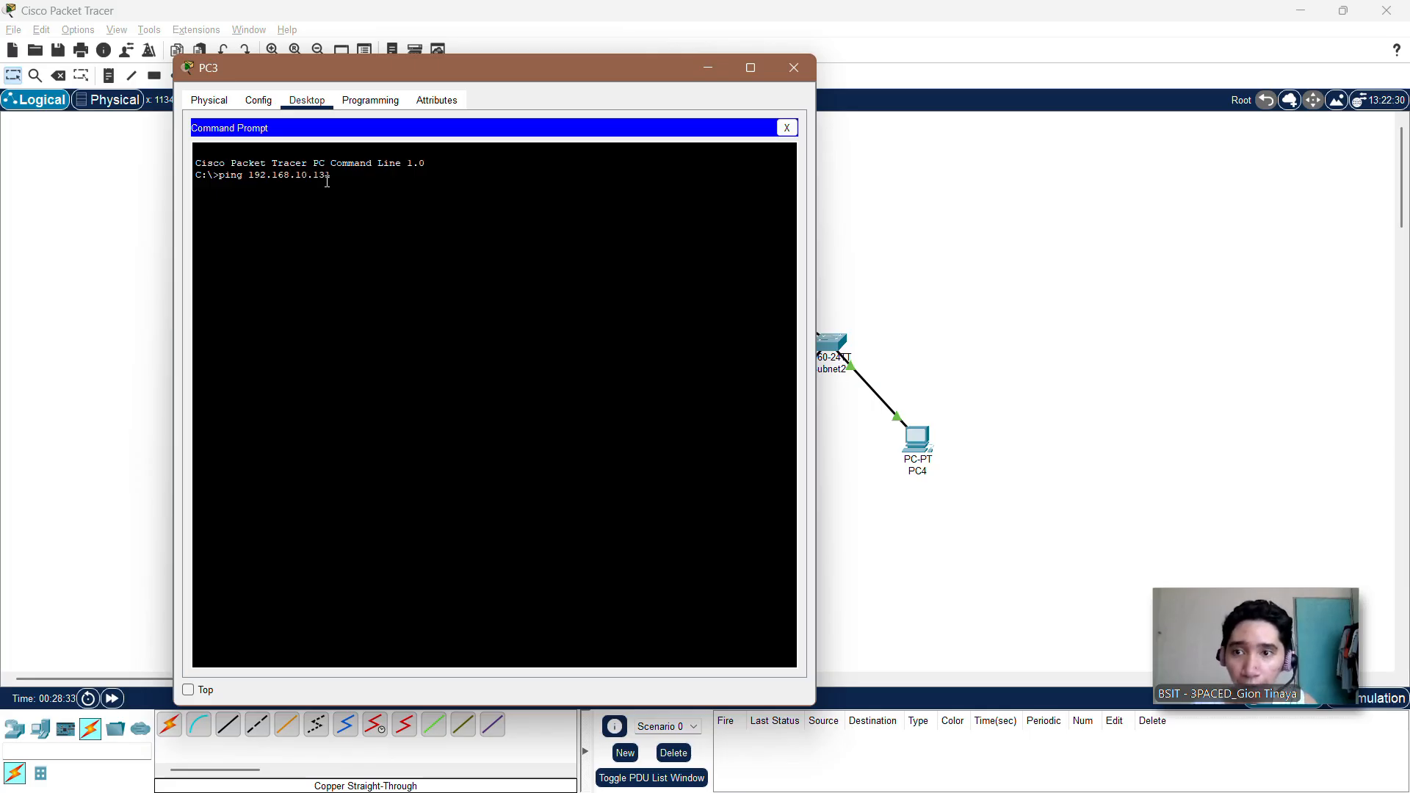
type("1")
key("Return")
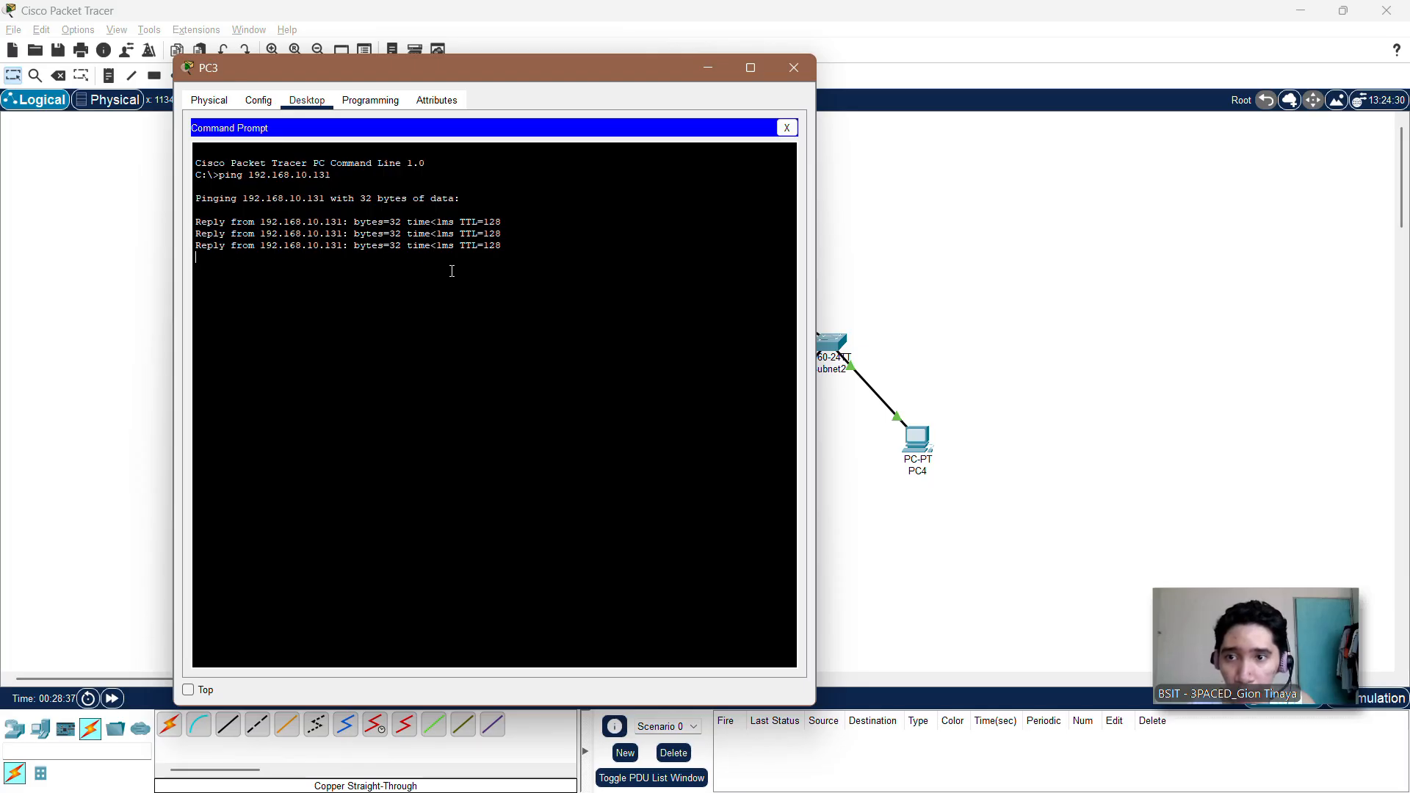
left_click(793, 68)
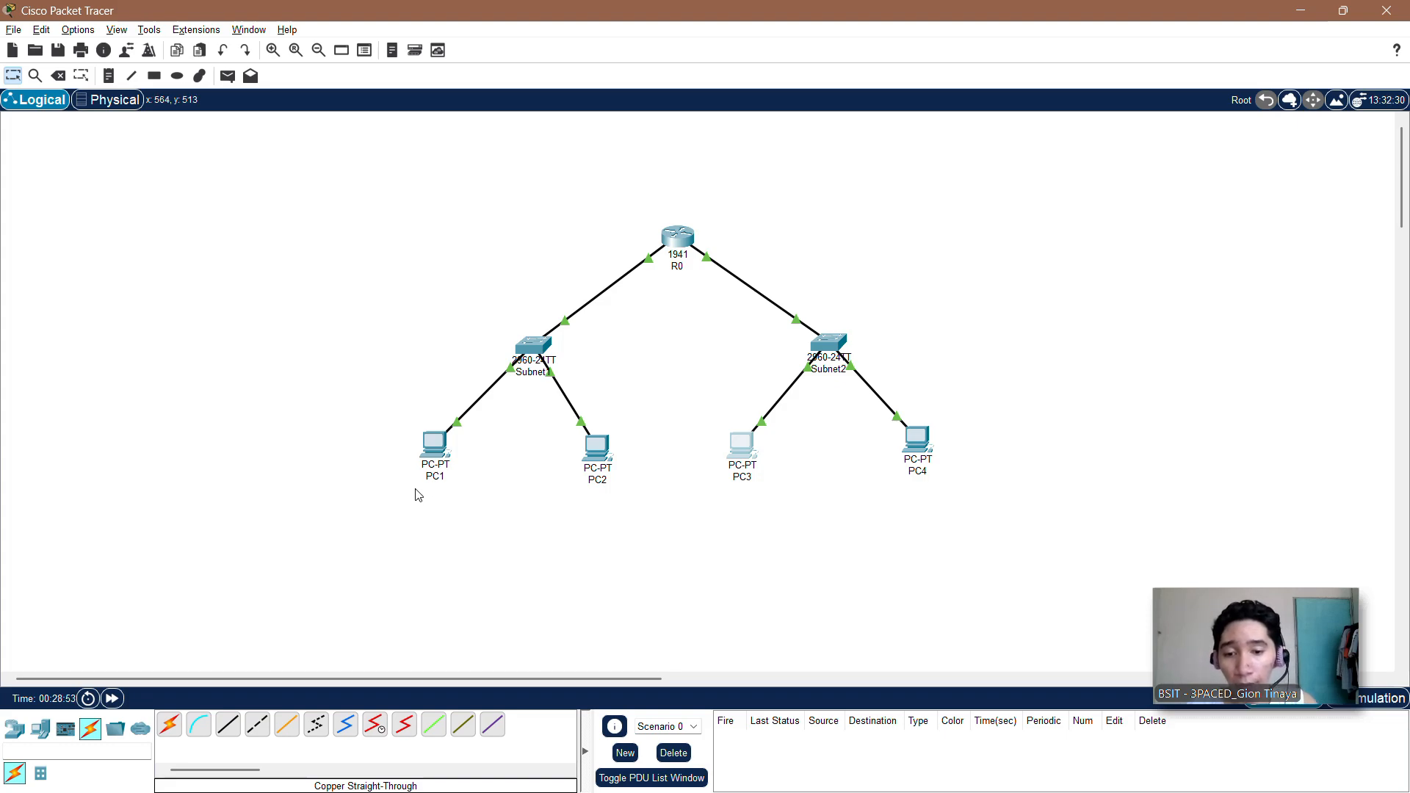
mouse_move(436, 459)
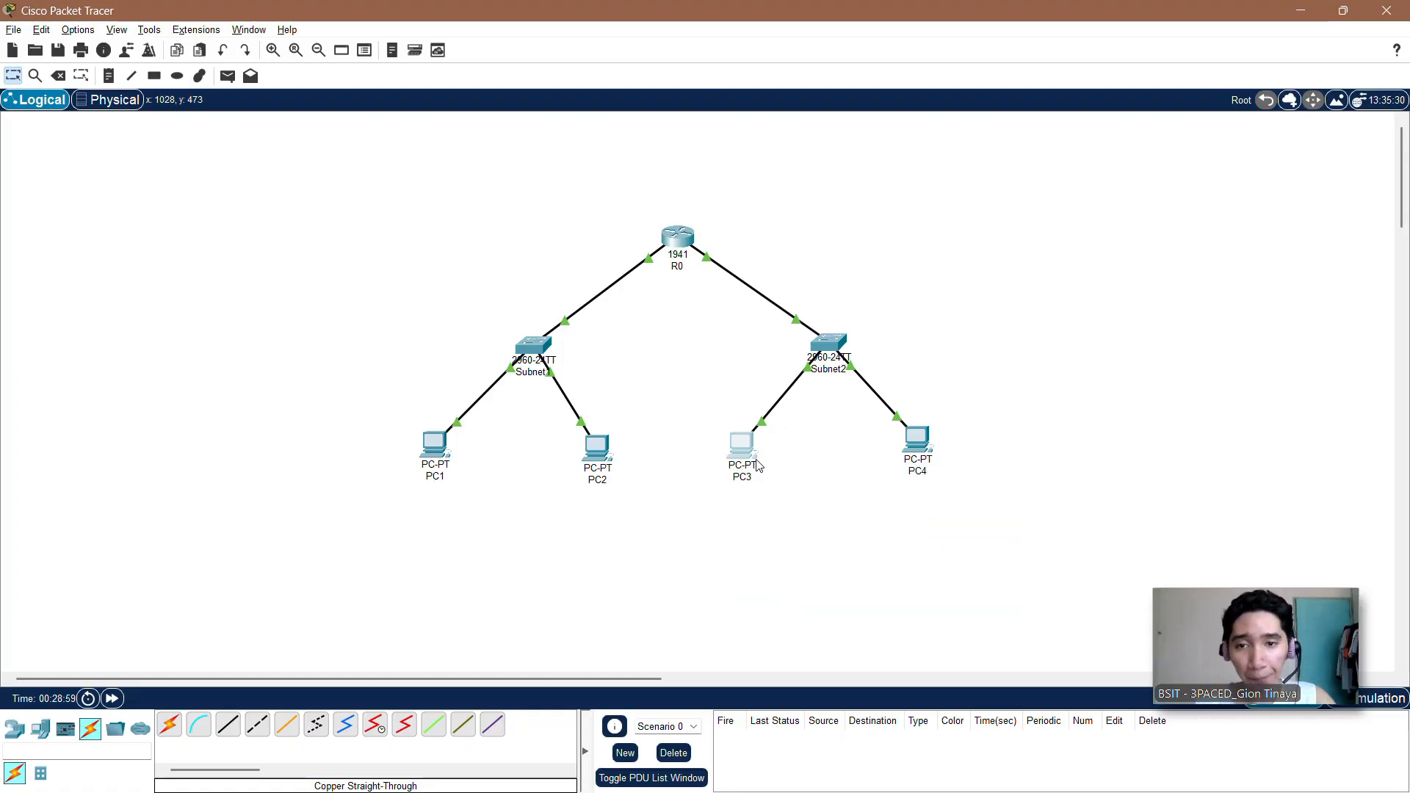
mouse_move(758, 464)
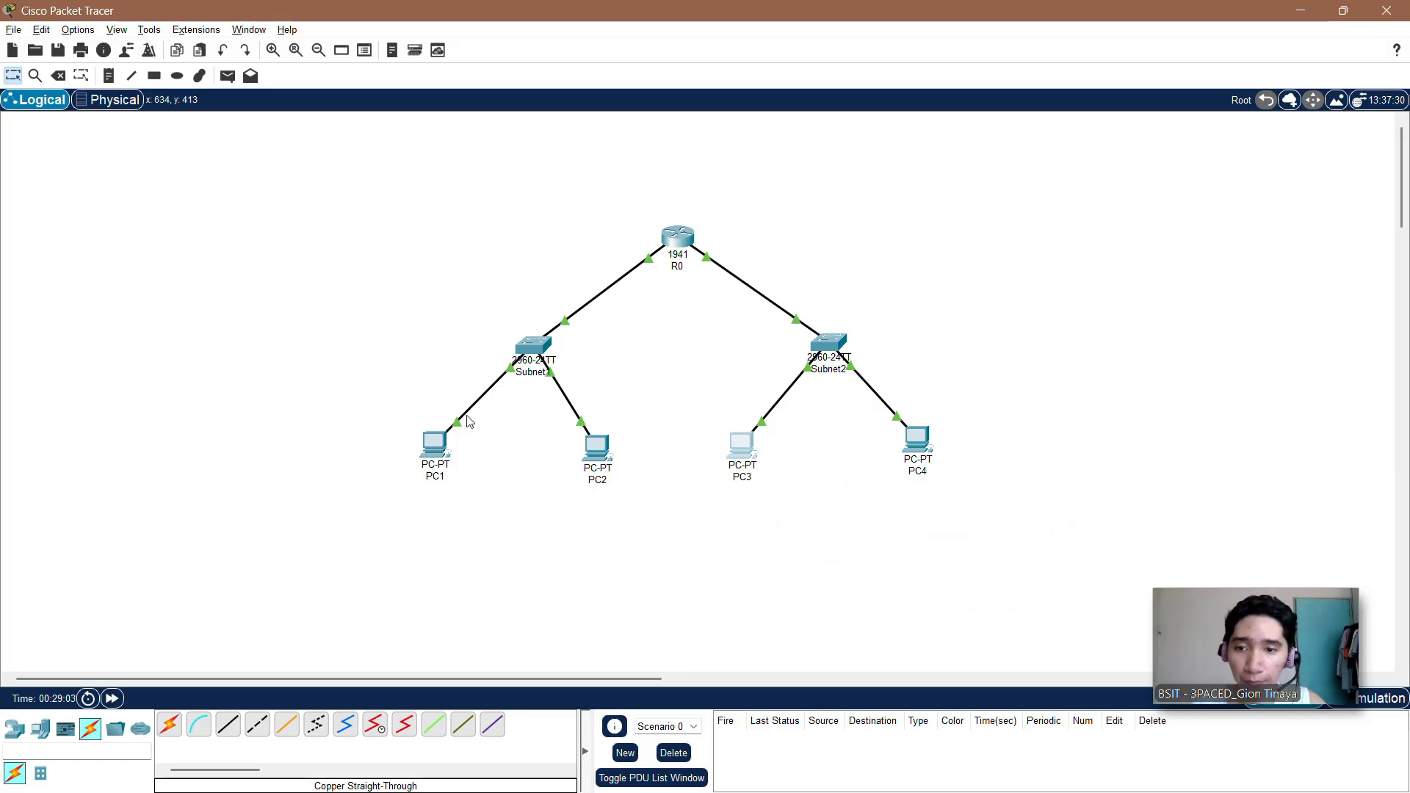
Step: Open the Command Prompt on PC1 and move its window so that the second subnet's PC4 is uncovered
left_click(438, 443)
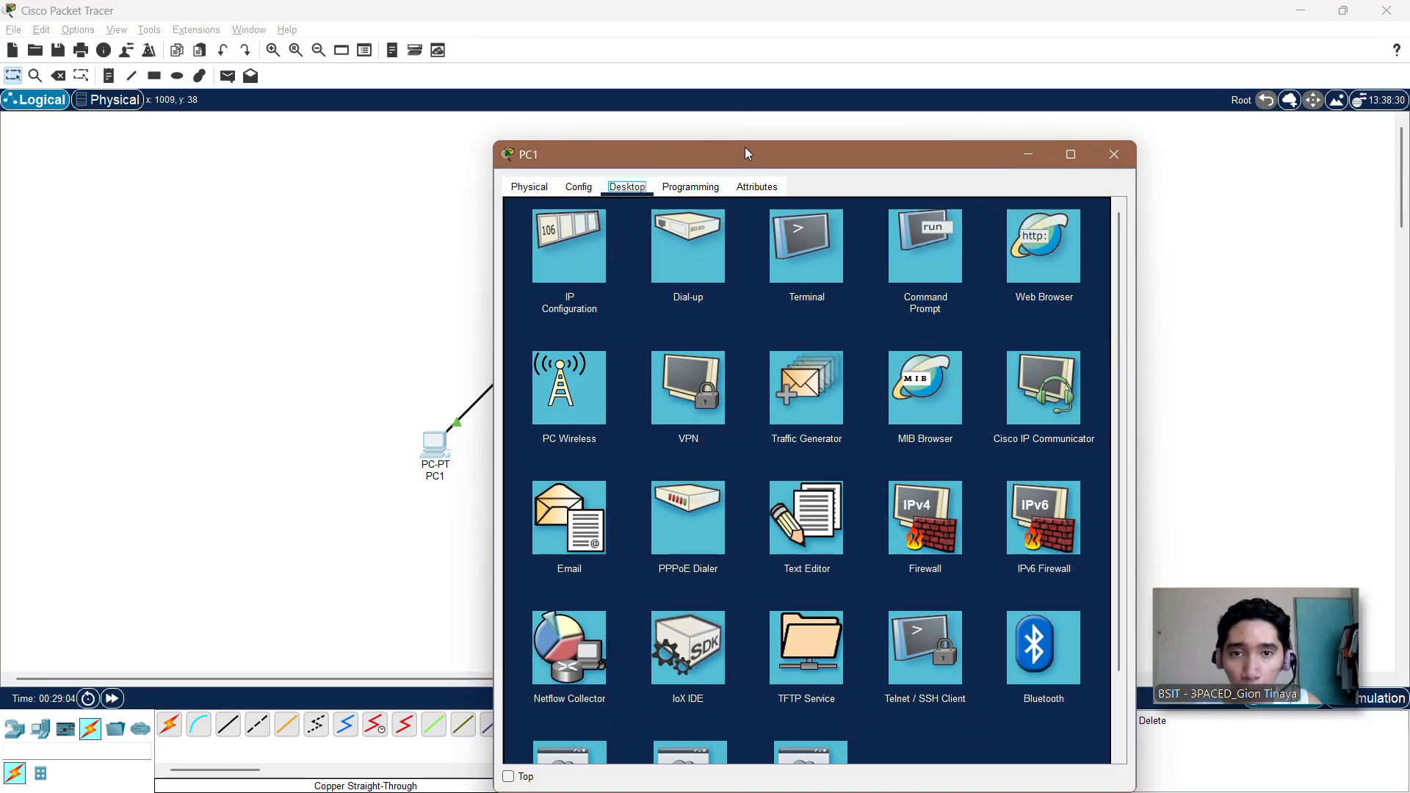
left_click_drag(692, 161, 346, 80)
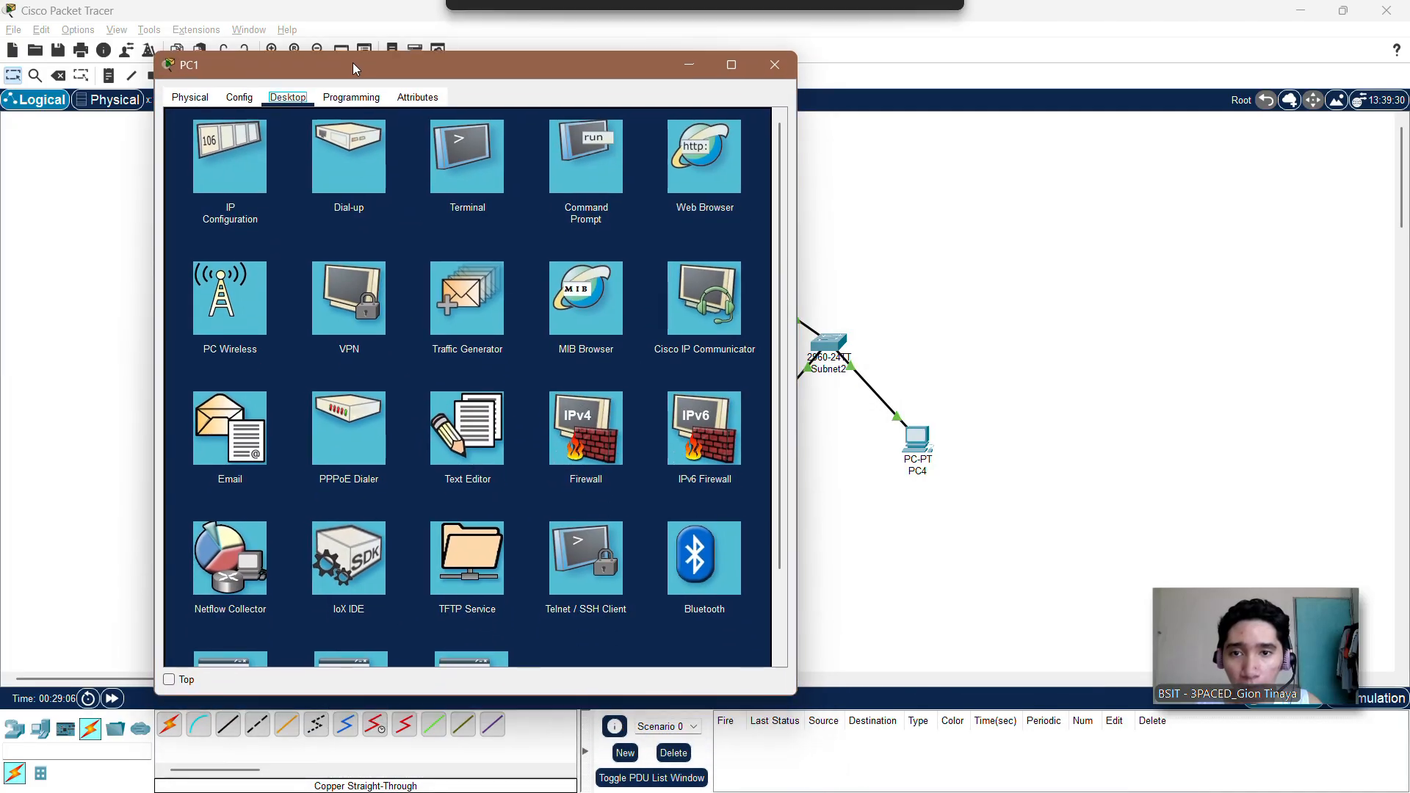
left_click(587, 180)
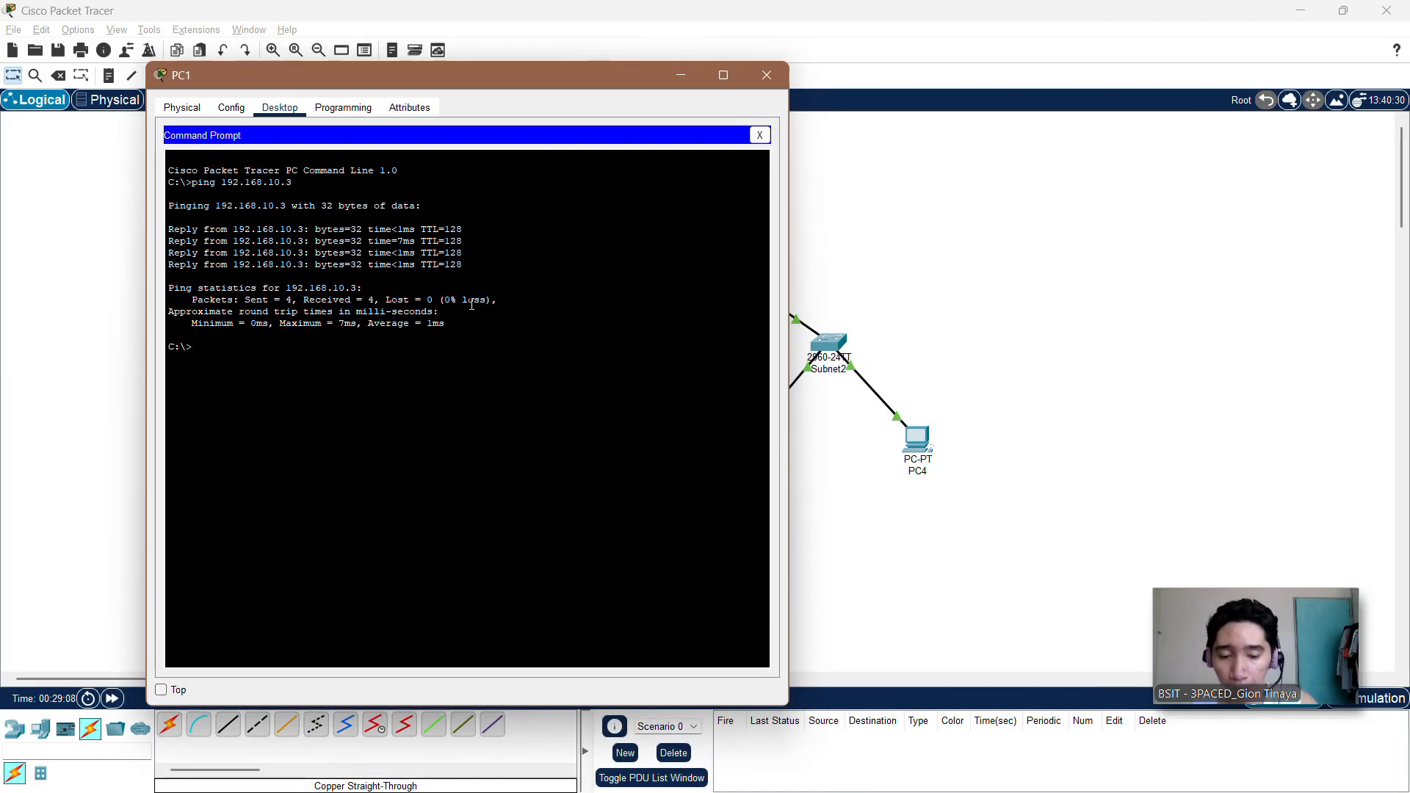
Step: Ping 192.168.10.130 from PC1 to test connectivity from the first subnet to the second
type("ping")
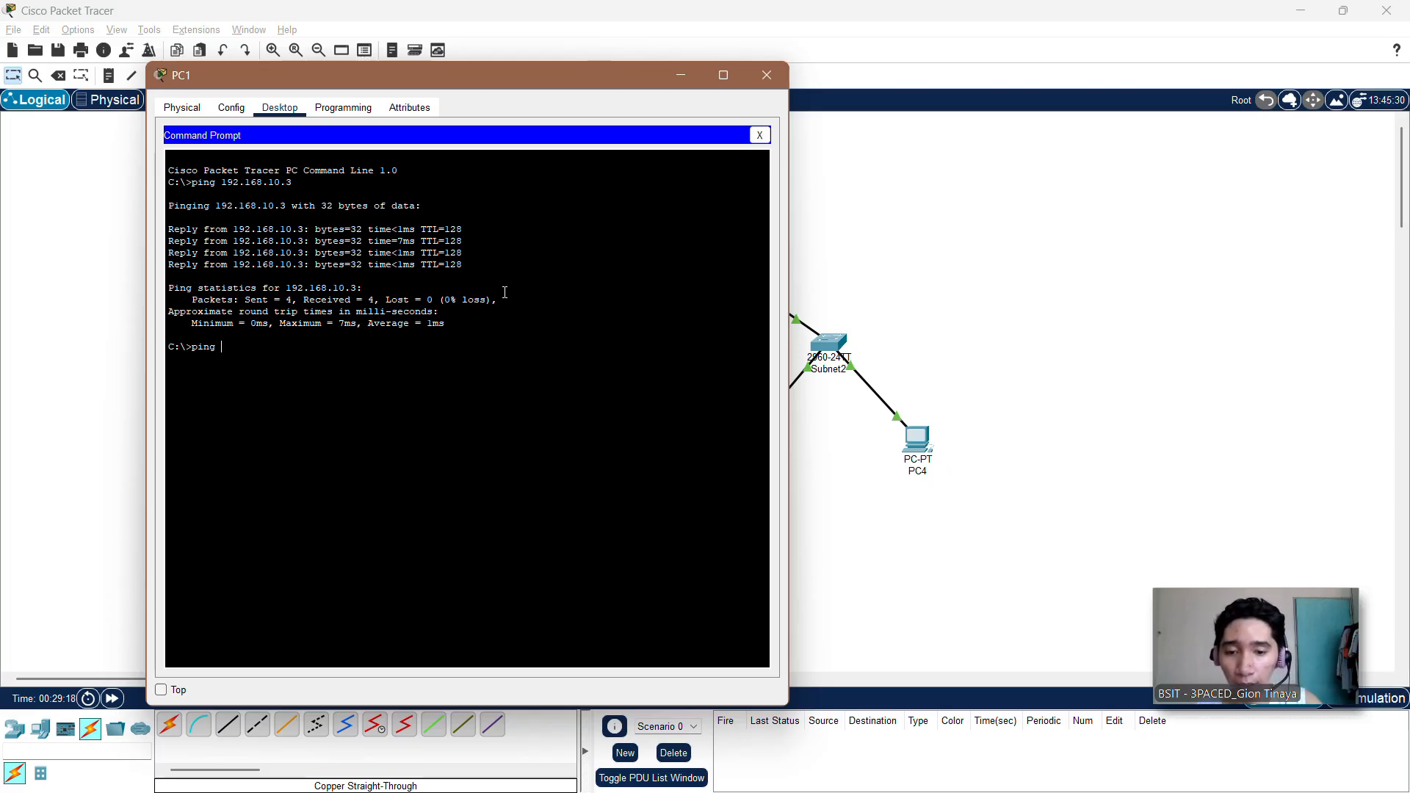
type("192")
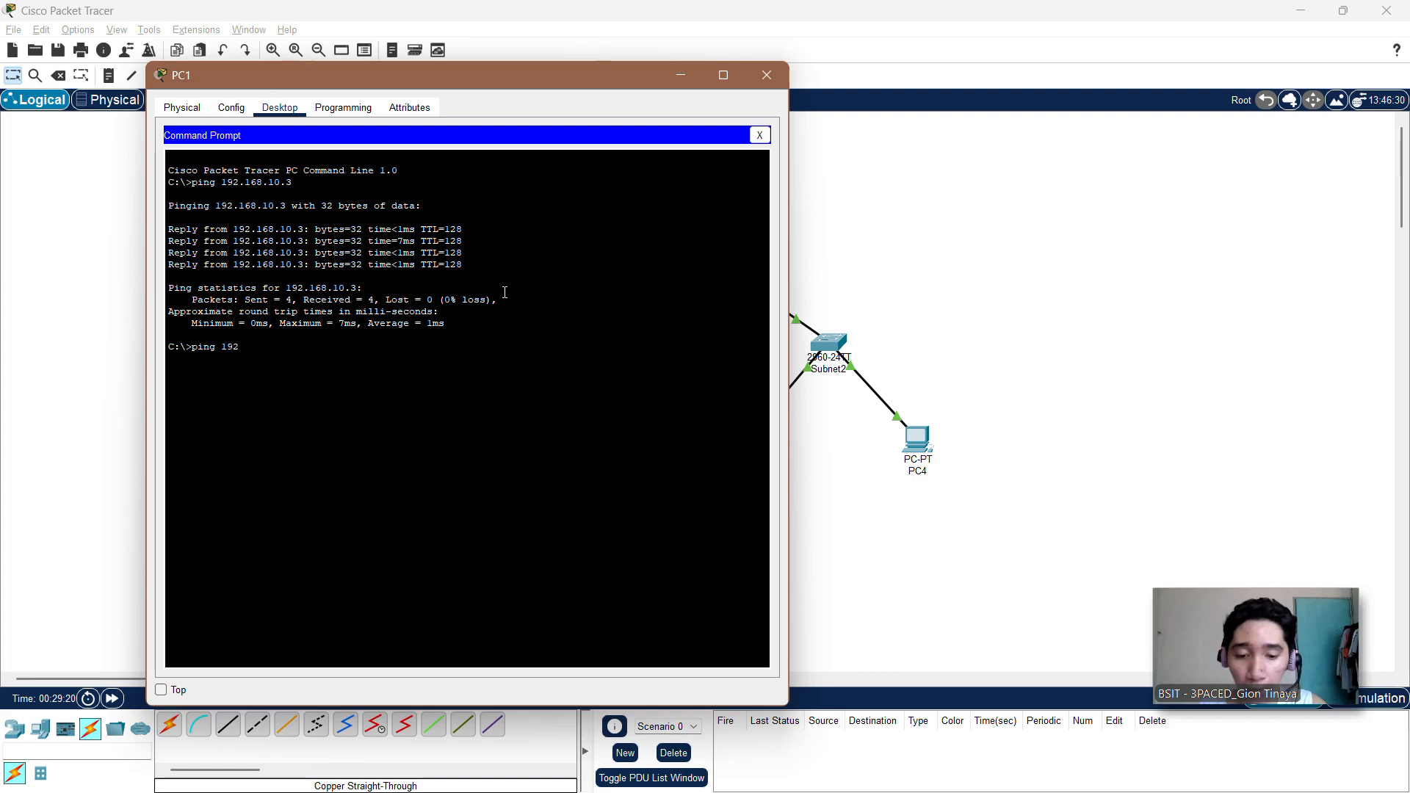
type(".1")
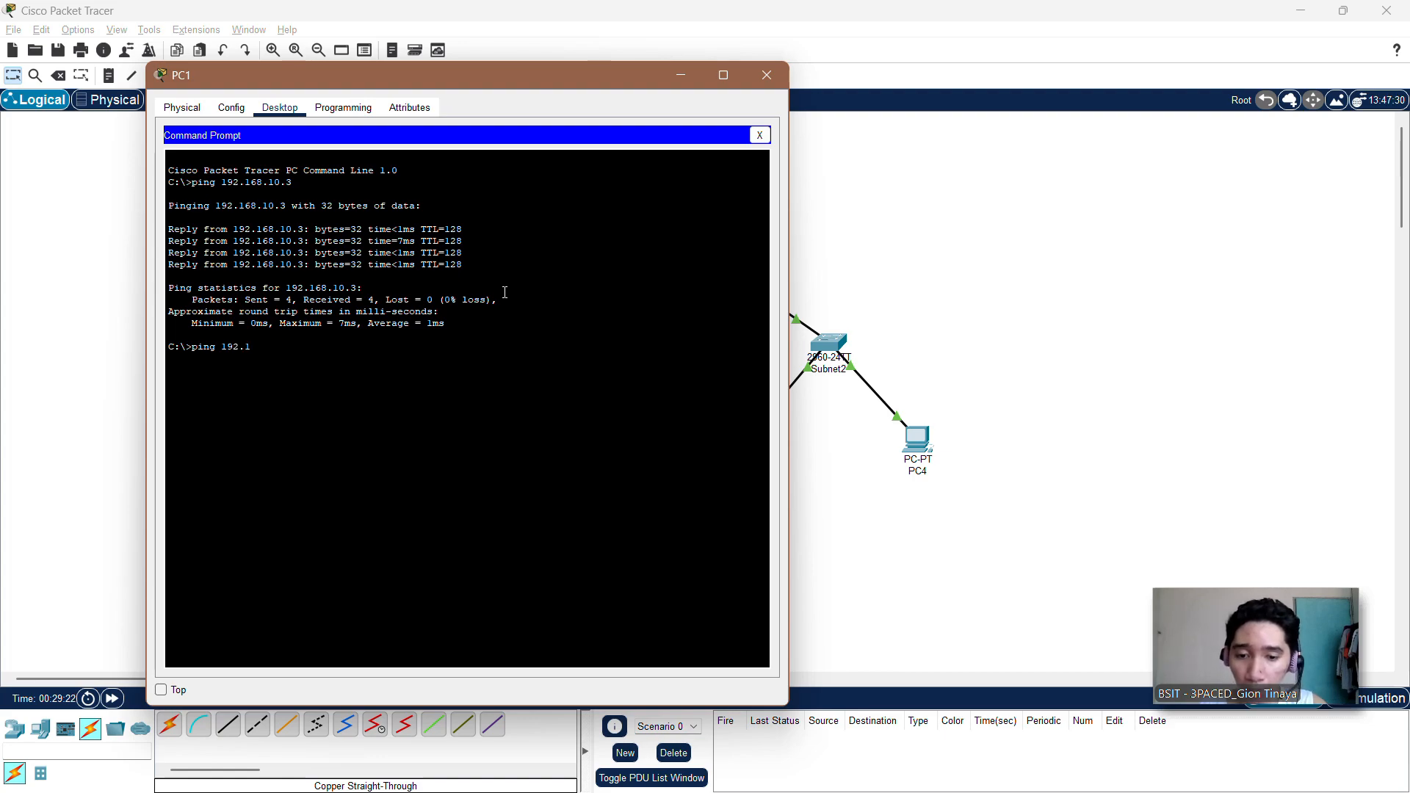
type("68")
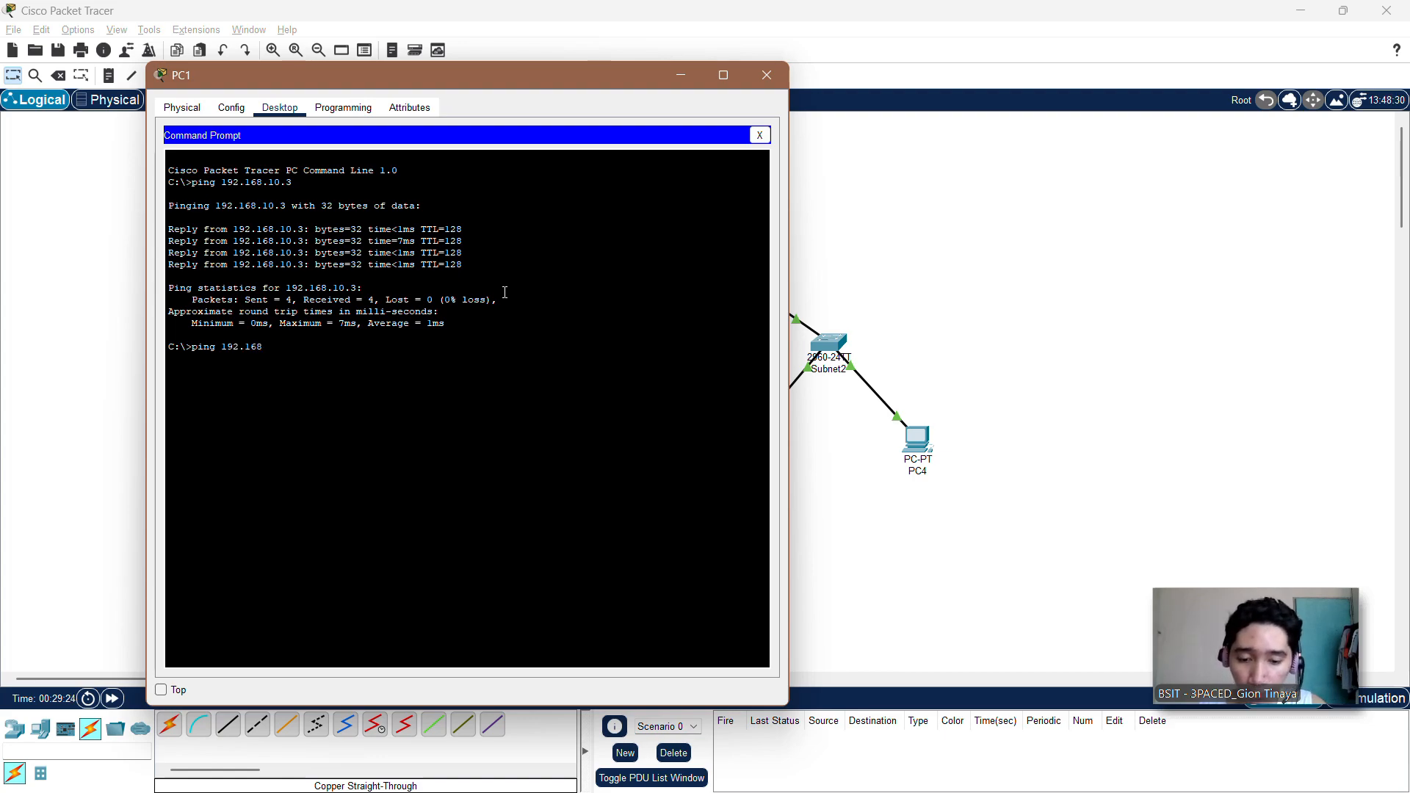
type("1")
key("BackSpace")
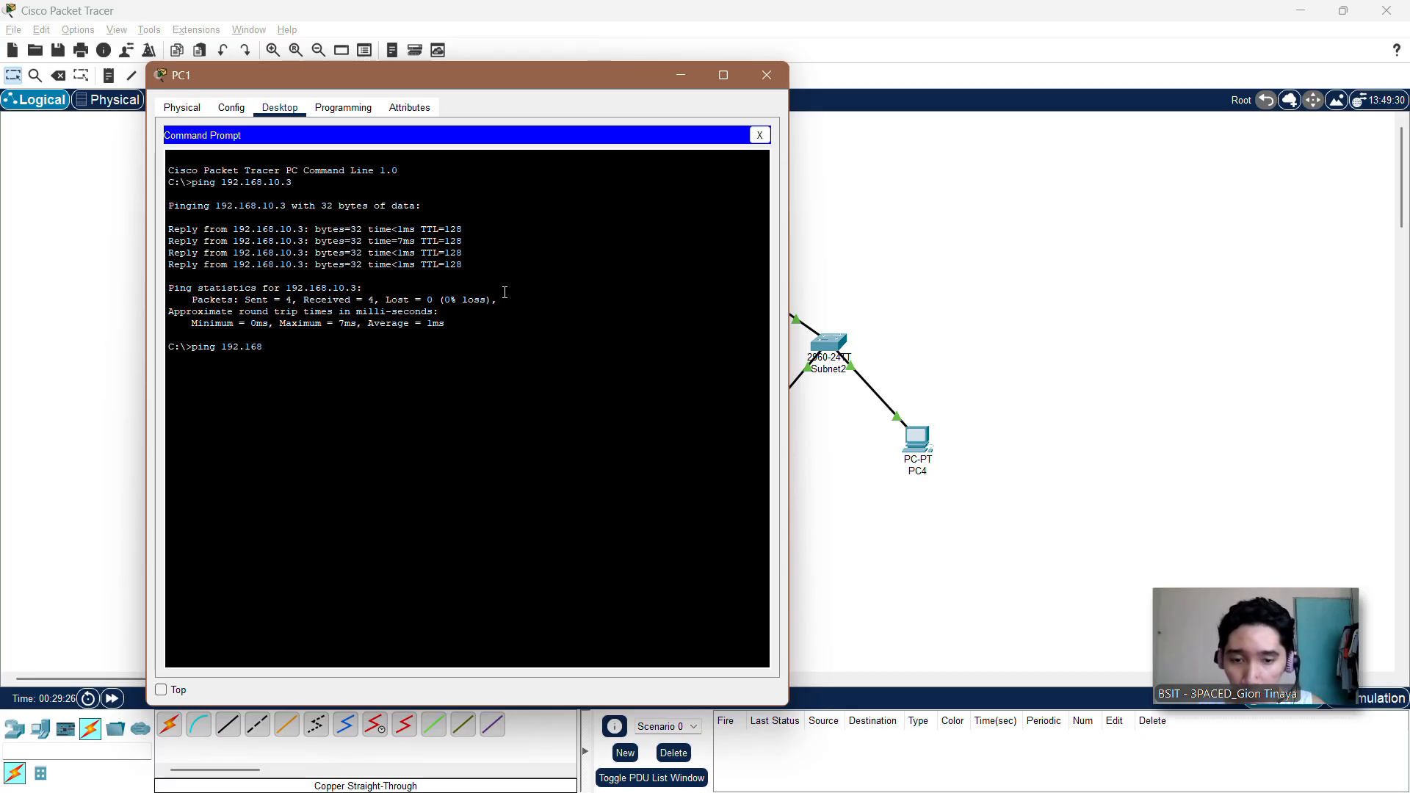
type(".10.130")
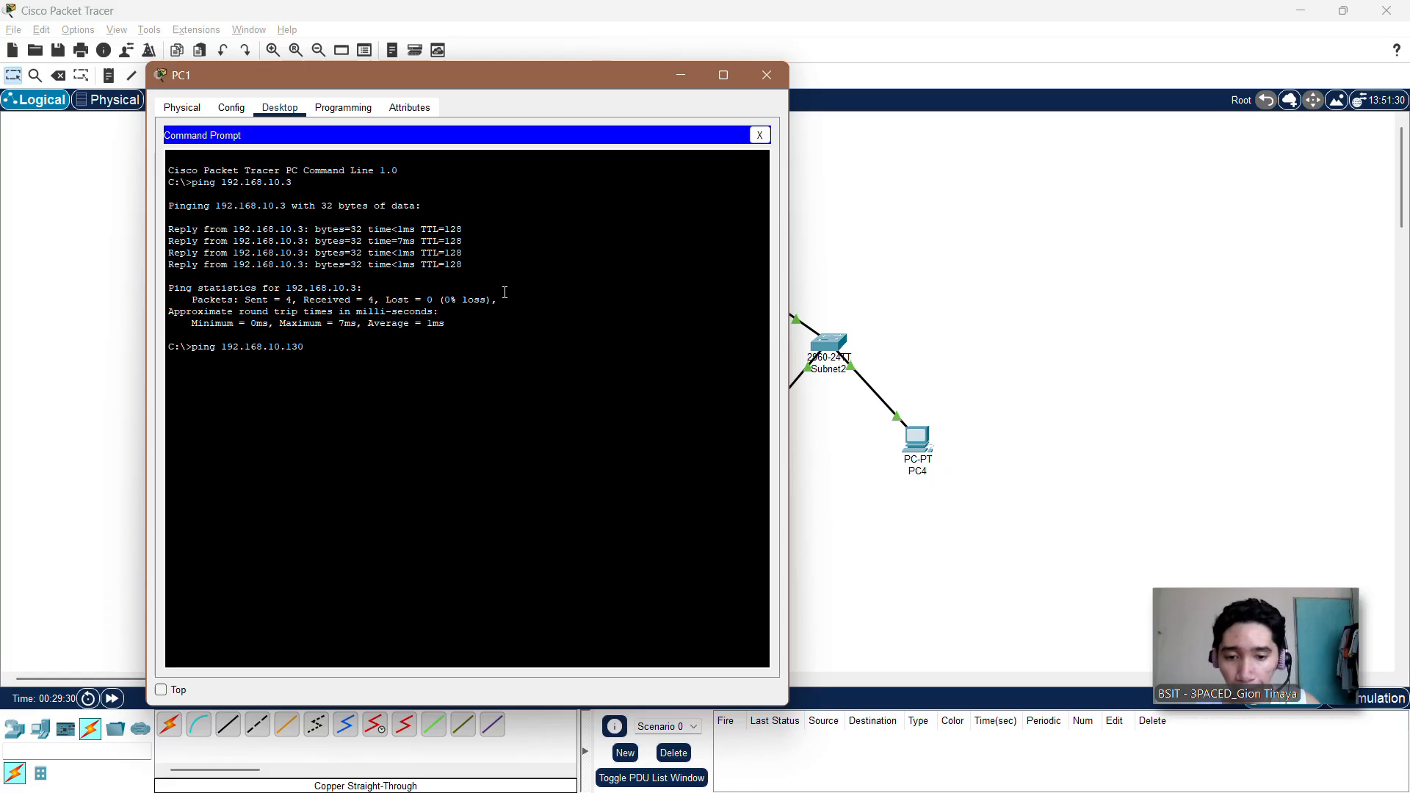
key("Return")
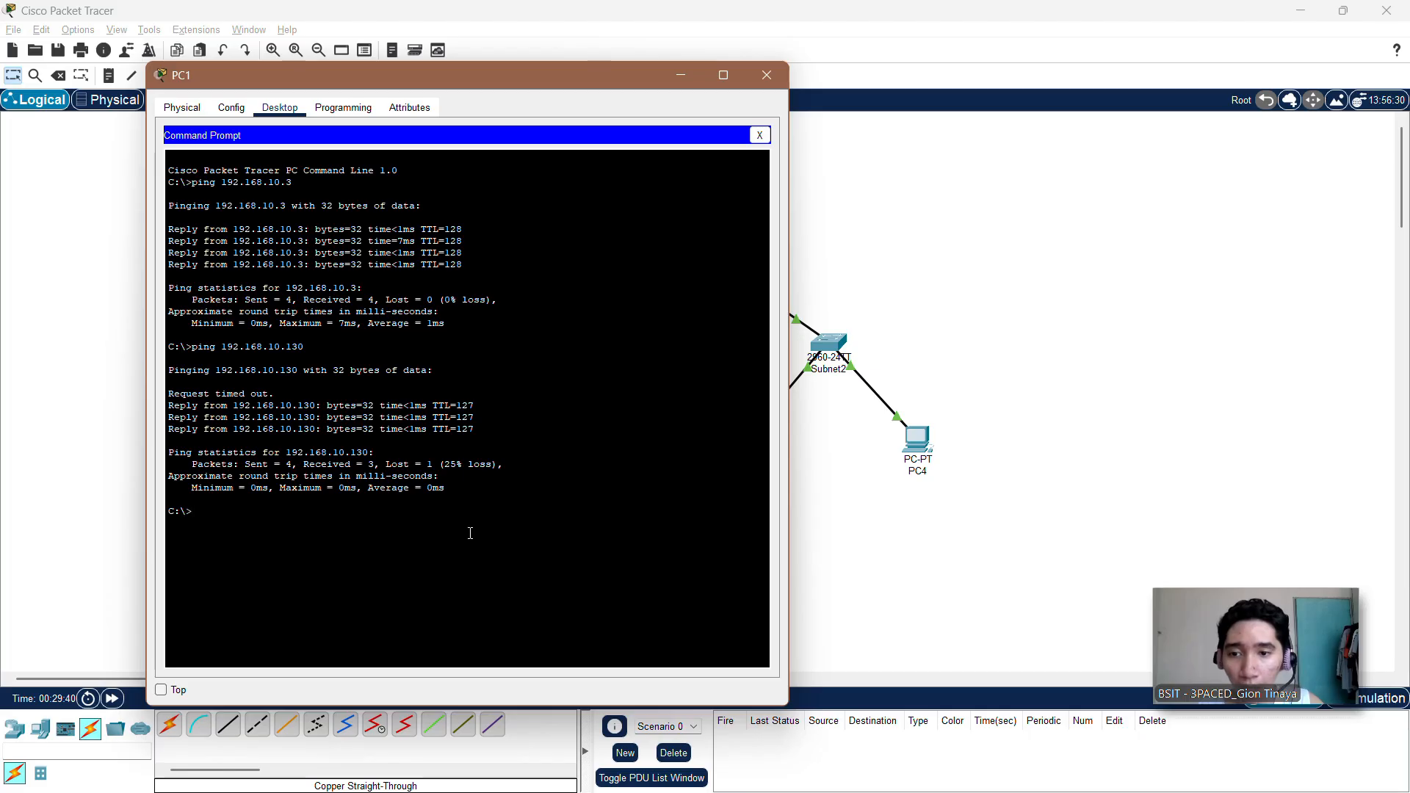
Step: Repeat the ping to 192.168.10.130 from PC1, and close PC1's window
key("Up")
key("Return")
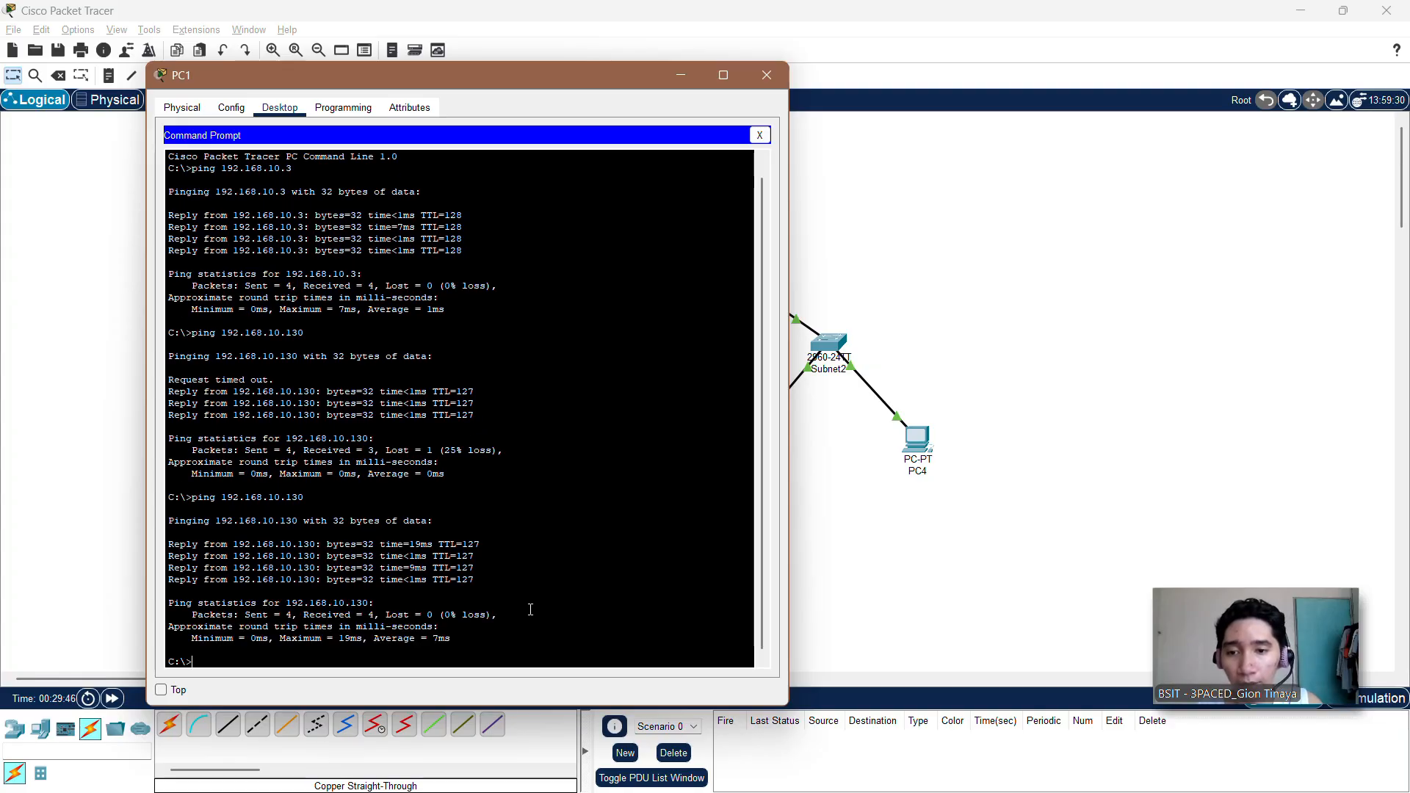
left_click(767, 77)
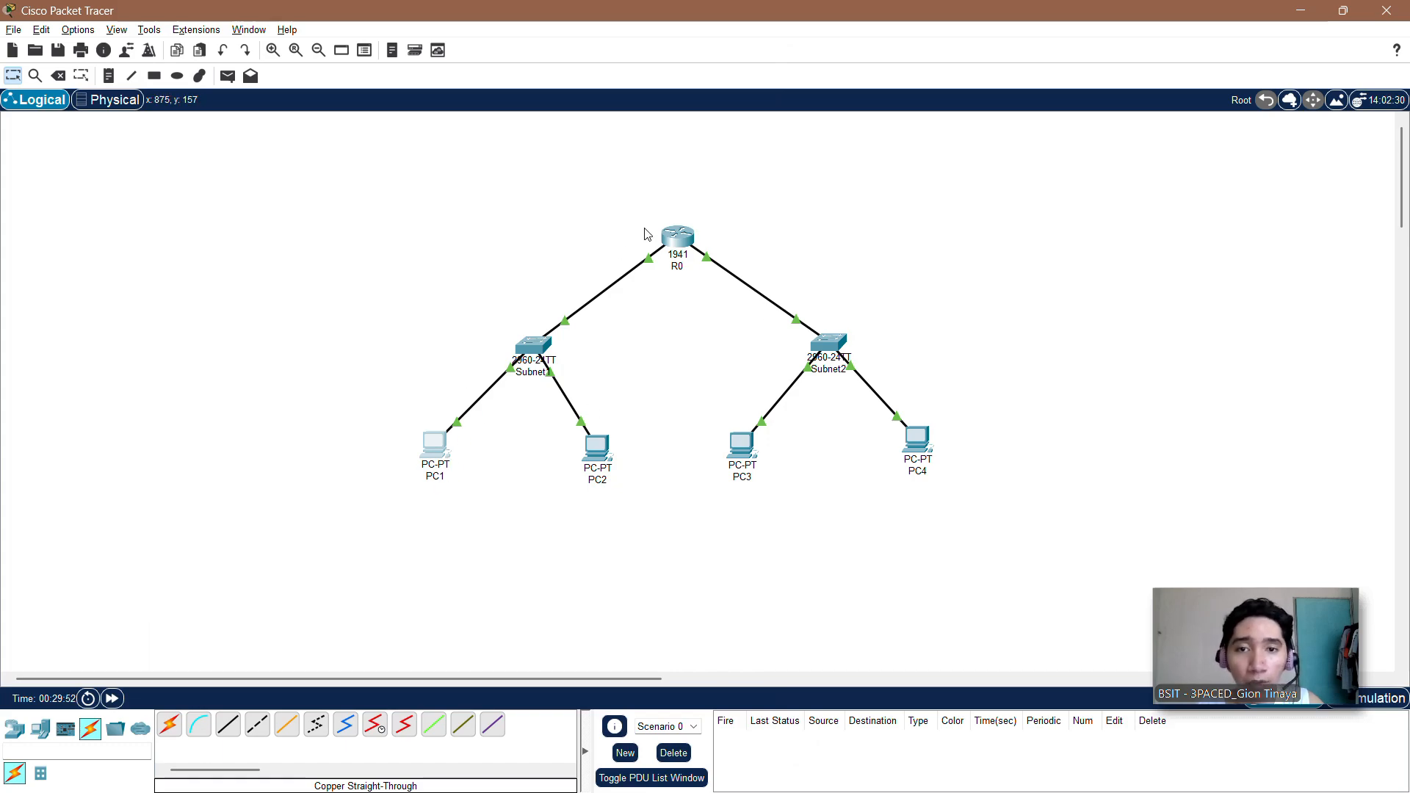
Step: Open the Command Prompt on PC2 and move its window so that the second subnet's PCs are uncovered
left_click(600, 463)
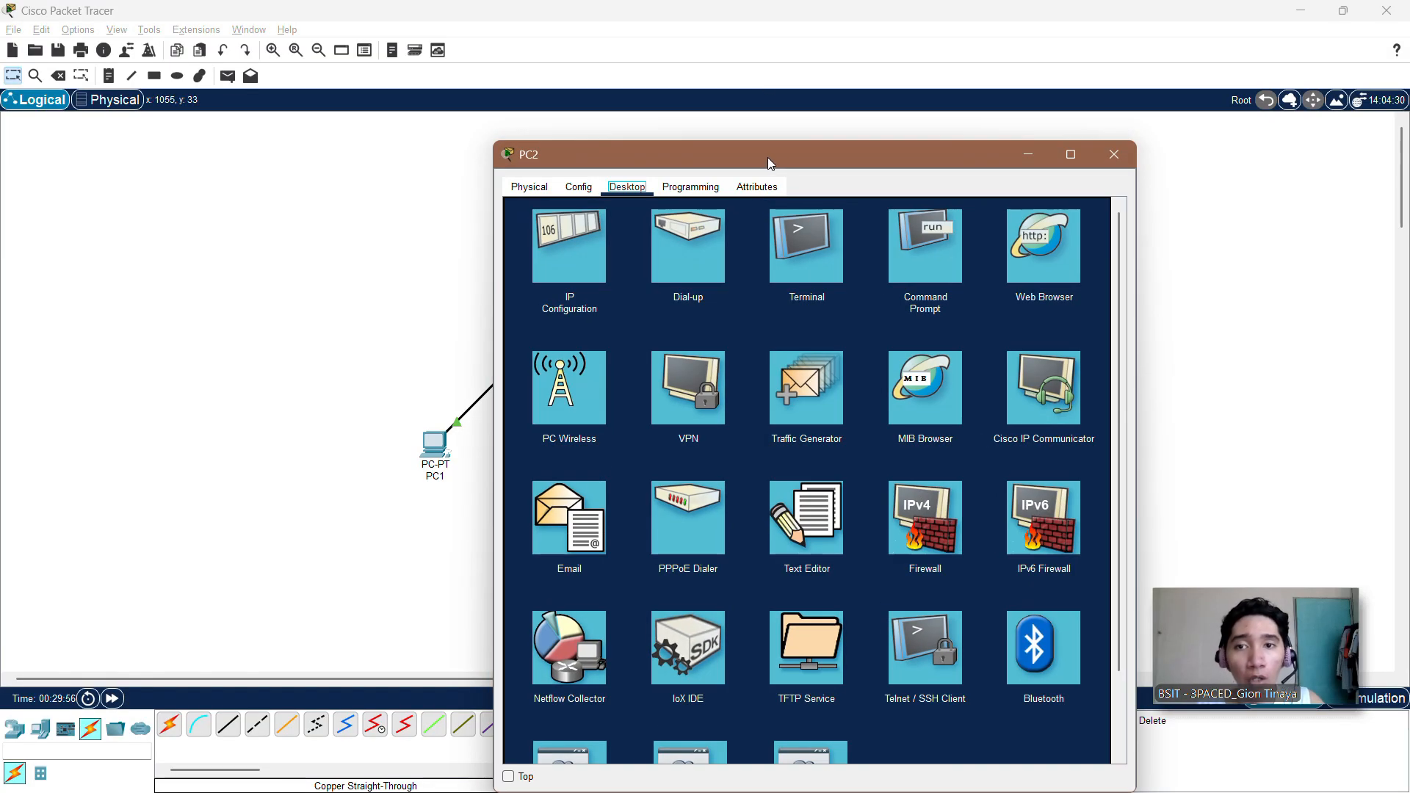
left_click_drag(768, 157, 368, 91)
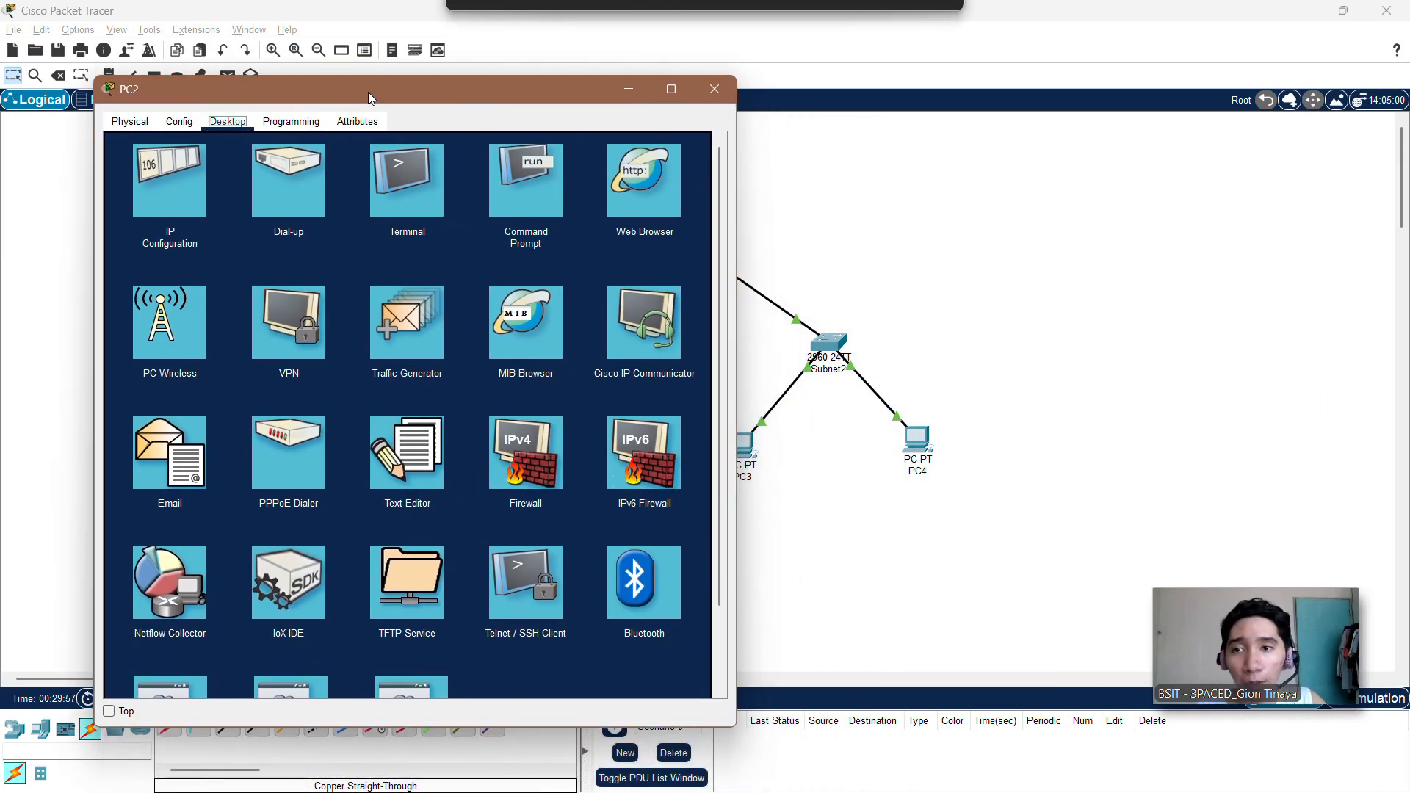
left_click(520, 201)
Step: Ping 192.168.10.131 from PC2 to test its connectivity to the second subnet
type("p")
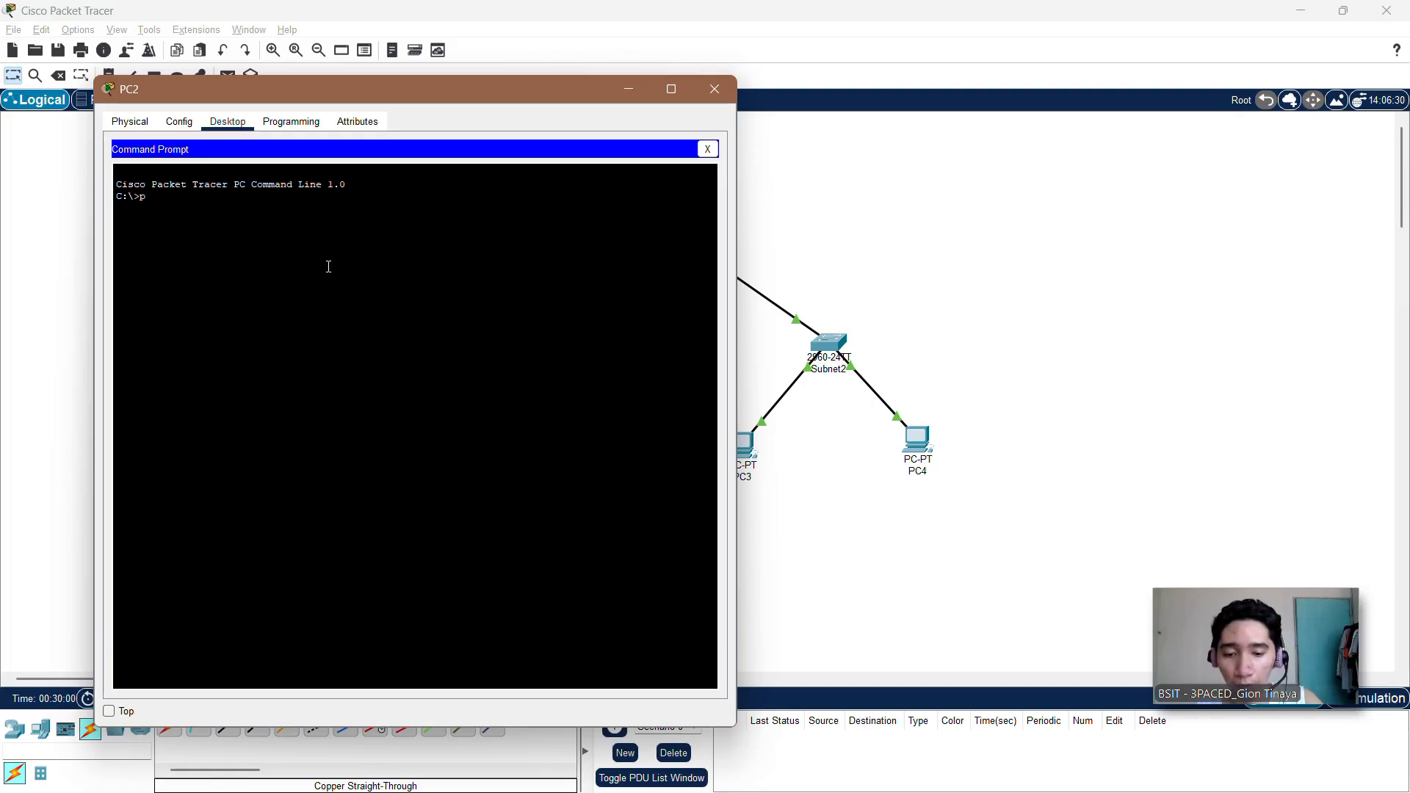
type("ing")
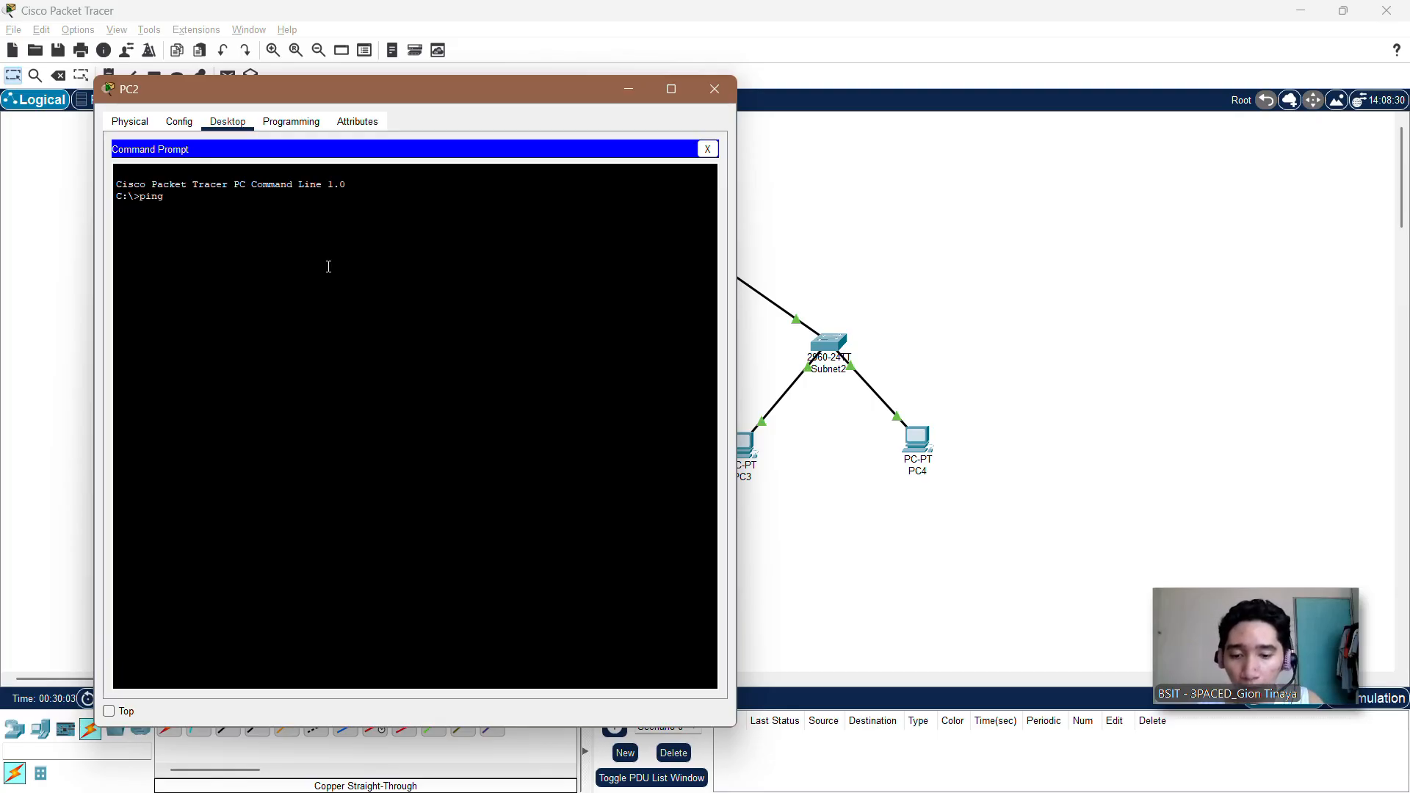
type(" 192.")
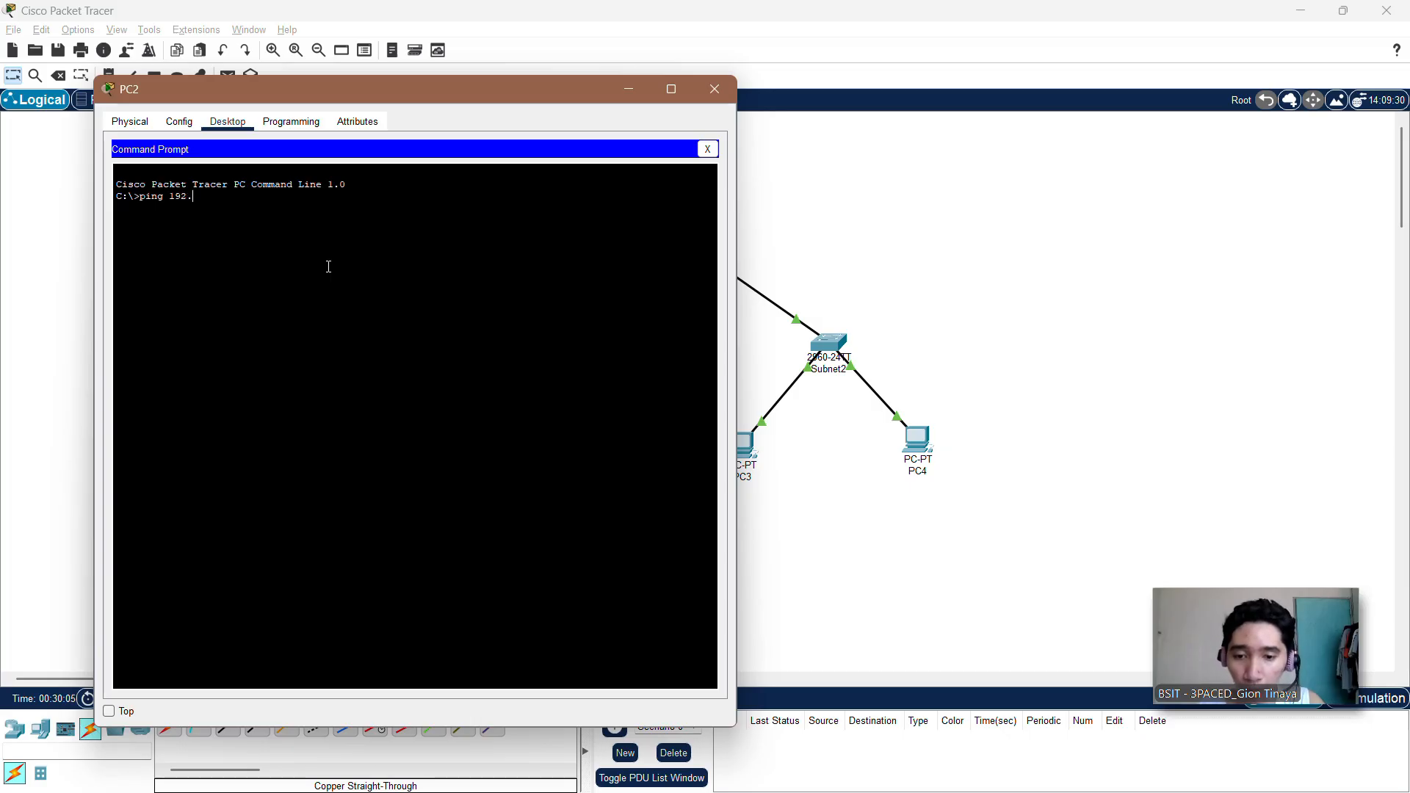
type("168.10")
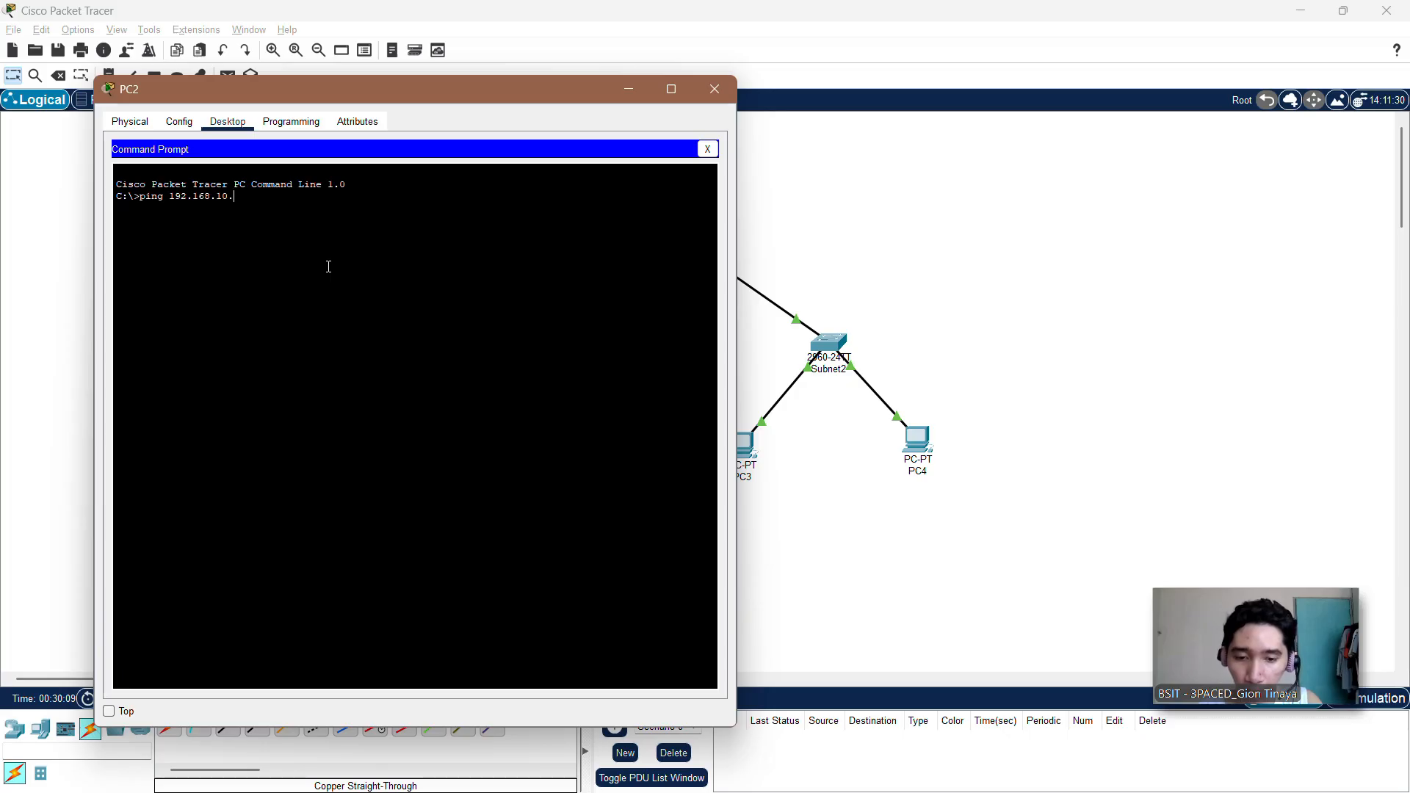
type(".131")
key("Return")
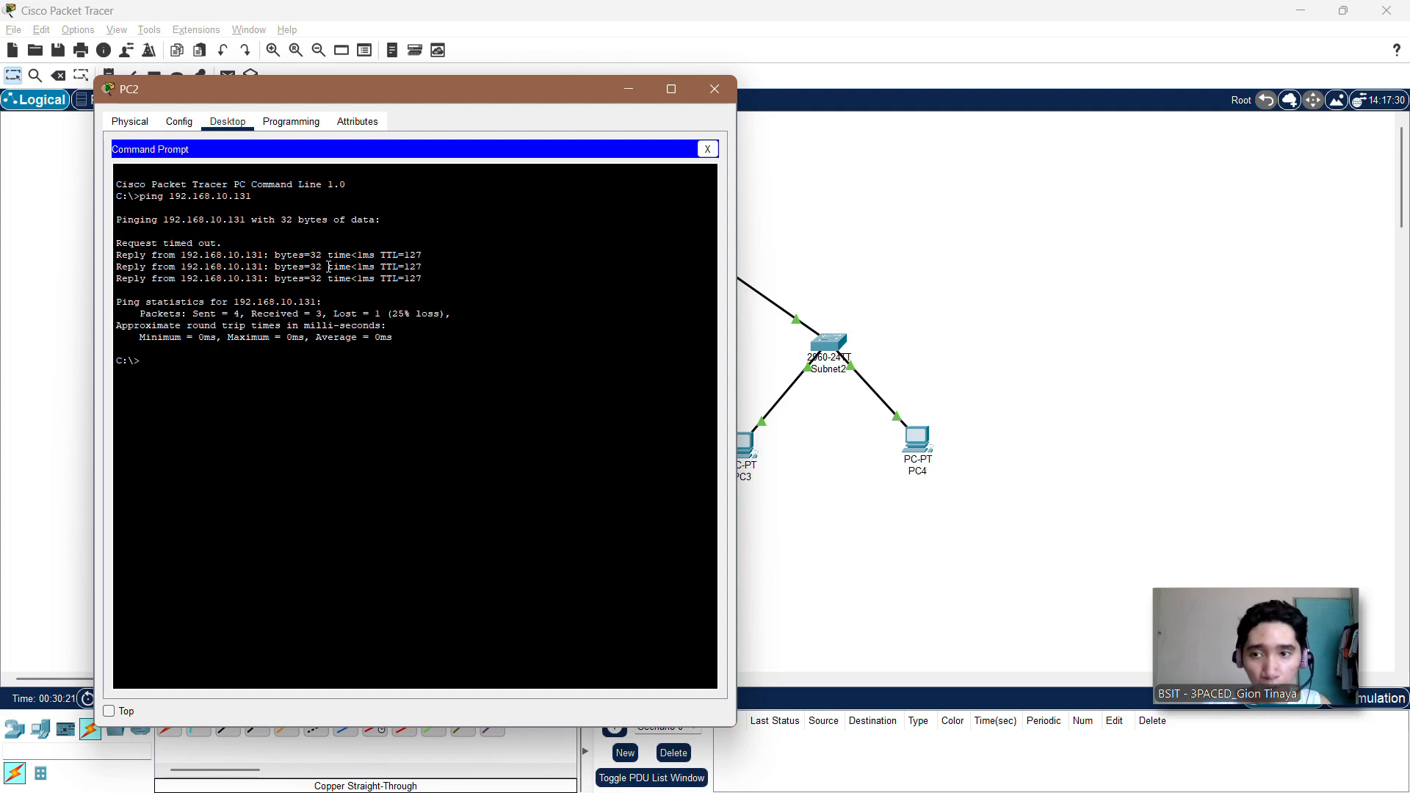
Step: Repeat the ping to 192.168.10.131 from PC2, and close PC2's window
key("Up")
key("Return")
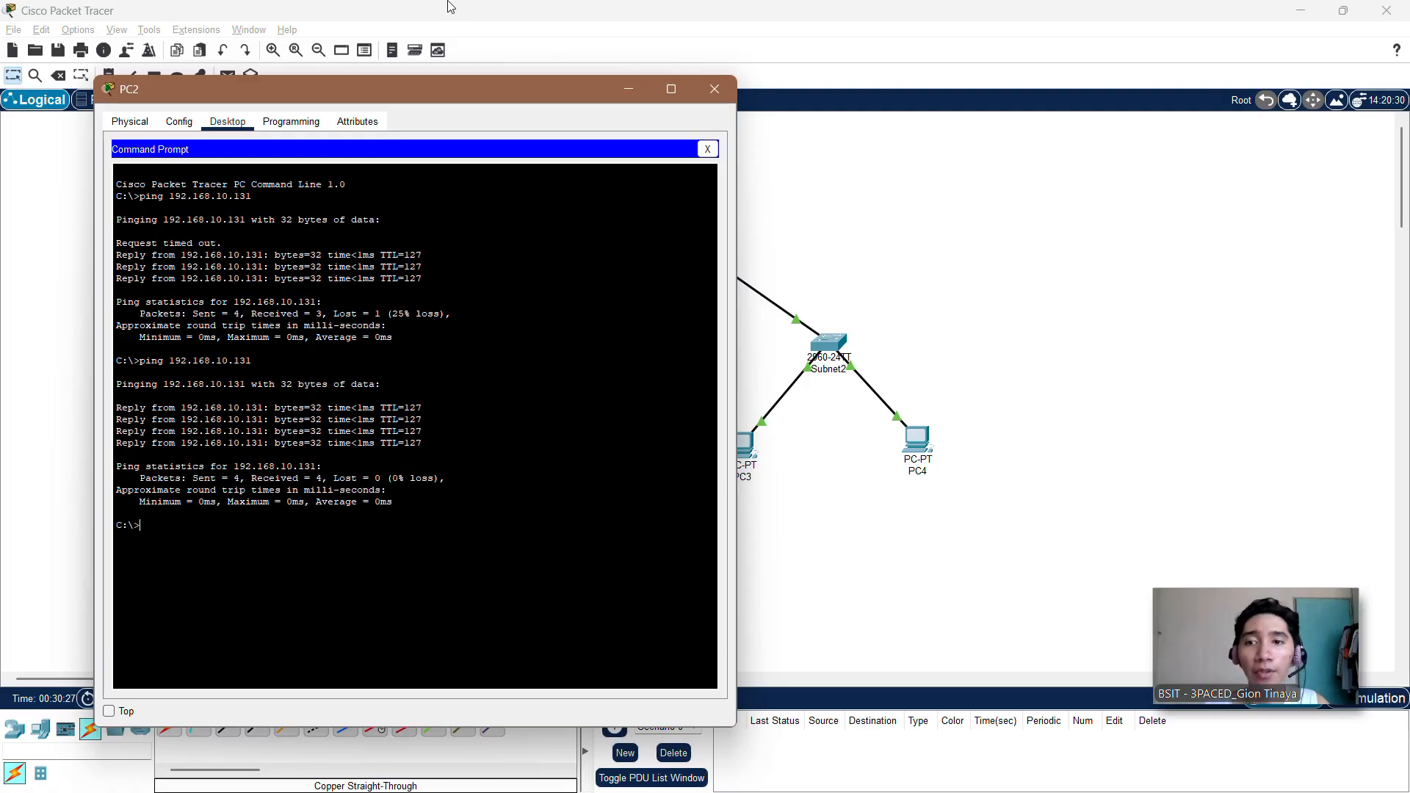
mouse_move(684, 78)
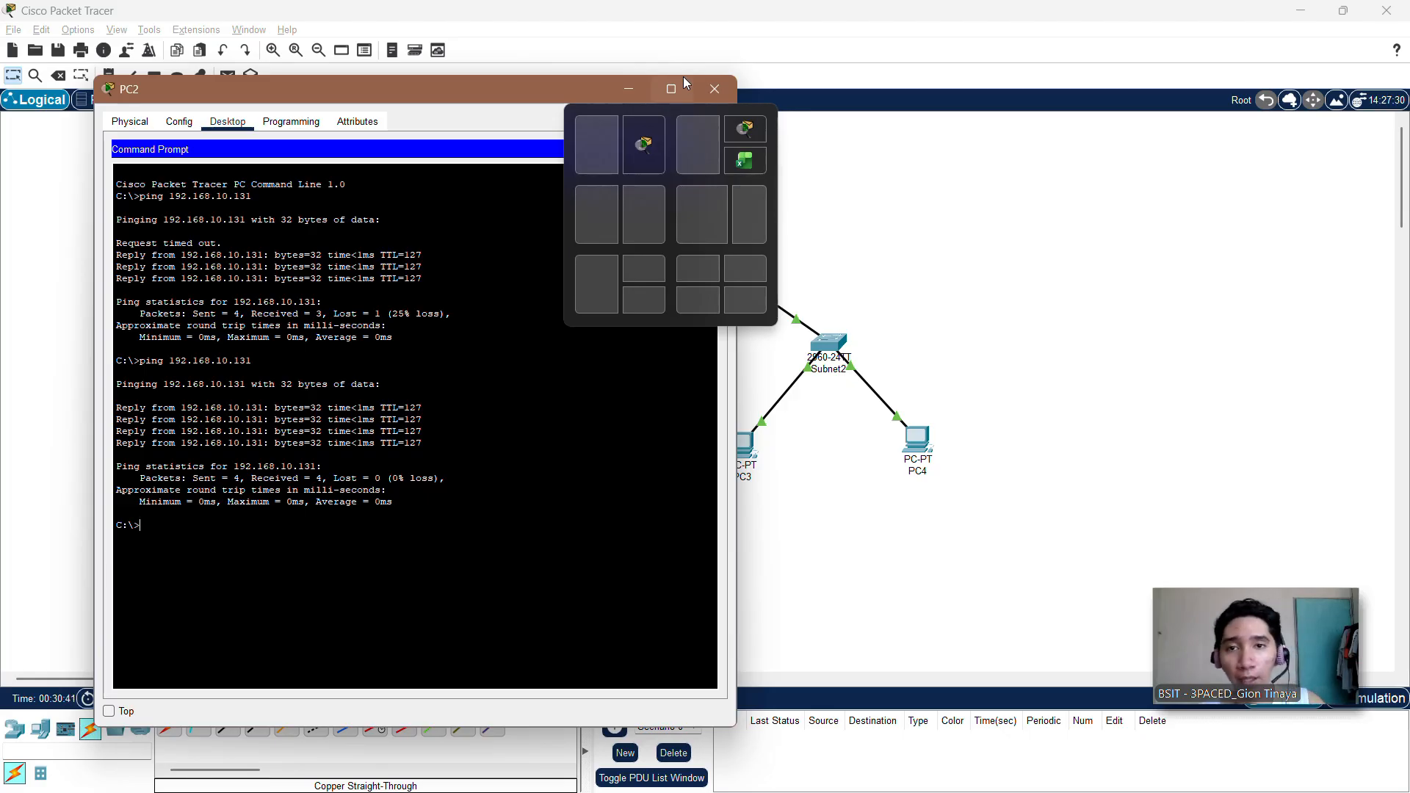
left_click(715, 89)
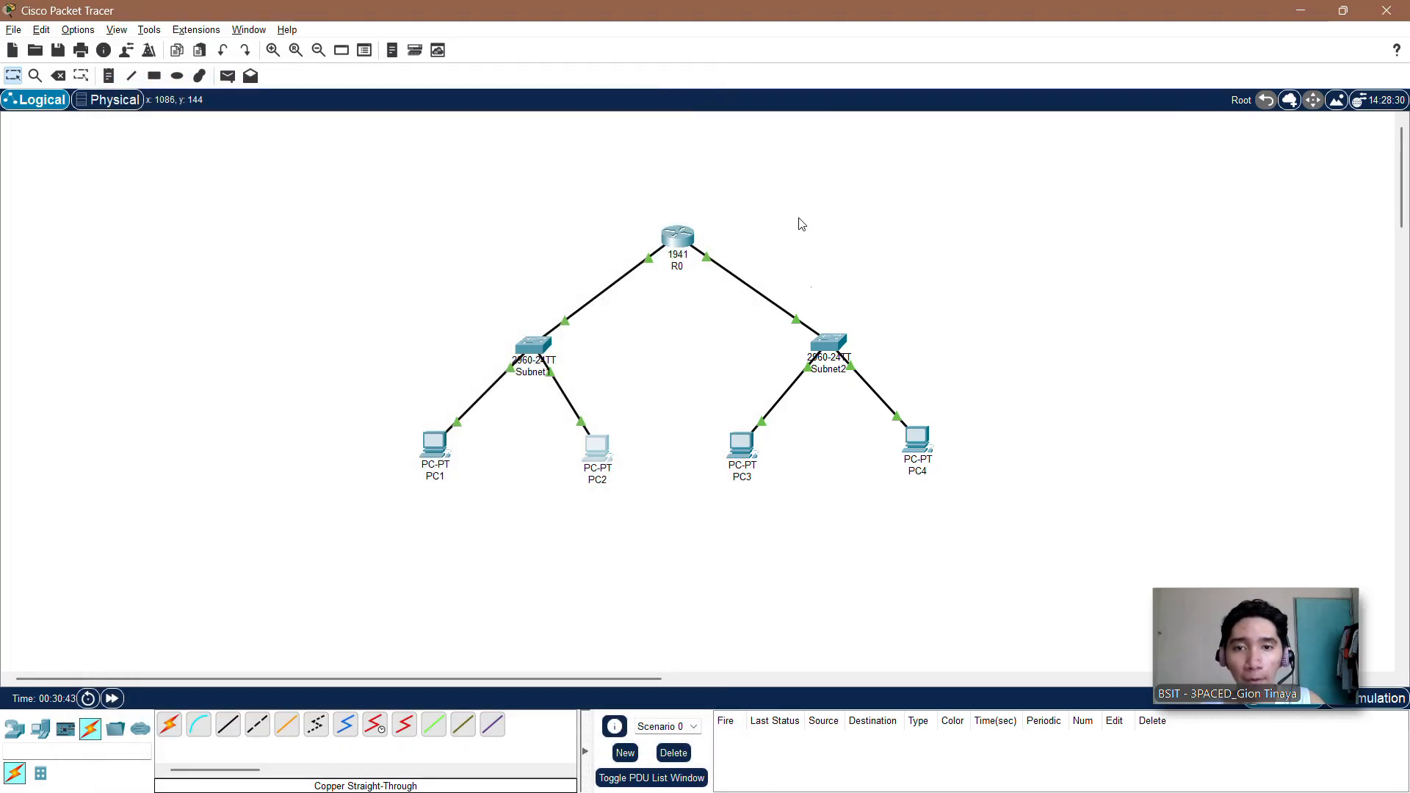